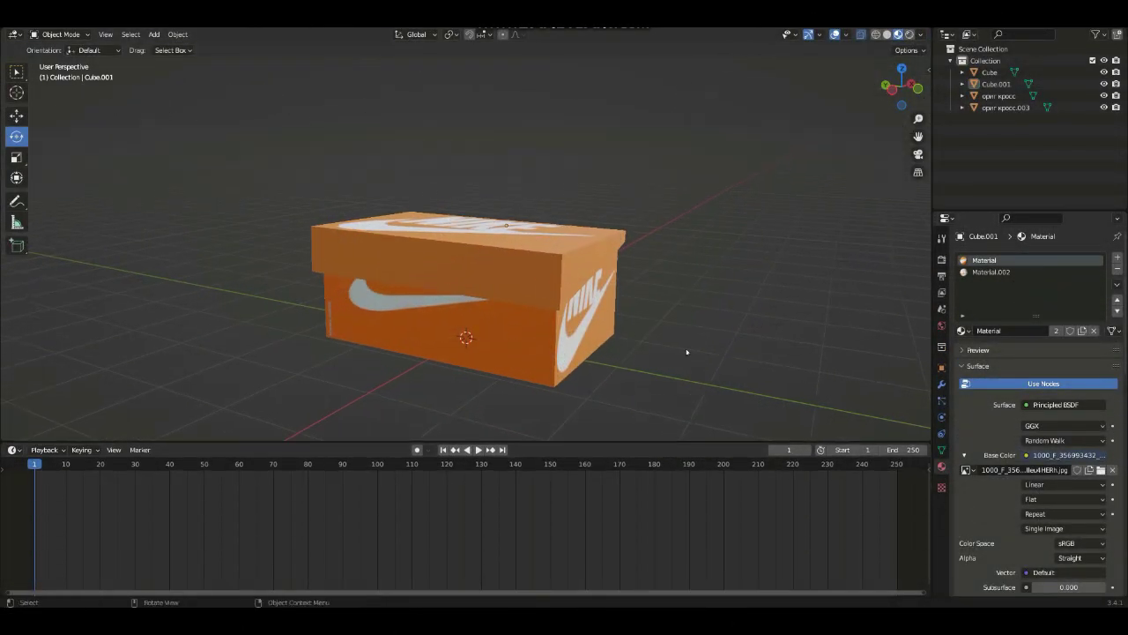
Orbit around the shoebox and set the timeline's End frame to 400.
left_click_drag(892, 84, 787, 132)
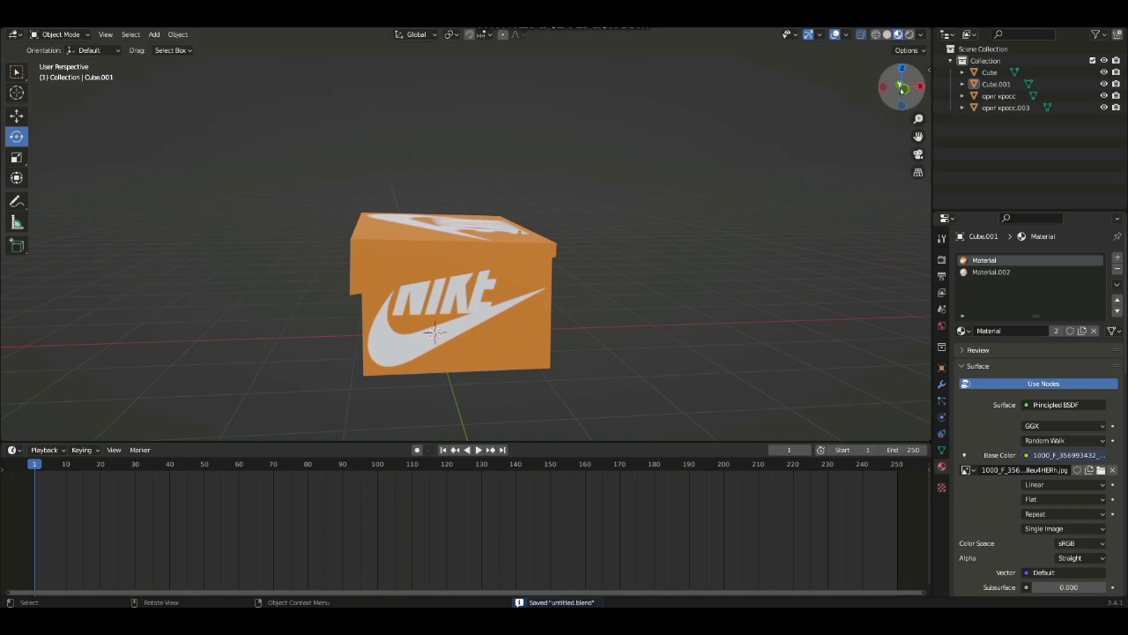
left_click_drag(922, 97, 585, 451)
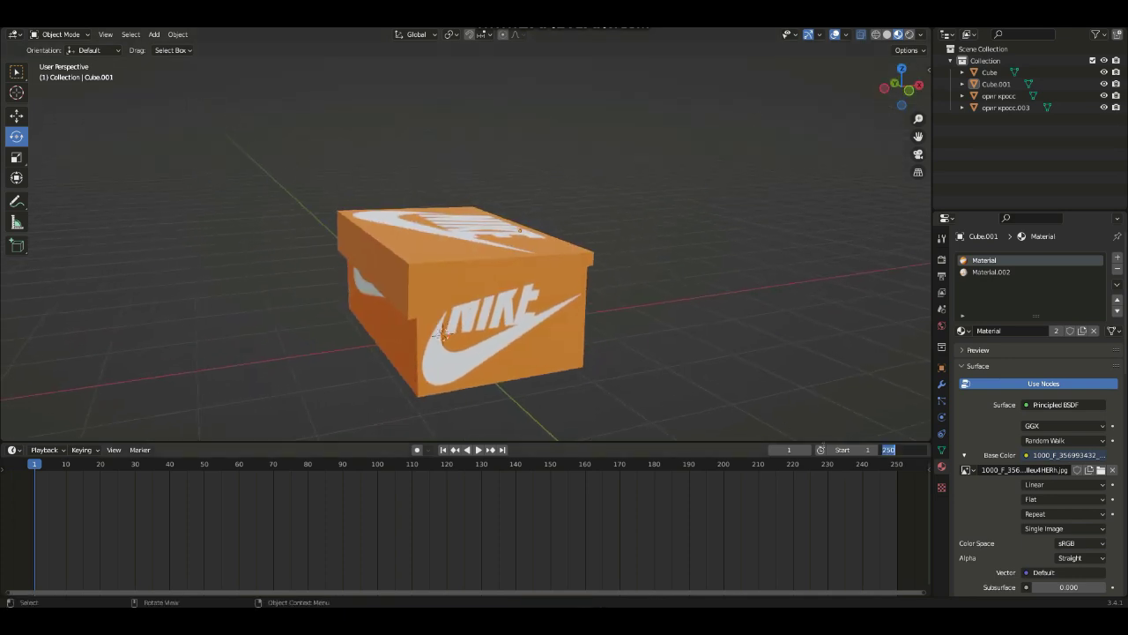
type("400")
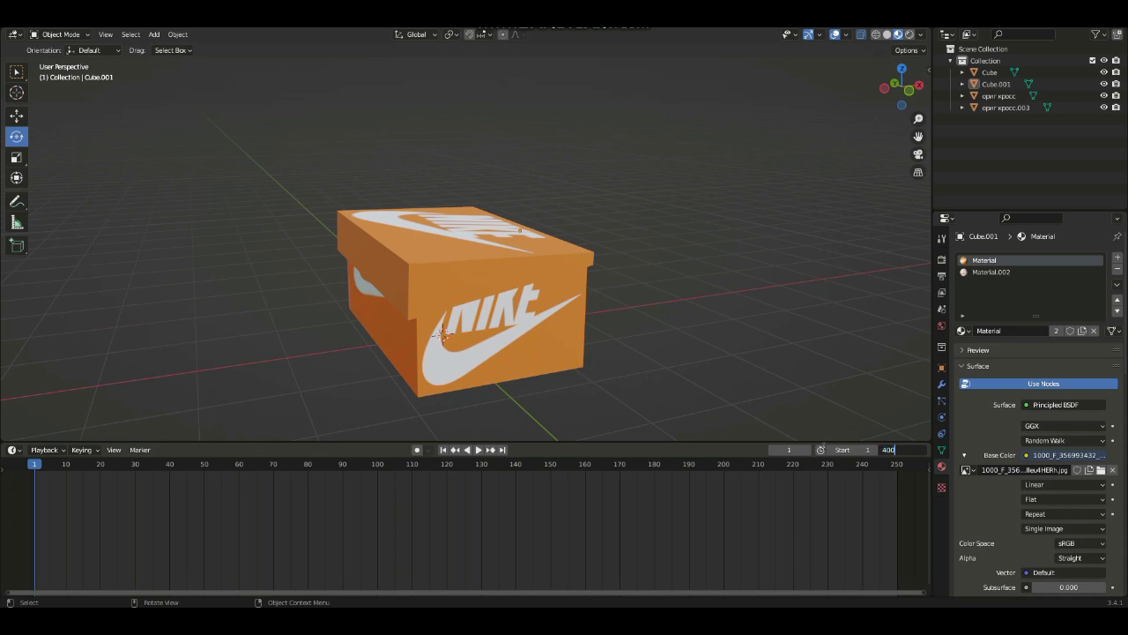
key("Return")
Play the shoebox animation, stop it, and return the current frame to 0.
scroll(869, 432, "down", 2)
scroll(637, 516, "down", 2)
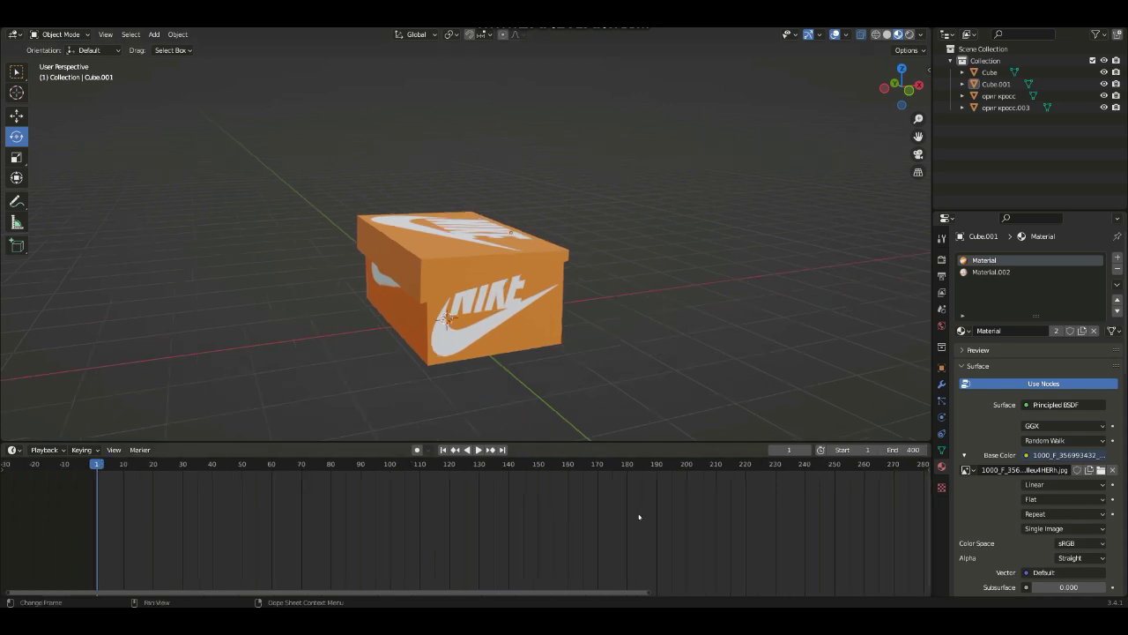
scroll(627, 521, "down", 2)
scroll(626, 524, "down", 2)
scroll(570, 541, "down", 1)
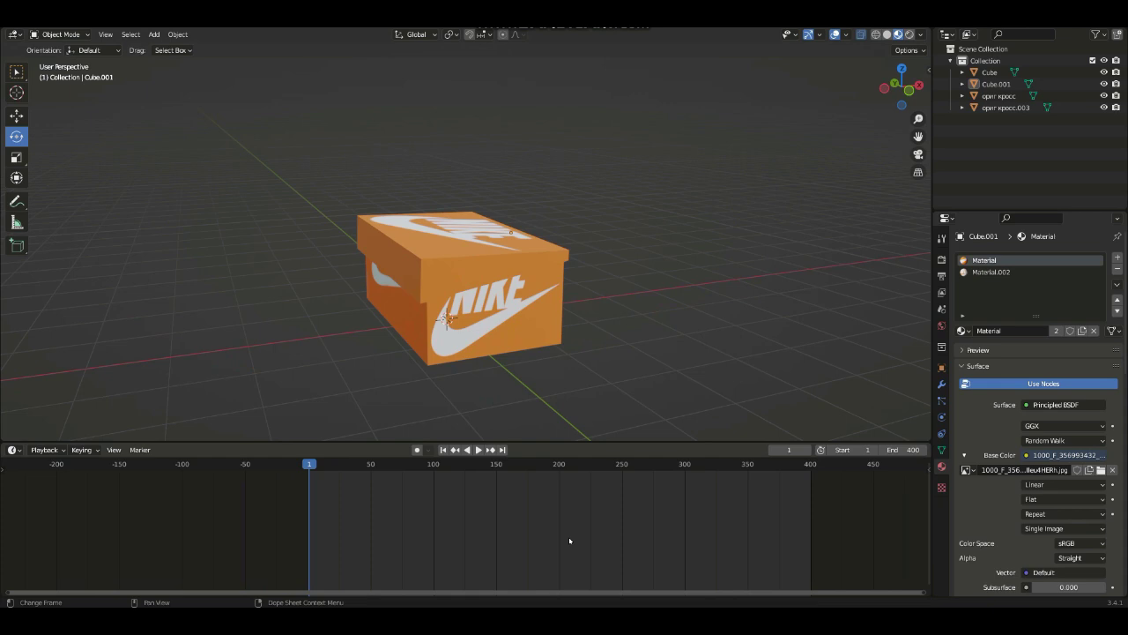
key("space")
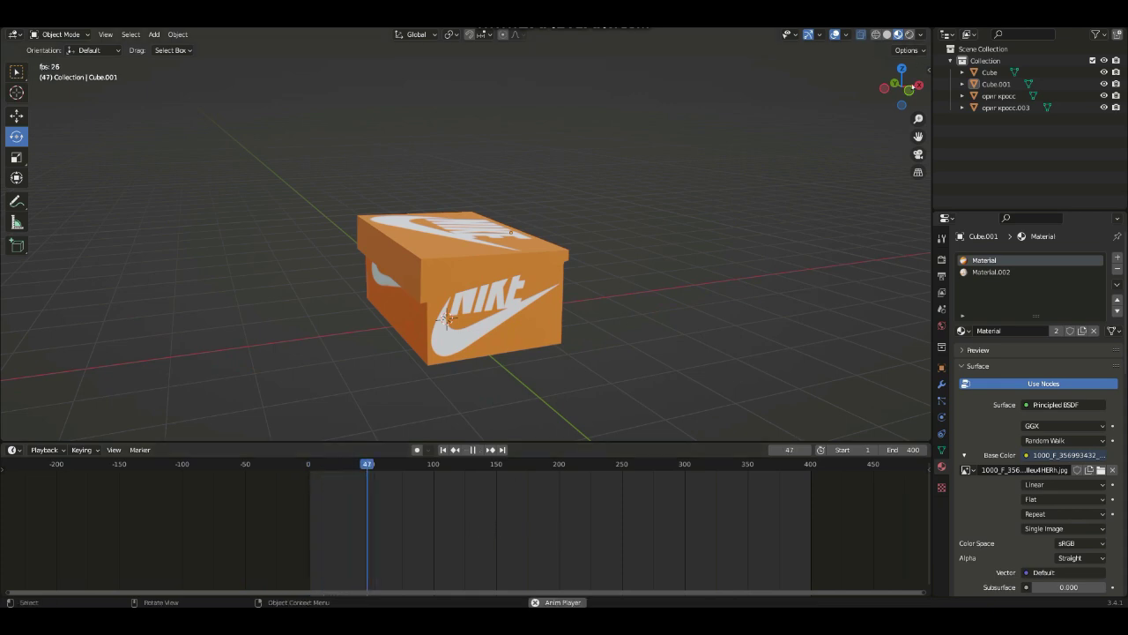
left_click_drag(901, 86, 900, 119)
key("space")
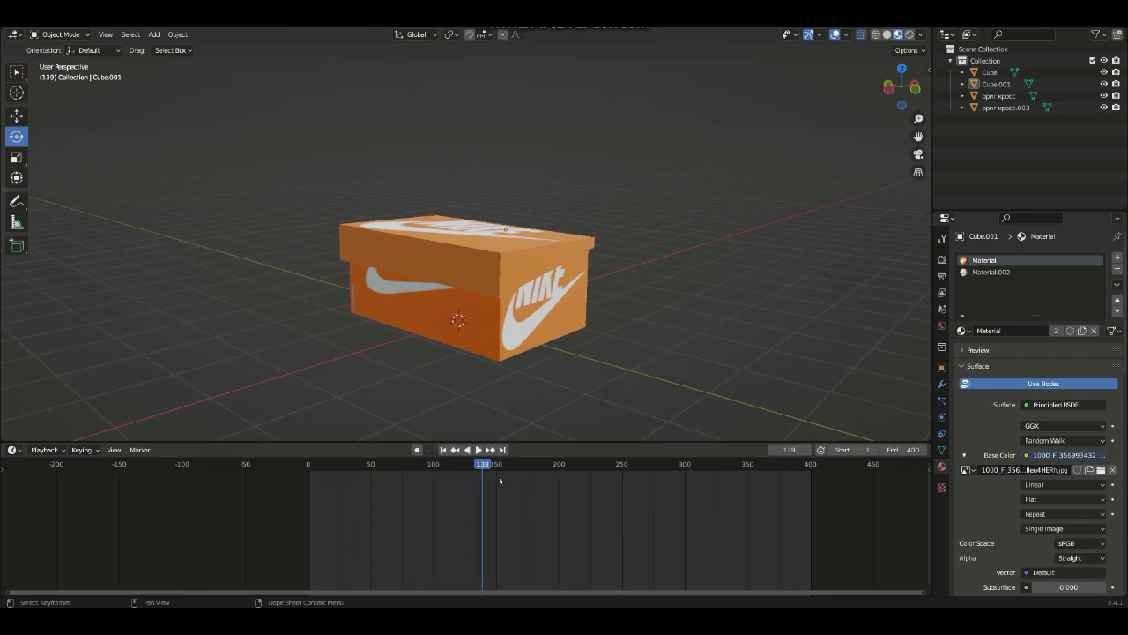
left_click_drag(476, 466, 308, 466)
Select the lid Cube.001 and show its transform values in the N sidebar.
left_click(547, 229)
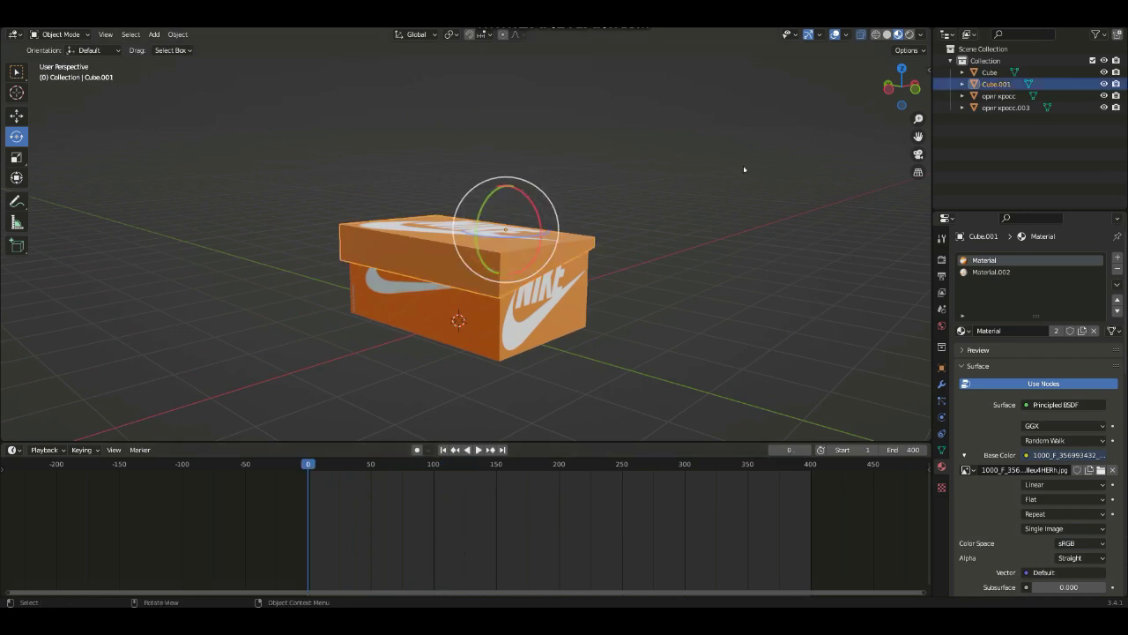
left_click_drag(901, 88, 908, 99)
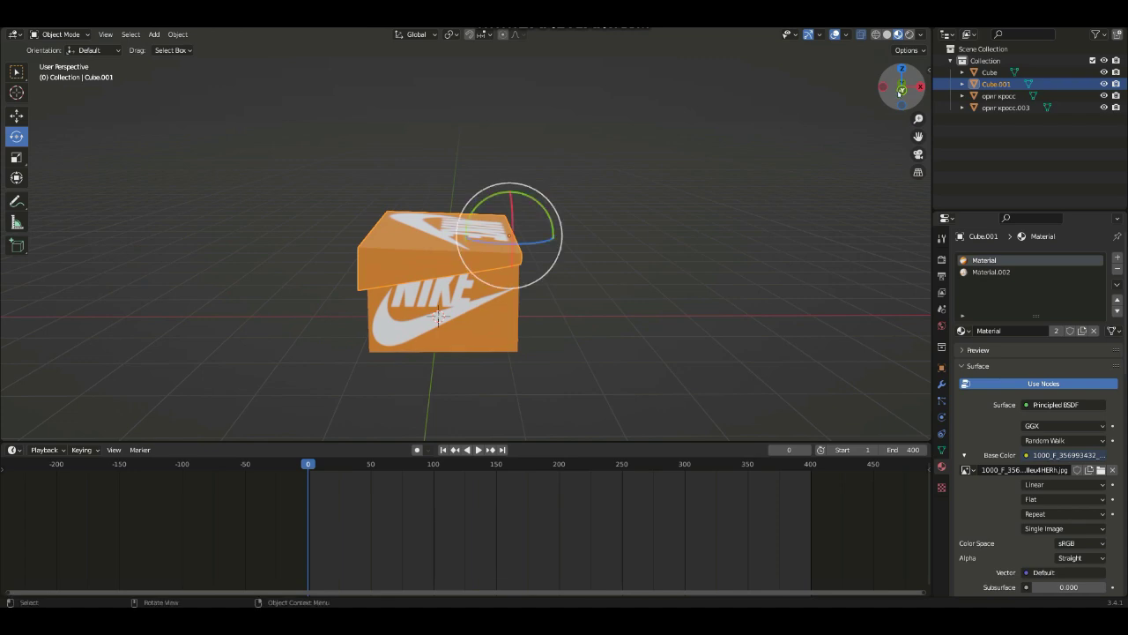
scroll(496, 268, "up", 1)
scroll(496, 268, "up", 2)
scroll(497, 268, "down", 2)
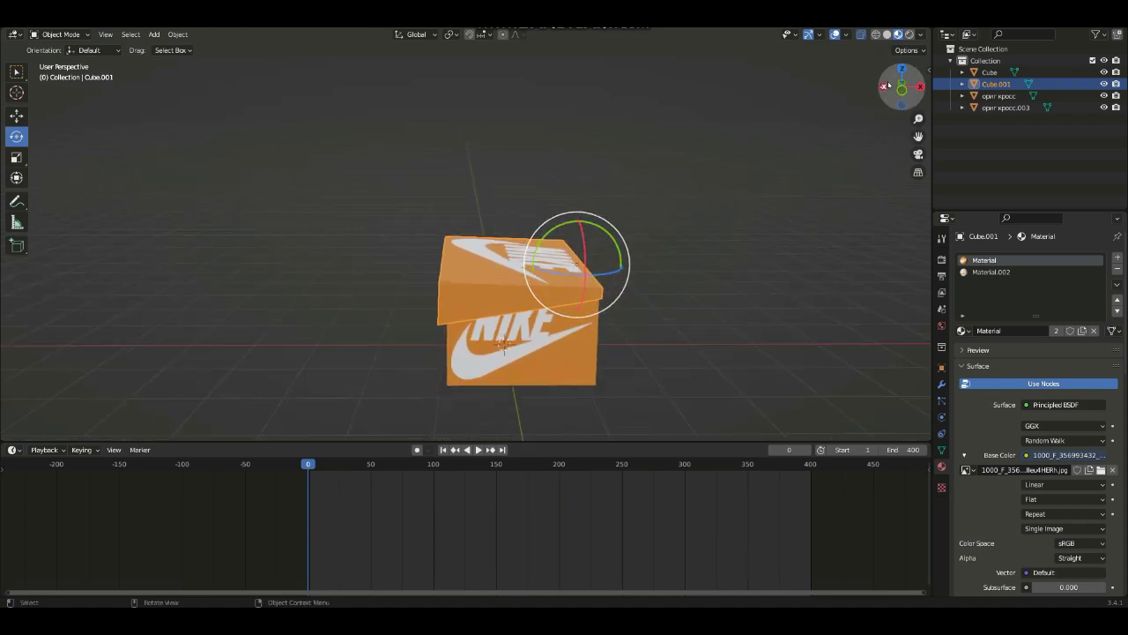
key("n")
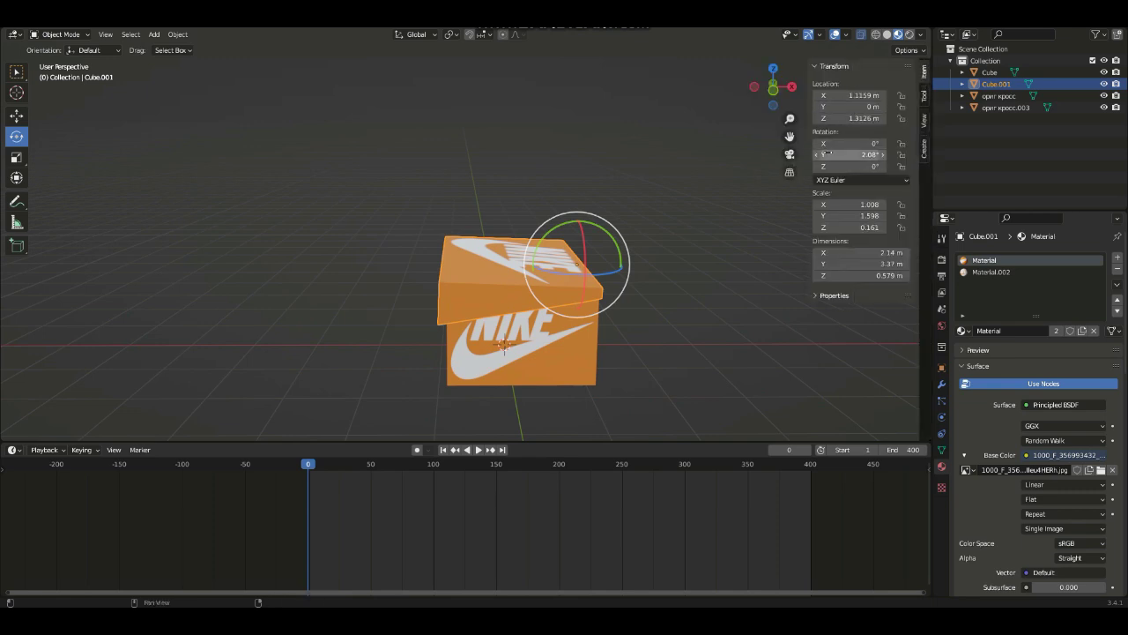
Keep the lid's Y rotation at 2.08° and keyframe it at frame 0.
left_click_drag(830, 154, 827, 154)
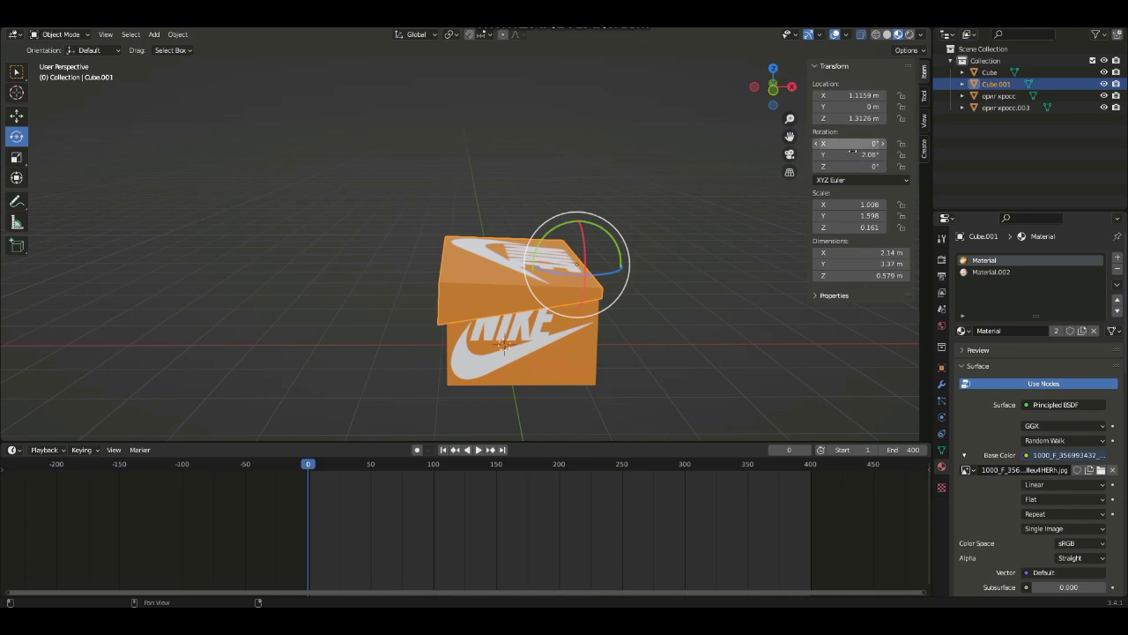
key("ctrl+z")
right_click(840, 154)
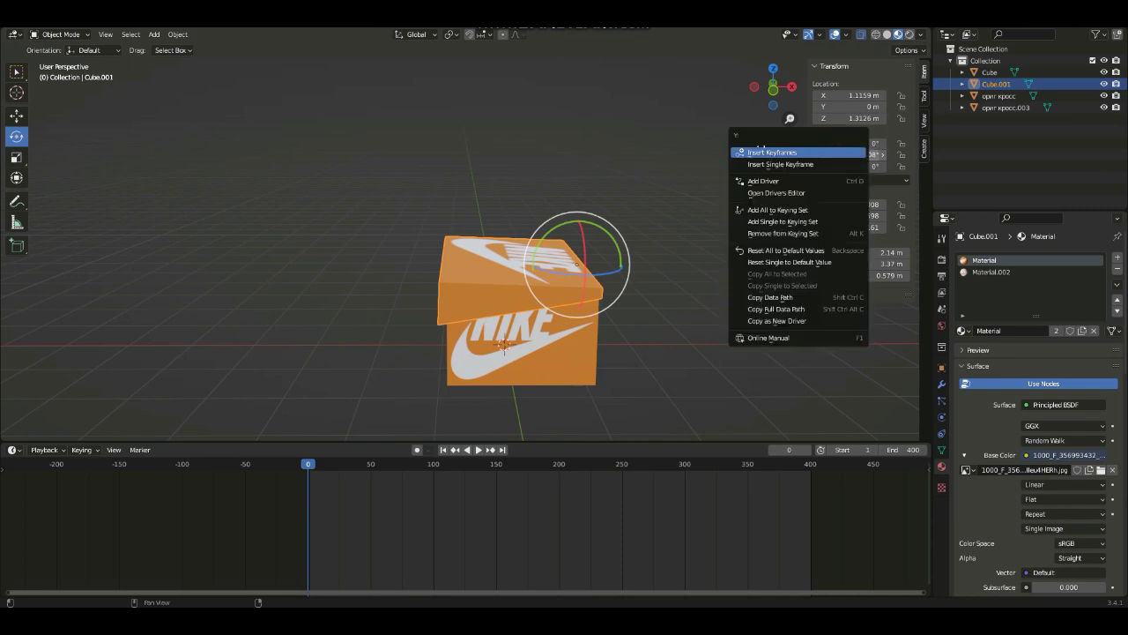
left_click(762, 153)
At frame 100, swing the lid's Y rotation open to about 148°.
key("space")
left_click_drag(426, 500, 435, 503)
key("space")
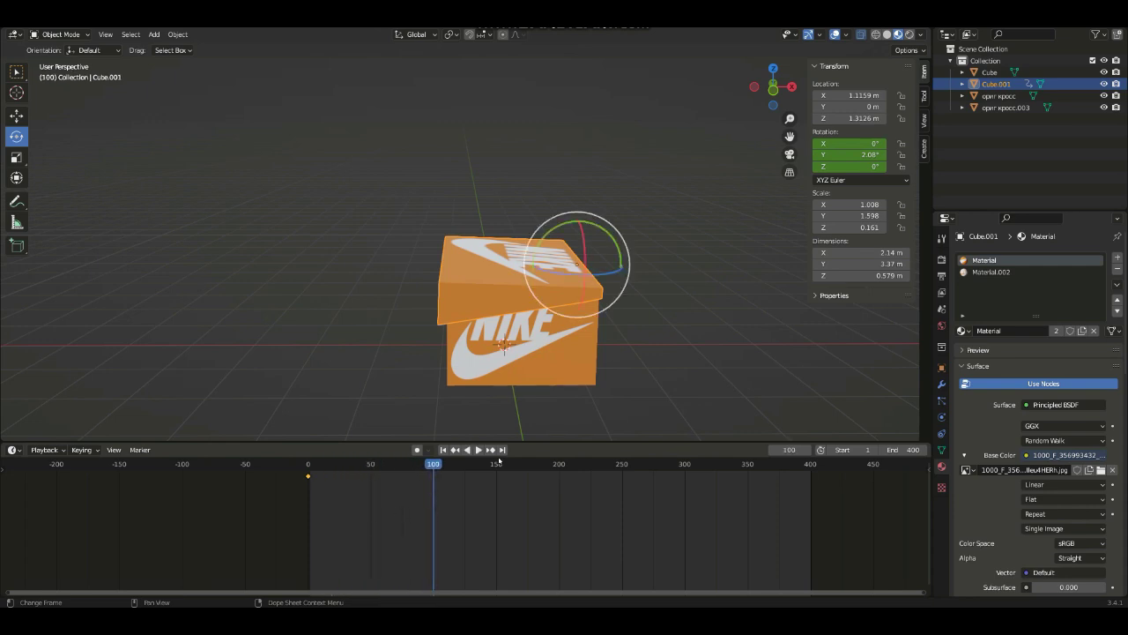
double_click(847, 154)
type("17.5")
key("Return")
mouse_move(846, 155)
left_mouse_down()
mouse_move(890, 155)
mouse_move(873, 154)
left_mouse_up()
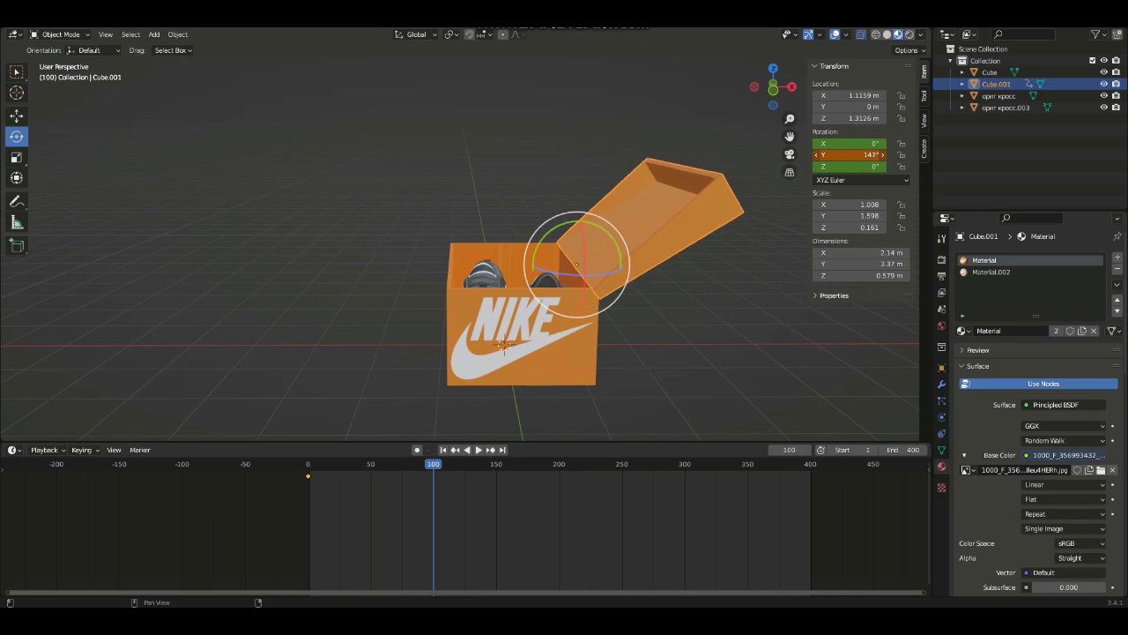
Keyframe the open lid rotation (Y 148°) at frame 100.
right_click(827, 157)
left_click(826, 152)
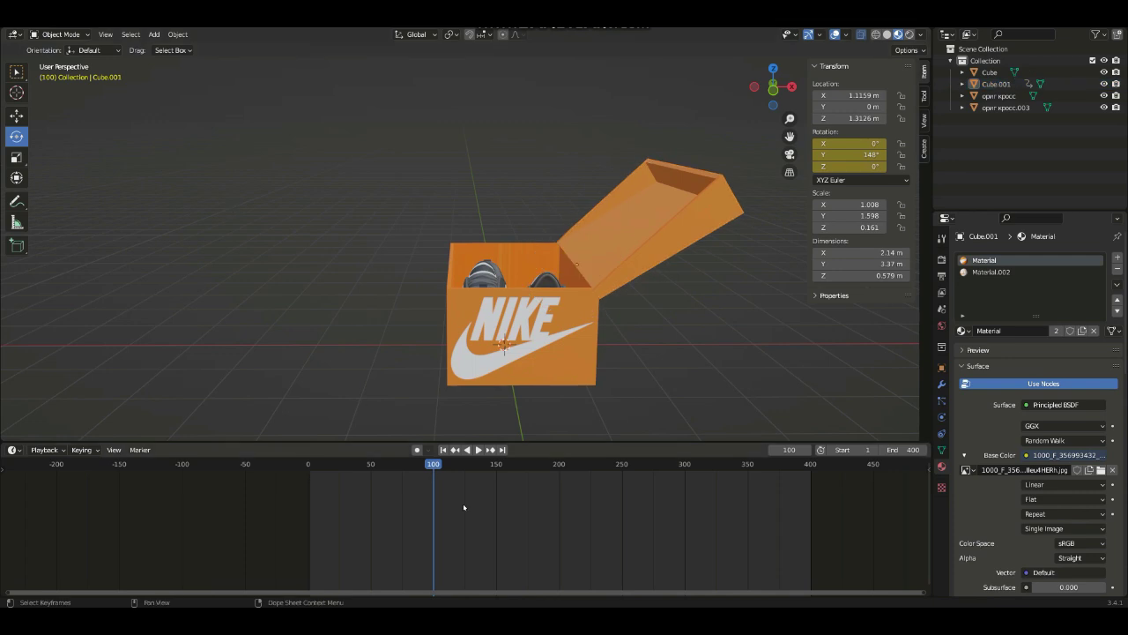
left_click(673, 251)
Play and scrub from the start to check the lid swinging open.
left_click_drag(430, 469, 309, 468)
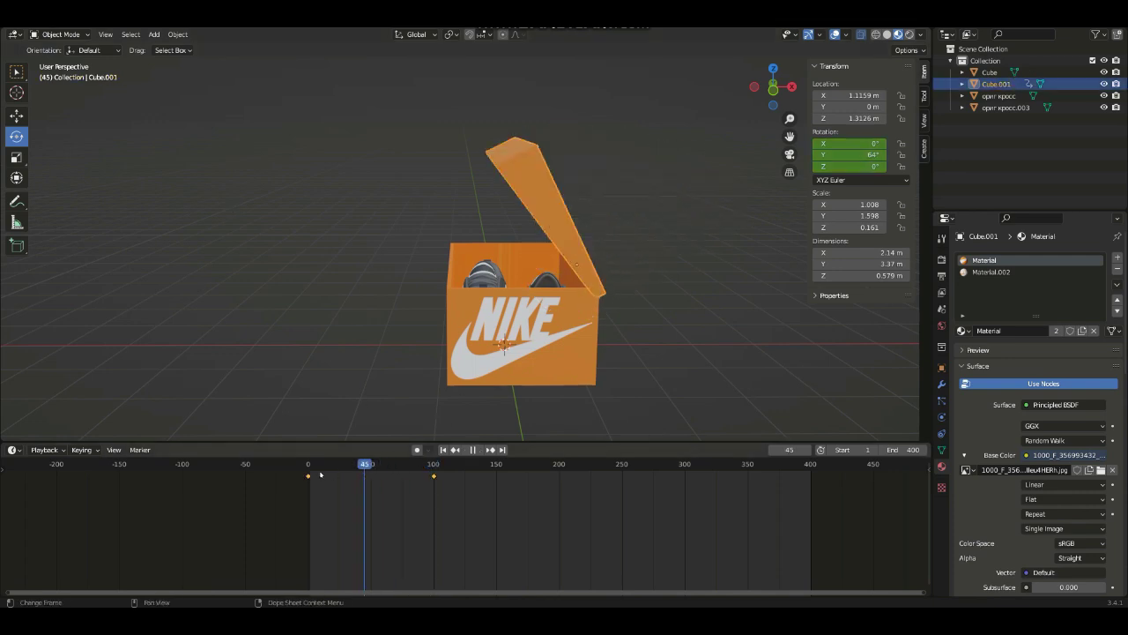
key("space")
left_click_drag(765, 91, 798, 99)
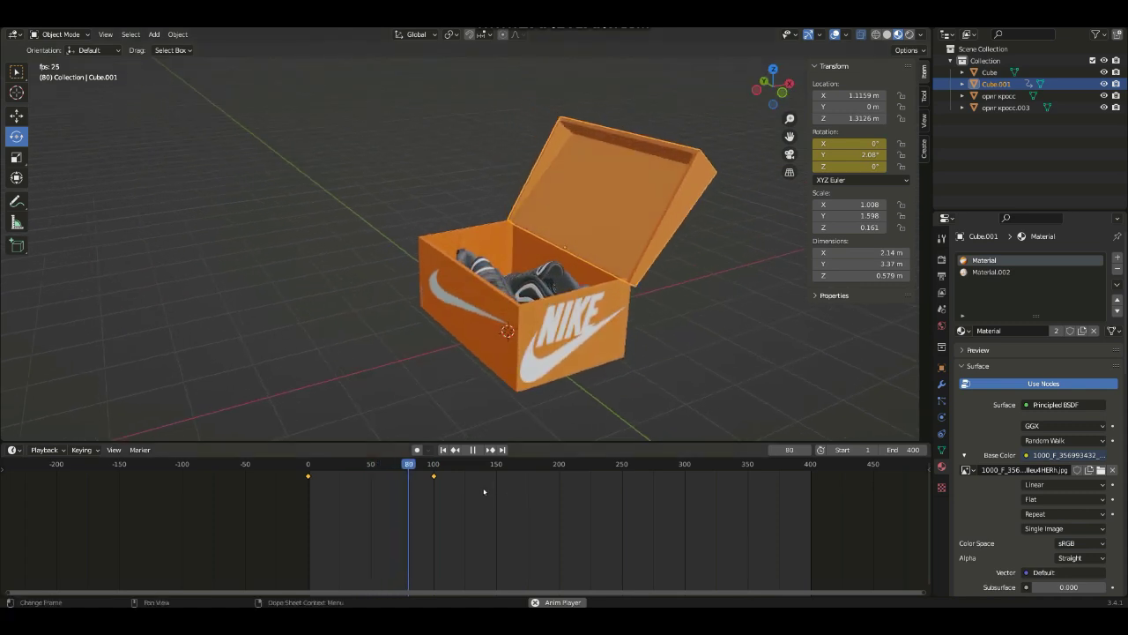
key("space")
left_click_drag(436, 468, 389, 482)
key("space")
key("space")
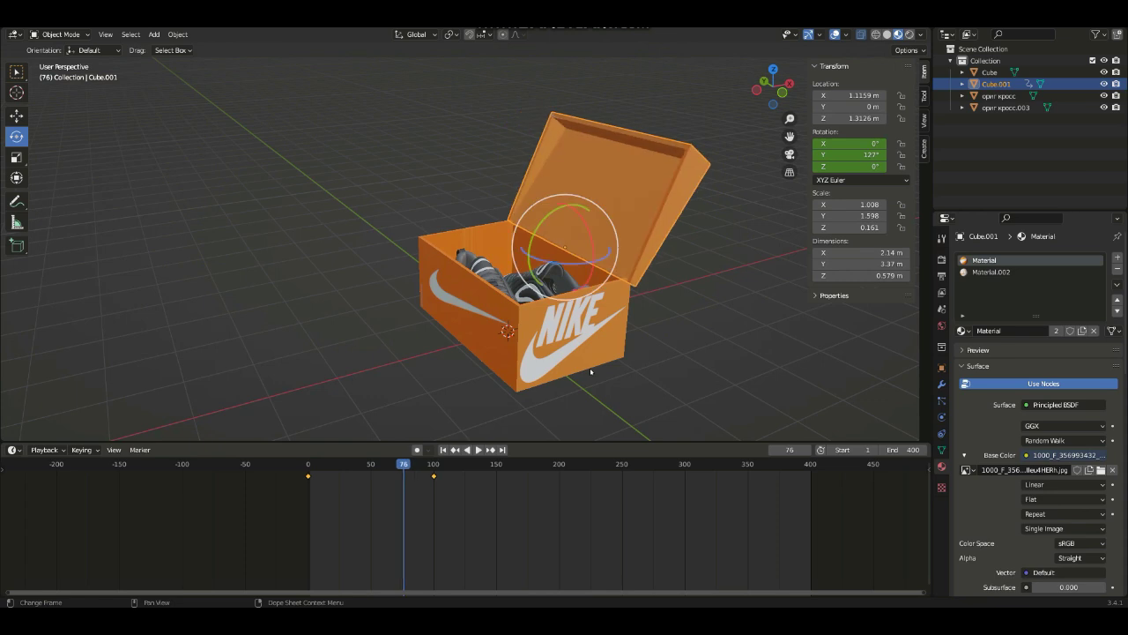
left_click(690, 294)
left_click_drag(793, 80, 758, 88)
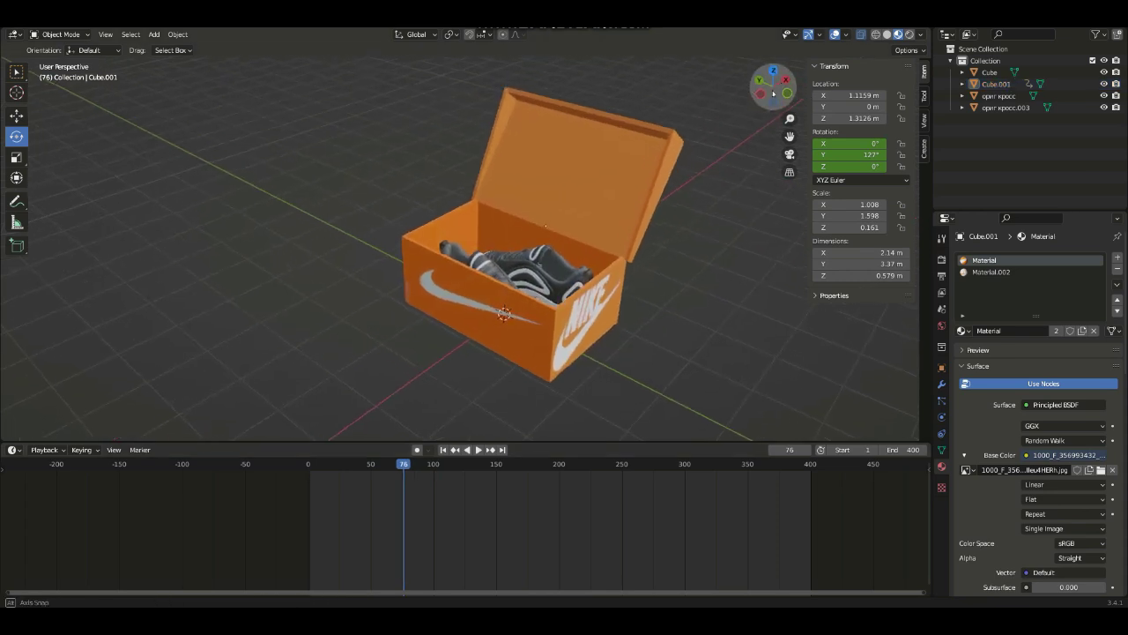
mouse_move(398, 468)
left_mouse_down()
mouse_move(323, 487)
mouse_move(424, 495)
left_mouse_up()
key("space")
Reframe the view, scrub the lid to frame 80, and select the sneaker.
left_click_drag(774, 93, 593, 232)
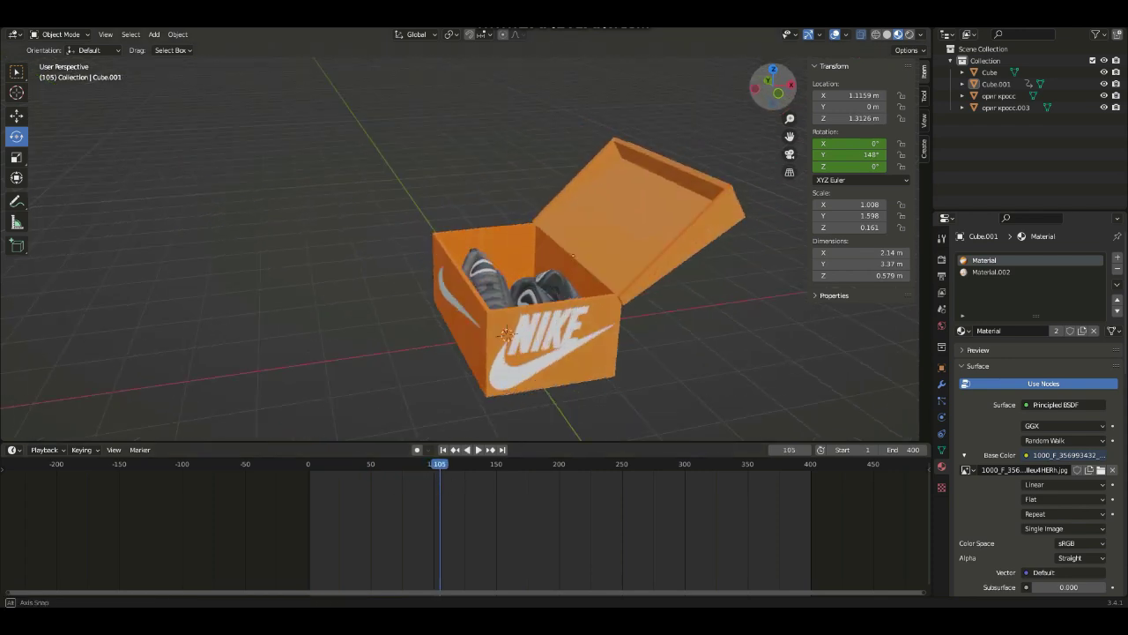
left_click_drag(789, 136, 705, 134)
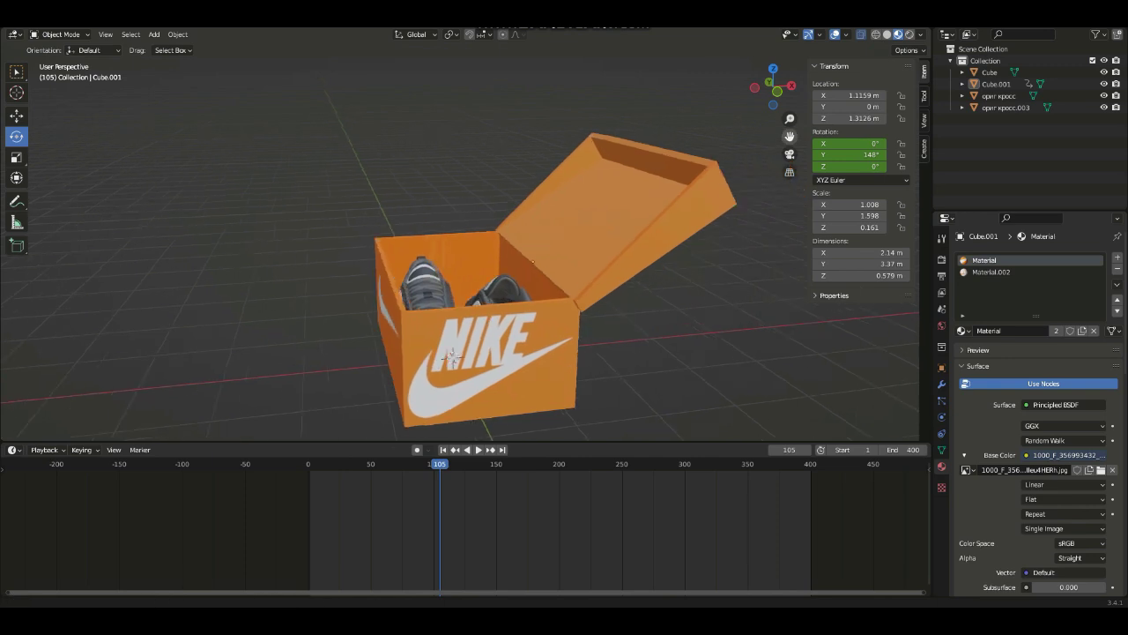
left_click(598, 243)
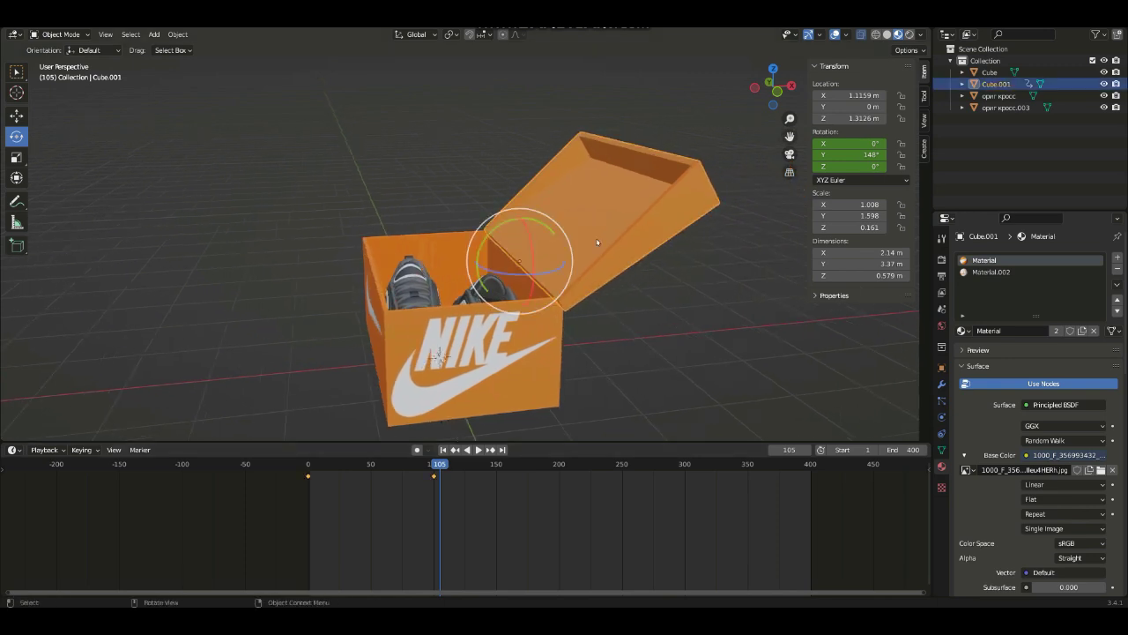
left_click_drag(438, 464, 390, 499)
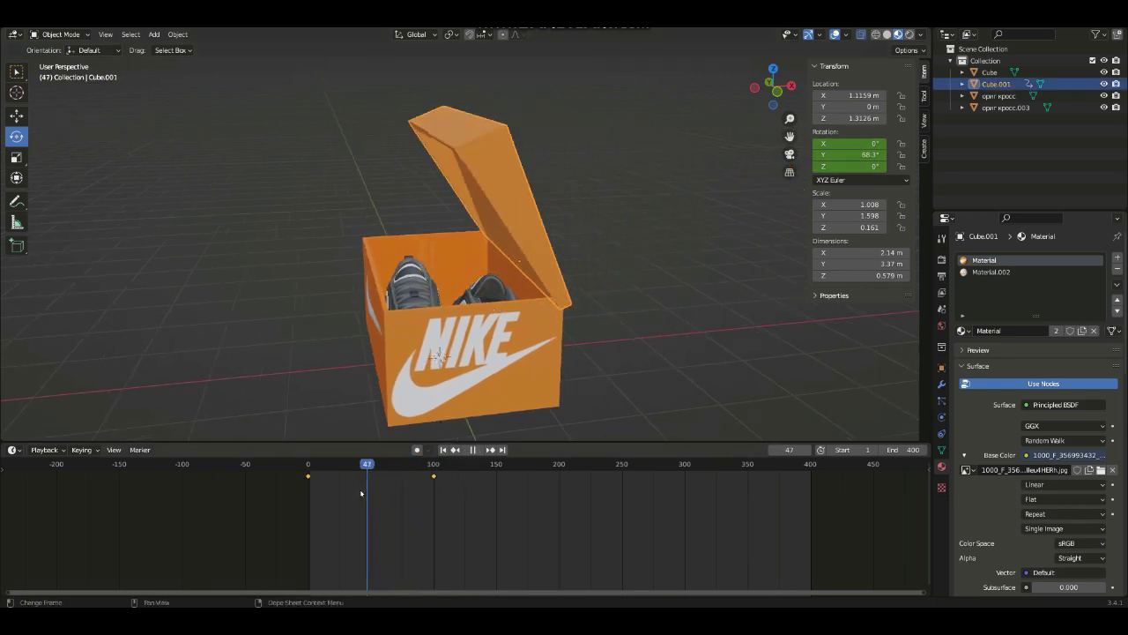
left_click_drag(390, 499, 409, 503)
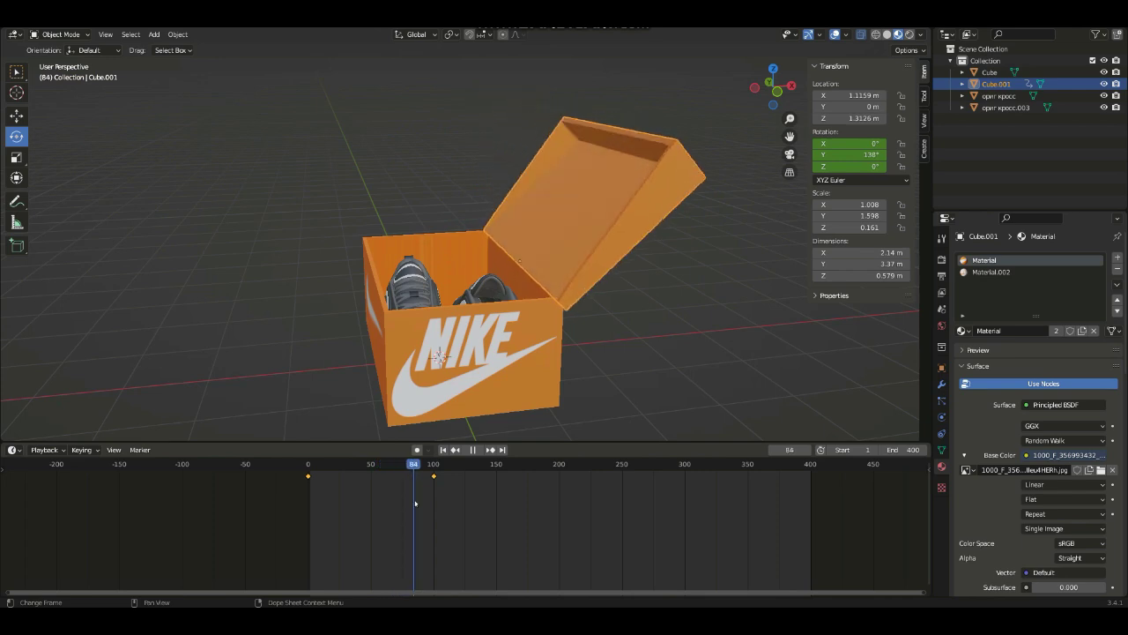
left_click_drag(408, 503, 407, 503)
left_click(477, 299)
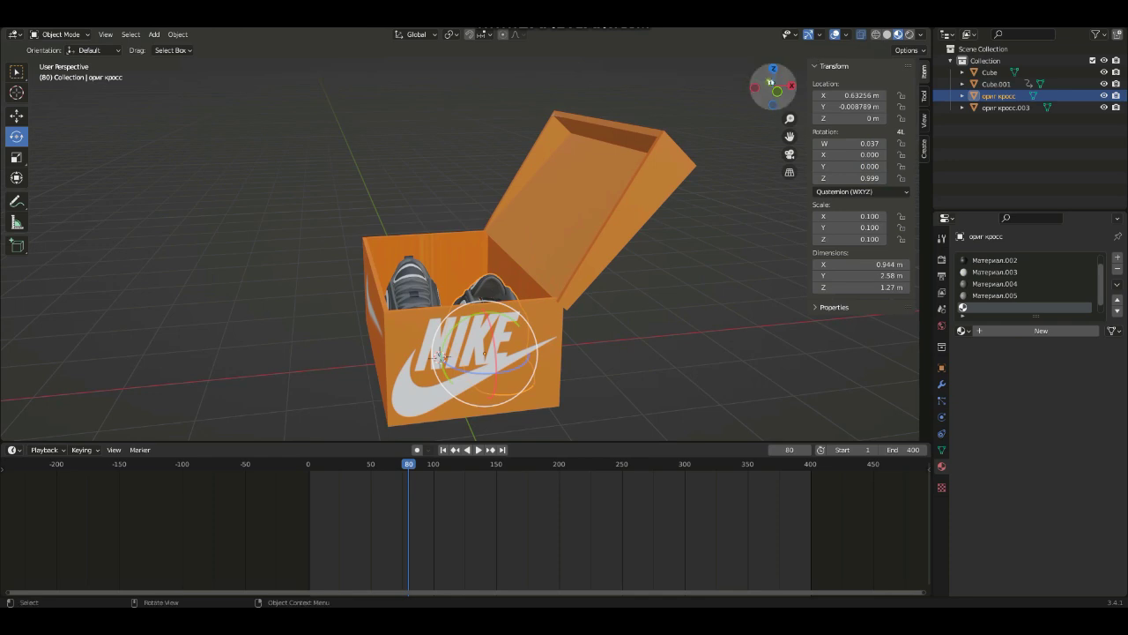
Keyframe the sneaker's location at frame 80 with Z 0 m, then play from there.
left_click_drag(772, 82, 766, 88)
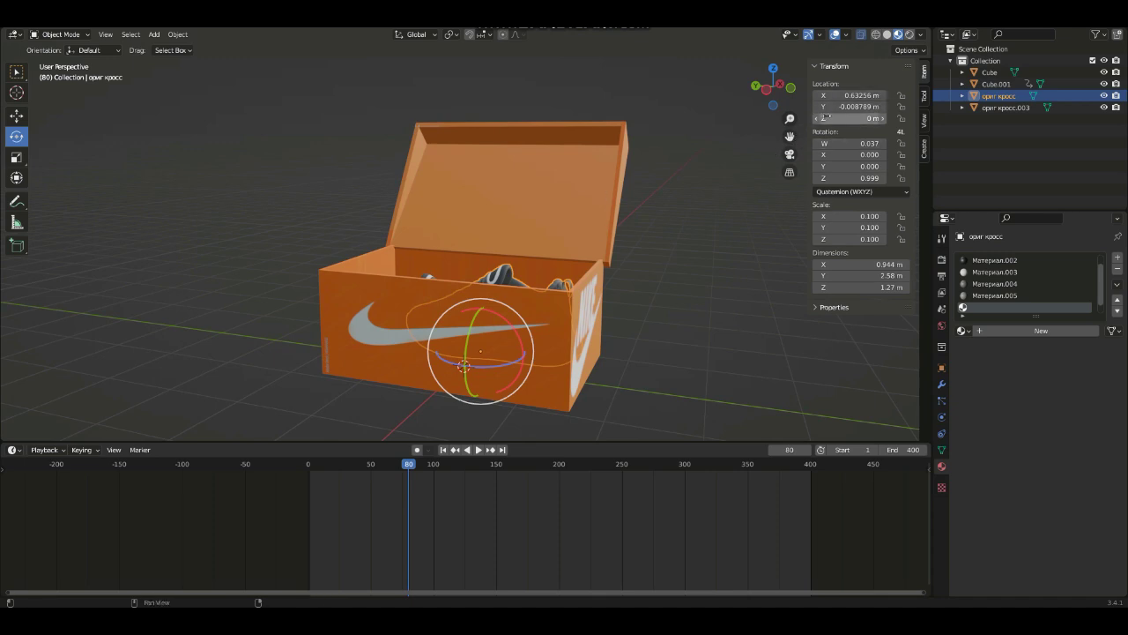
left_click_drag(832, 118, 873, 118)
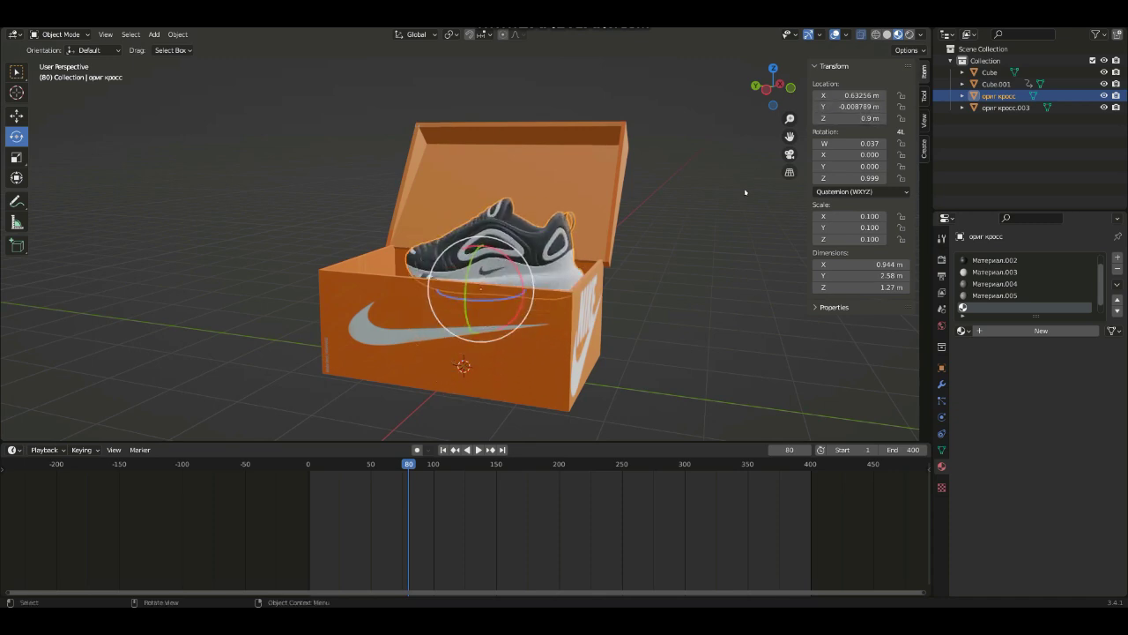
key("ctrl+z")
right_click(855, 120)
left_click(794, 118)
key("space")
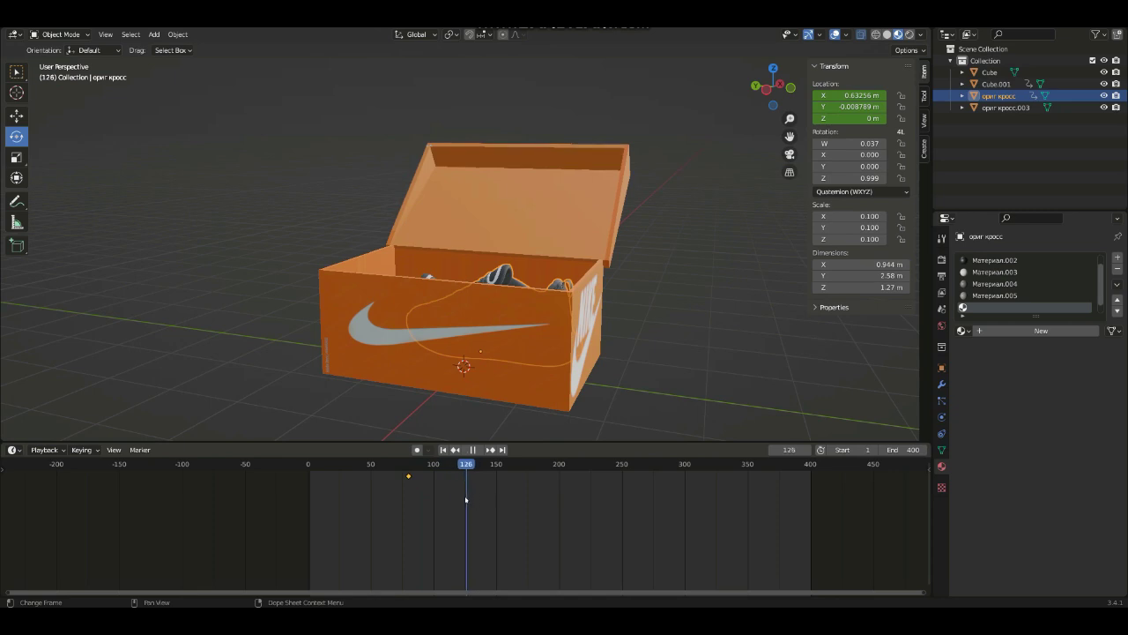
key("space")
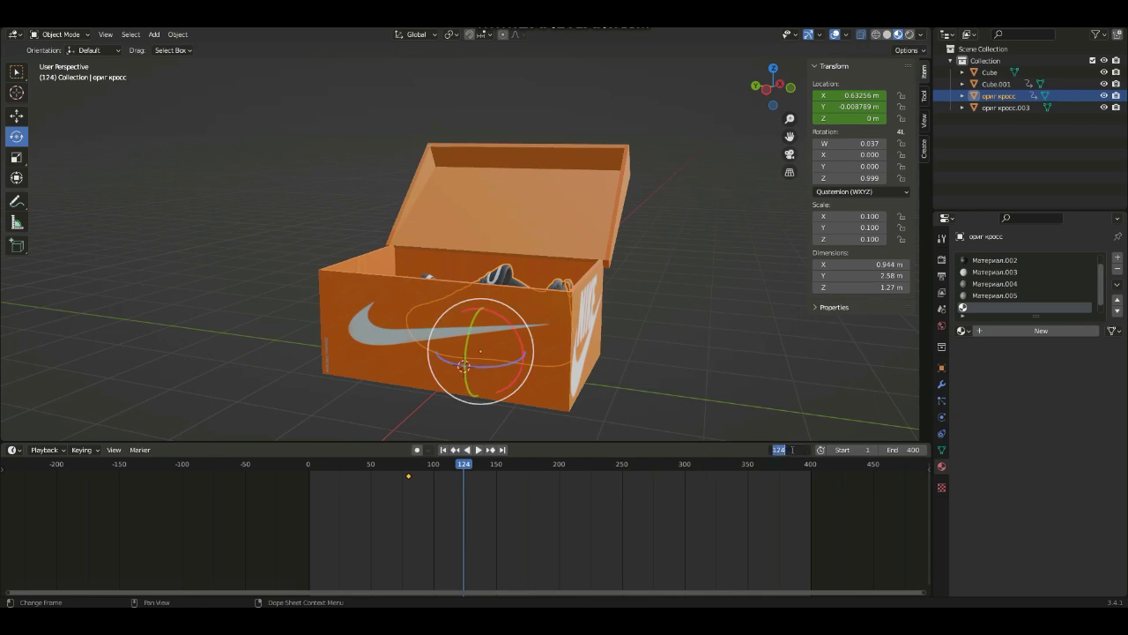
Jump to frame 120 and raise the sneaker's Location Z to about 2.24 m.
type("0")
key("Return")
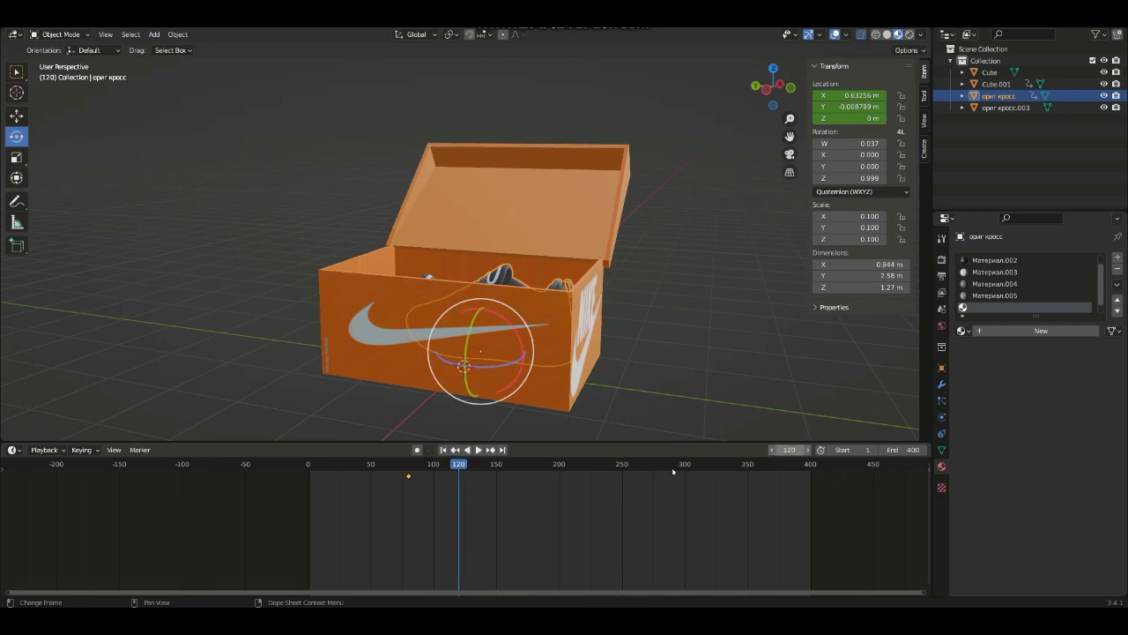
left_click_drag(855, 118, 908, 118)
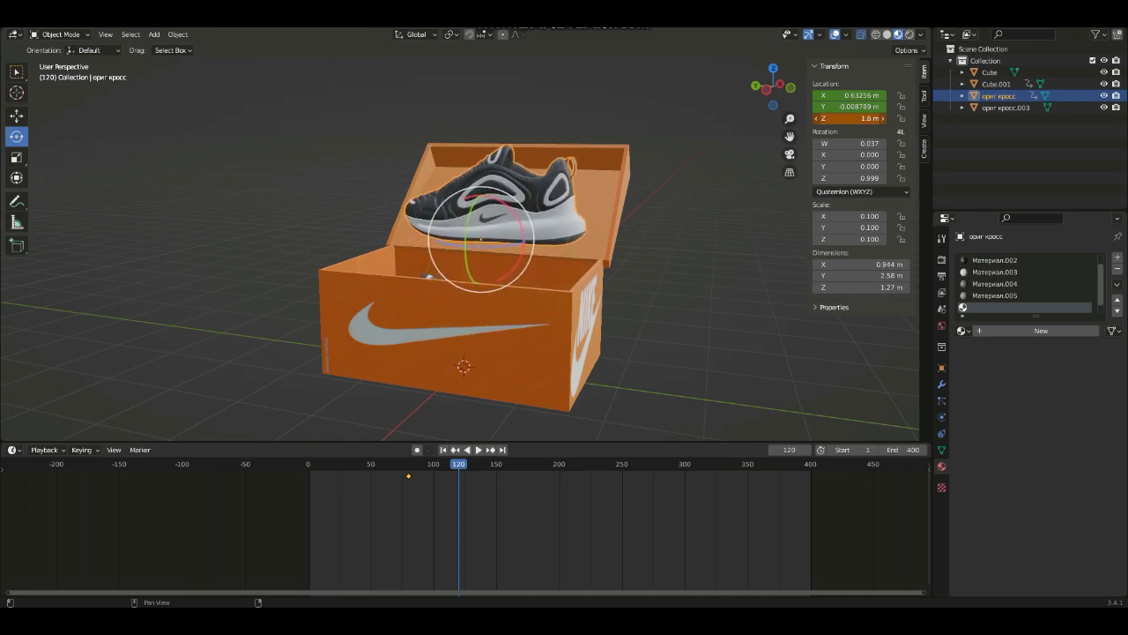
left_click_drag(847, 118, 881, 118)
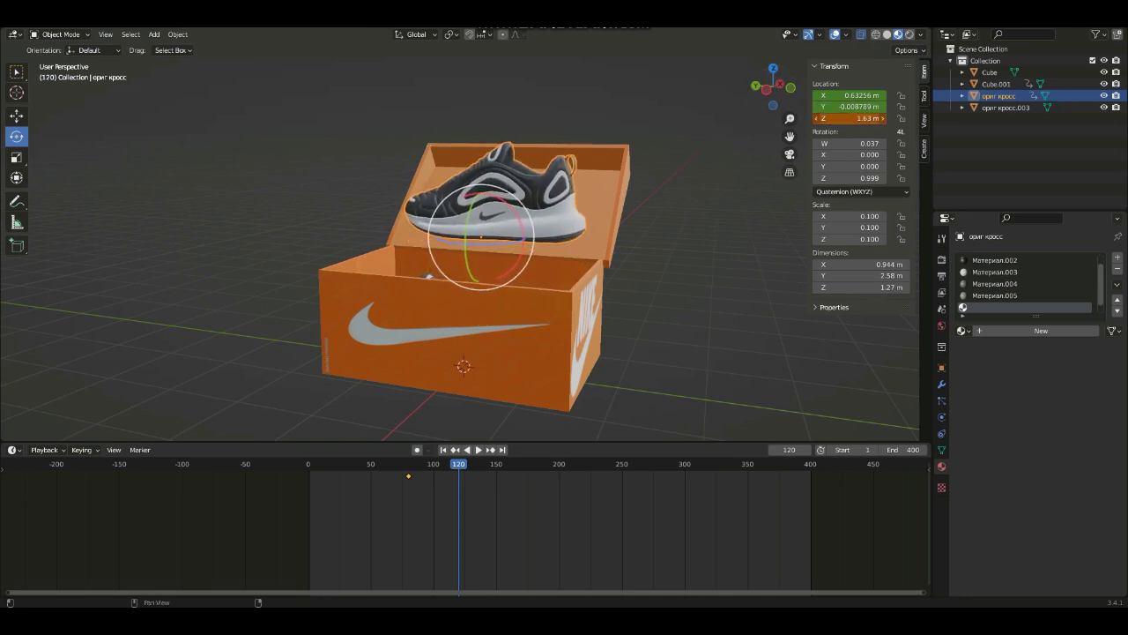
mouse_move(763, 90)
left_mouse_down()
mouse_move(785, 86)
mouse_move(894, 141)
left_mouse_up()
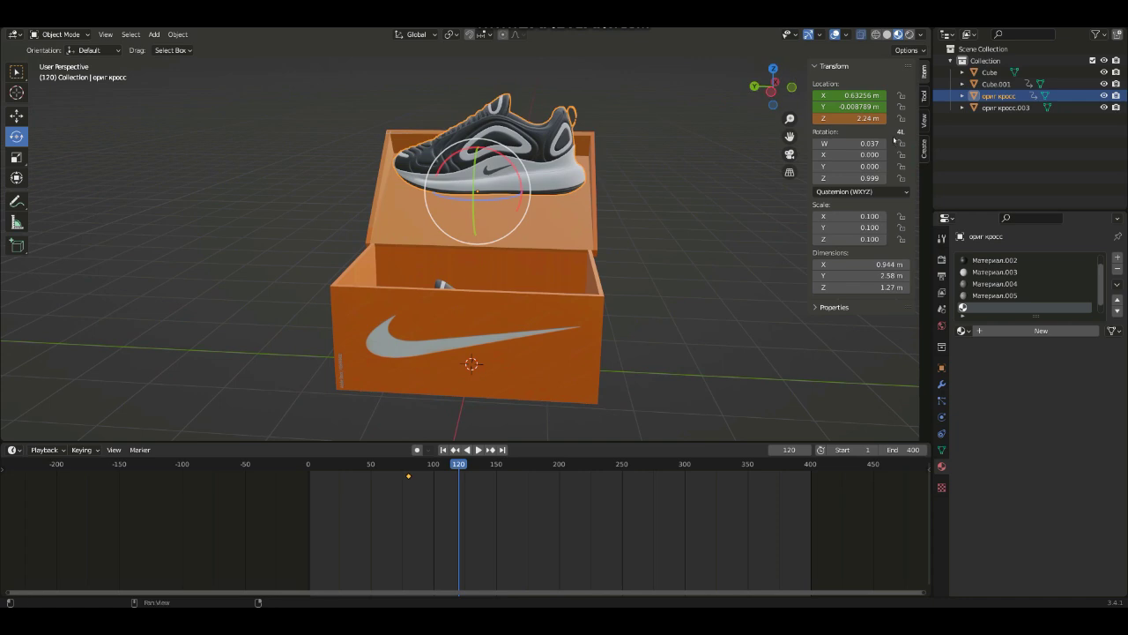
right_click(849, 119)
left_click(838, 107)
Keyframe the sneaker at Z 2.24 m, then slide that key later toward frame 130.
left_click(467, 450)
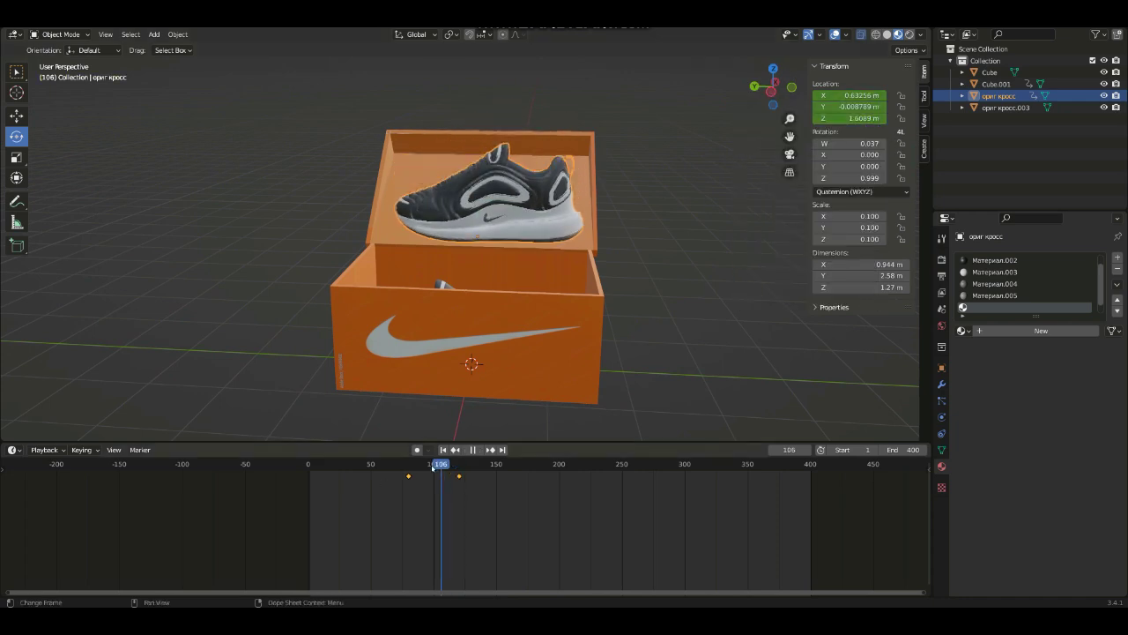
key("space")
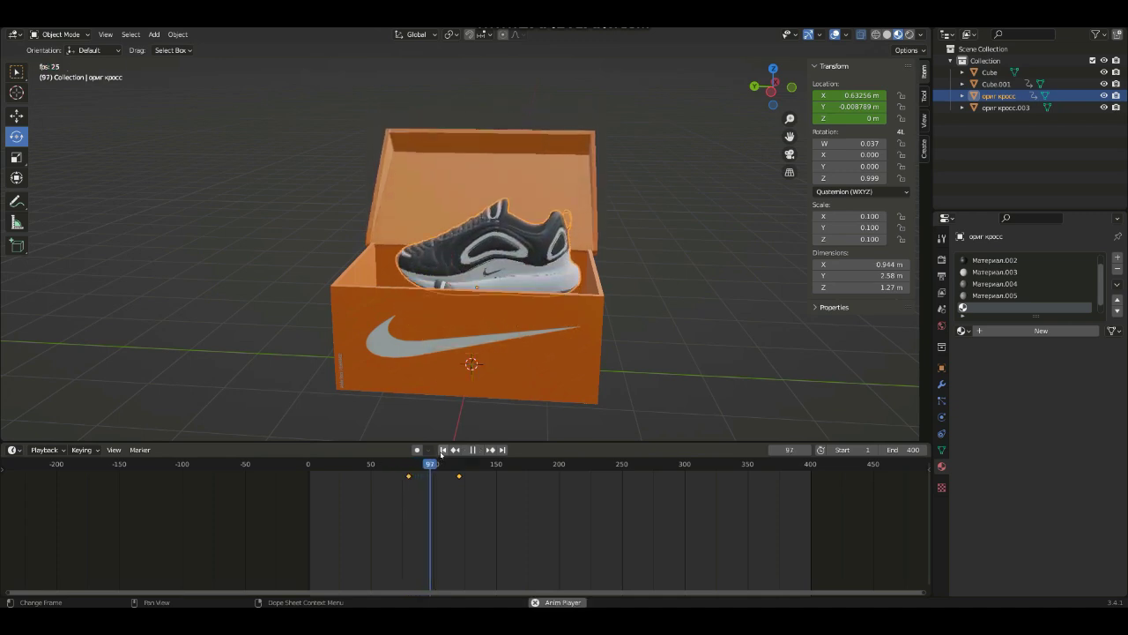
key("space")
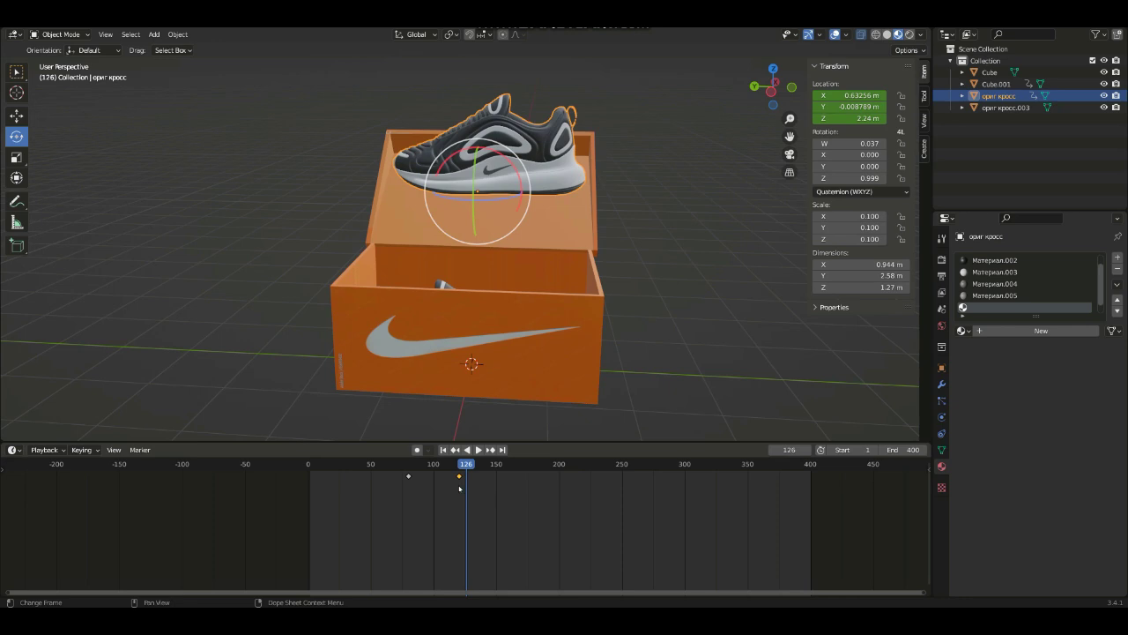
key("g")
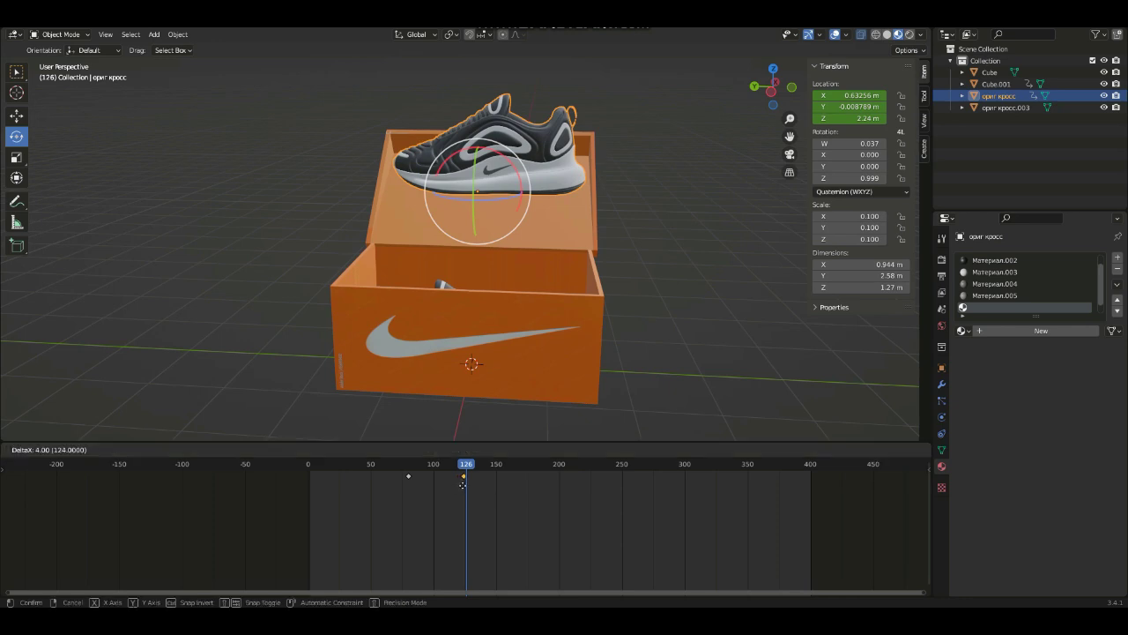
left_click(468, 489)
key("space")
key("space")
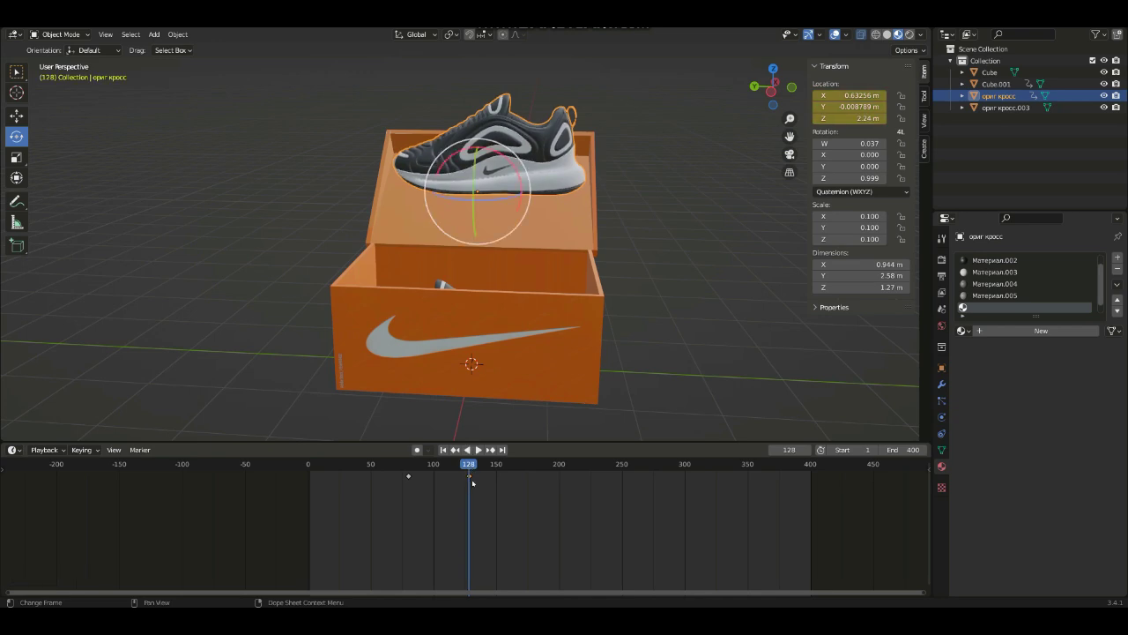
key("g")
left_click(474, 485)
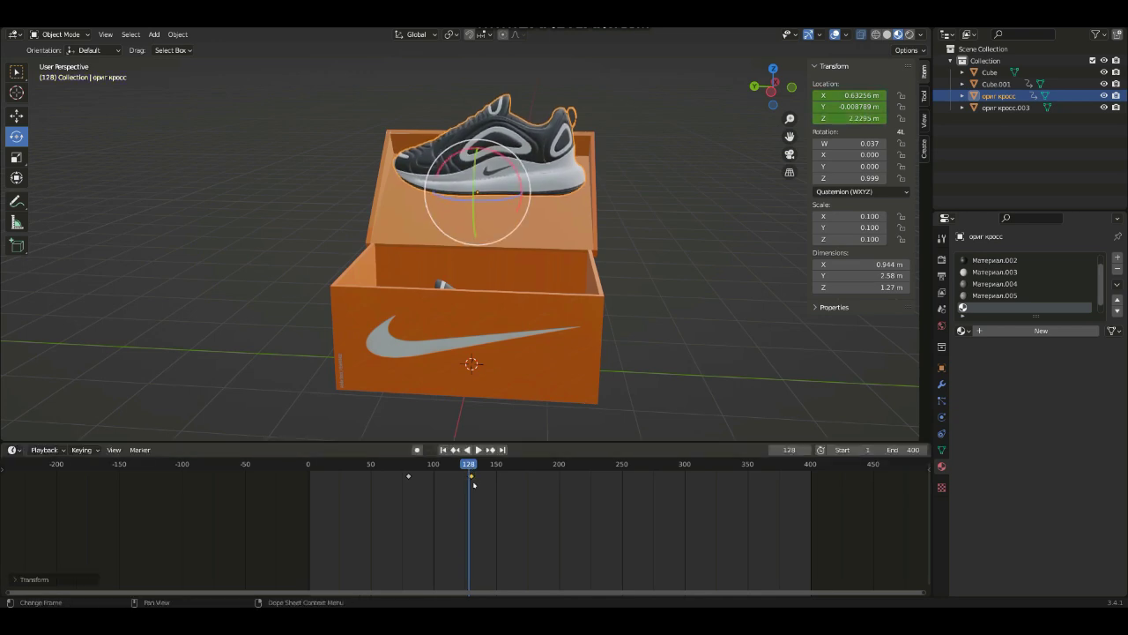
left_click_drag(470, 464, 472, 469)
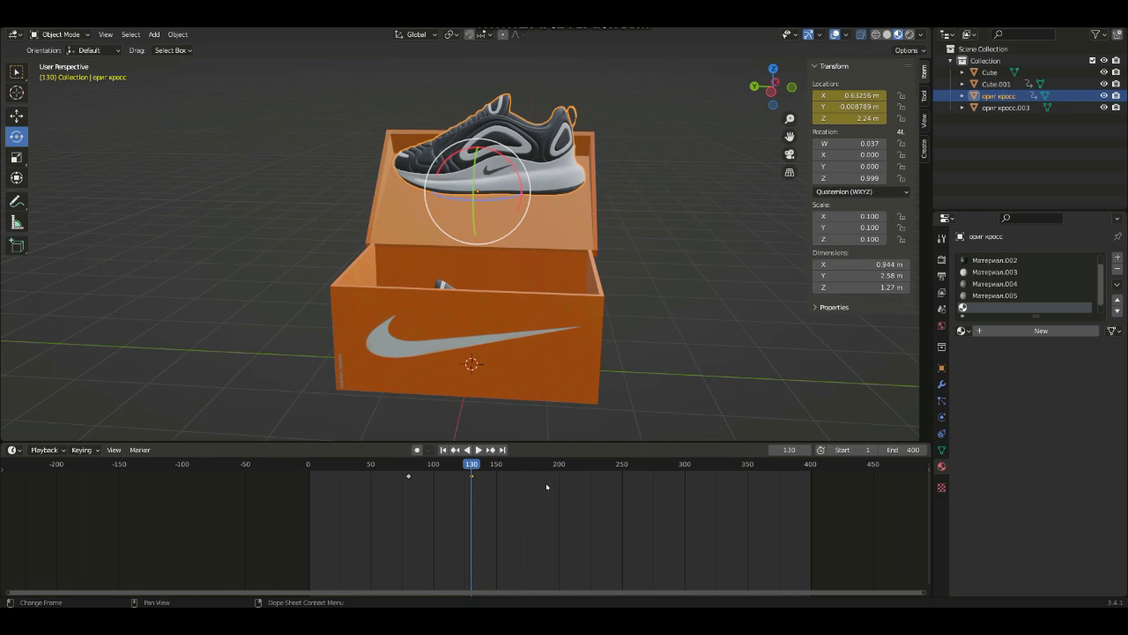
Review the sneaker's rise from several angles and return to frame 115.
left_click(739, 194)
left_click_drag(767, 83, 347, 325)
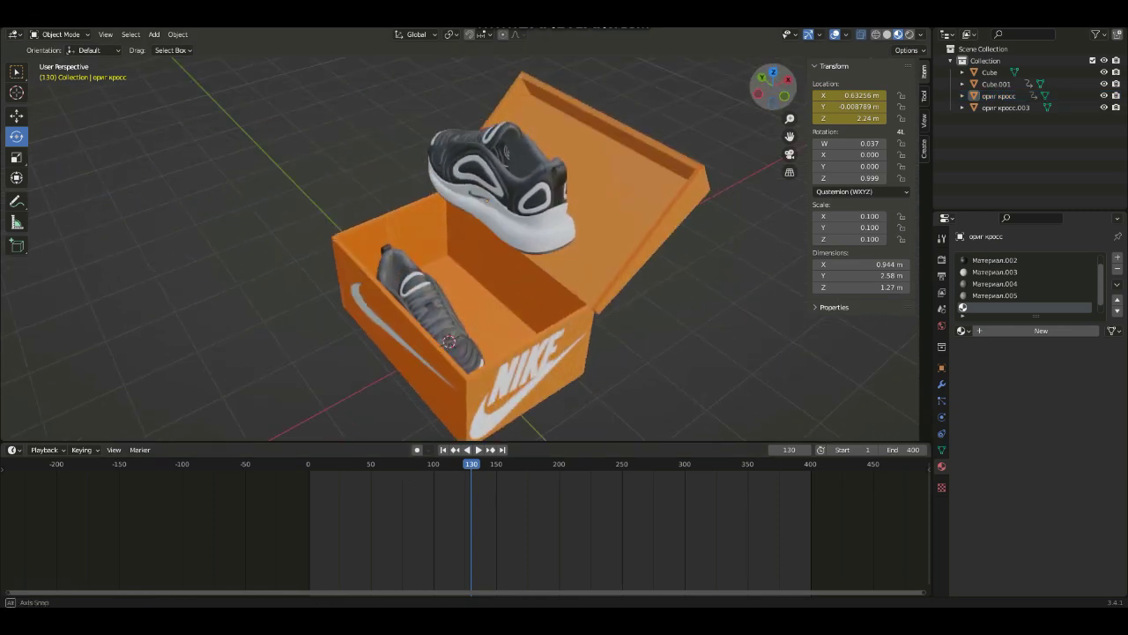
left_click(528, 149)
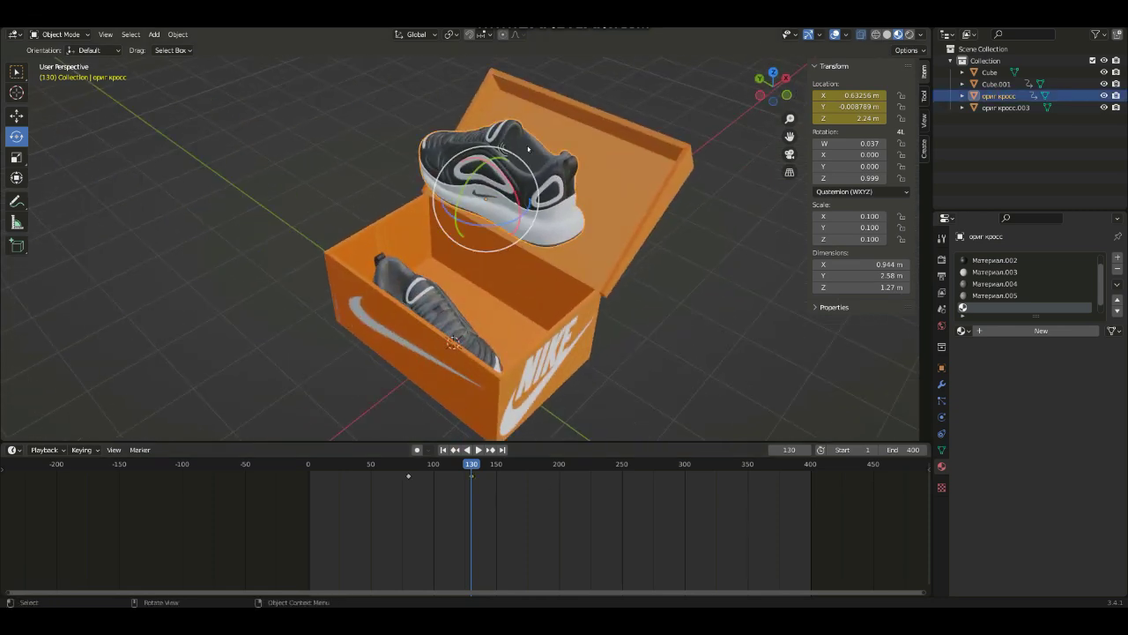
left_click_drag(467, 467, 430, 486)
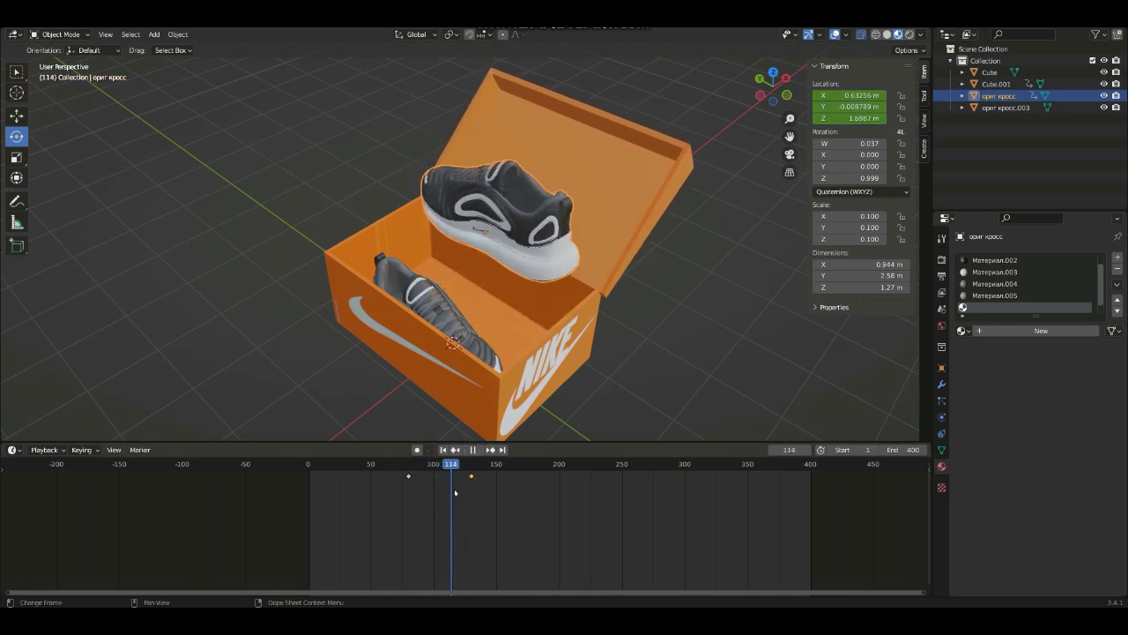
key("space")
left_click_drag(775, 90, 749, 97)
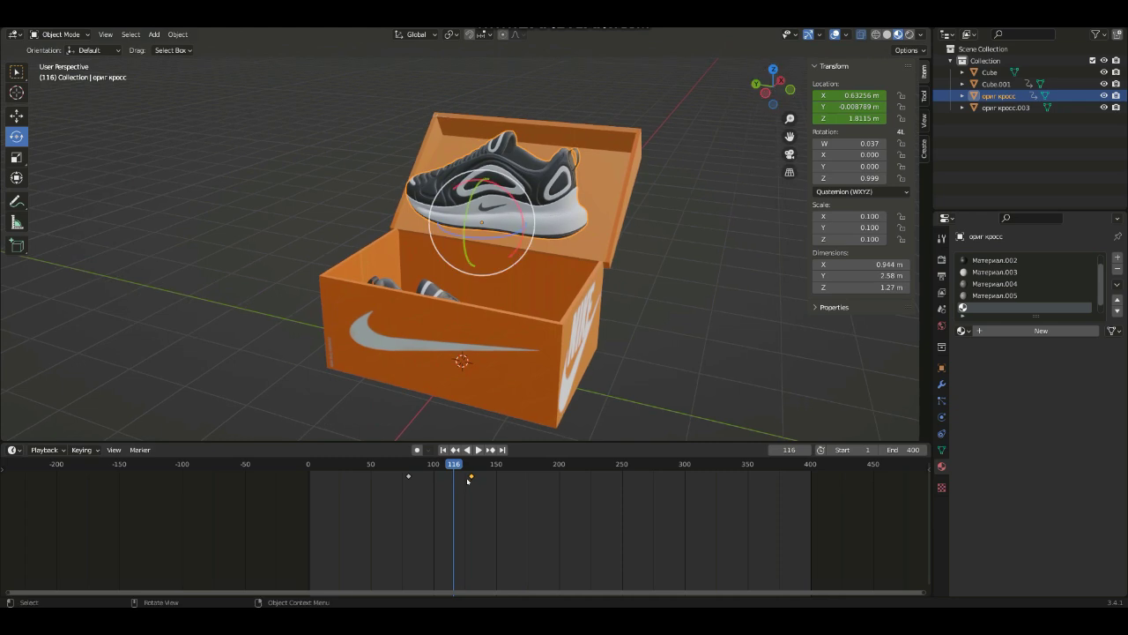
left_click_drag(453, 465, 403, 464)
left_click(477, 449)
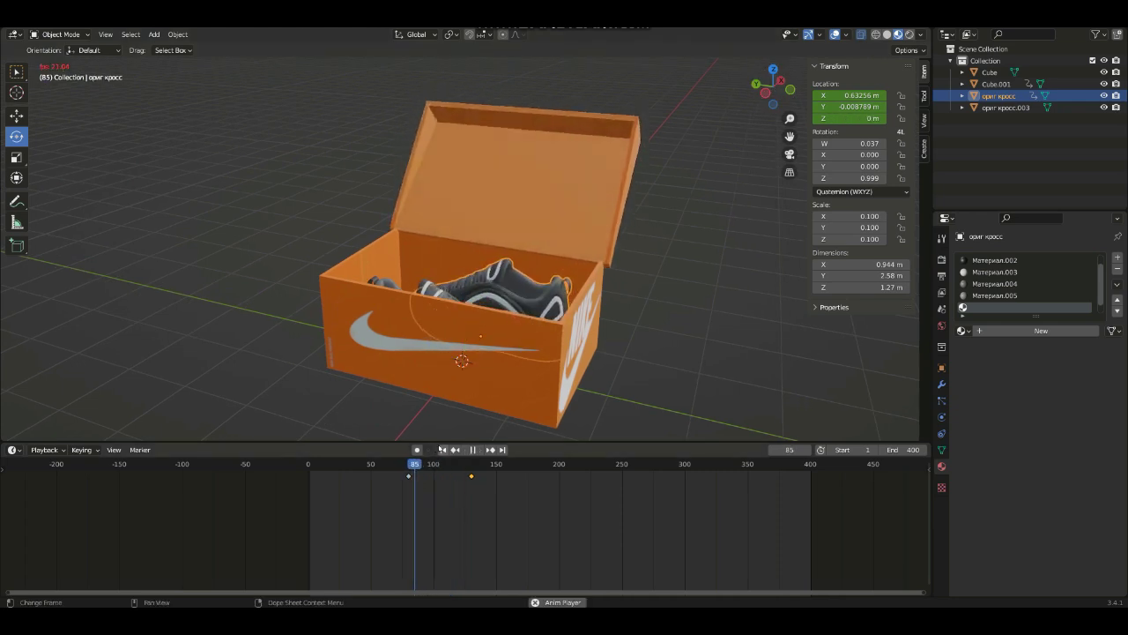
key("space")
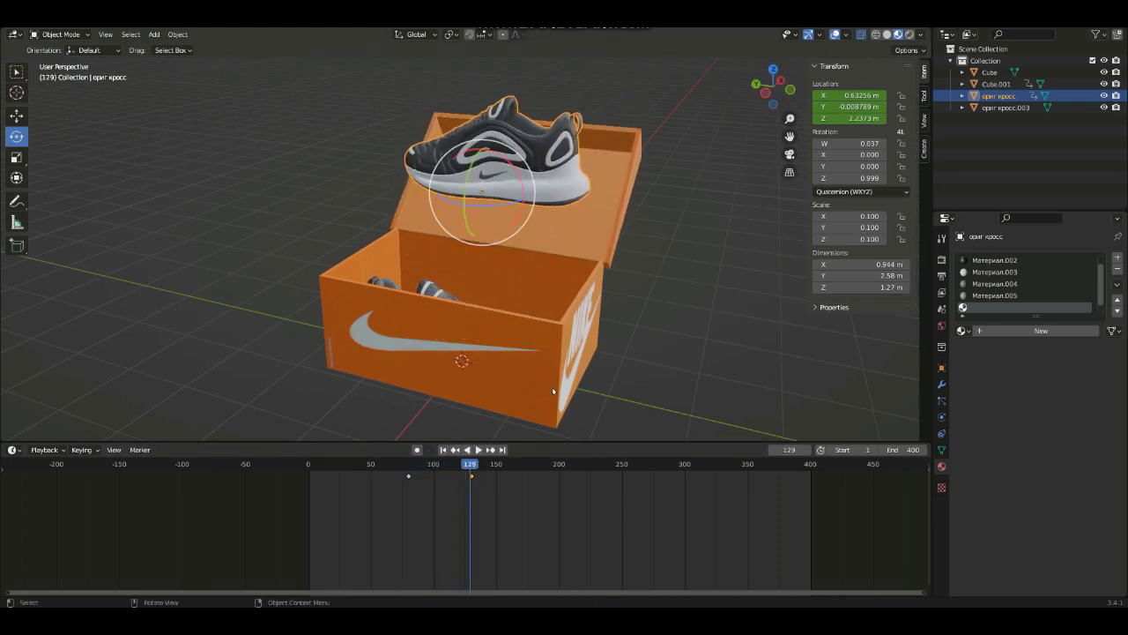
left_click_drag(470, 467, 453, 468)
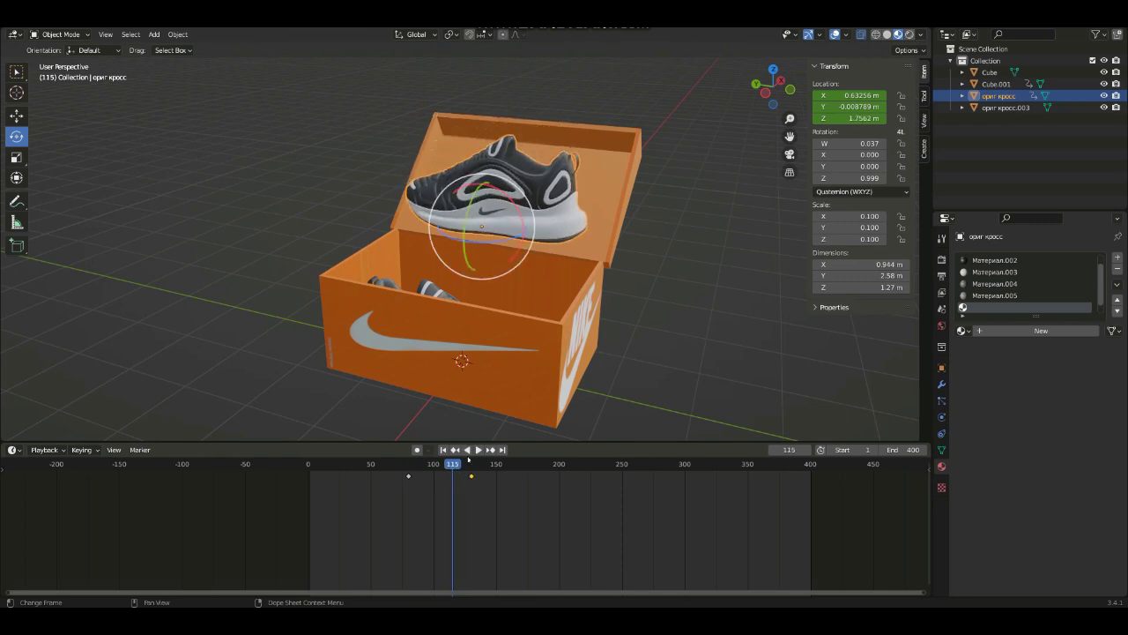
mouse_move(851, 178)
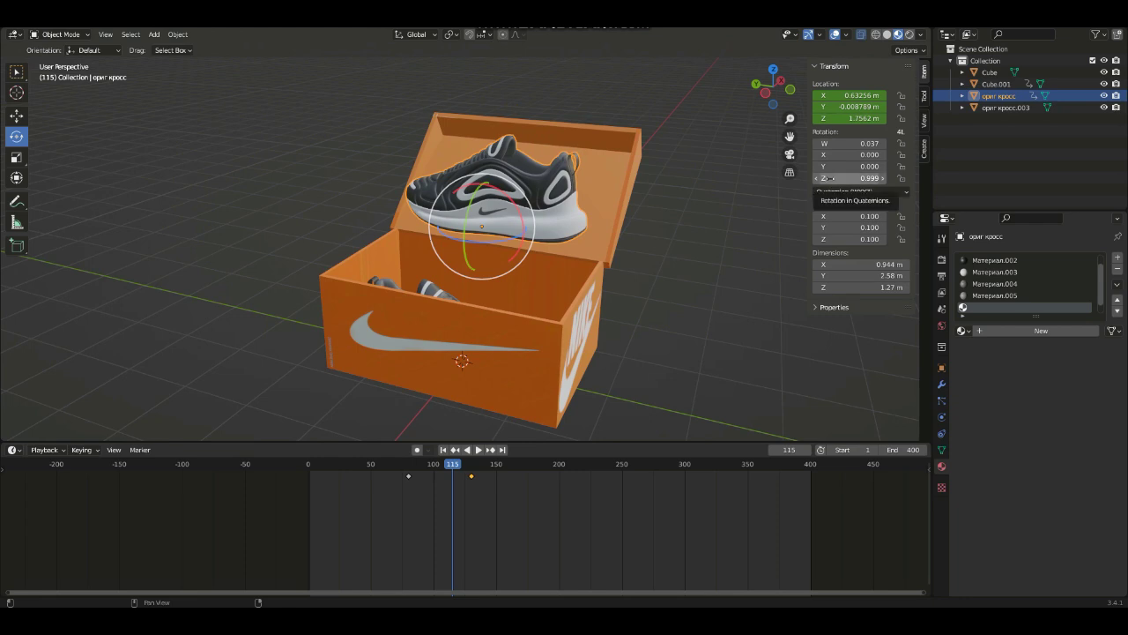
Keyframe the sneaker's unchanged rotation at frame 115, review playback, then go to frame 135.
left_click_drag(828, 178, 873, 178)
key("ctrl+z")
right_click(838, 179)
left_click(793, 179)
key("space")
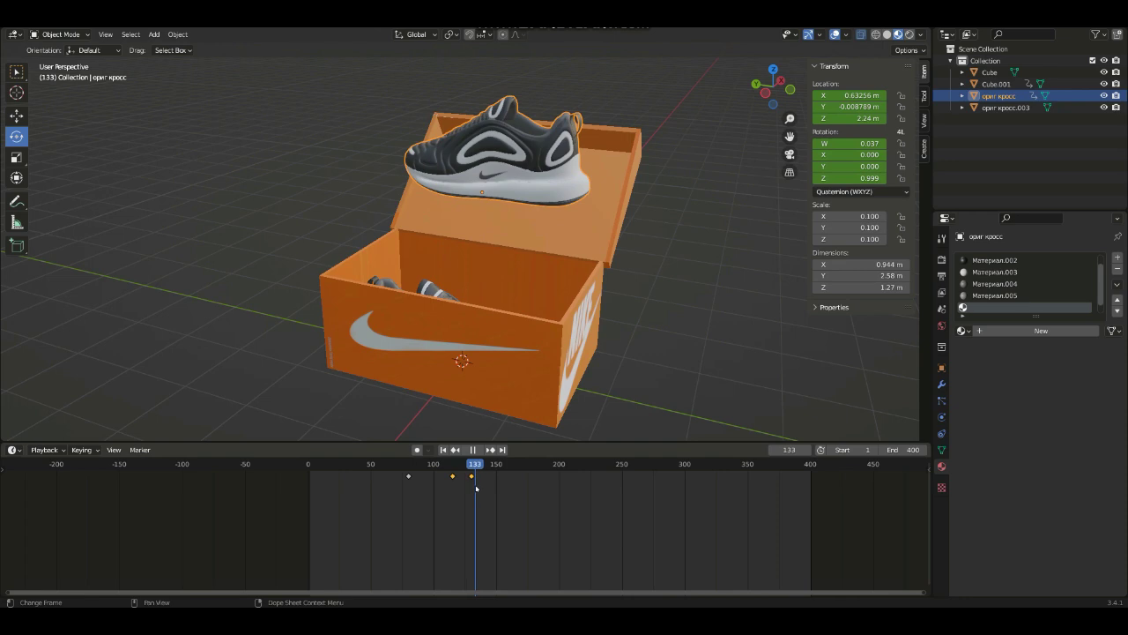
left_click_drag(476, 487, 473, 490)
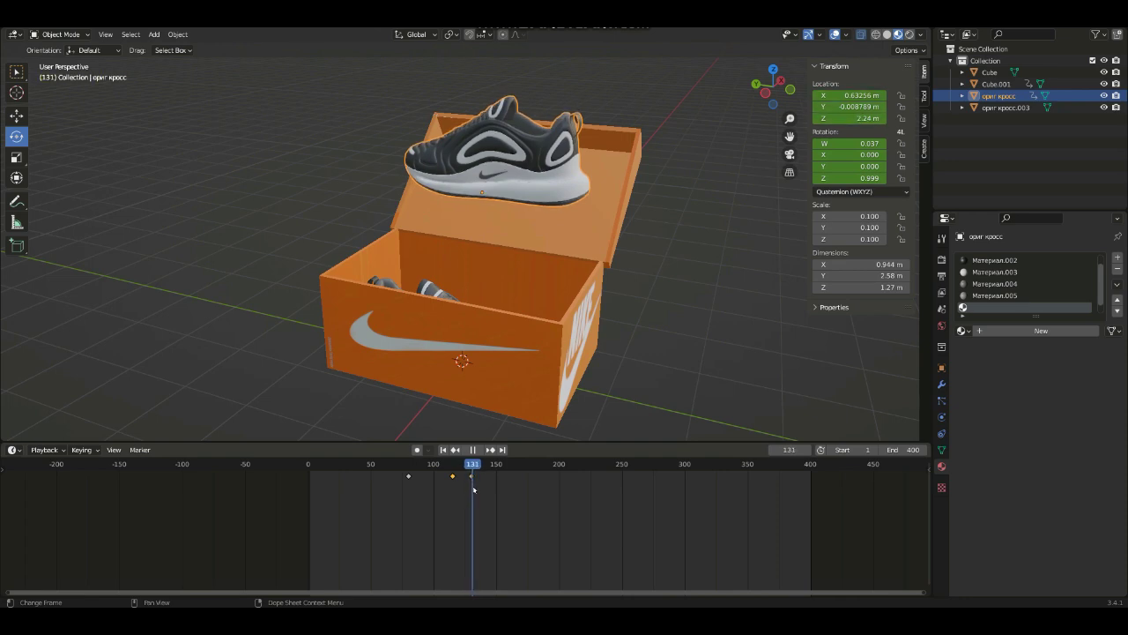
key("space")
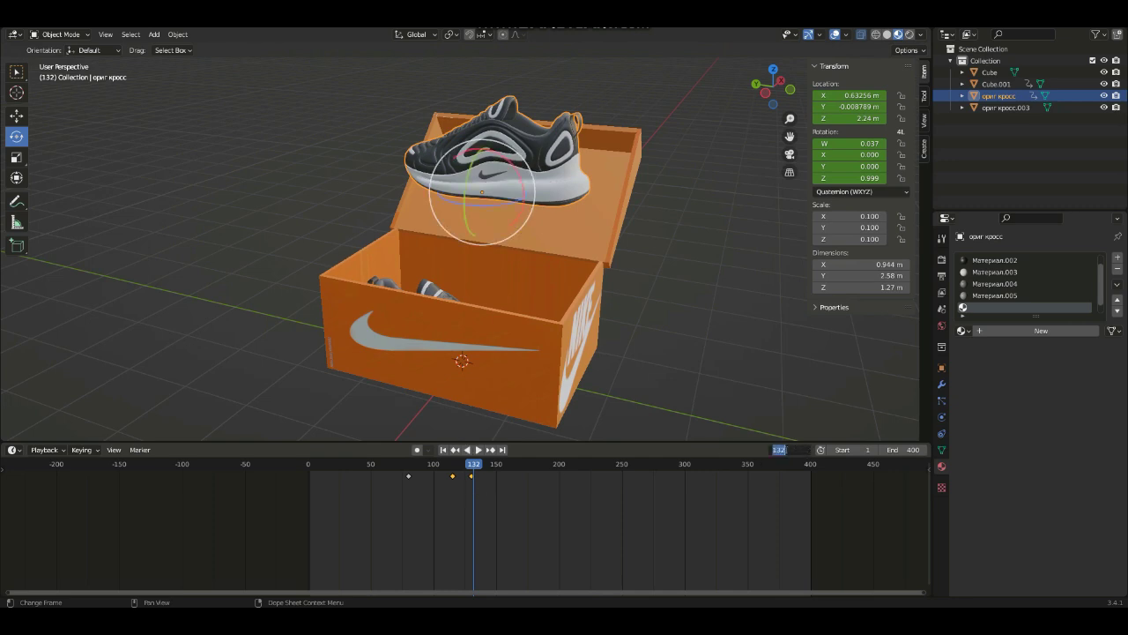
type("135")
key("Return")
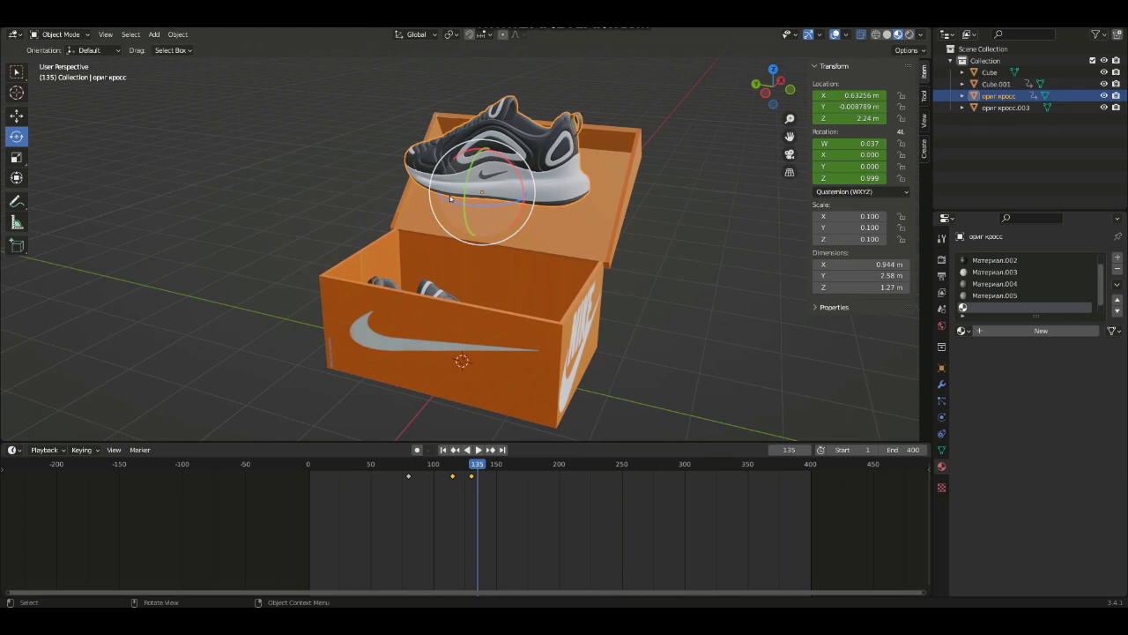
In top view, turn the sneaker about 90° around Z and keyframe its rotation.
left_click(773, 69)
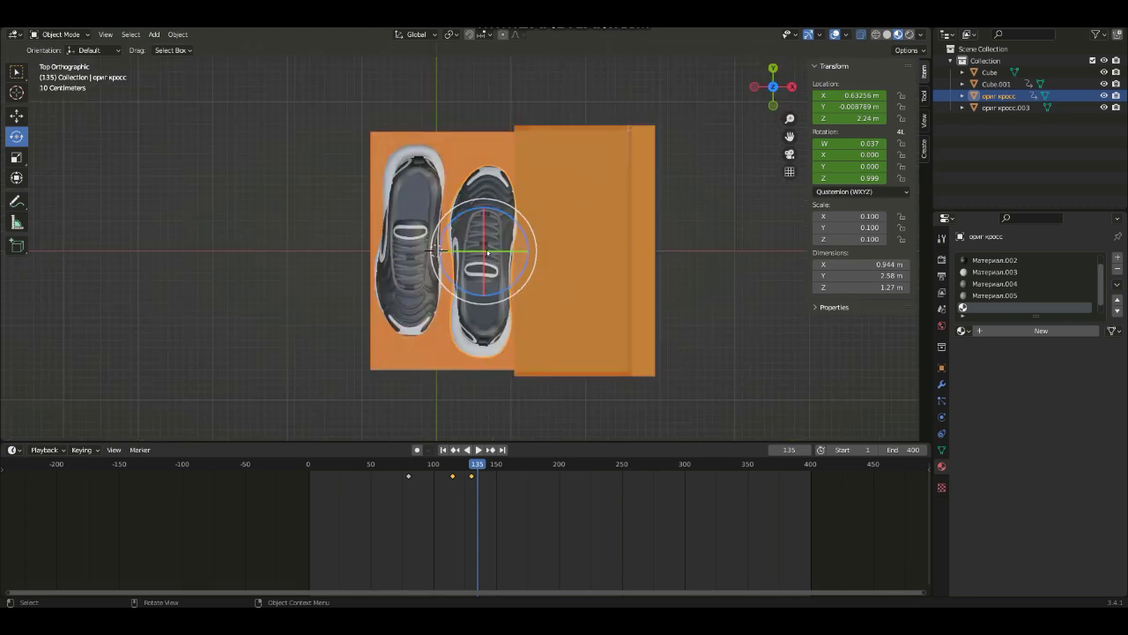
left_click_drag(452, 226, 455, 293)
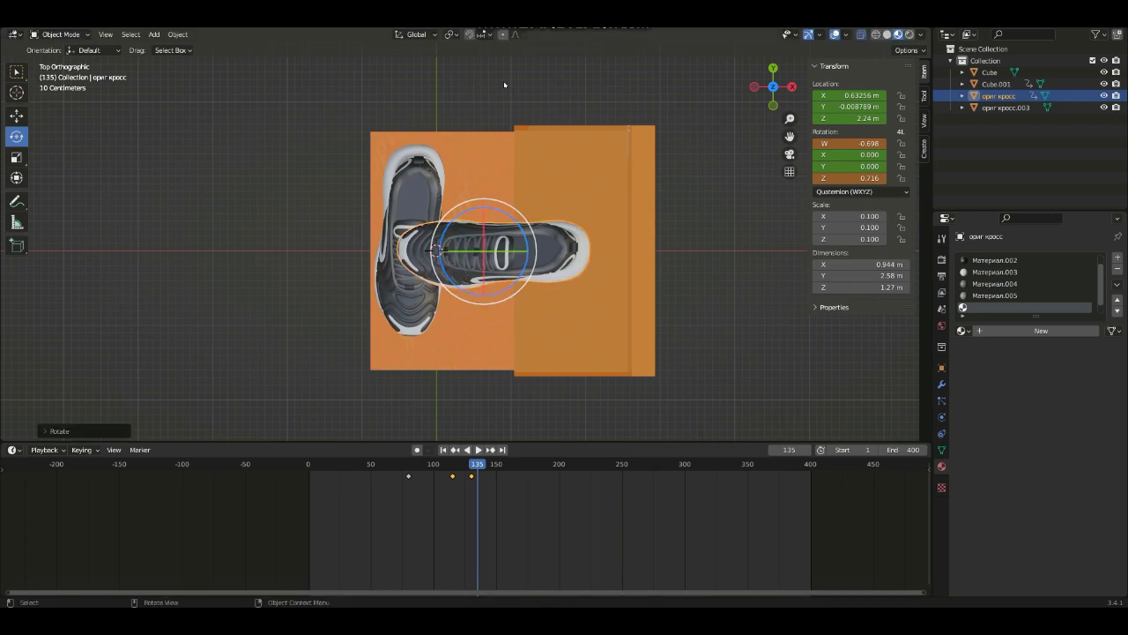
left_click(709, 101)
key("i")
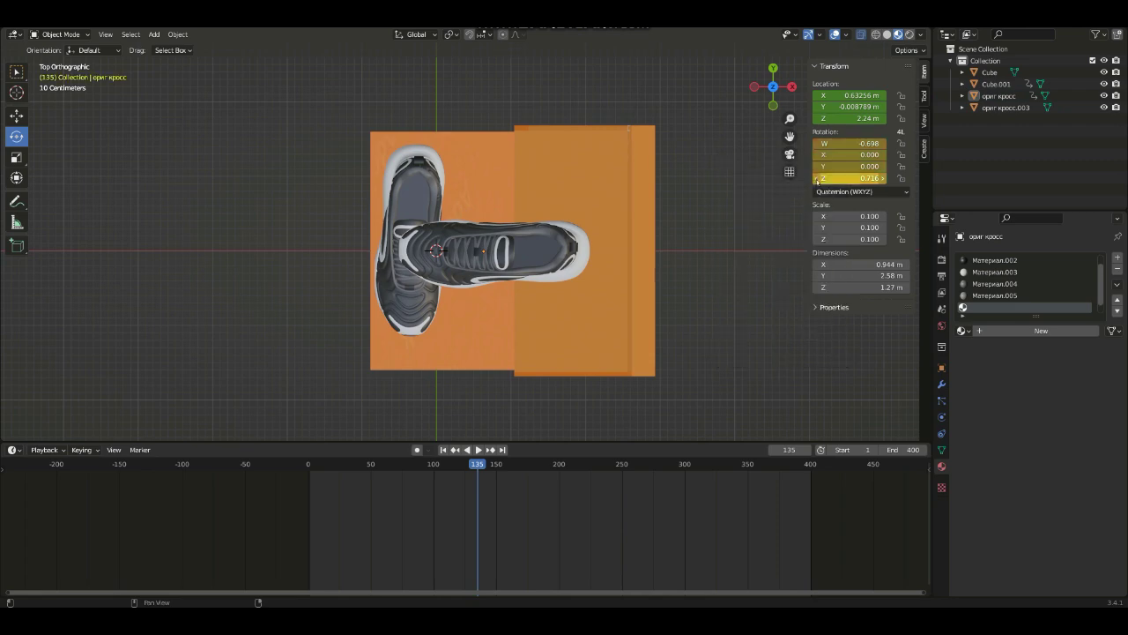
Reselect the sneaker, return to a perspective view, and play the animation in reverse.
left_click(472, 238)
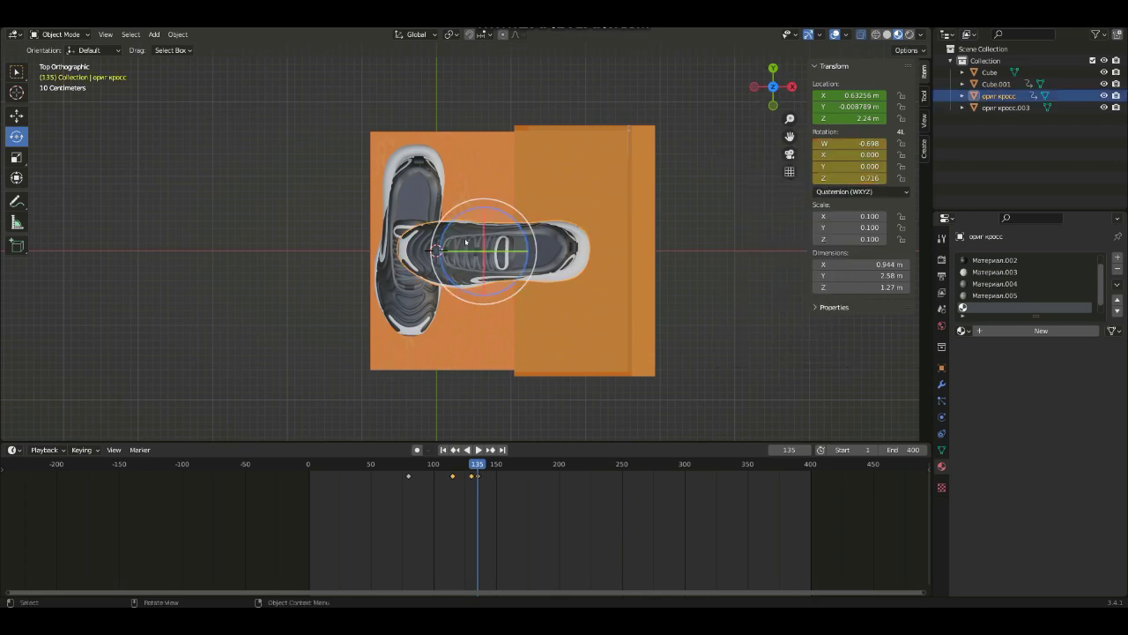
mouse_move(773, 86)
left_mouse_down()
mouse_move(750, 99)
mouse_move(765, 88)
left_mouse_up()
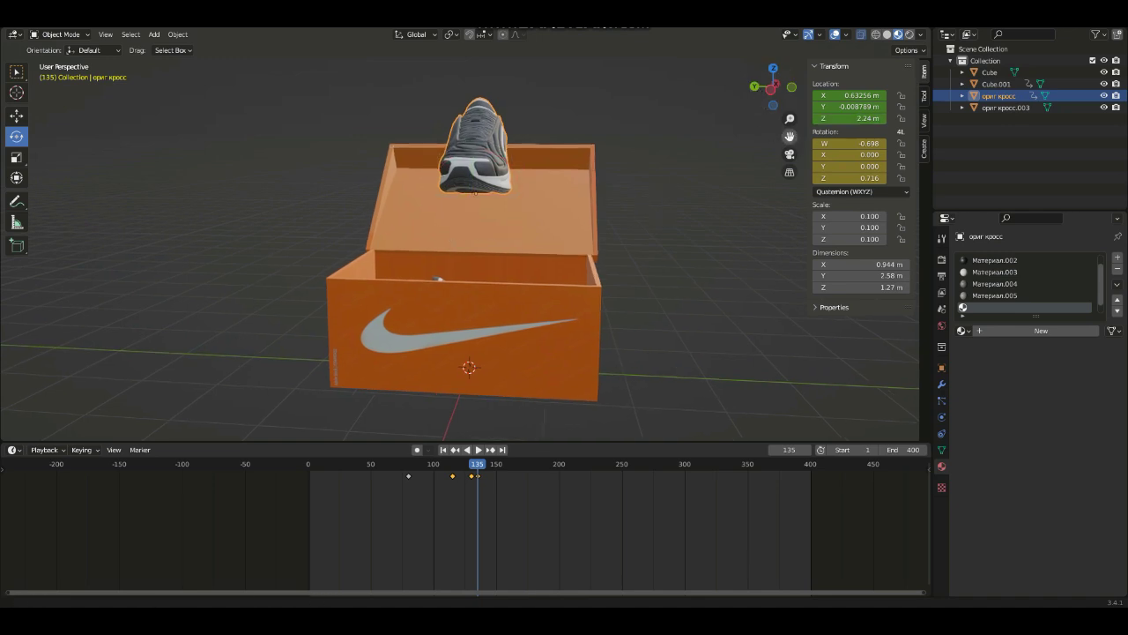
left_click_drag(790, 136, 651, 220)
left_click_drag(780, 91, 767, 88)
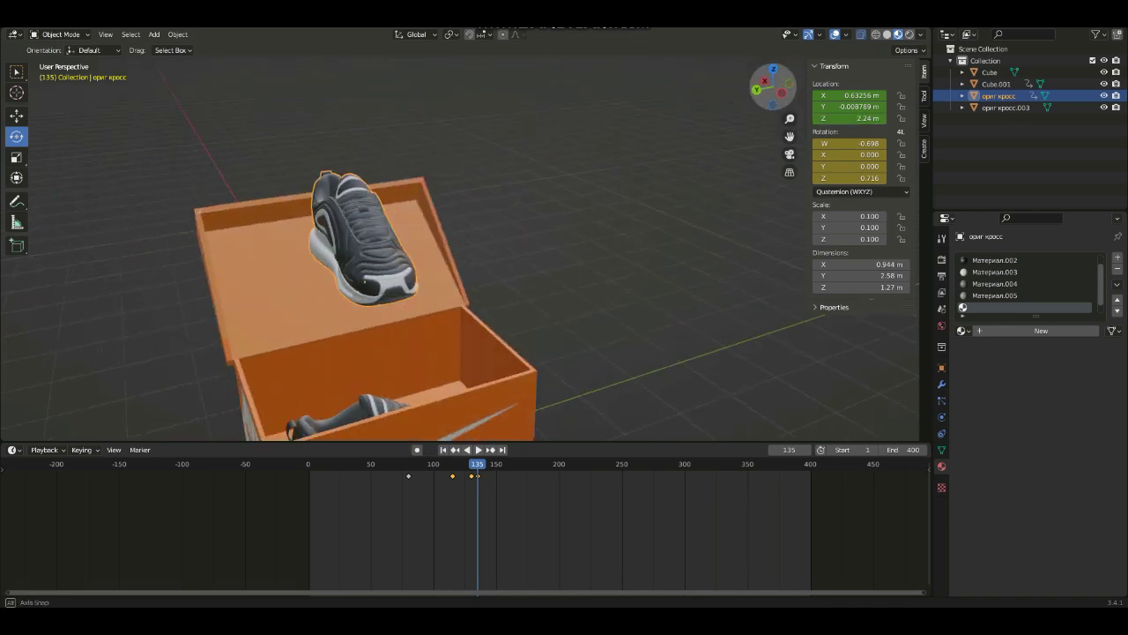
key("ctrl+shift+space")
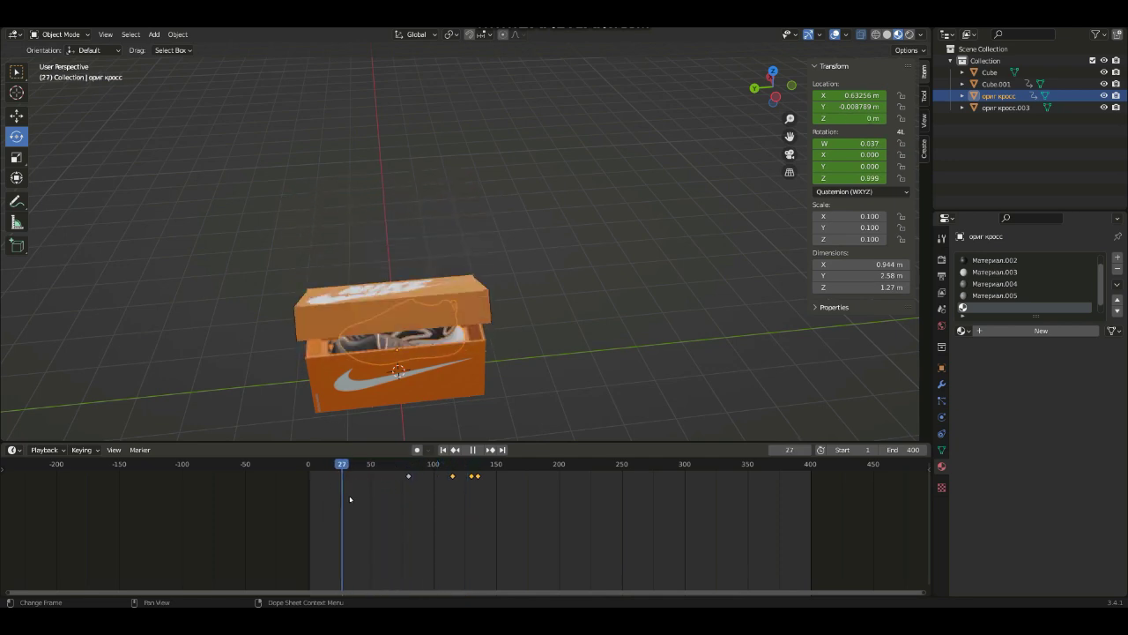
Stop with the shoe raised, zoom to a frontal view, and replay from frame 105.
left_click_drag(766, 81, 769, 74)
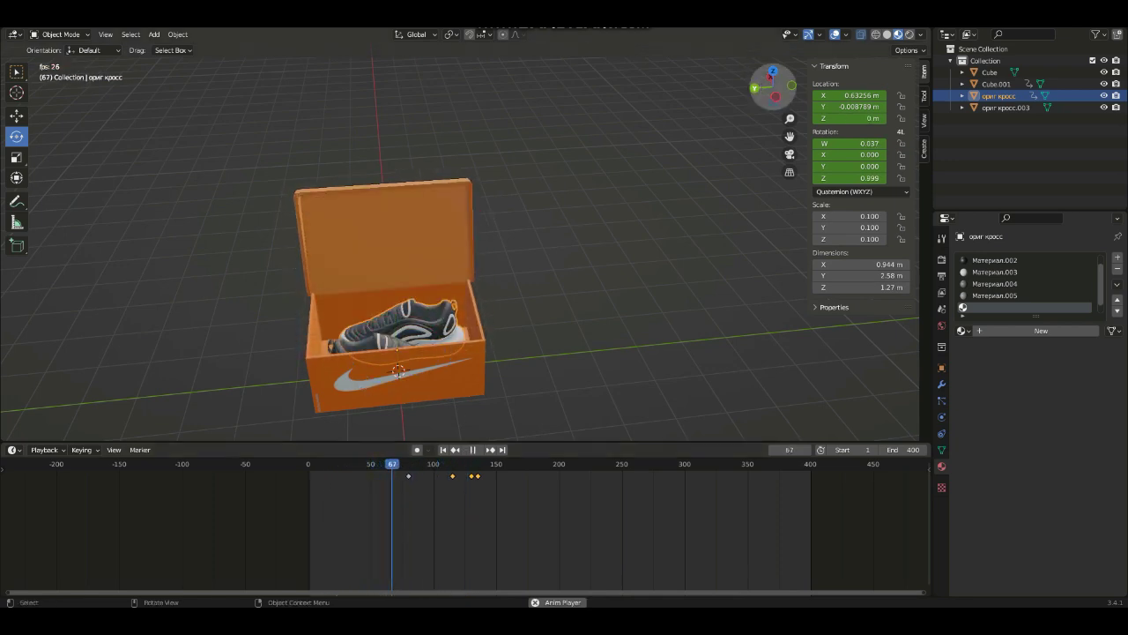
scroll(486, 239, "up", 3)
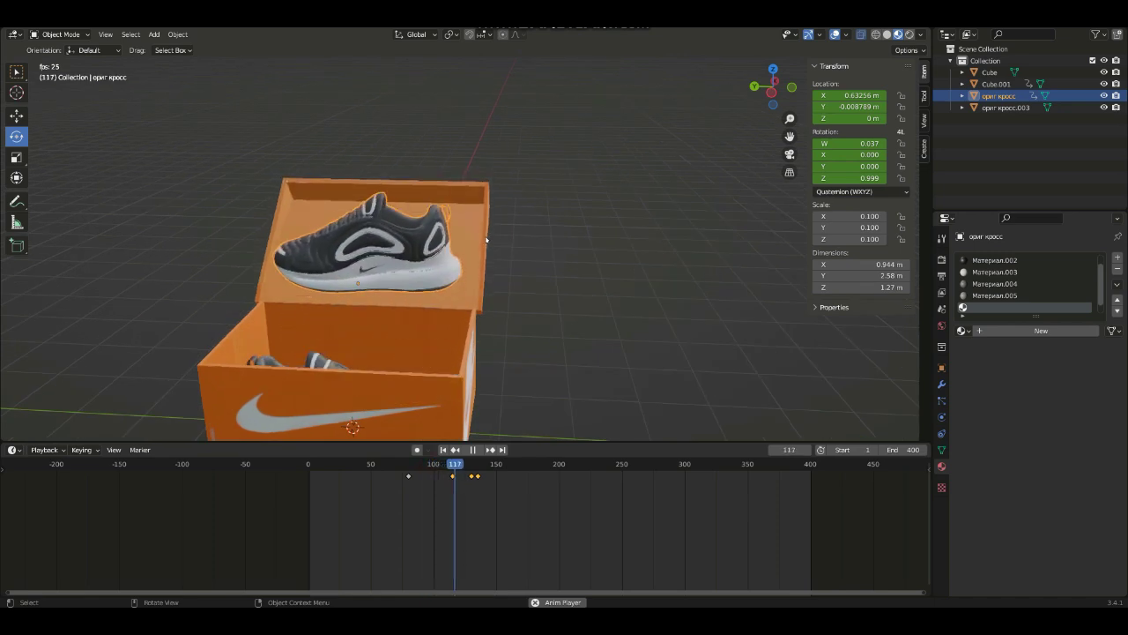
key("space")
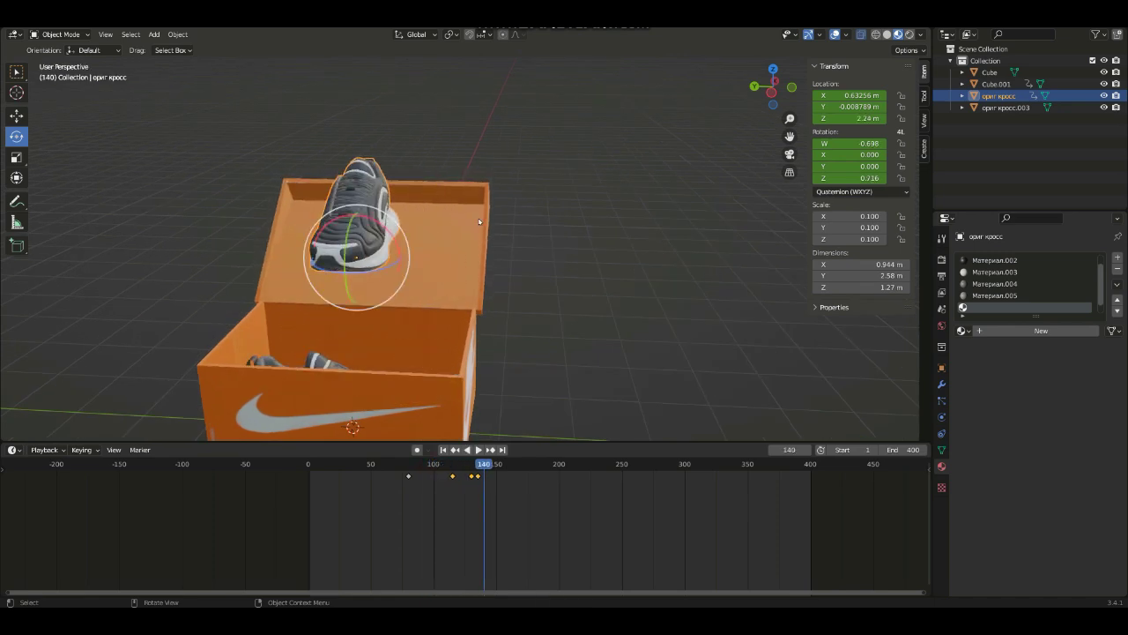
scroll(479, 221, "up", 2)
scroll(503, 352, "up", 1)
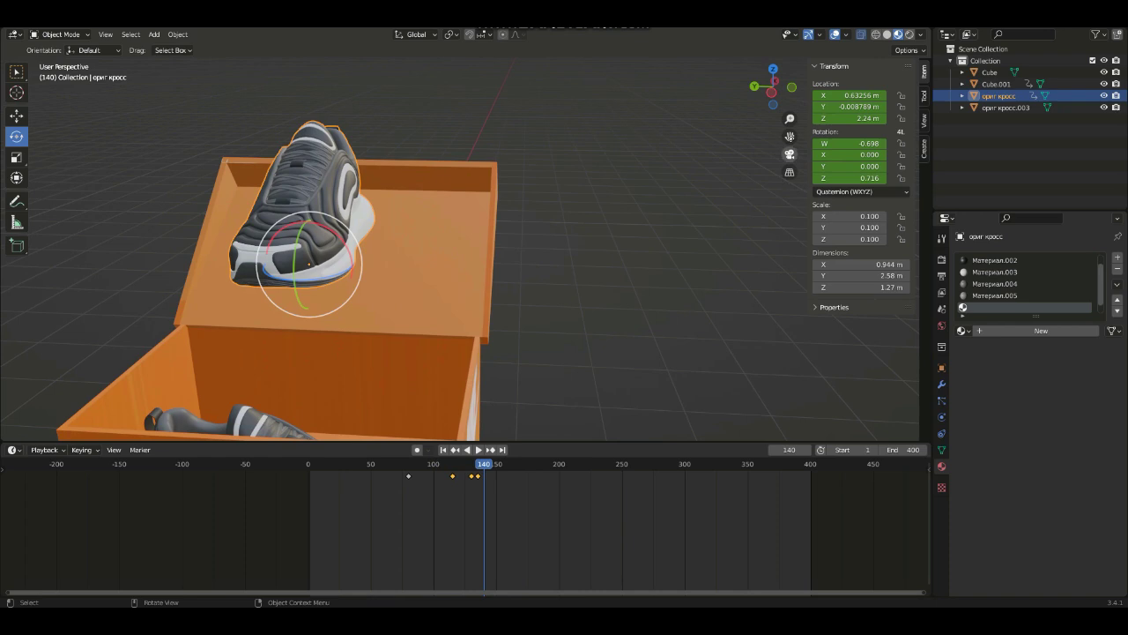
middle_click_drag(634, 423, 465, 428)
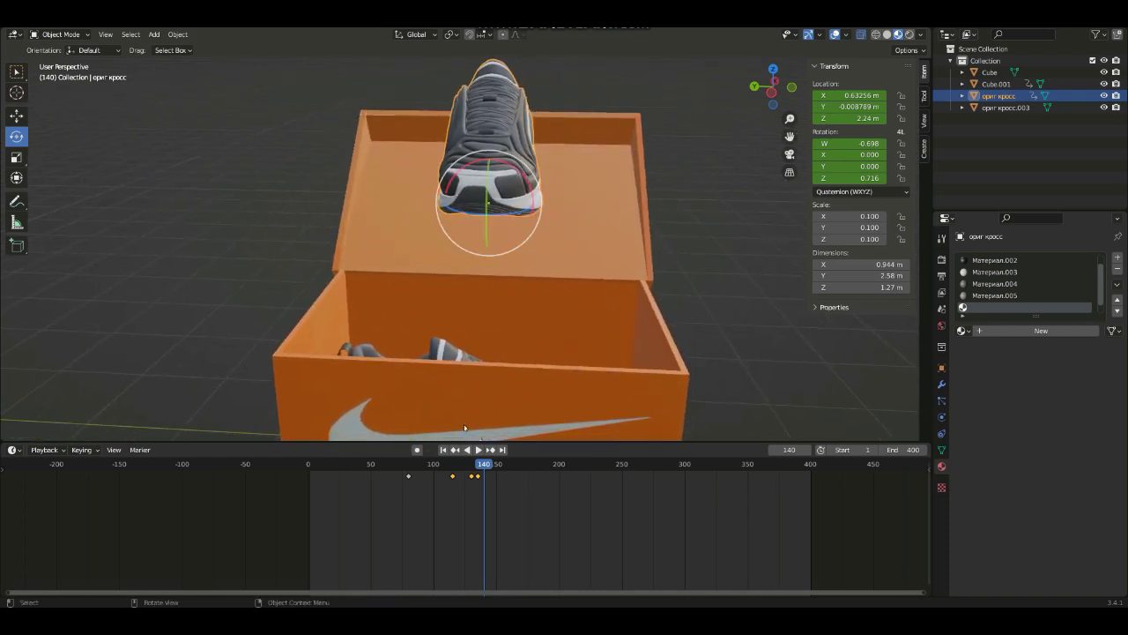
mouse_move(487, 467)
left_mouse_down()
mouse_move(448, 491)
mouse_move(482, 507)
mouse_move(480, 481)
left_mouse_up()
key("space")
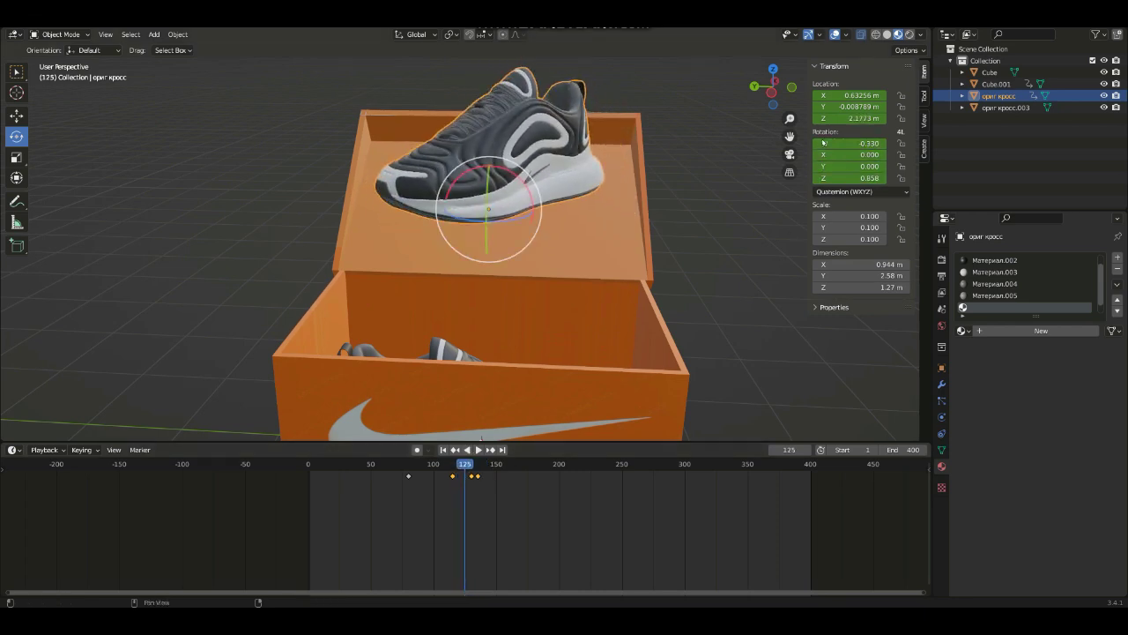
Keyframe the sneaker's location at frame 125.
scroll(490, 371, "down", 2)
scroll(499, 300, "down", 2)
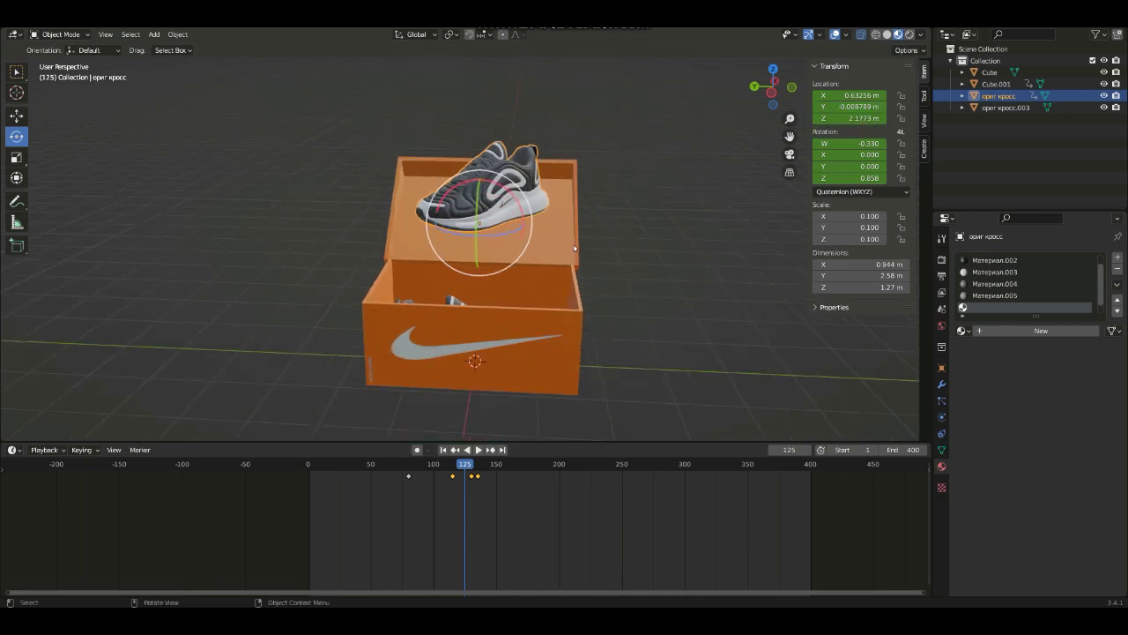
right_click(818, 117)
left_click(798, 109)
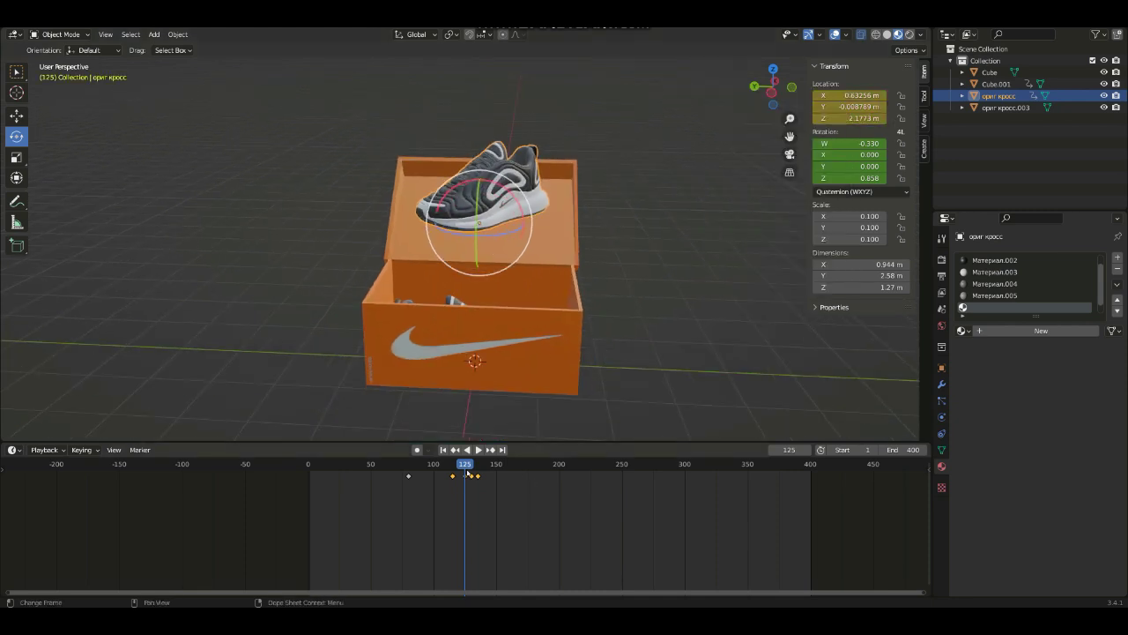
At frame 136, slide the sneaker along Y to −1.138 m and keyframe its location.
left_click_drag(467, 476, 481, 481)
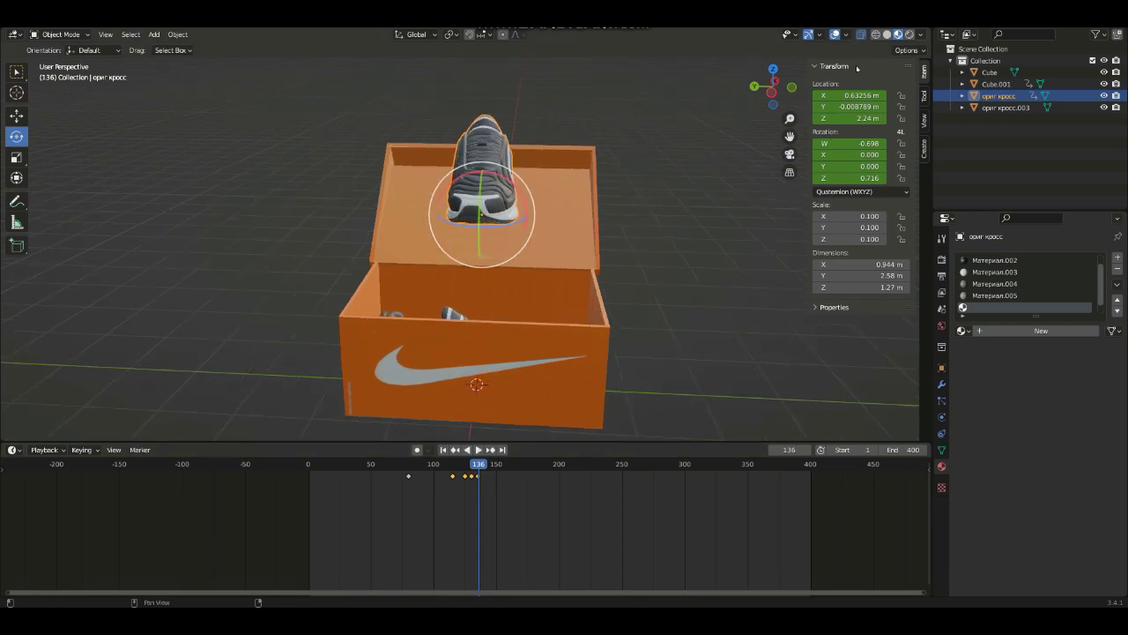
left_click(773, 71)
key("KP_7")
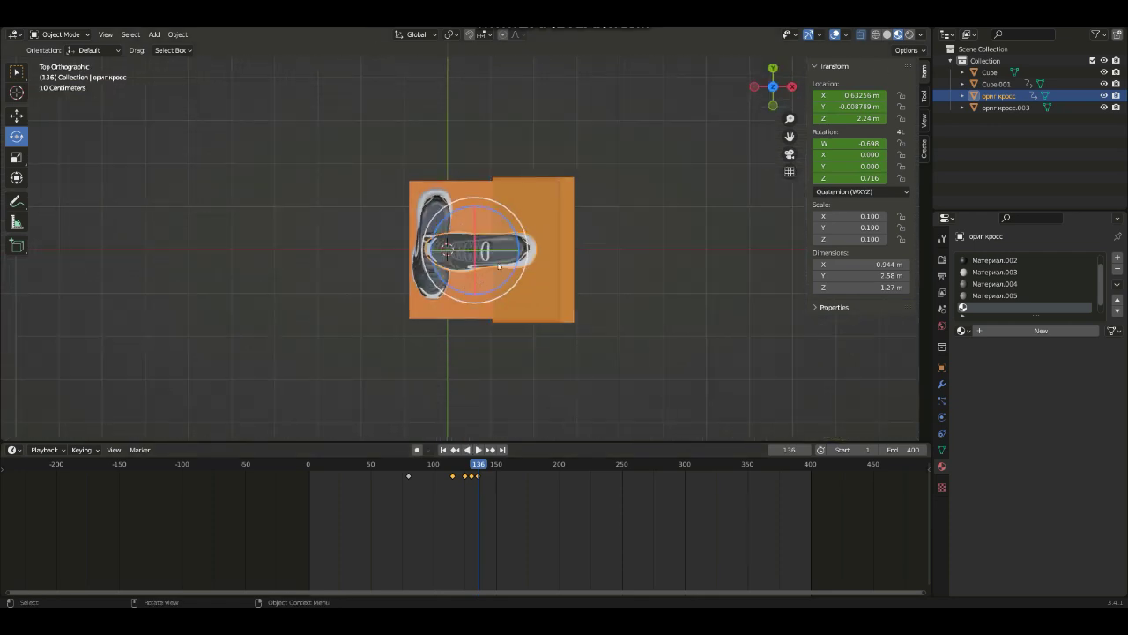
key("g")
key("y")
left_click(497, 310)
right_click(836, 107)
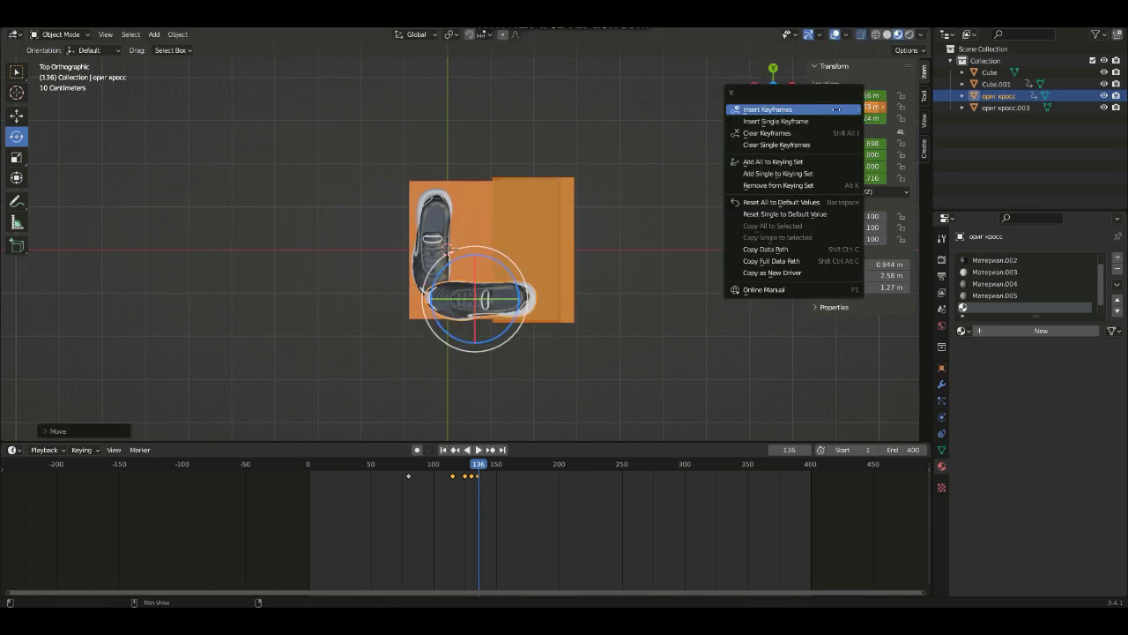
left_click(836, 108)
Return to a perspective view and play the animation from an earlier frame.
left_click_drag(773, 87, 662, 145)
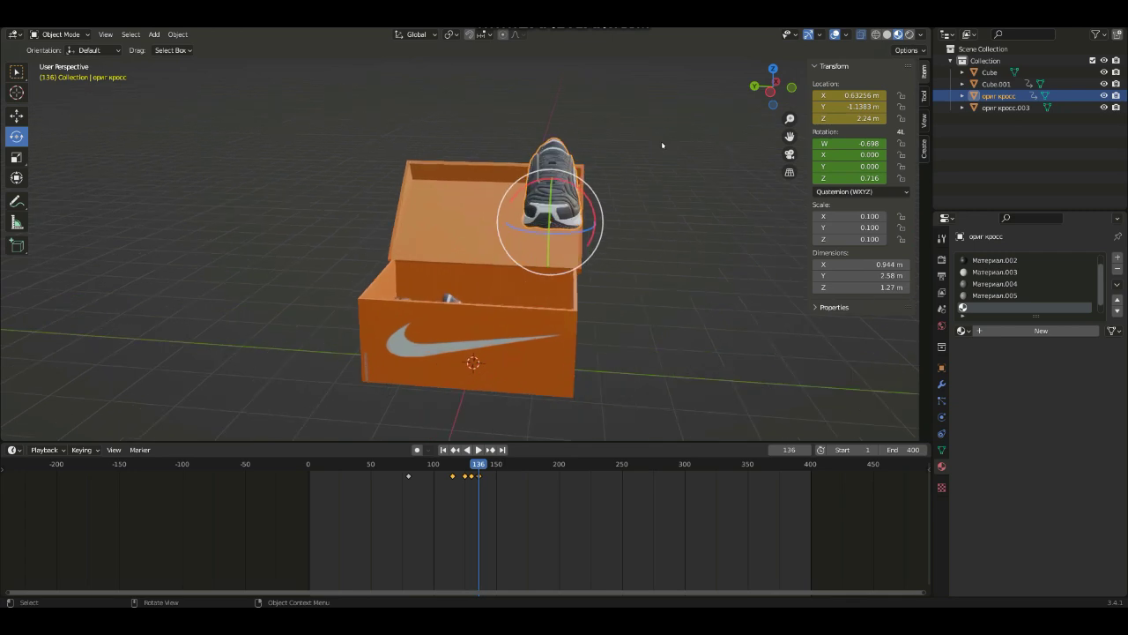
scroll(662, 145, "up", 2)
scroll(668, 194, "up", 2)
scroll(667, 194, "up", 2)
key("space")
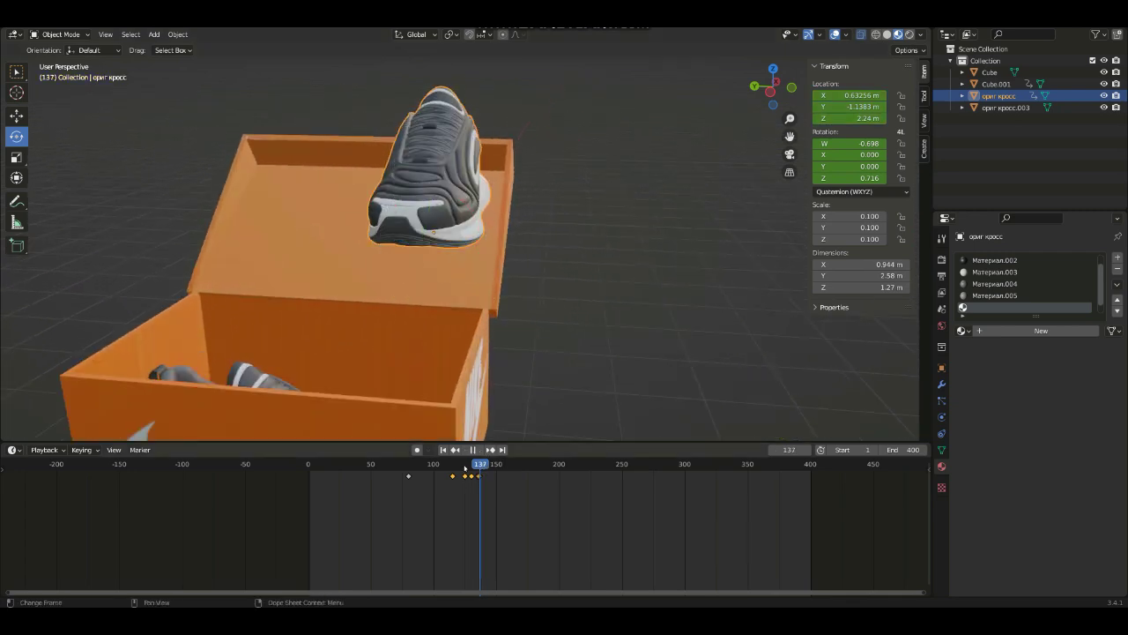
left_click_drag(465, 468, 370, 470)
scroll(514, 277, "down", 4)
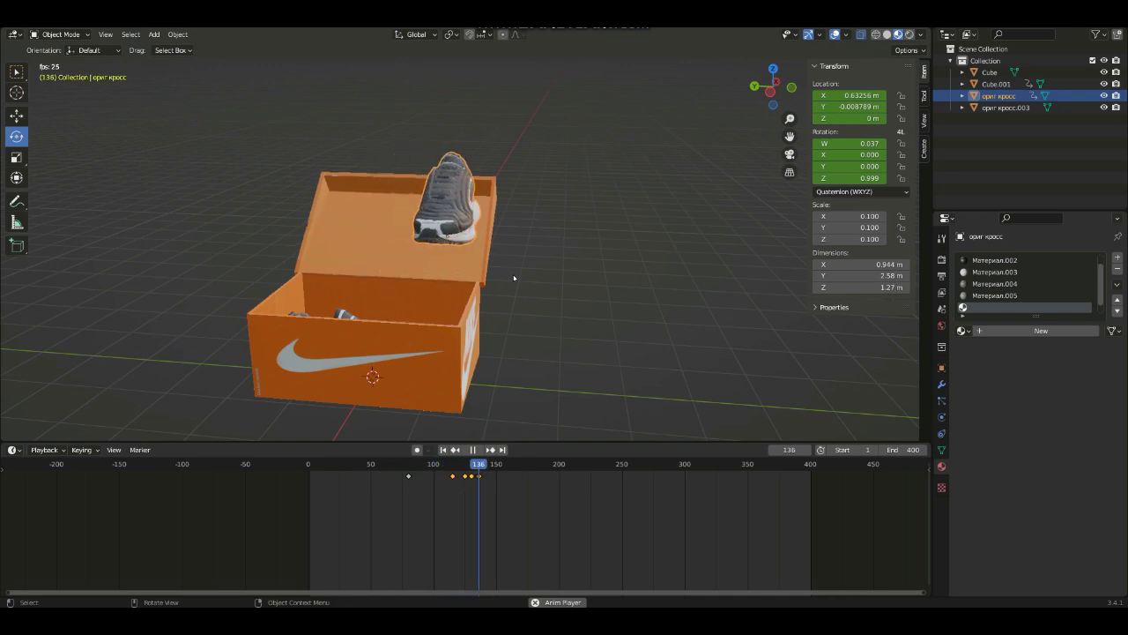
Move the sneaker's last keyframe three frames later to frame 140 and play through it.
key("space")
scroll(485, 478, "up", 2)
scroll(485, 478, "up", 1)
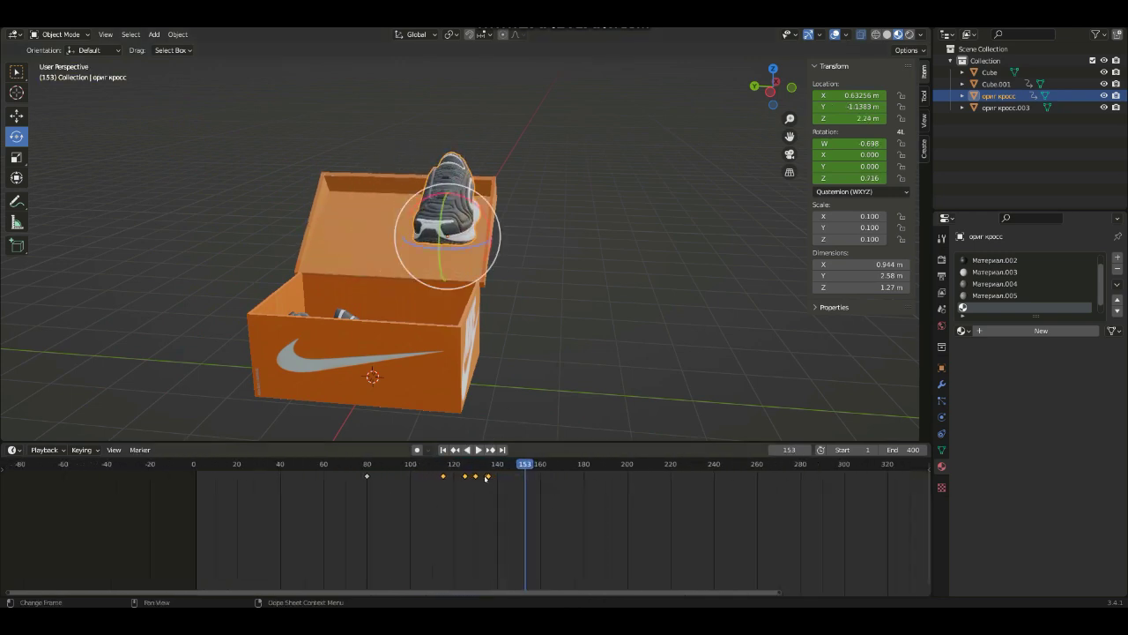
key("g")
left_click(504, 502)
left_click_drag(476, 463, 506, 479)
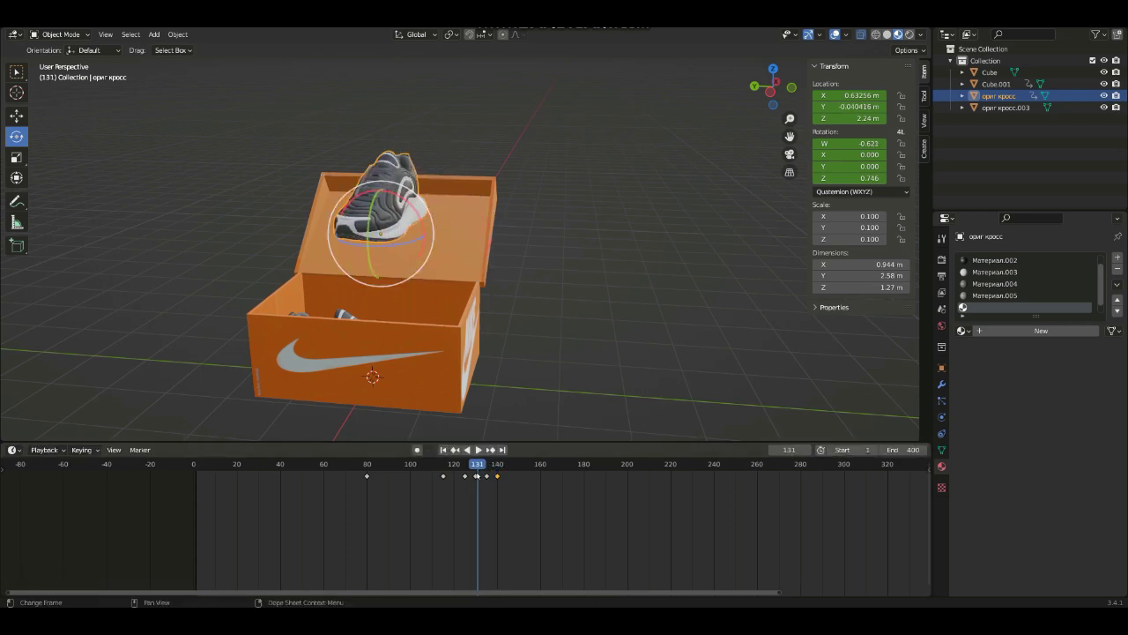
left_click(478, 449)
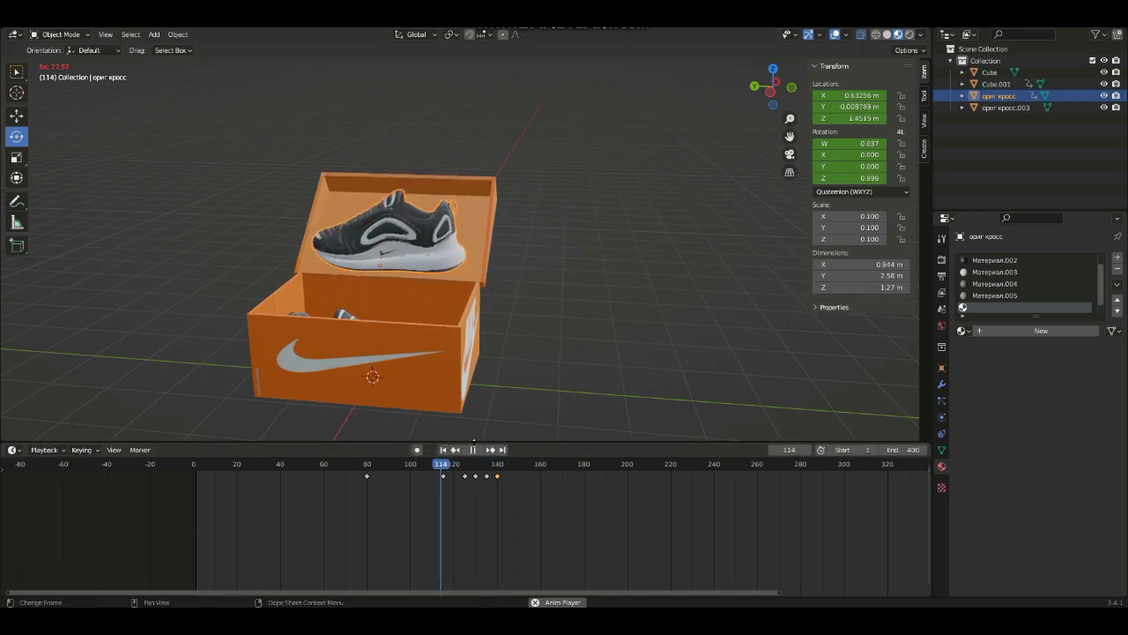
left_click(473, 449)
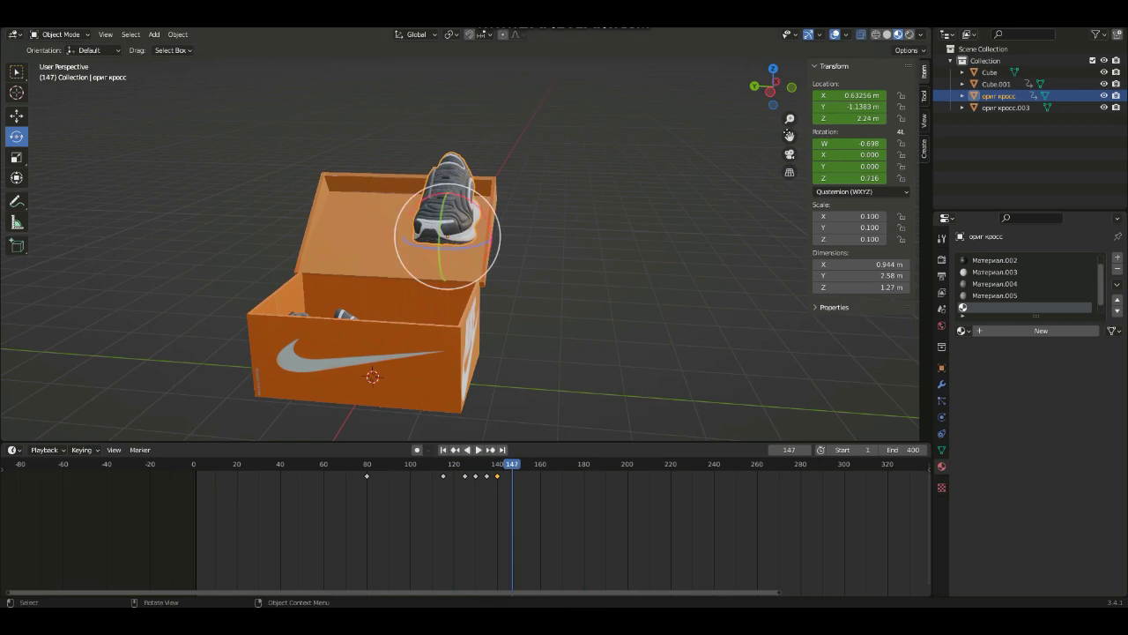
Orbit around the shoebox and reselect the sneaker lying inside it.
middle_click_drag(617, 265, 649, 313)
scroll(648, 313, "down", 3)
left_click(649, 313)
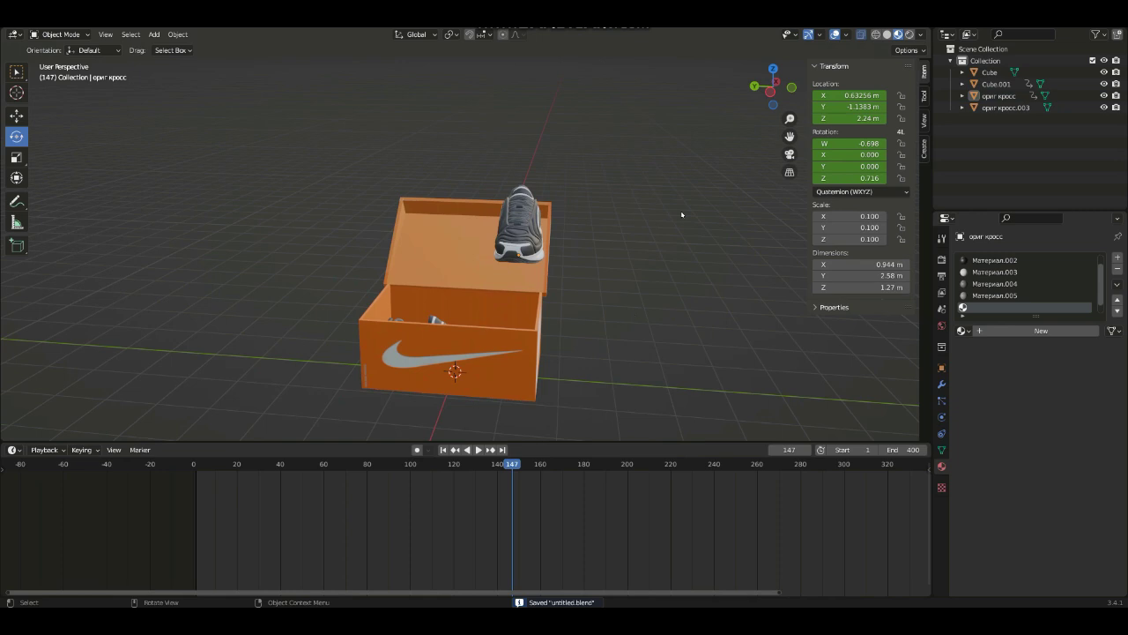
left_click_drag(772, 86, 763, 99)
scroll(525, 310, "up", 2)
left_click(450, 374)
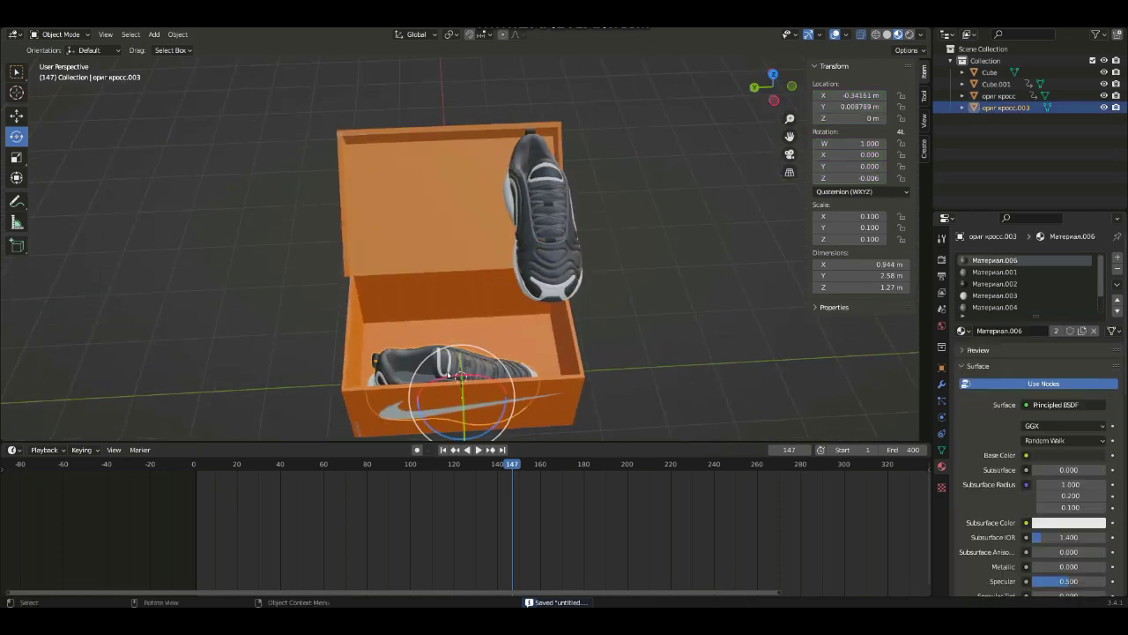
mouse_move(510, 507)
left_mouse_down()
mouse_move(379, 507)
mouse_move(458, 518)
left_mouse_up()
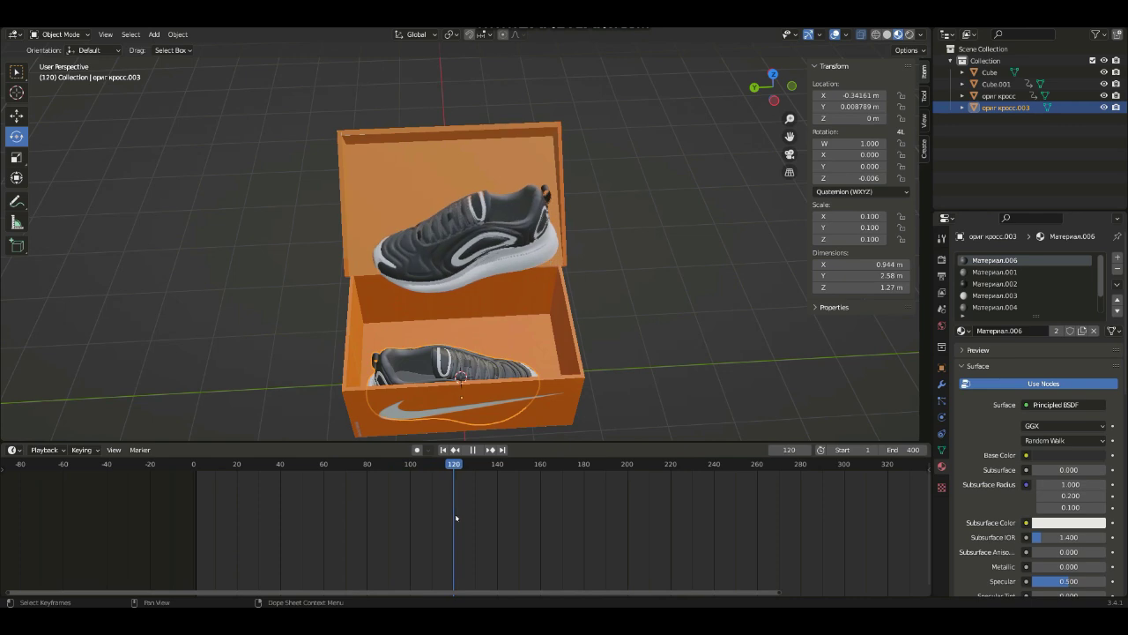
mouse_move(460, 518)
left_mouse_down()
mouse_move(475, 527)
mouse_move(408, 532)
mouse_move(420, 533)
left_mouse_up()
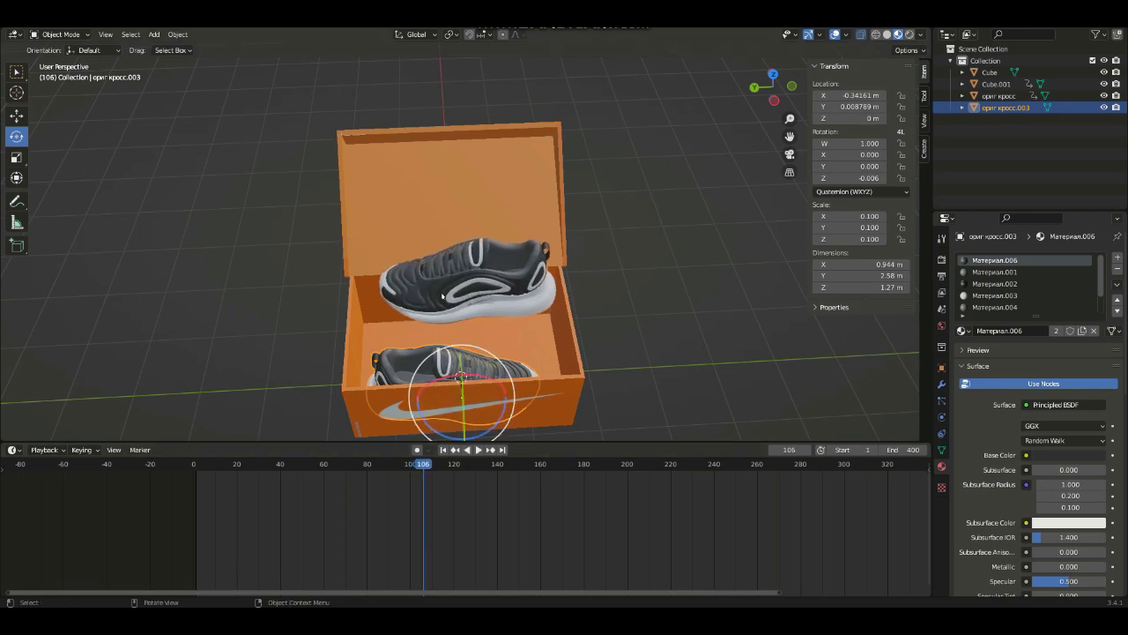
left_click(423, 507)
mouse_move(423, 465)
left_mouse_down()
mouse_move(368, 483)
mouse_move(432, 505)
left_mouse_up()
key("space")
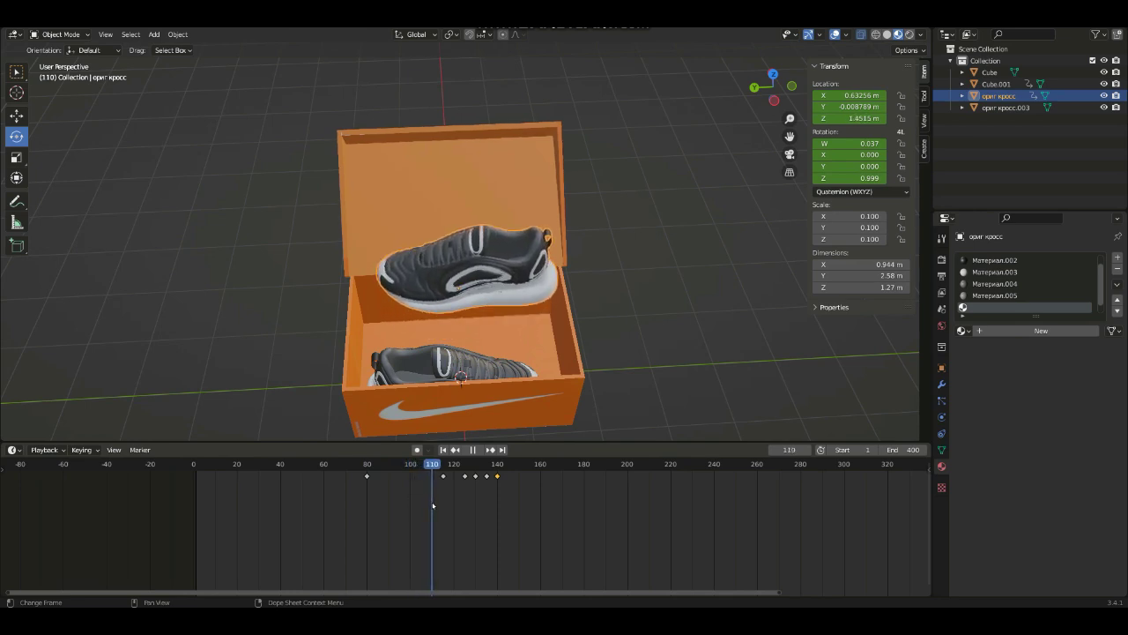
Keyframe the top sneaker's location at frame 110, at the box rim.
left_click_drag(774, 103, 826, 179)
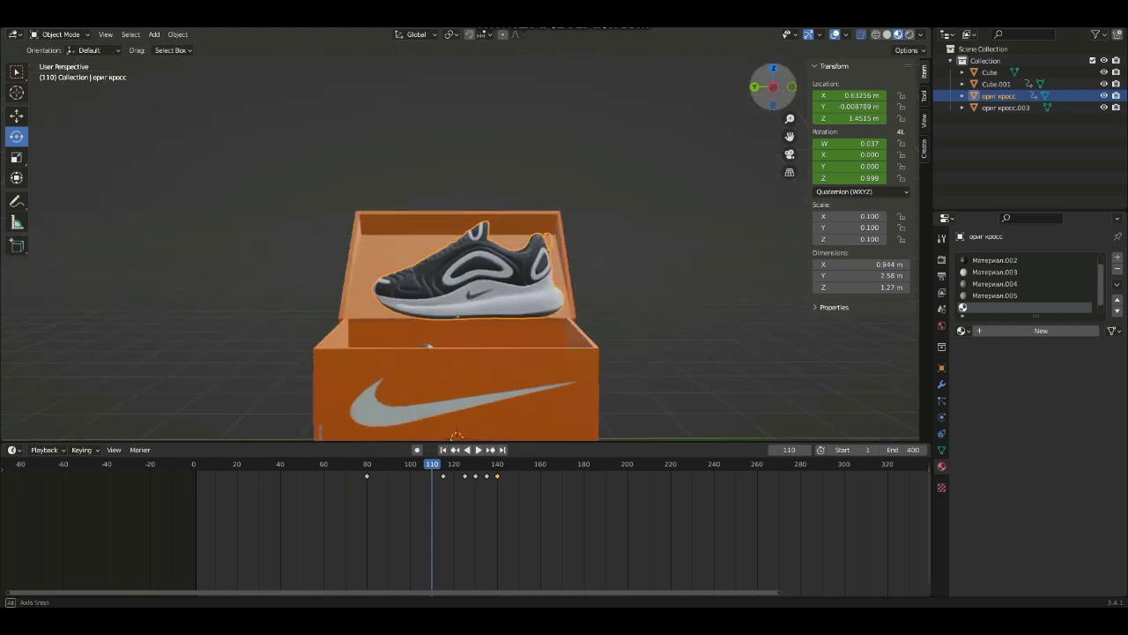
right_click(824, 107)
left_click(825, 112)
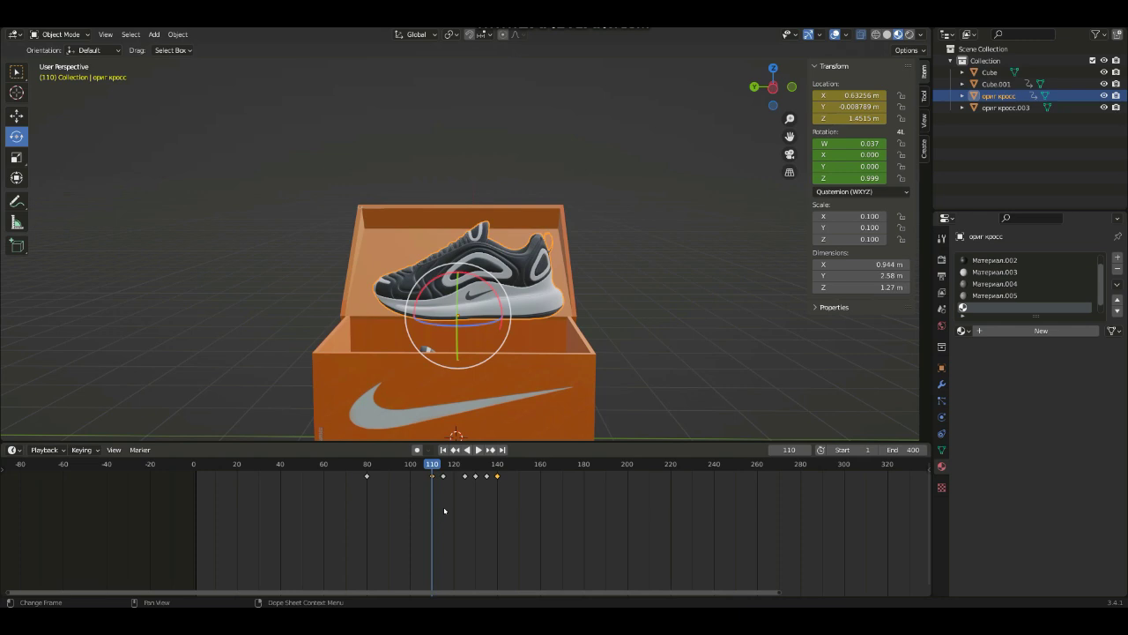
Play back and scrub to frame 140 to check the sneaker's lift, turn and slide.
key("space")
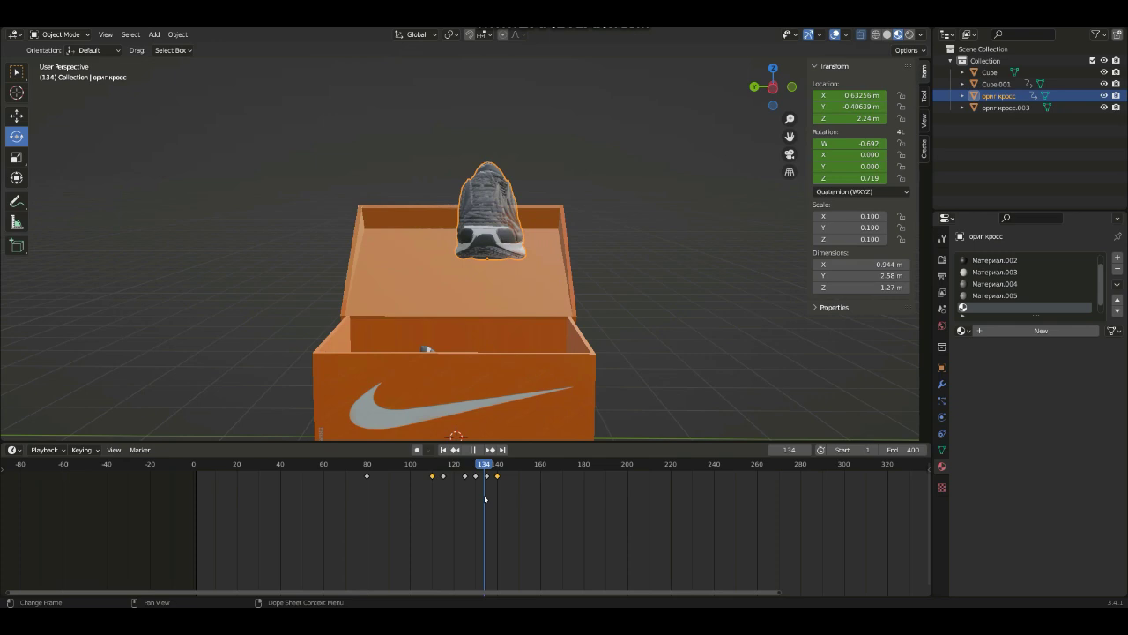
key("space")
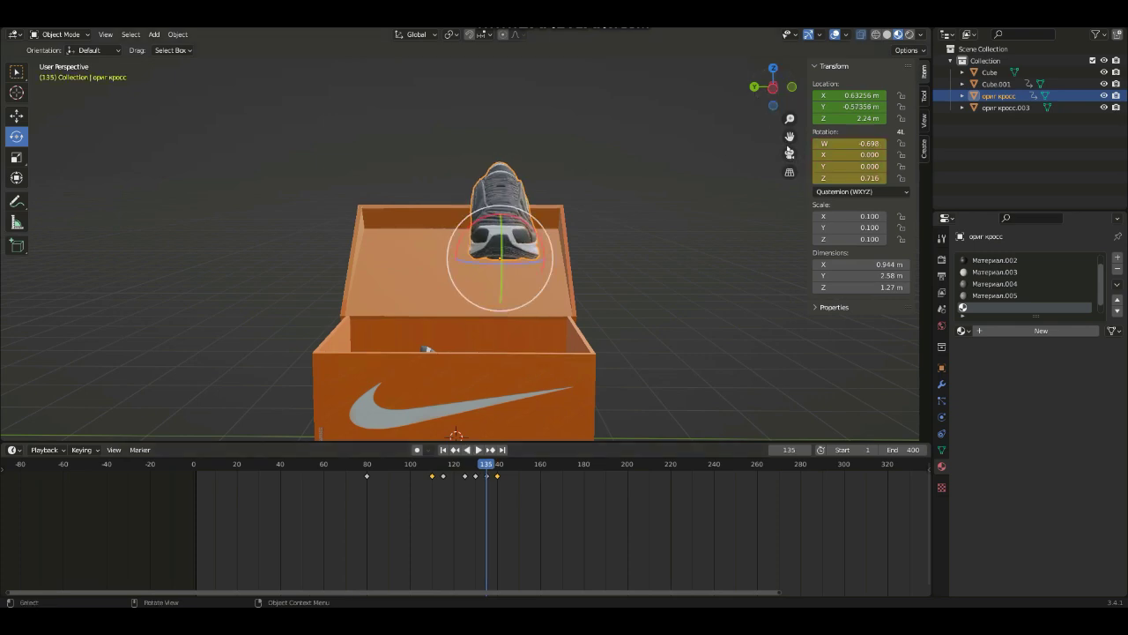
middle_click_drag(439, 294, 503, 279, "shift")
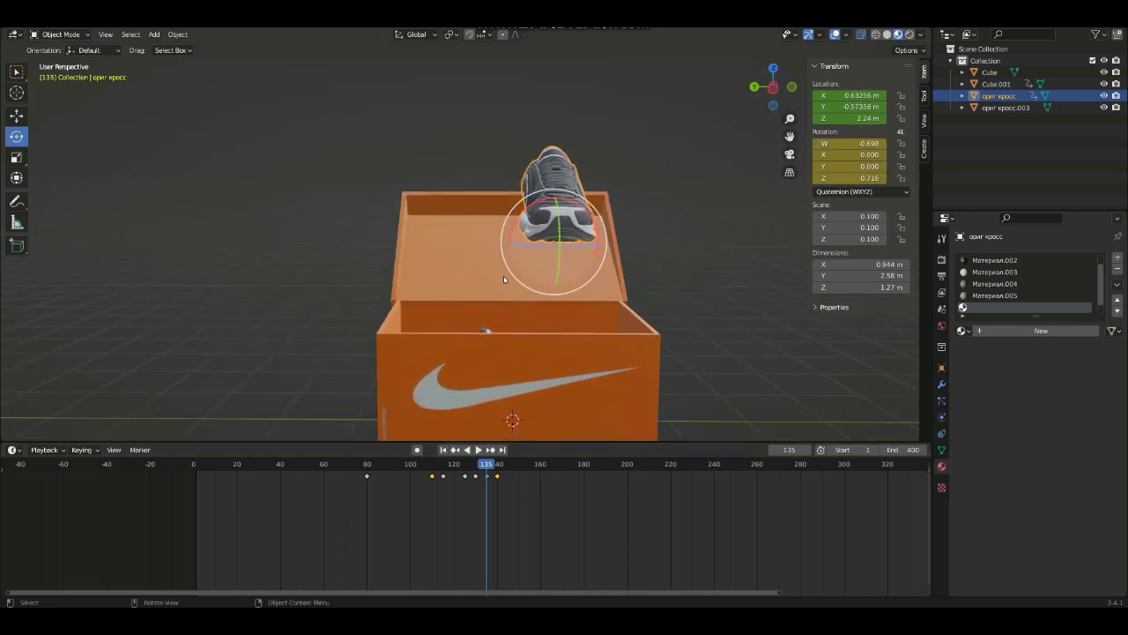
mouse_move(504, 279)
middle_mouse_down()
mouse_move(529, 220)
mouse_move(529, 283)
middle_mouse_up()
left_click_drag(487, 467, 498, 477)
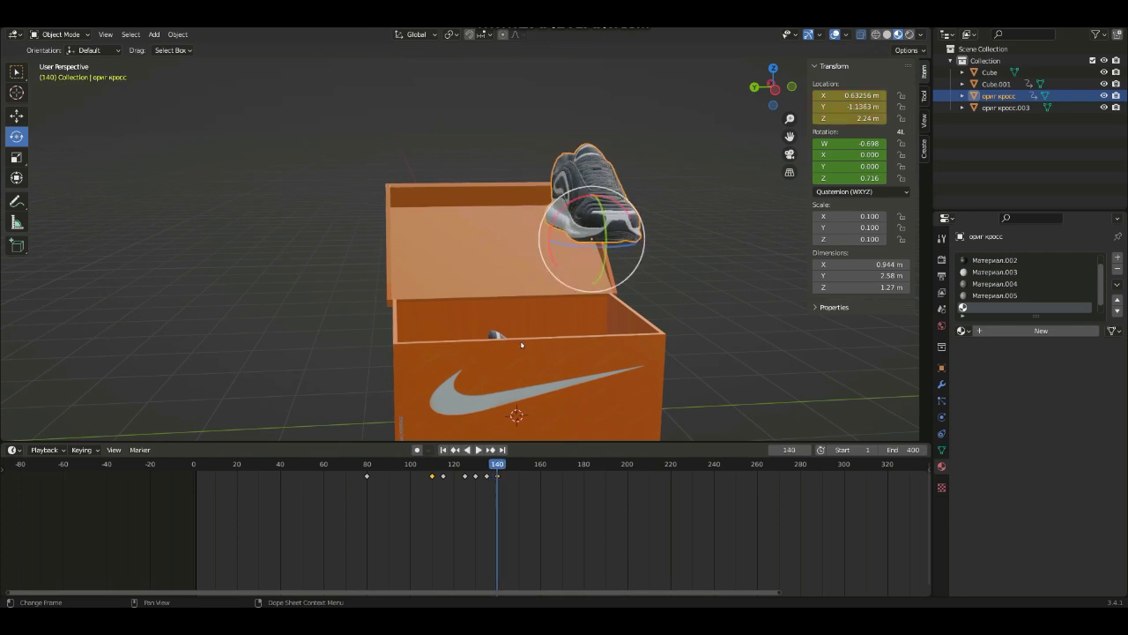
Test a vertical raise at frame 140, undo it, and select the lower sneaker at frame 110.
key("g")
key("z")
left_click(522, 225)
key("ctrl+z")
key("Down")
key("Down")
key("Down")
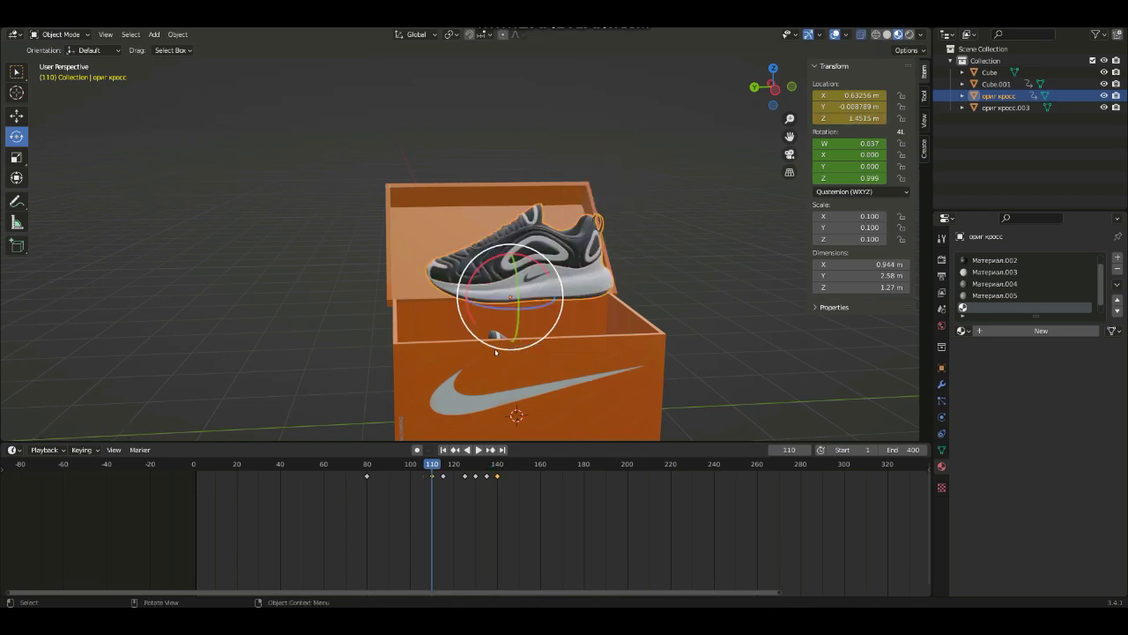
left_click(495, 335)
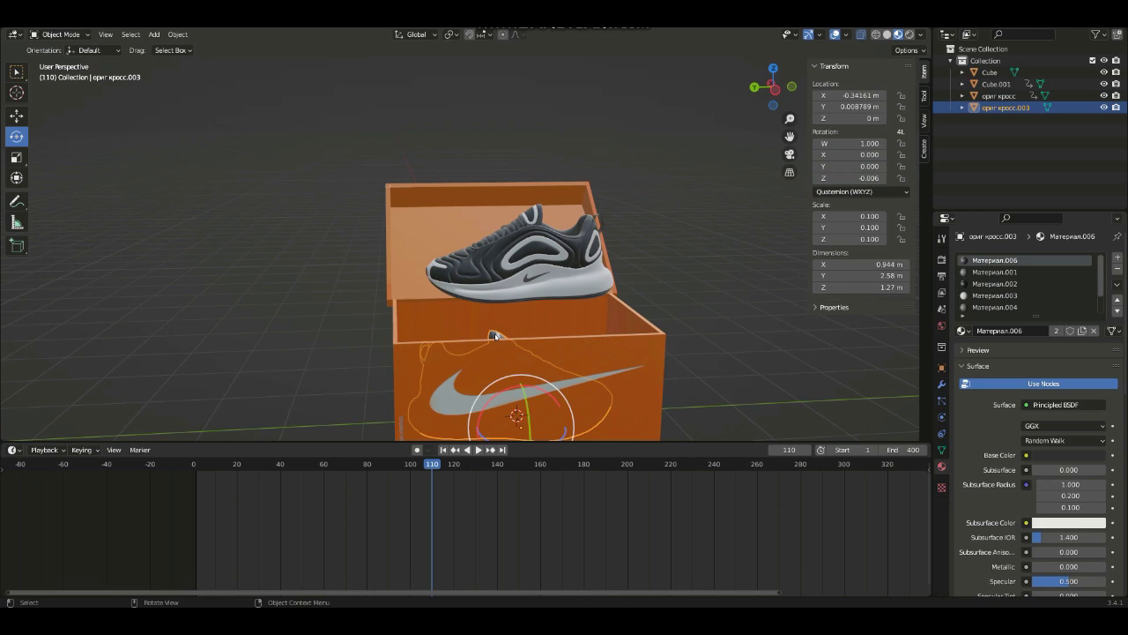
left_click(495, 335)
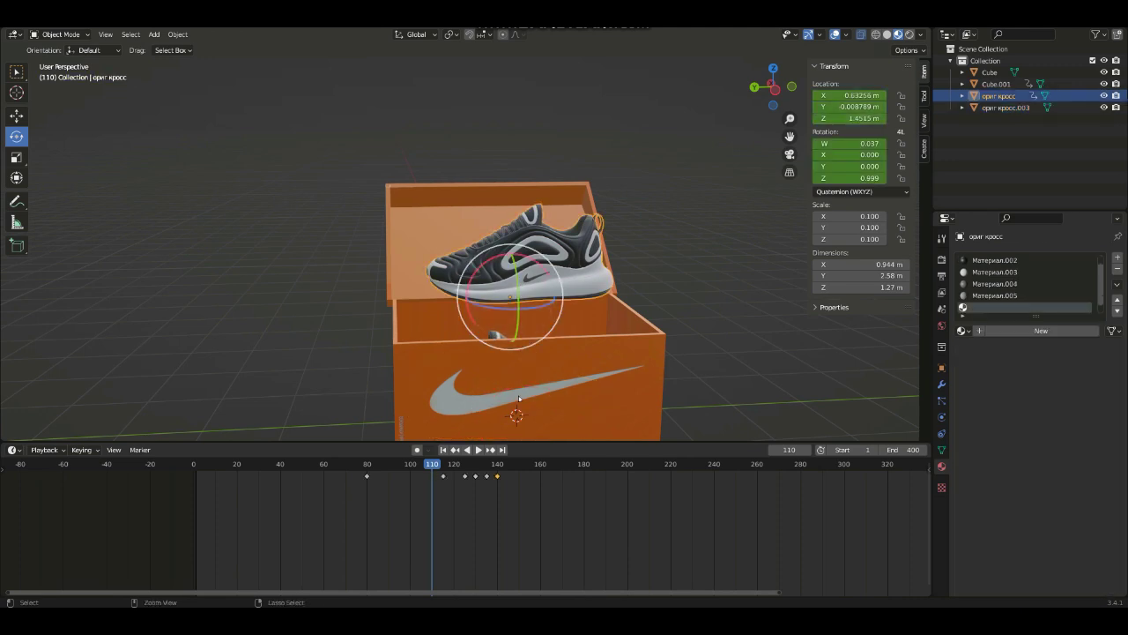
key("Left")
key("Left")
key("Left")
left_click(519, 399)
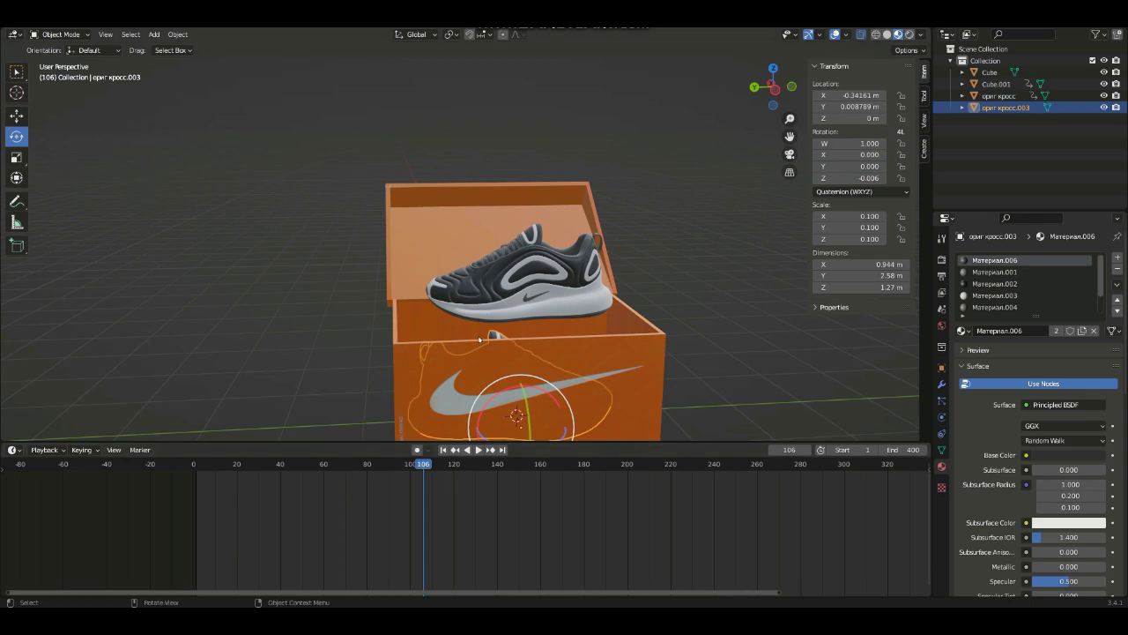
left_click(509, 283)
key("space")
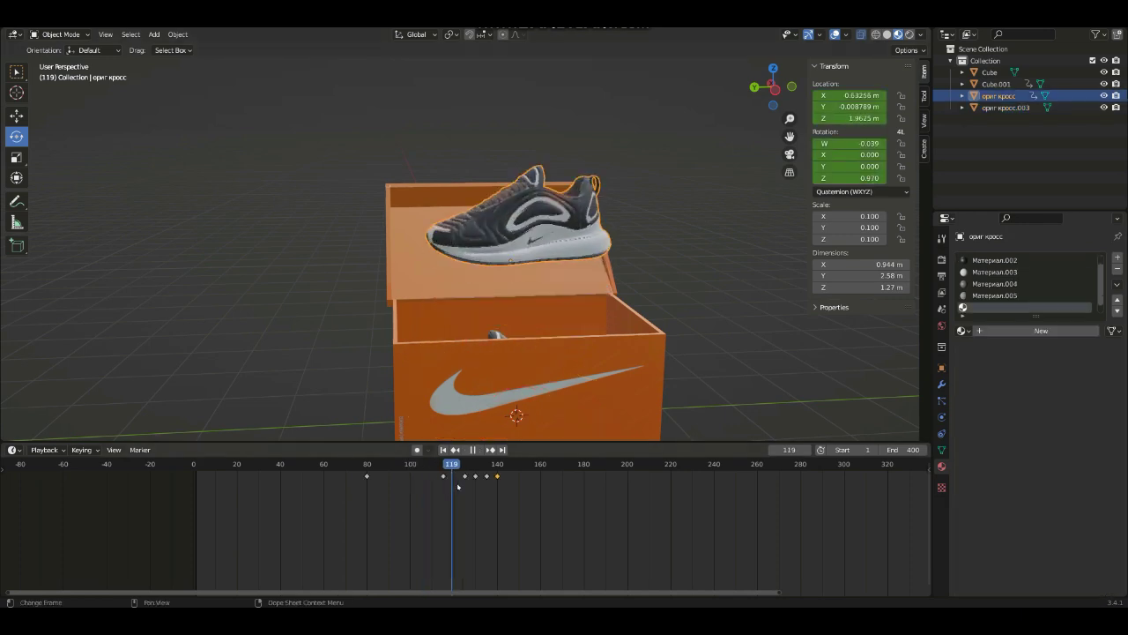
left_click_drag(483, 497, 480, 509)
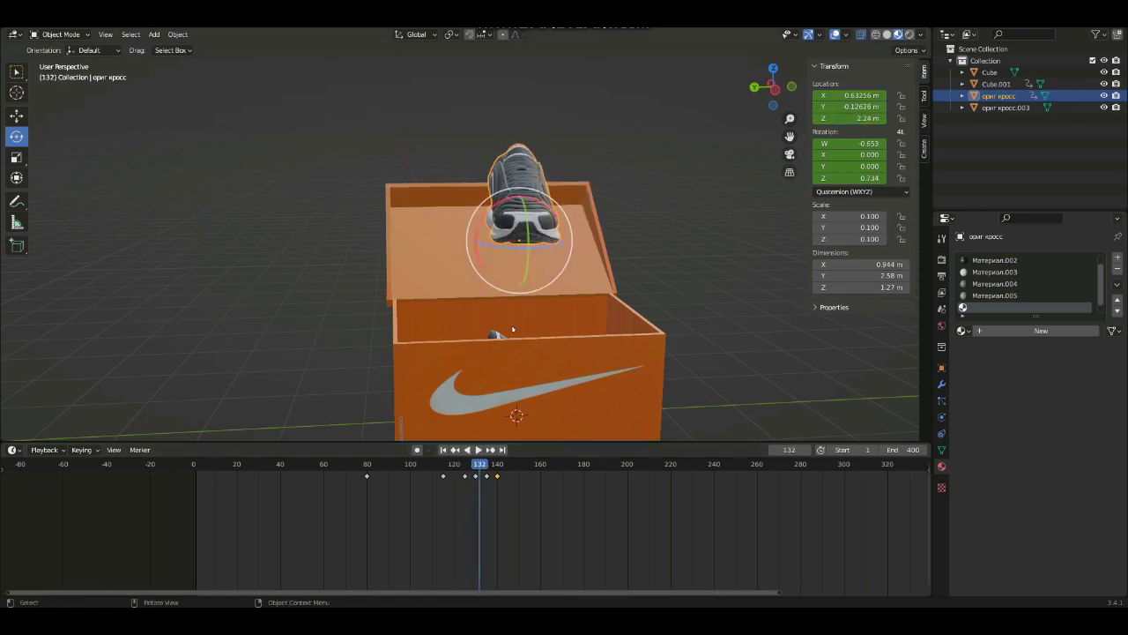
left_click(497, 336)
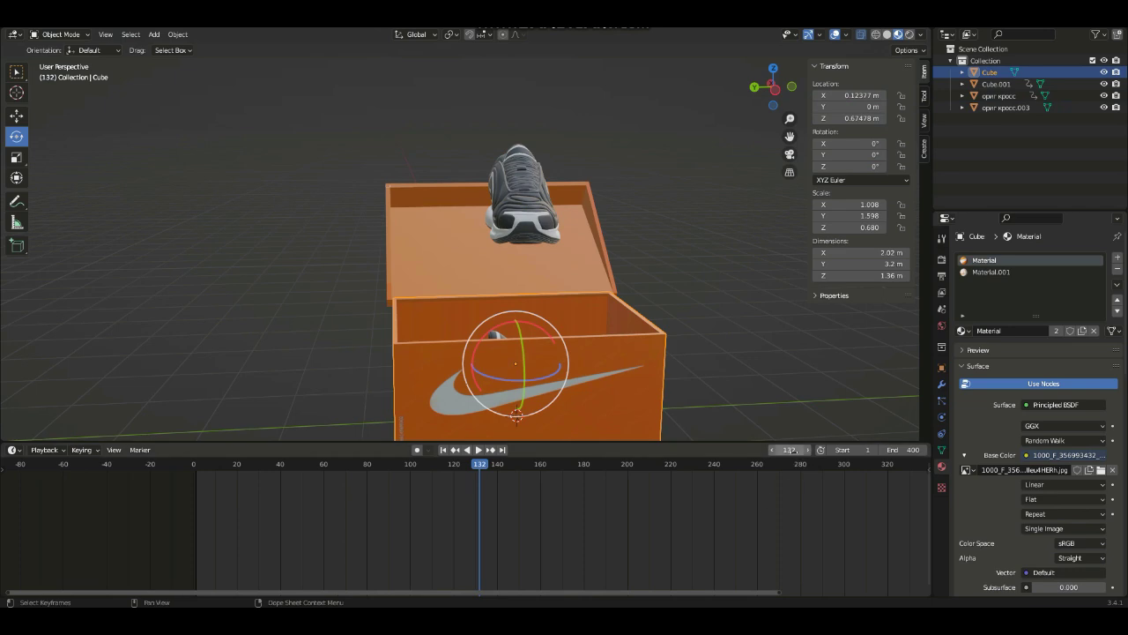
Select the lower sneaker ориг кросс.003 and keyframe its location at frame 130, resting at Z 0 m.
left_click_drag(766, 87, 763, 107)
left_click(482, 349)
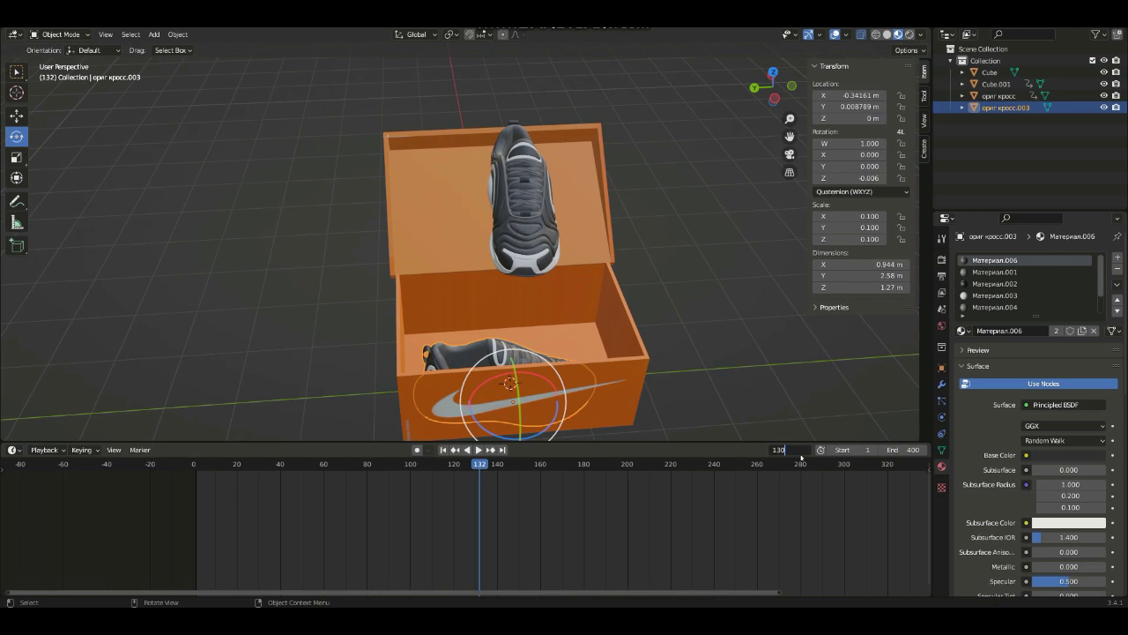
key("Return")
left_click_drag(788, 100, 823, 118)
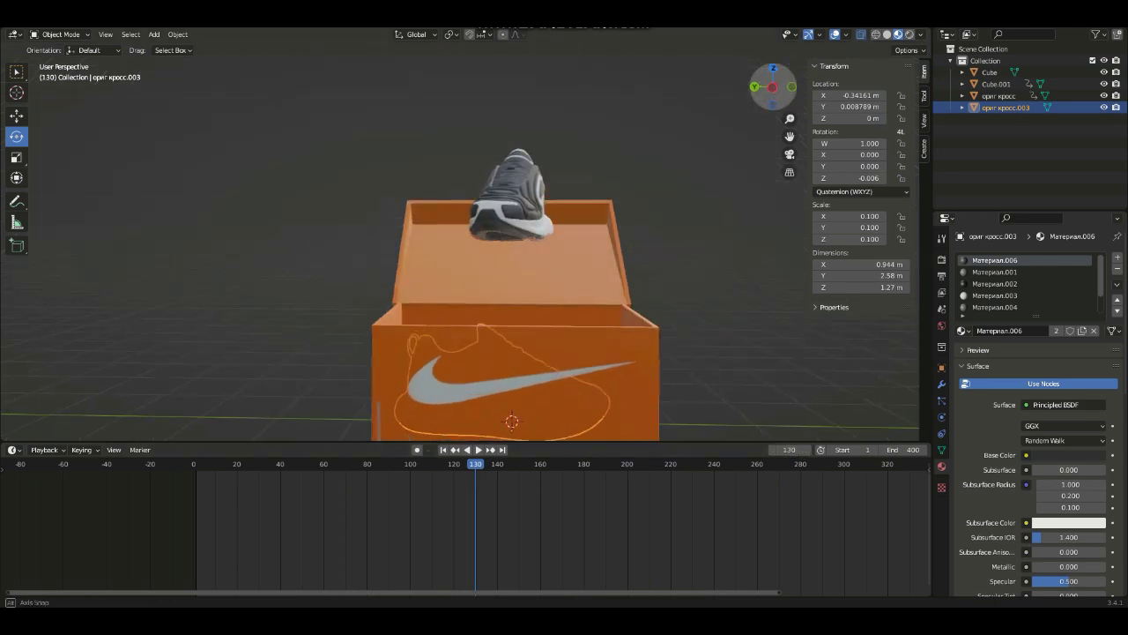
right_click(837, 113)
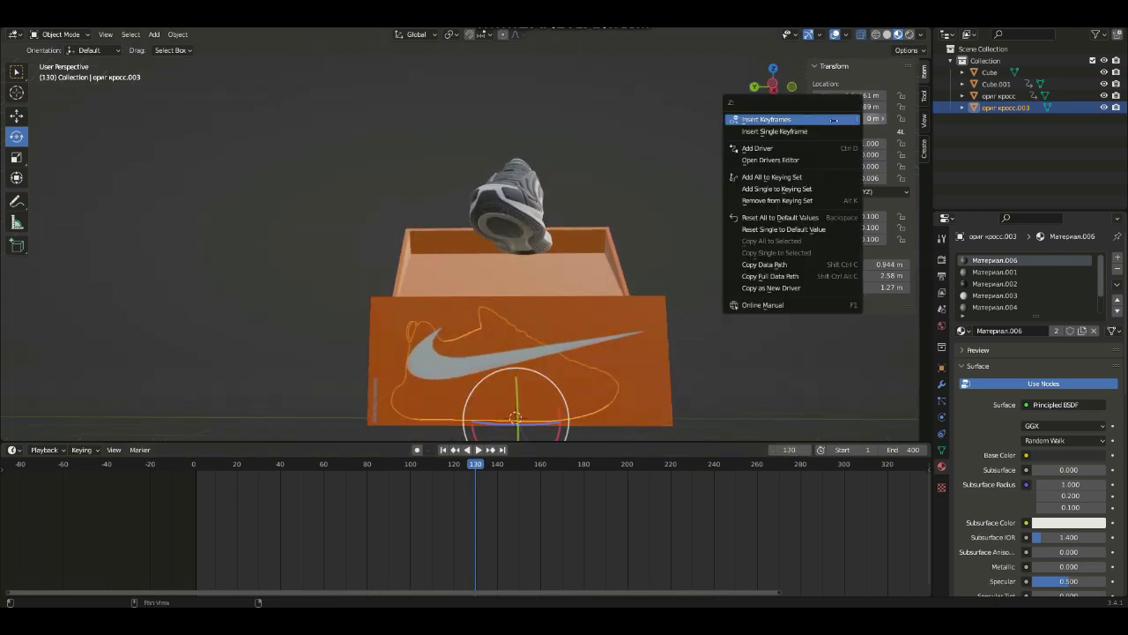
left_click(837, 115)
left_click_drag(474, 470, 499, 478)
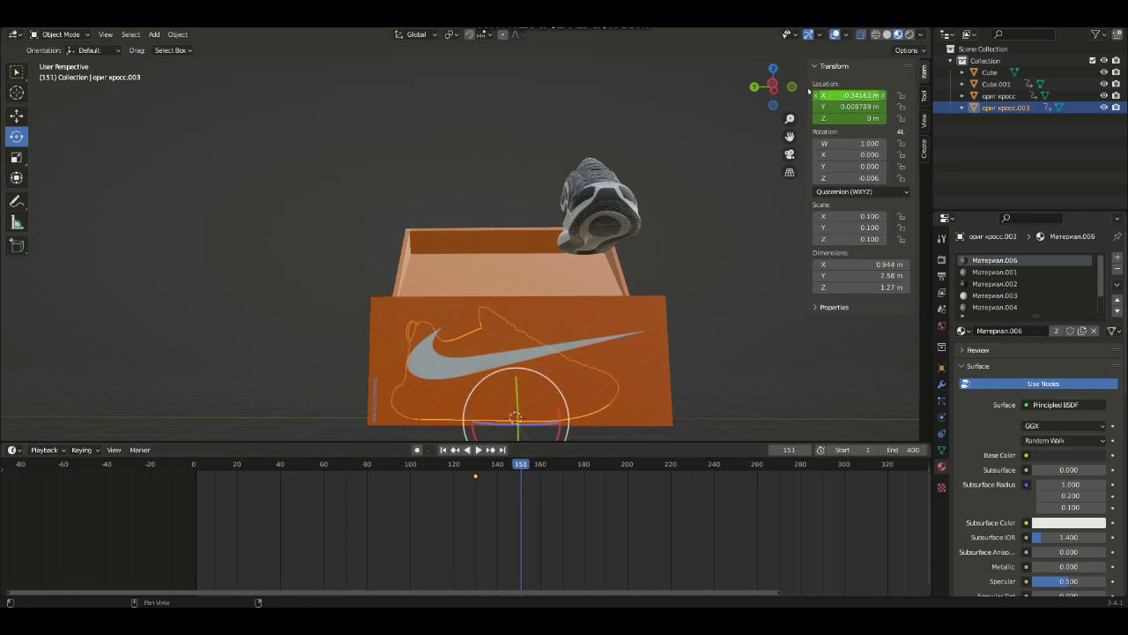
In Left Ortho view, lift the sneaker to Z 2.19 m and keyframe its location at frame 151.
left_click_drag(759, 95, 768, 110)
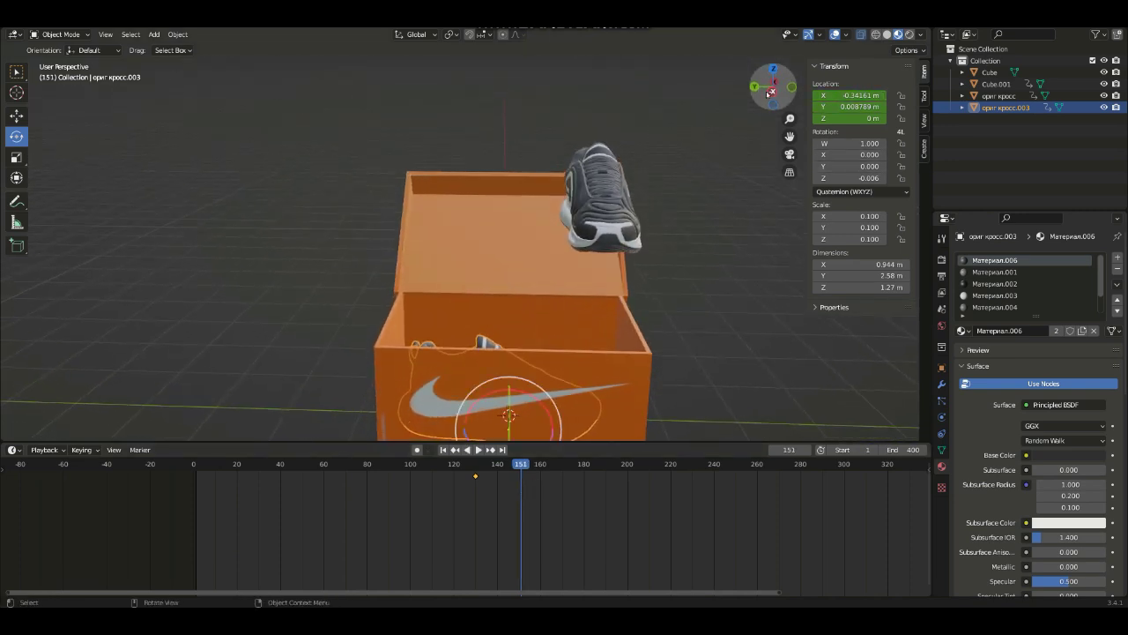
key("ctrl+KP_1")
left_click_drag(834, 117, 891, 117)
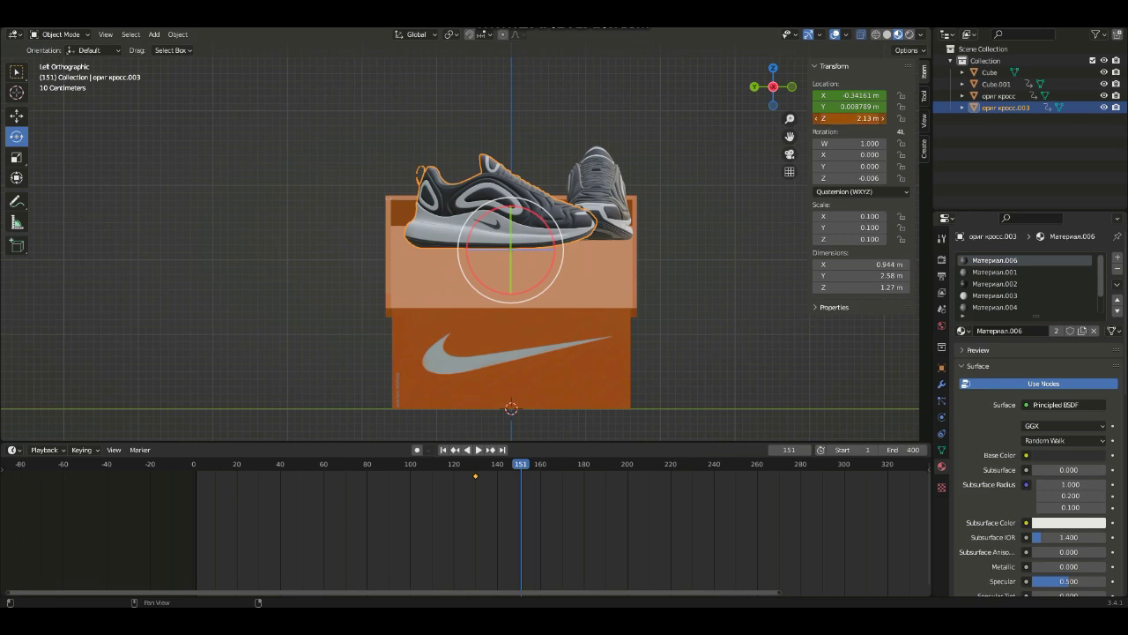
left_click_drag(890, 118, 896, 118)
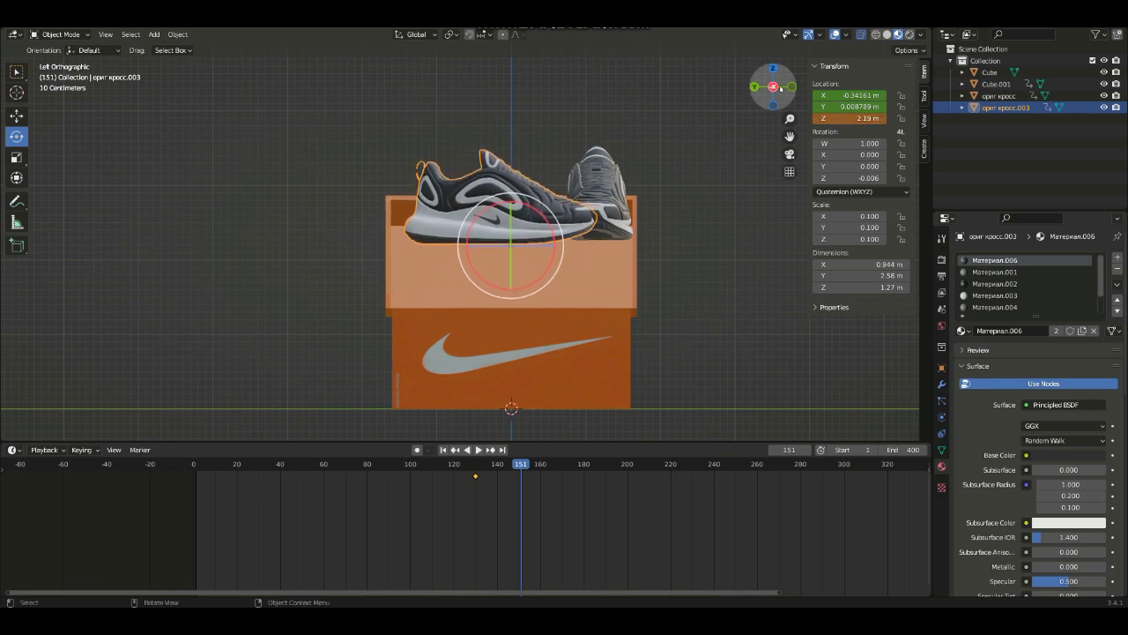
key("i")
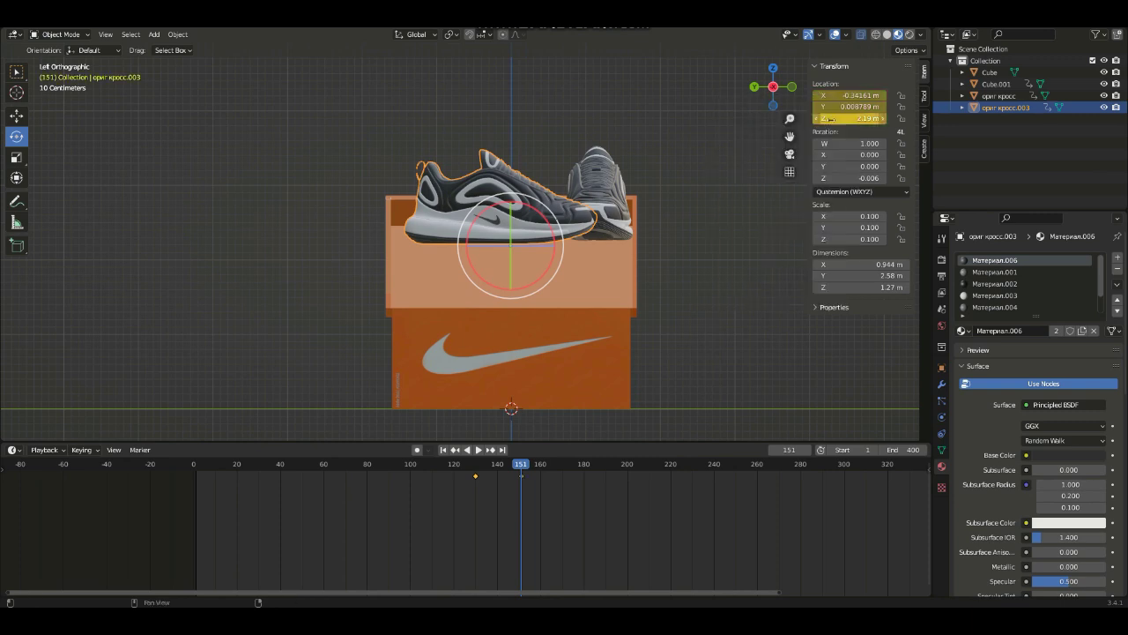
left_click_drag(772, 86, 767, 93)
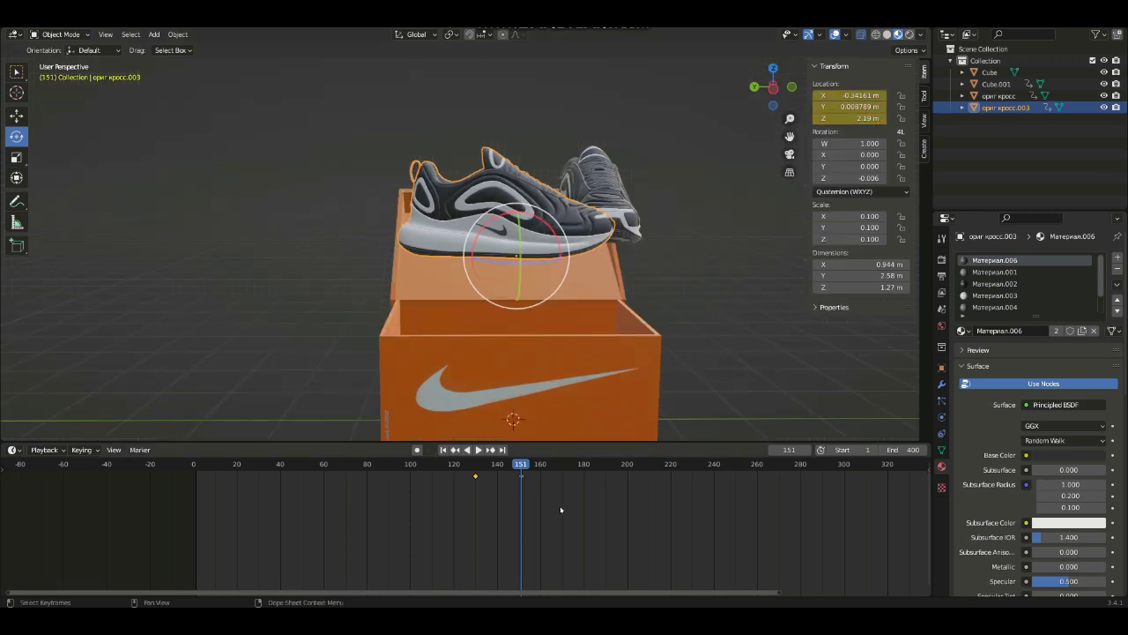
key("g")
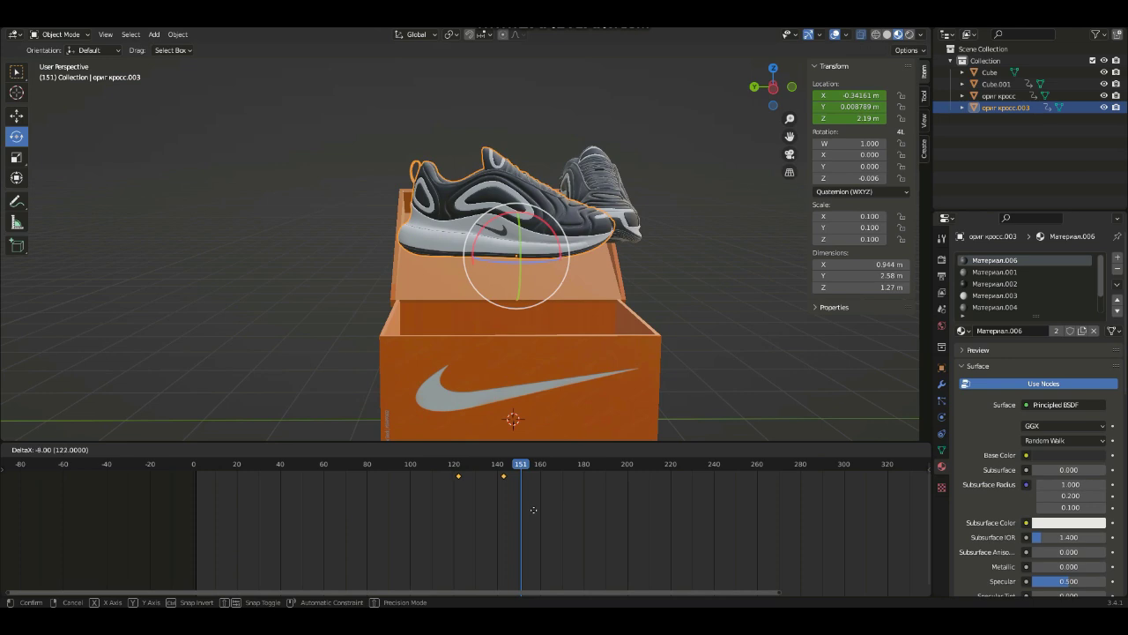
Confirm the shifted keyframes and play back the sneaker's rise to check its timing.
left_click(536, 513)
key("space")
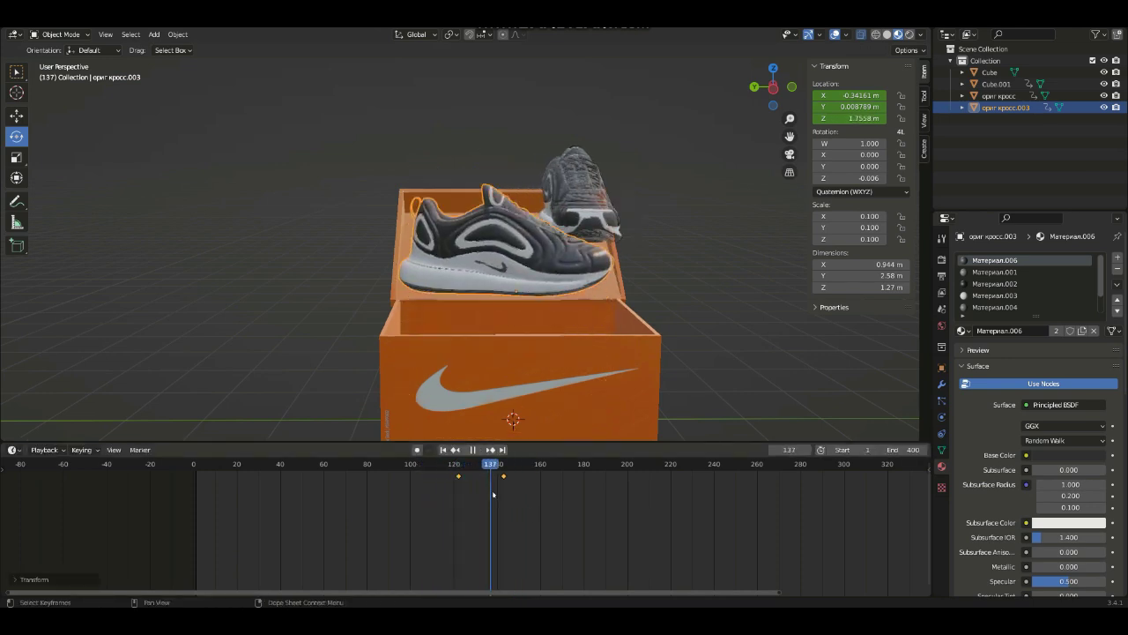
key("space")
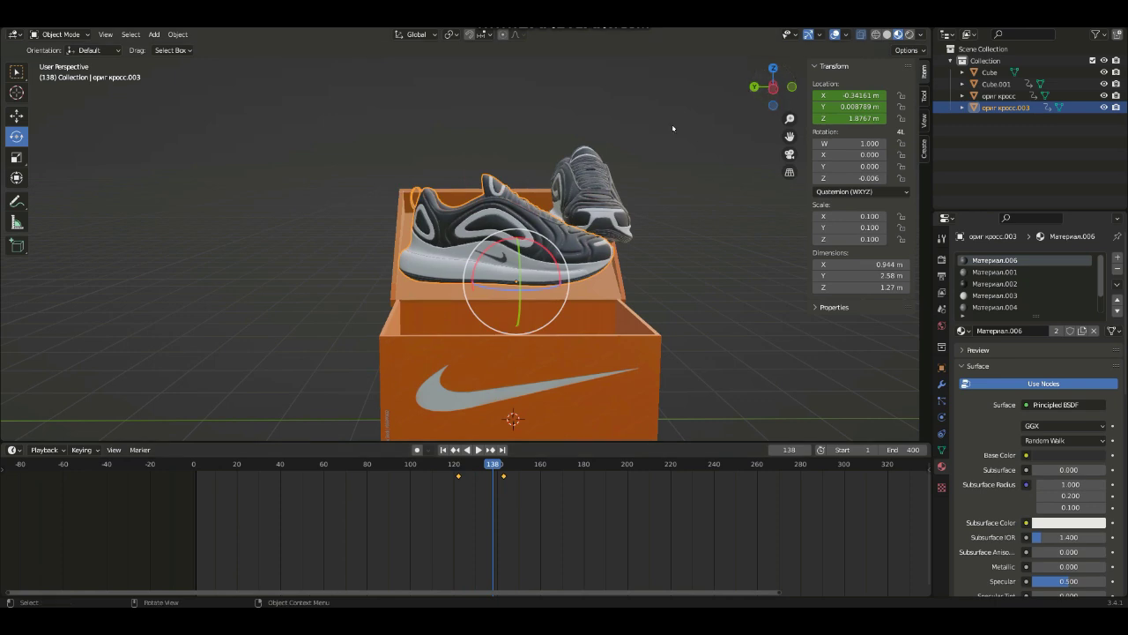
key("space")
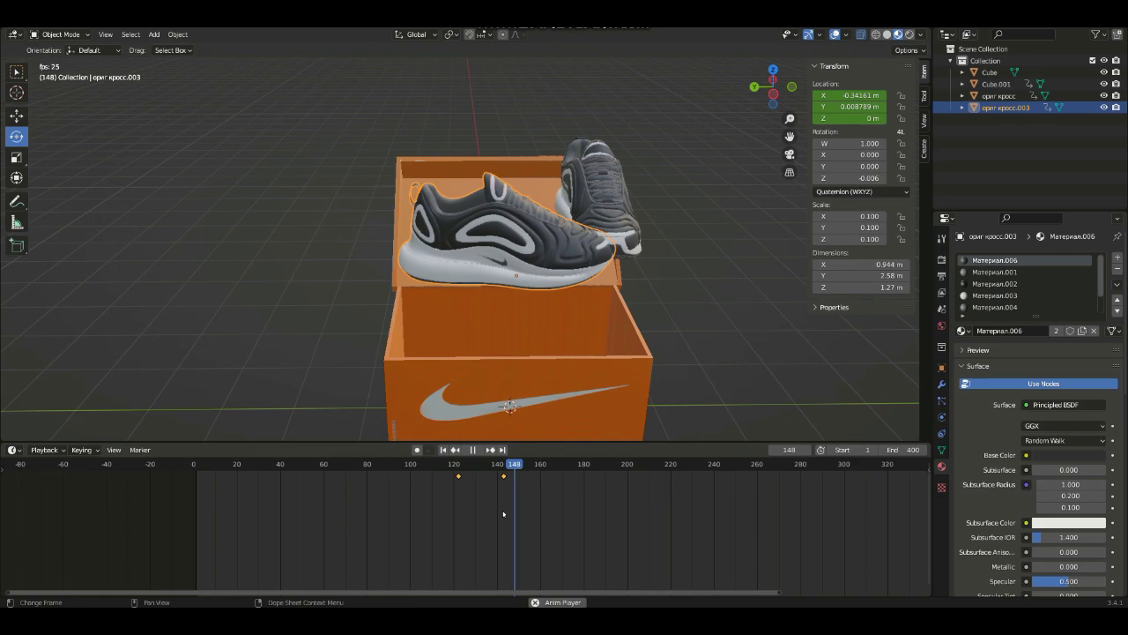
key("space")
mouse_move(458, 335)
middle_mouse_down()
mouse_move(459, 264)
mouse_move(437, 529)
middle_mouse_up()
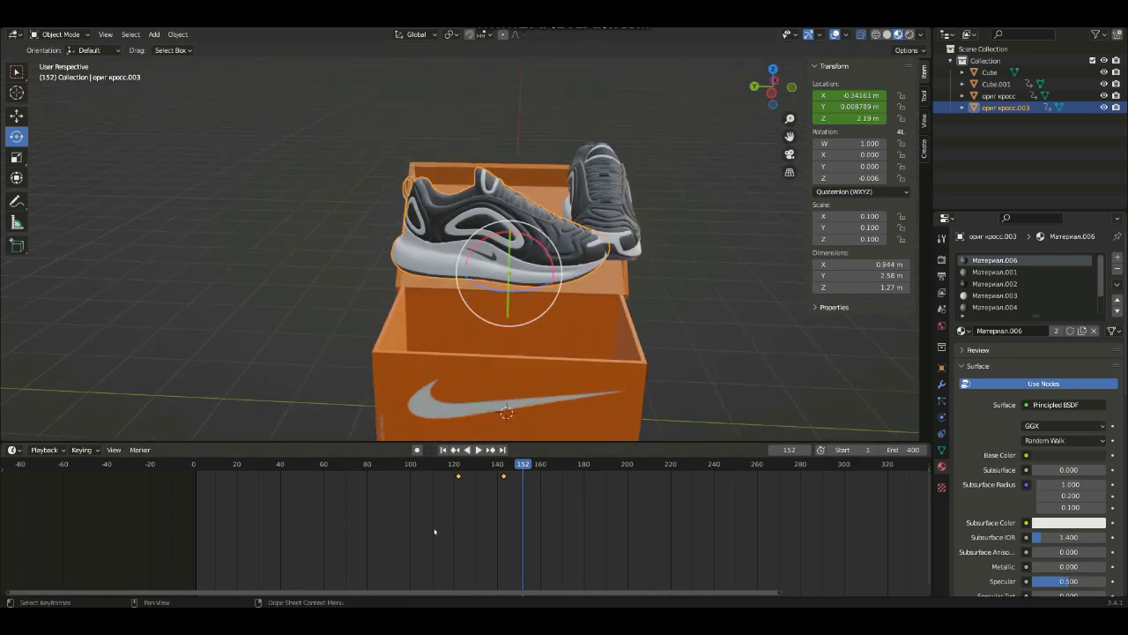
left_click_drag(524, 465, 425, 464)
key("space")
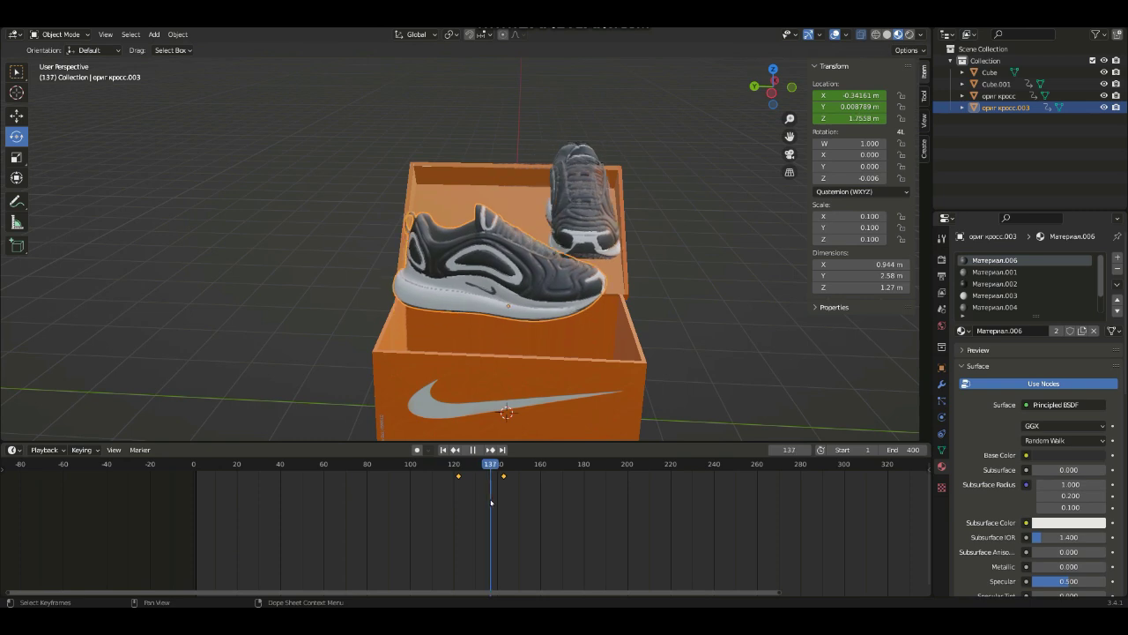
key("Escape")
key("space")
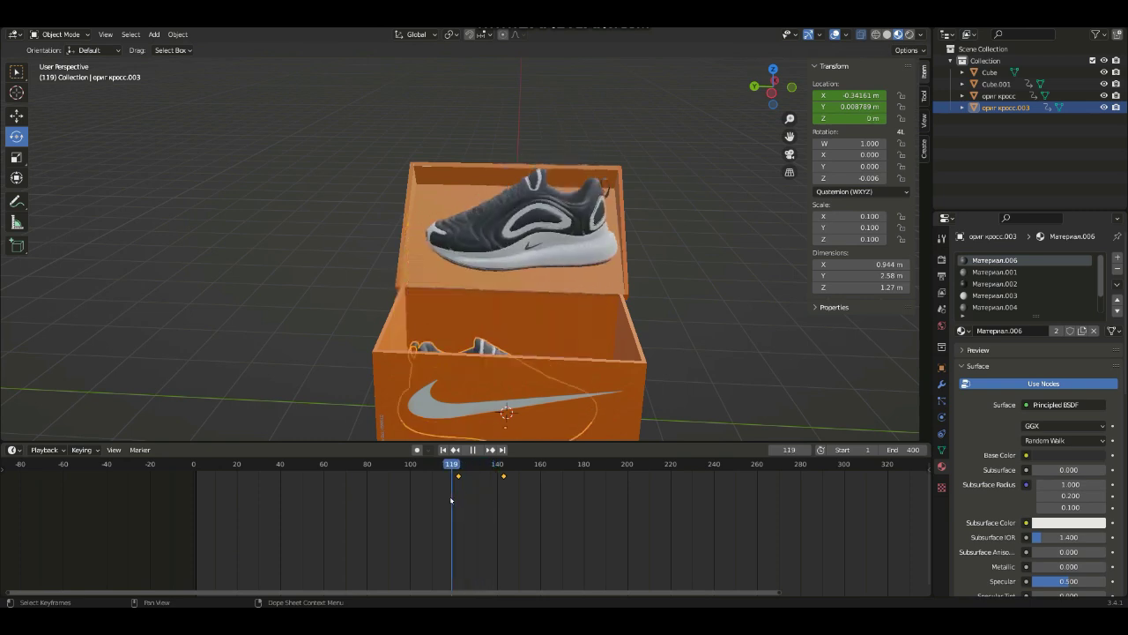
key("space")
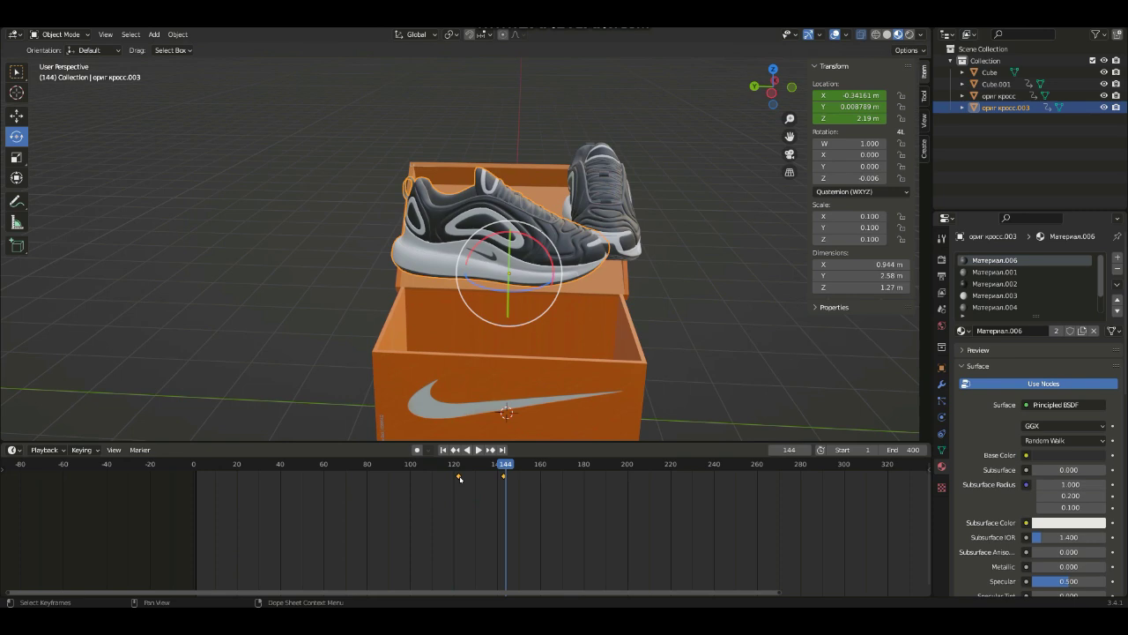
Move the first location keyframe earlier, to about frame 113, and review the pose at frame 130.
left_click_drag(459, 477, 440, 483)
key("space")
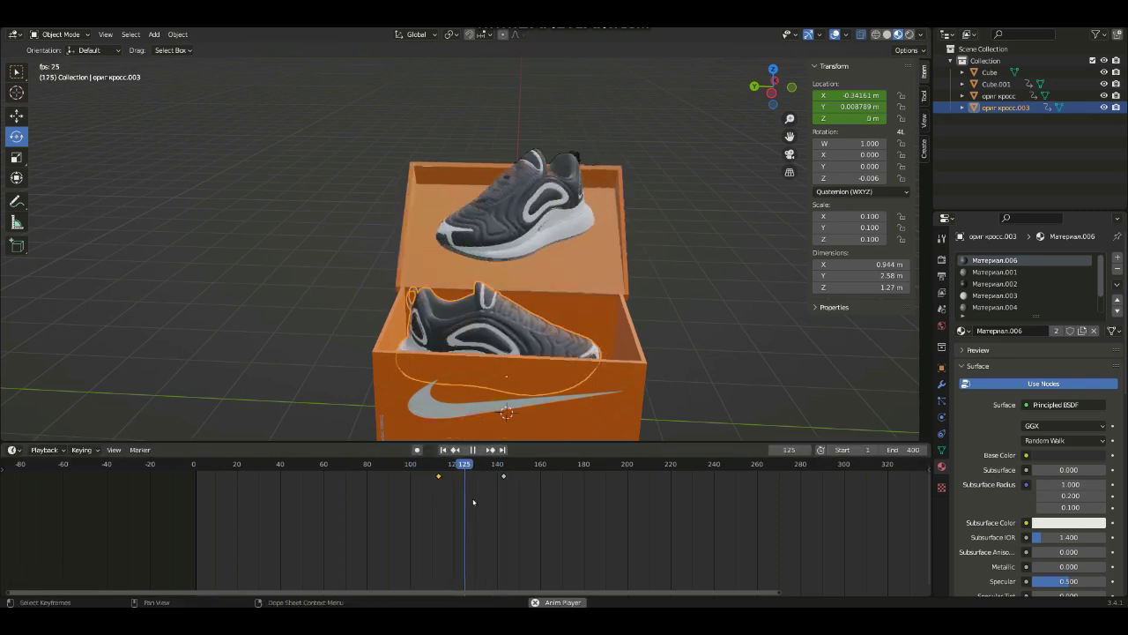
key("space")
mouse_move(499, 476)
left_mouse_down()
mouse_move(468, 482)
mouse_move(477, 484)
left_mouse_up()
key("space")
key("space")
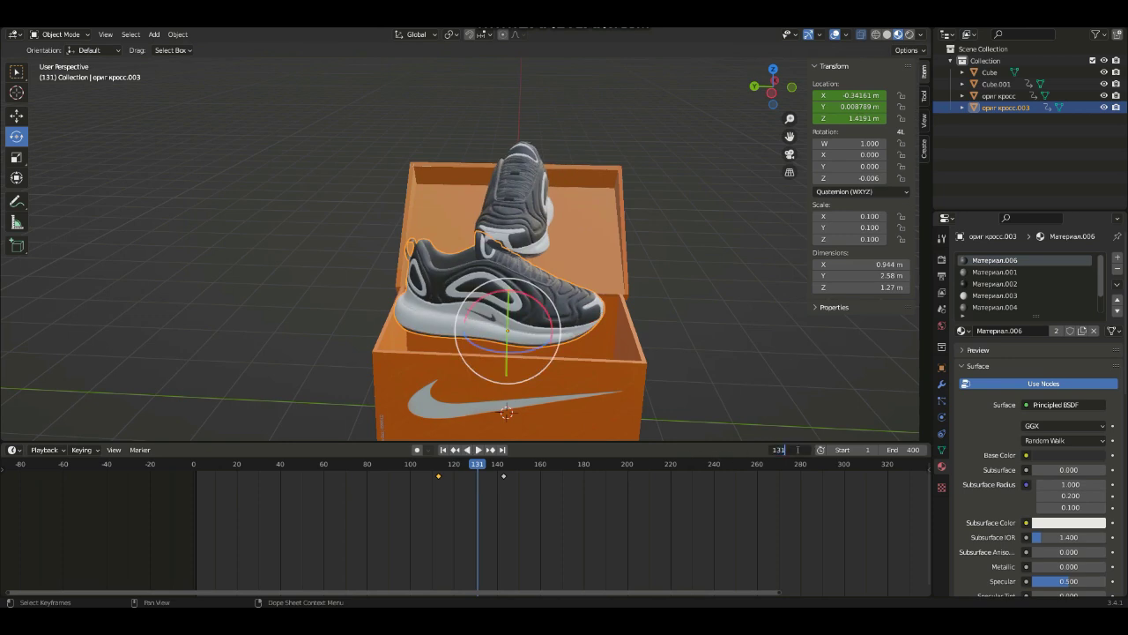
key("Return")
left_click_drag(784, 94, 773, 88)
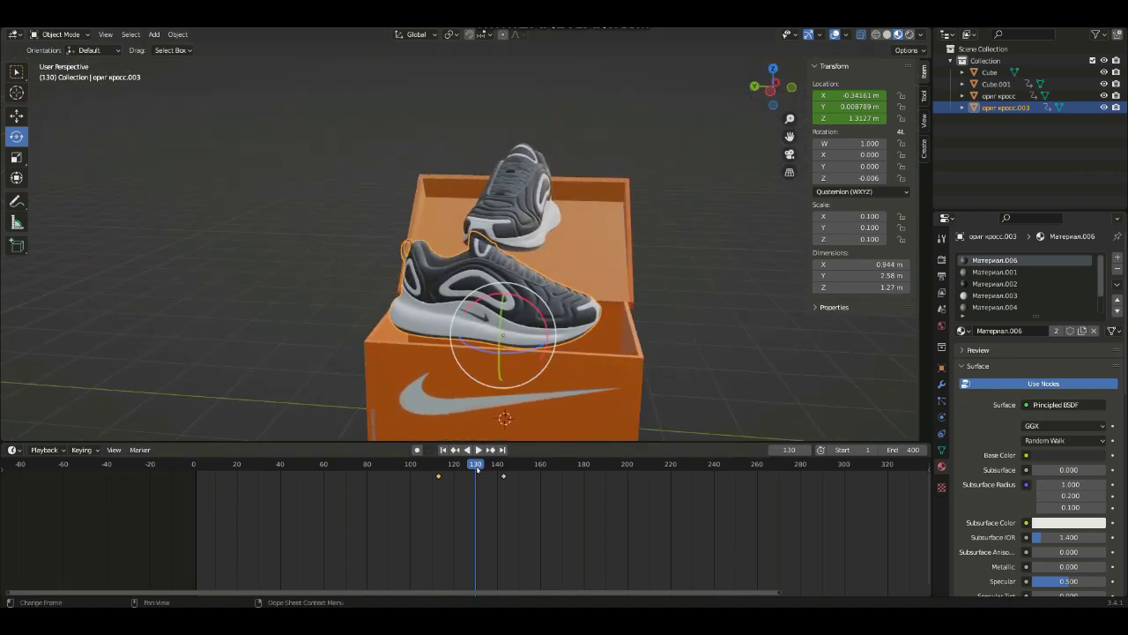
mouse_move(773, 88)
left_mouse_down()
mouse_move(764, 88)
mouse_move(749, 181)
left_mouse_up()
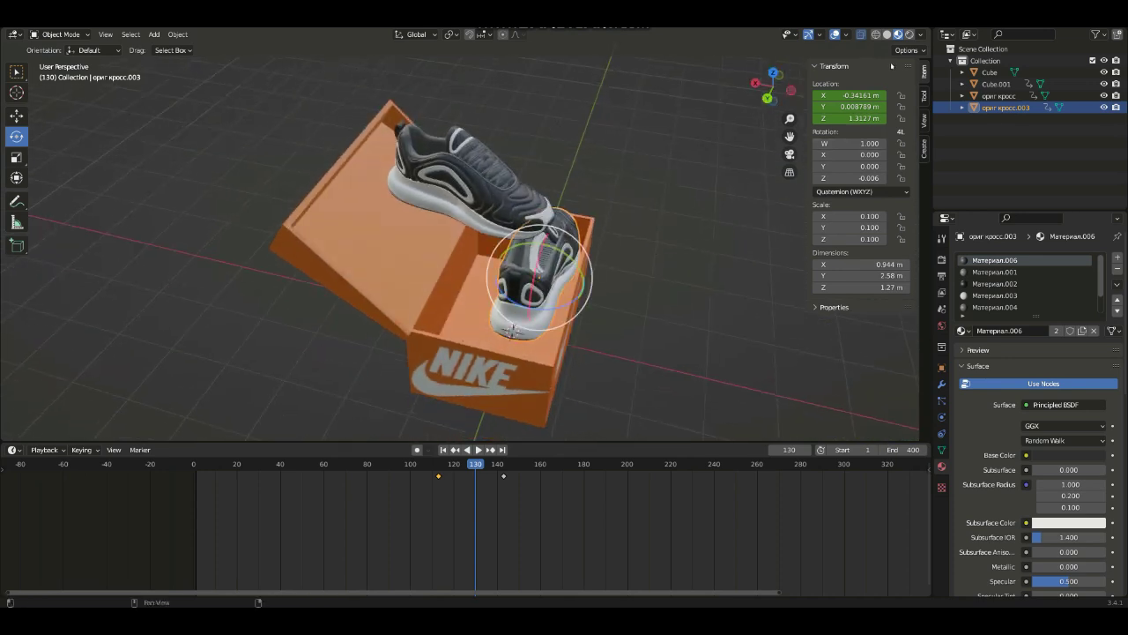
Keyframe the sneaker's rotation at frame 130 and play it back.
right_click(829, 178)
left_click(828, 178)
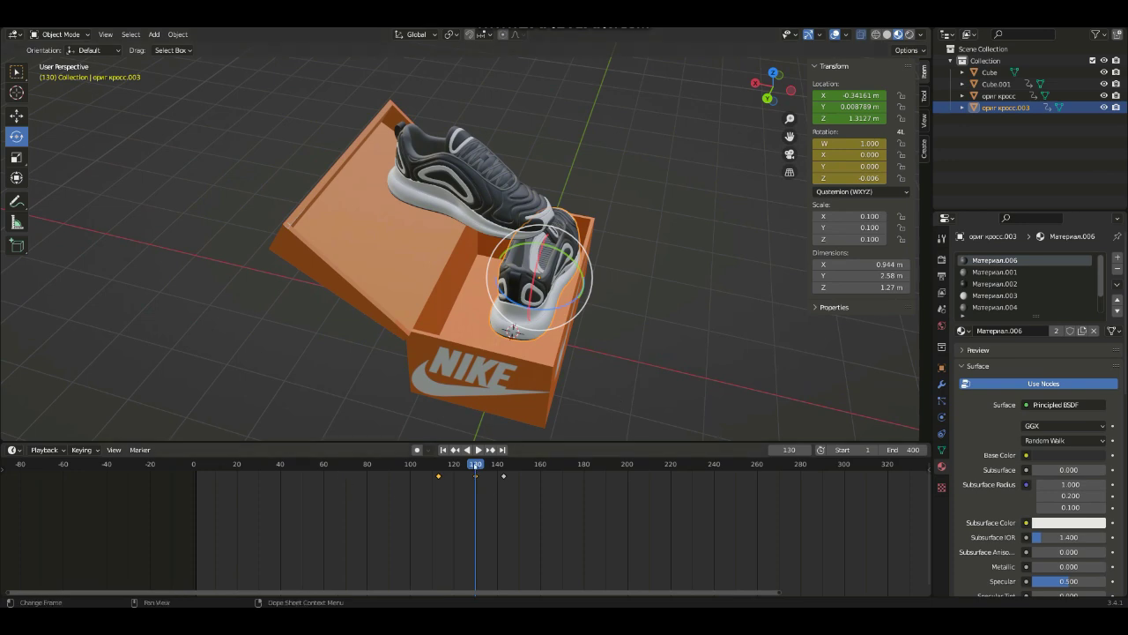
key("space")
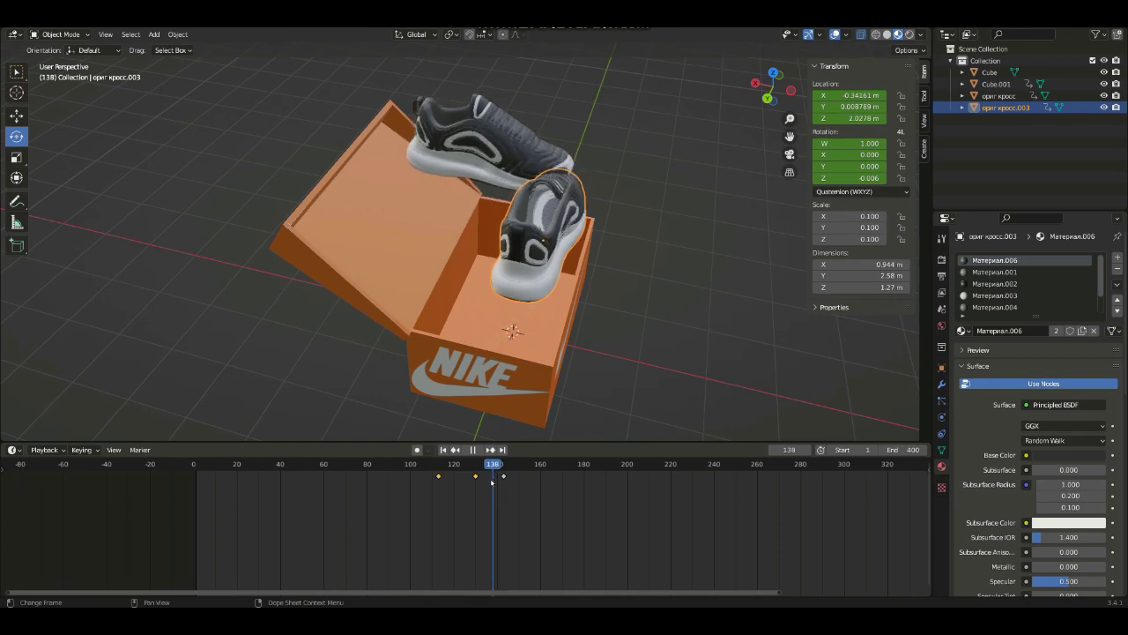
key("Escape")
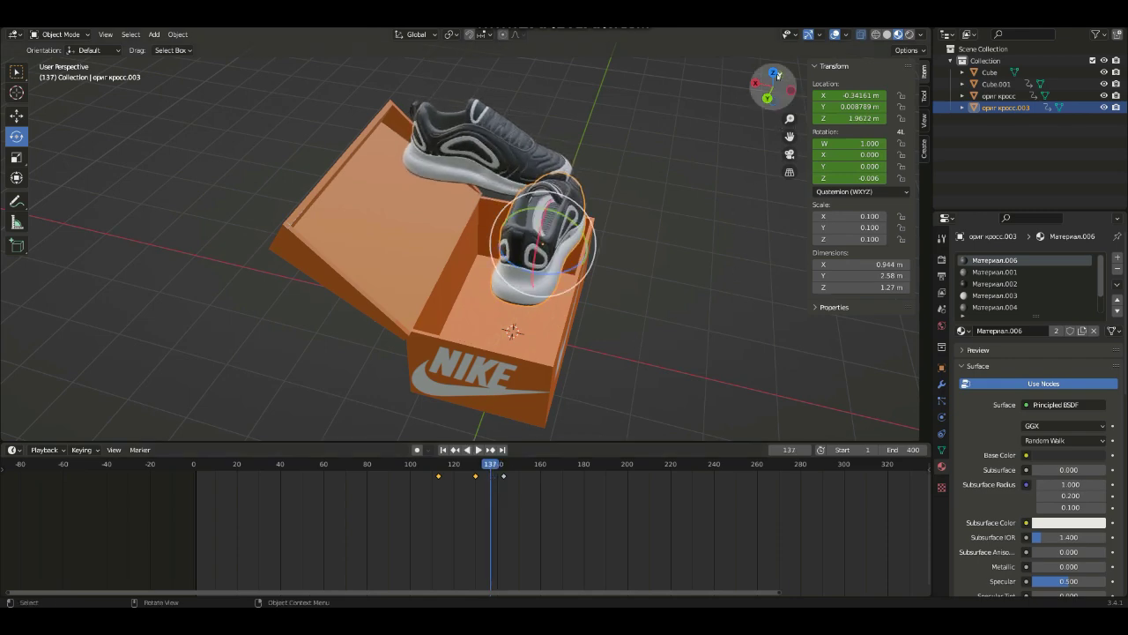
In Top view, turn the sneaker to Rotation Z -1.006 and keyframe it at frame 137.
left_click(779, 75)
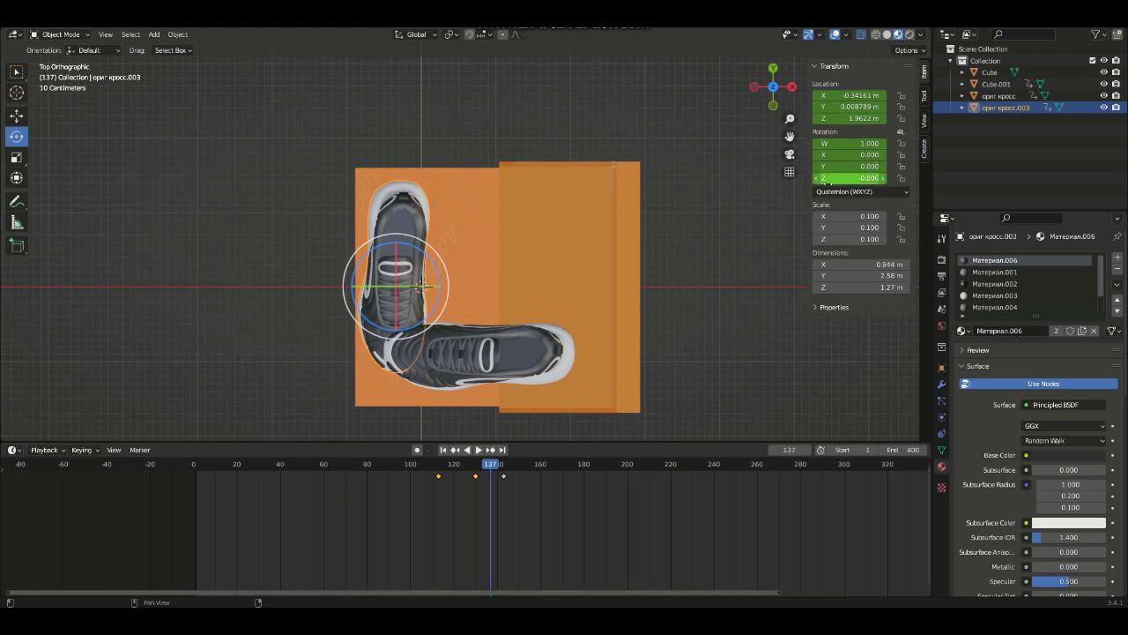
left_click_drag(851, 178, 819, 178)
left_click(882, 178)
left_click(816, 178)
left_click(816, 178)
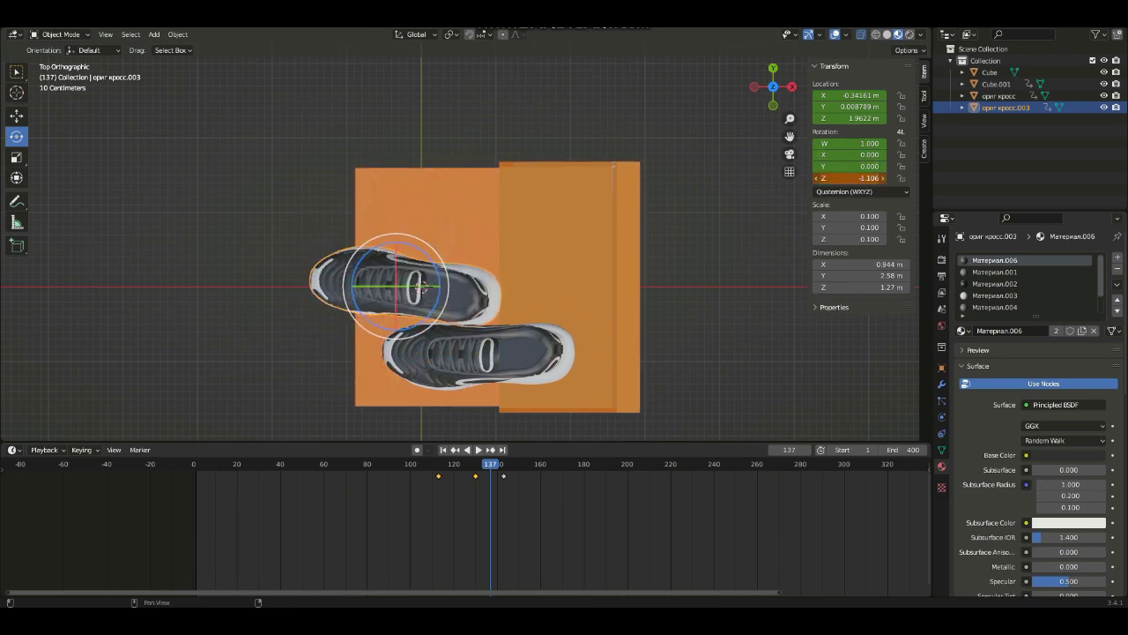
left_click(882, 178)
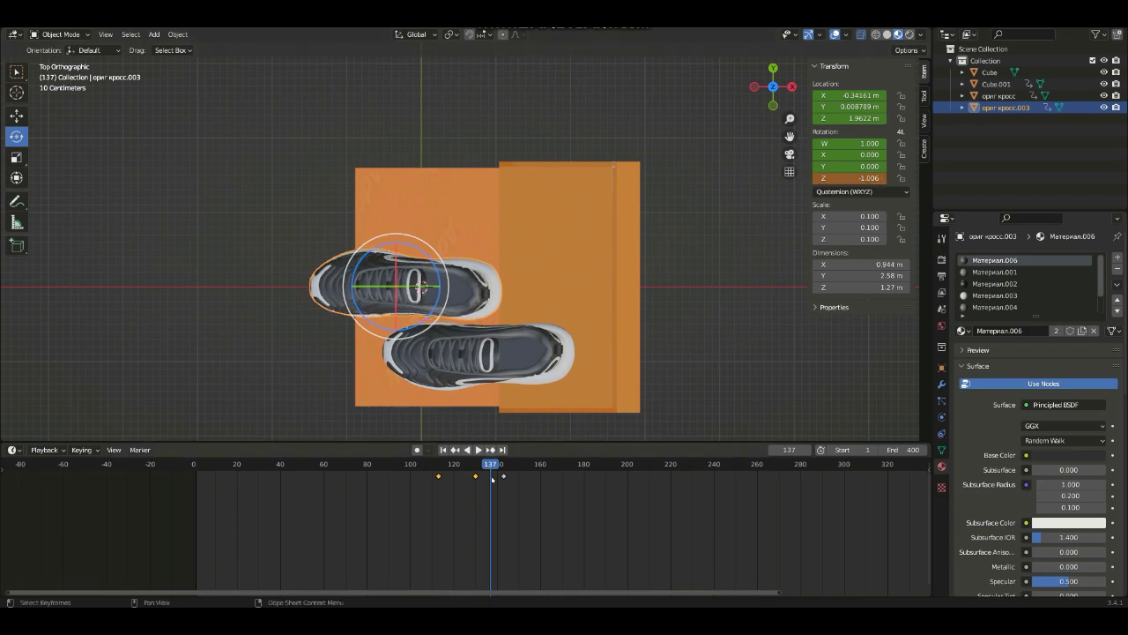
key("i")
Rewind to frame 110 and select the upper sneaker from an angled view.
left_click_drag(762, 99, 353, 523)
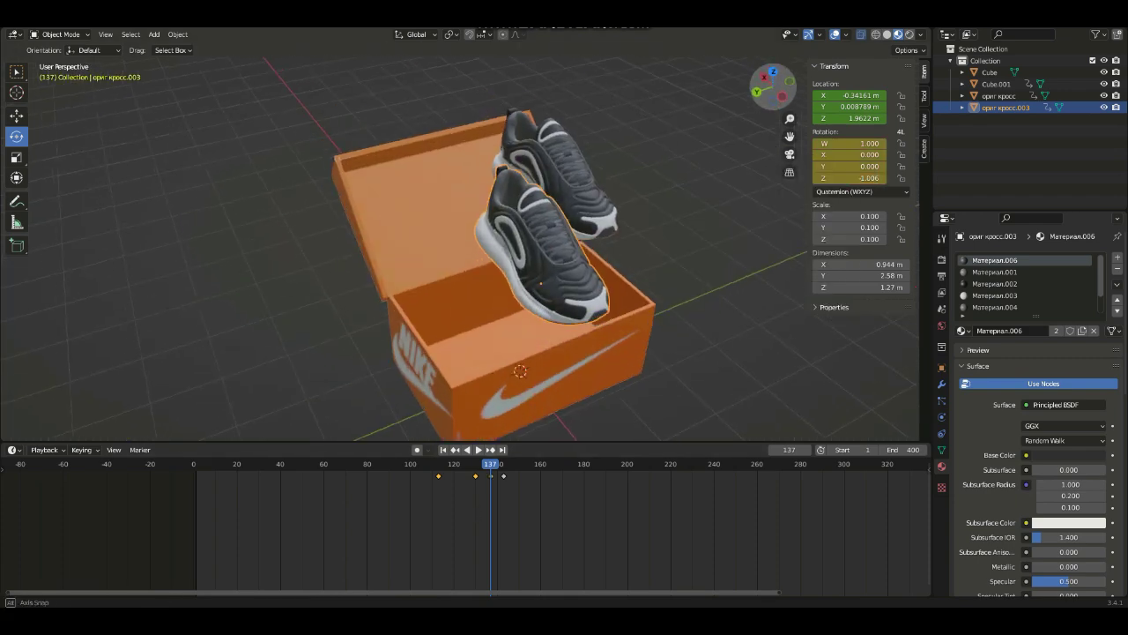
left_click_drag(506, 464, 432, 464)
mouse_move(772, 86)
left_mouse_down()
mouse_move(762, 90)
mouse_move(776, 91)
left_mouse_up()
left_click(511, 256)
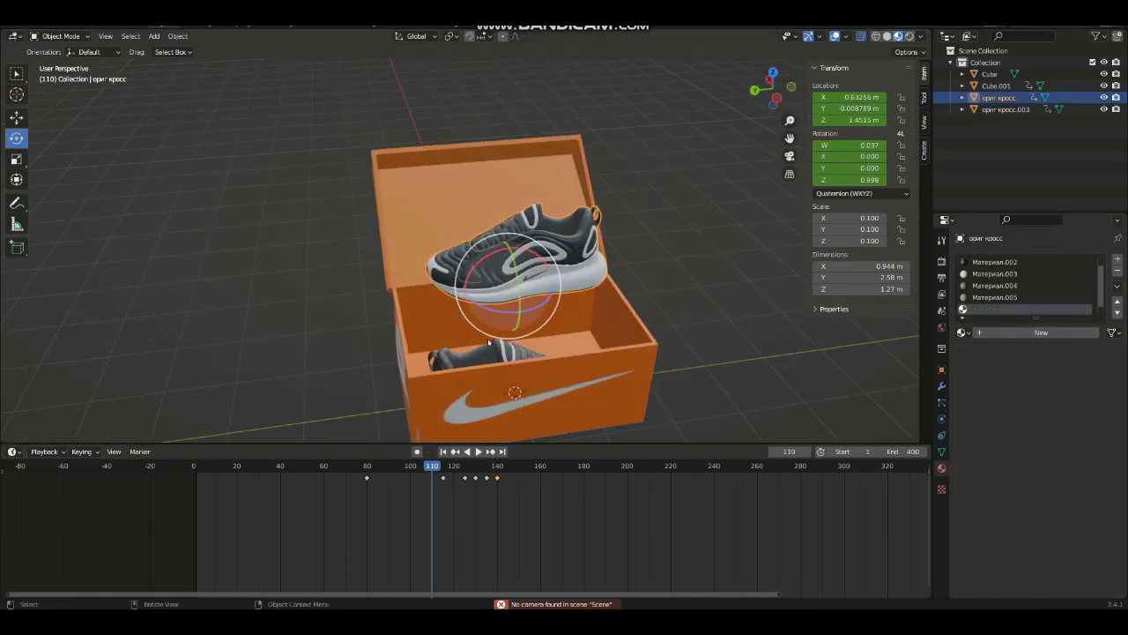
Select the lower sneaker ориг кросс.003, shift its keyframes slightly later, and play back.
left_click(481, 352)
key("space")
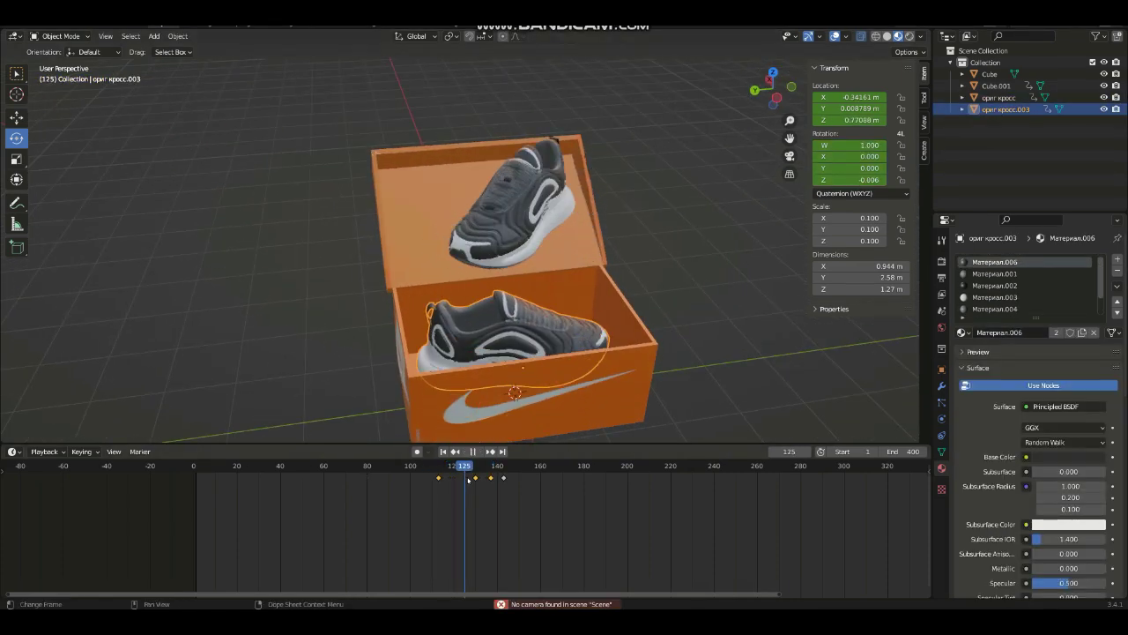
mouse_move(496, 477)
left_mouse_down()
mouse_move(436, 487)
mouse_move(508, 495)
left_mouse_up()
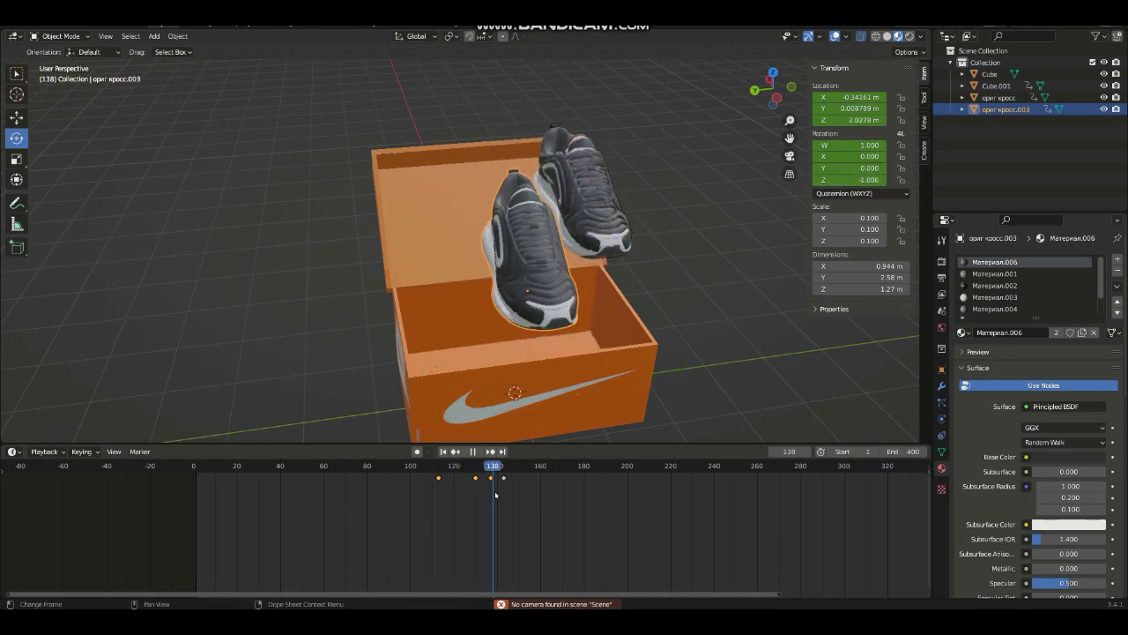
mouse_move(513, 497)
left_mouse_down()
mouse_move(459, 509)
mouse_move(484, 507)
left_mouse_up()
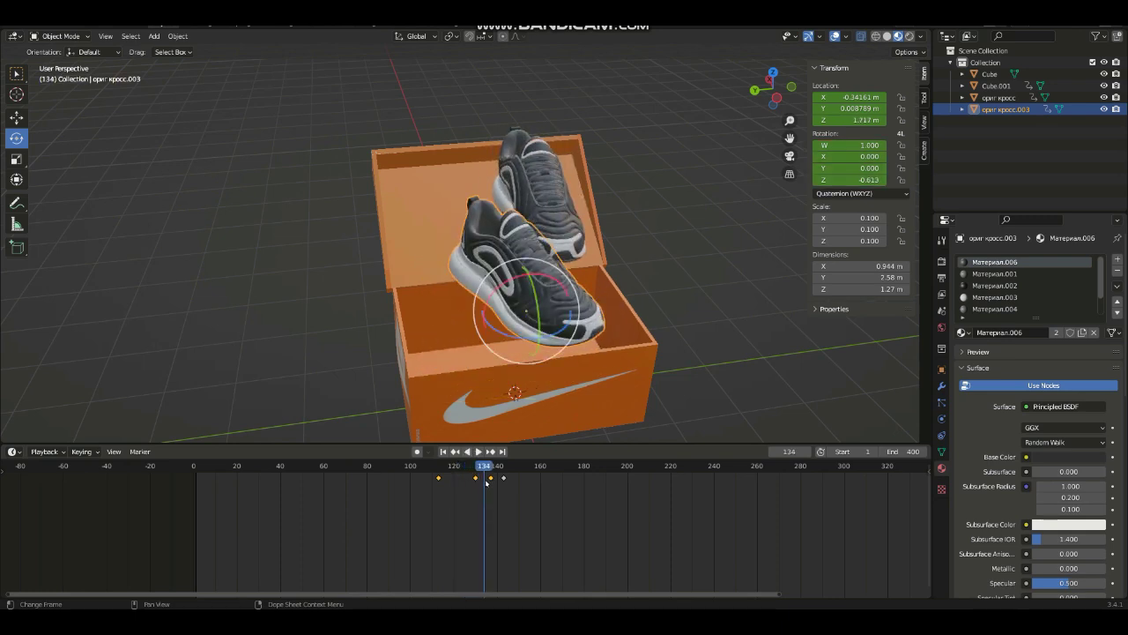
left_click_drag(491, 484, 502, 490)
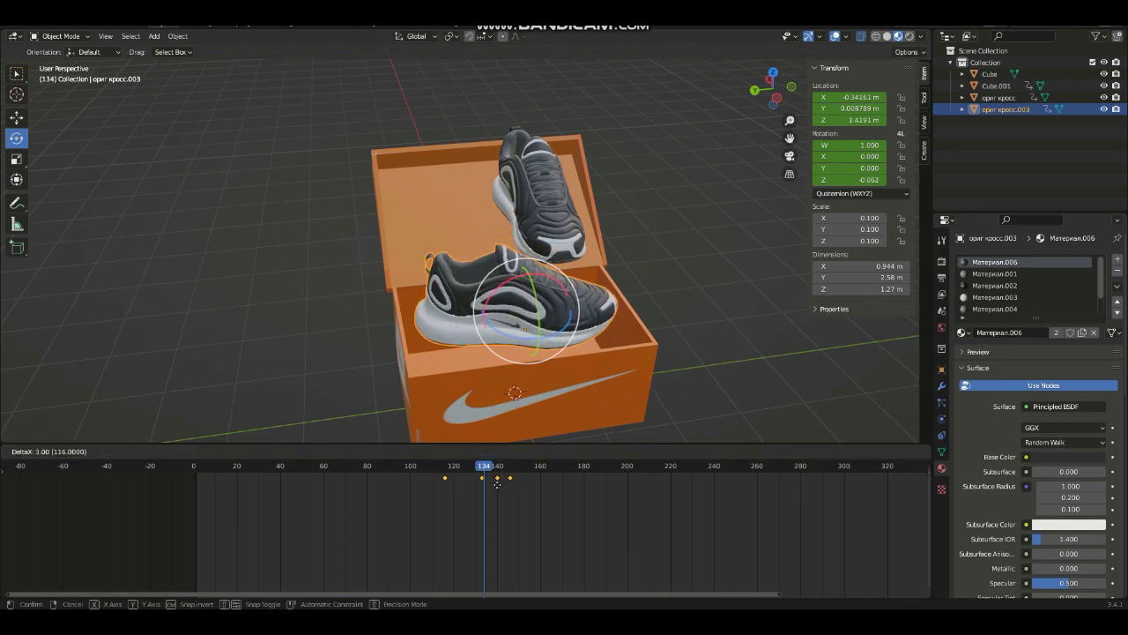
key("space")
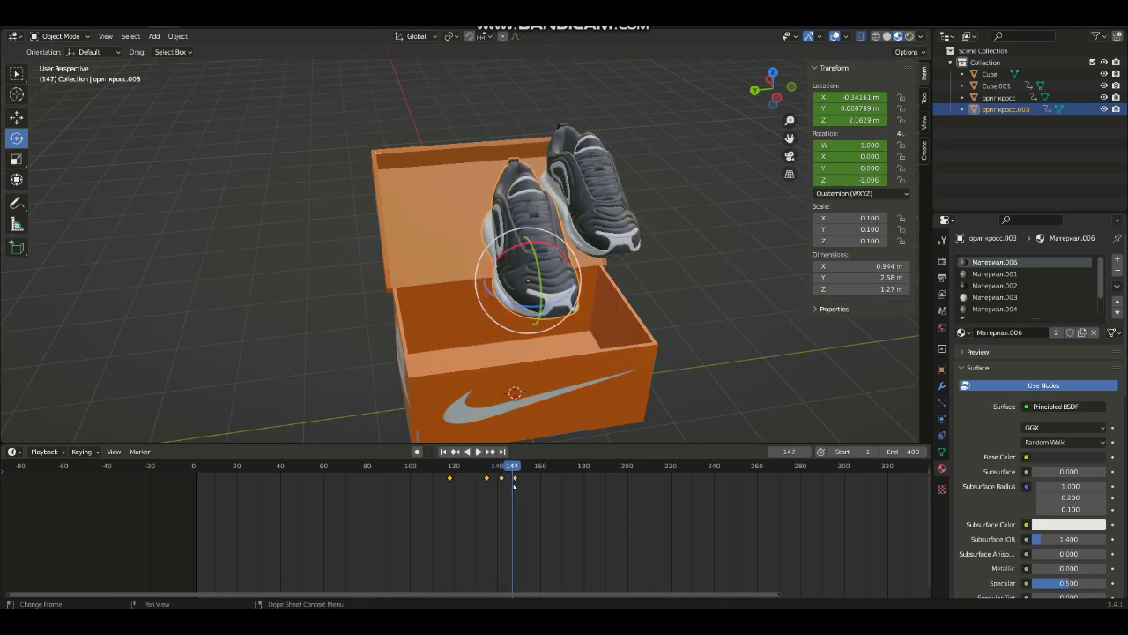
Scrub to about frame 142 and add a rotation keyframe for the shoe.
mouse_move(777, 97)
left_mouse_down()
mouse_move(758, 111)
mouse_move(771, 95)
left_mouse_up()
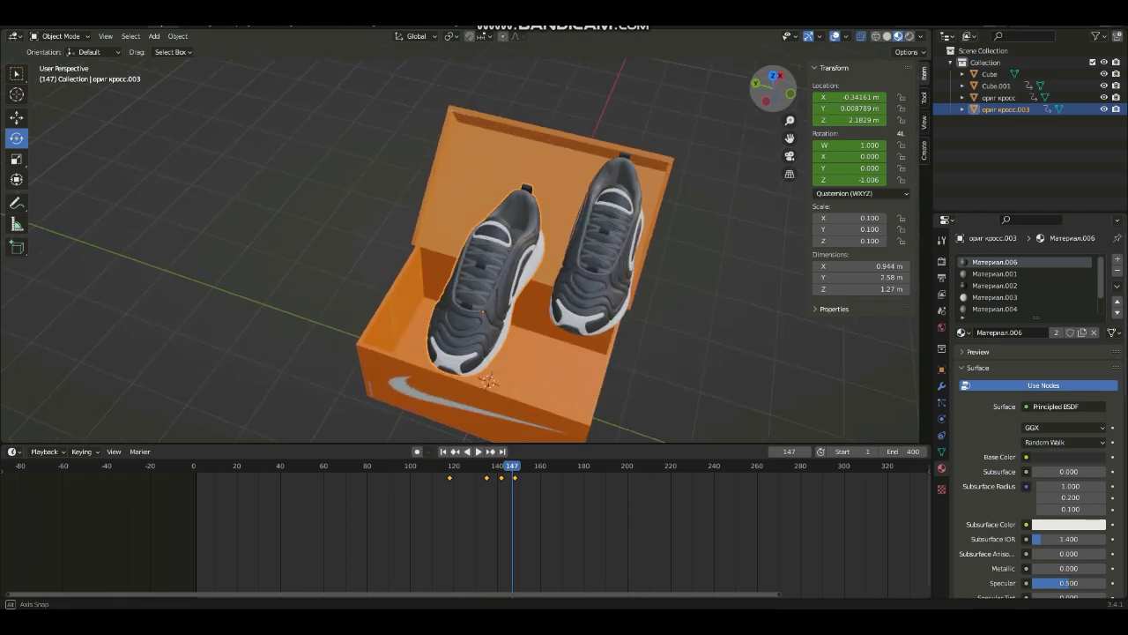
left_click_drag(512, 494, 503, 511)
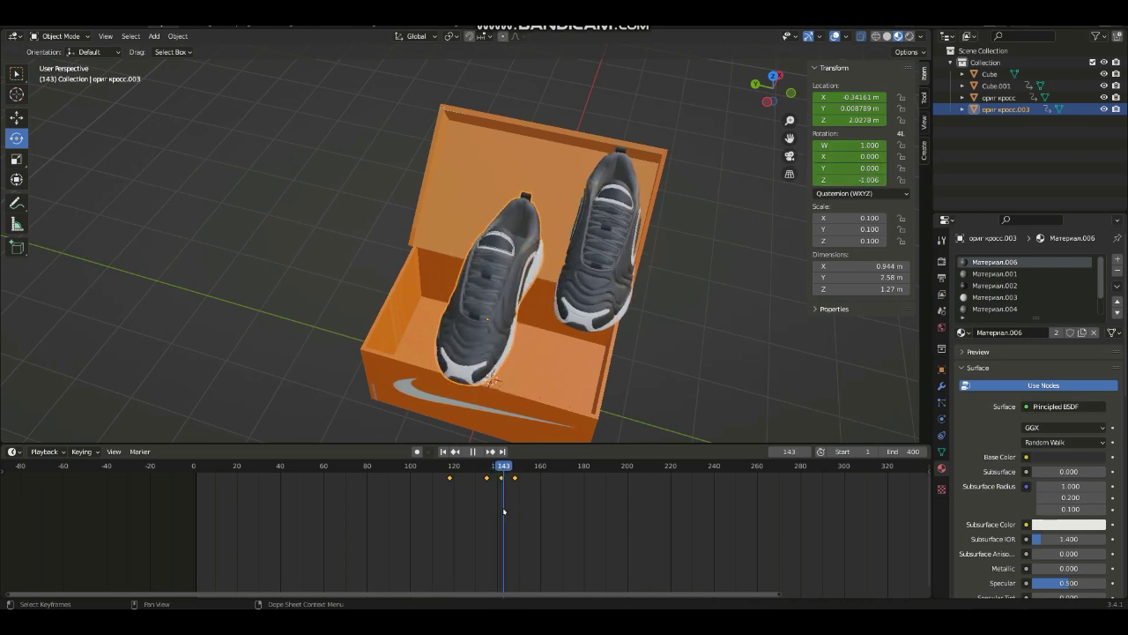
key("Left")
key("Left")
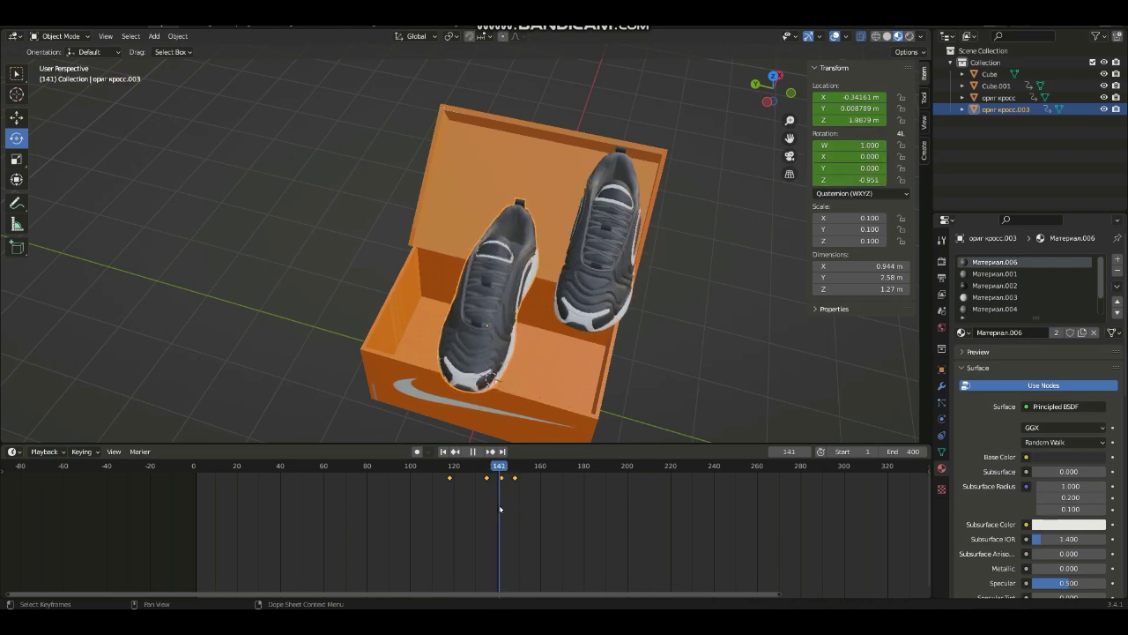
key("space")
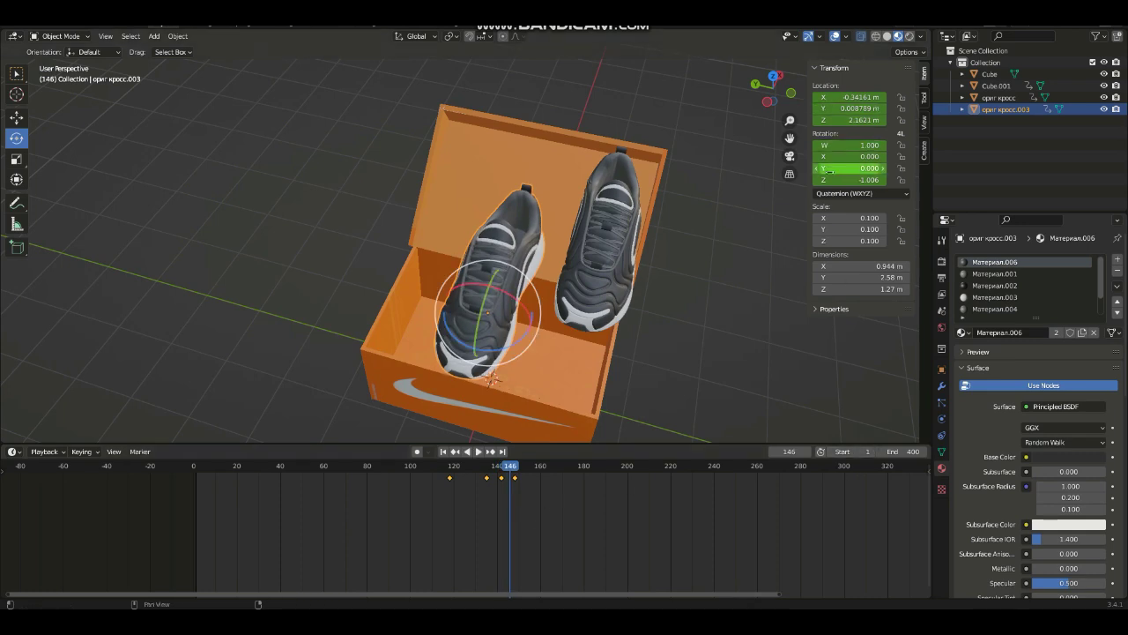
Insert a rotation keyframe for the left shoe at frame 146 and play on to frame 155.
right_click(829, 170)
left_click(776, 156)
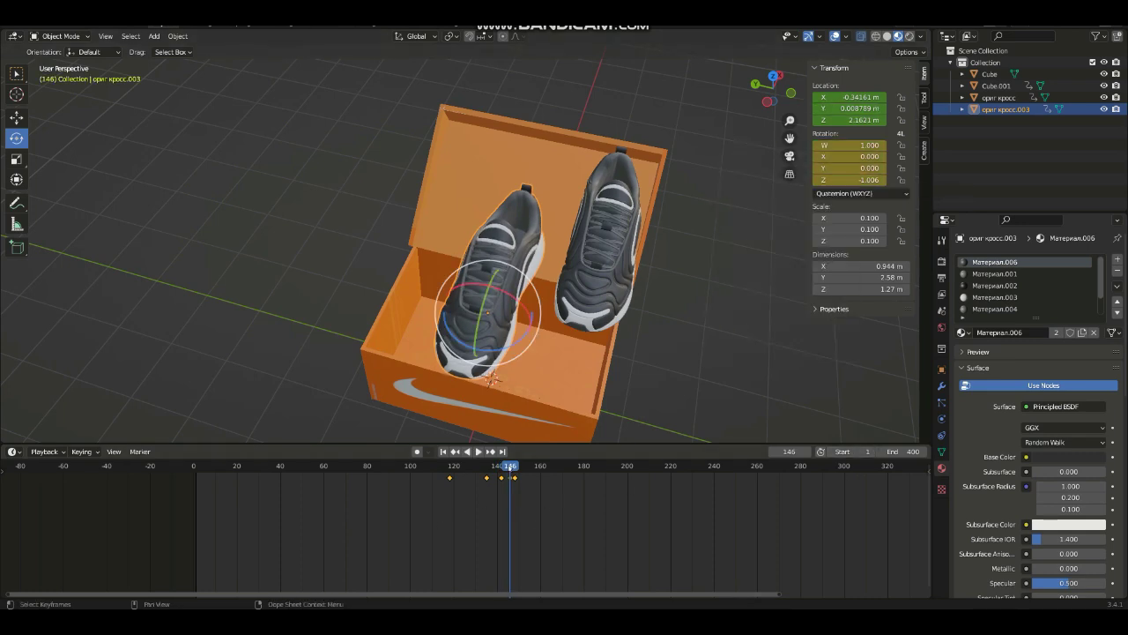
key("space")
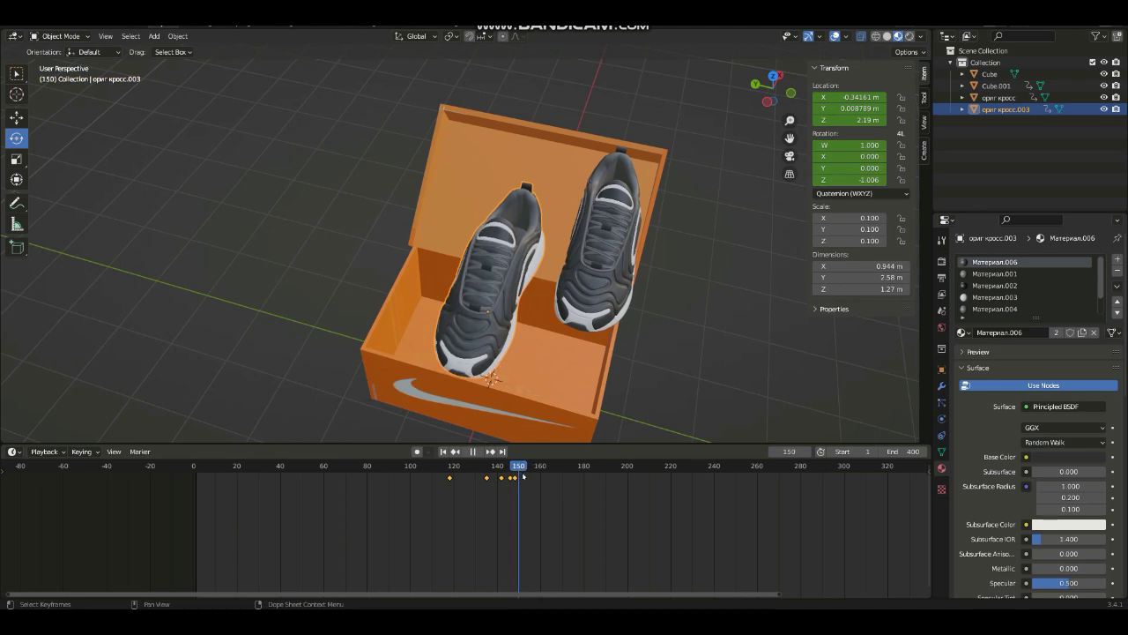
key("space")
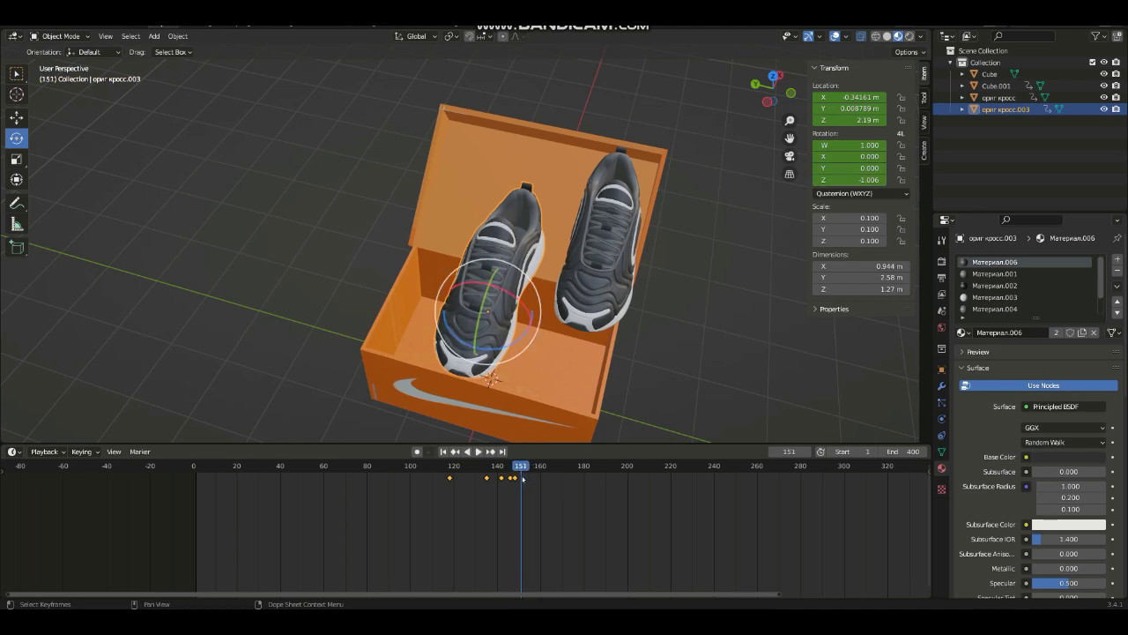
key("space")
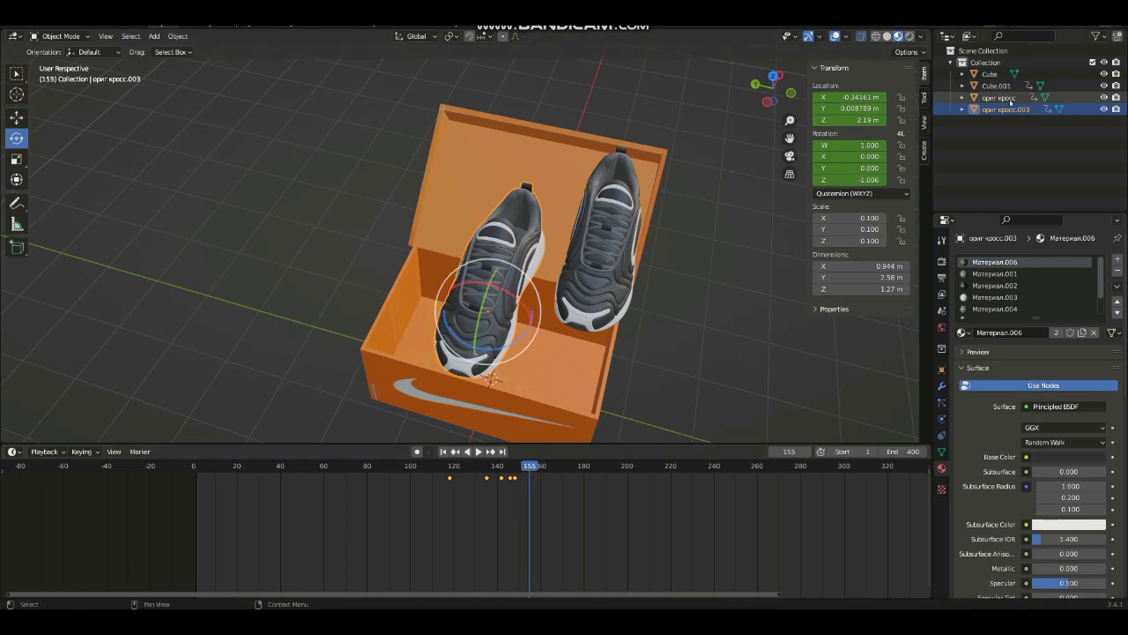
Slide the left shoe along Location Y to 1.2088, beside the box.
left_click_drag(826, 168, 860, 167)
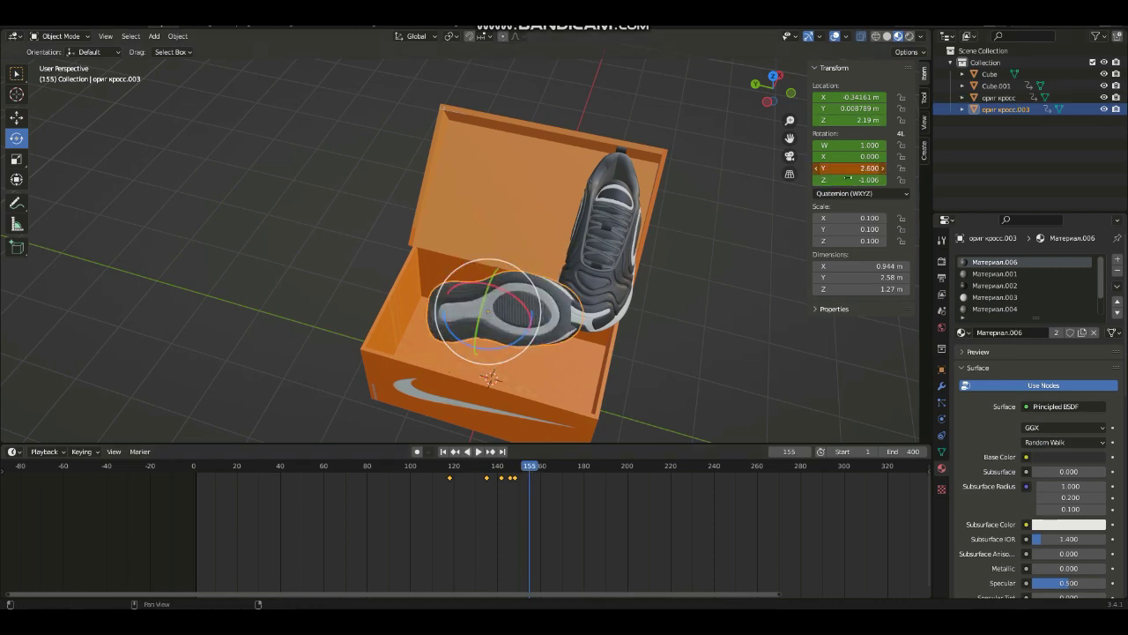
key("ctrl+z")
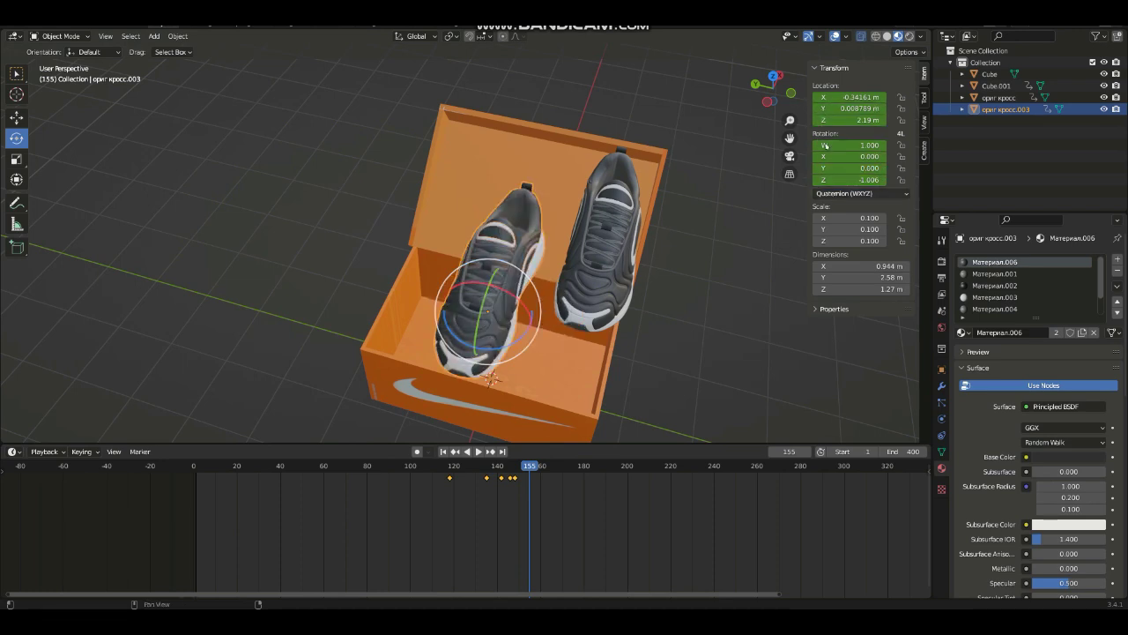
left_click_drag(829, 108, 873, 108)
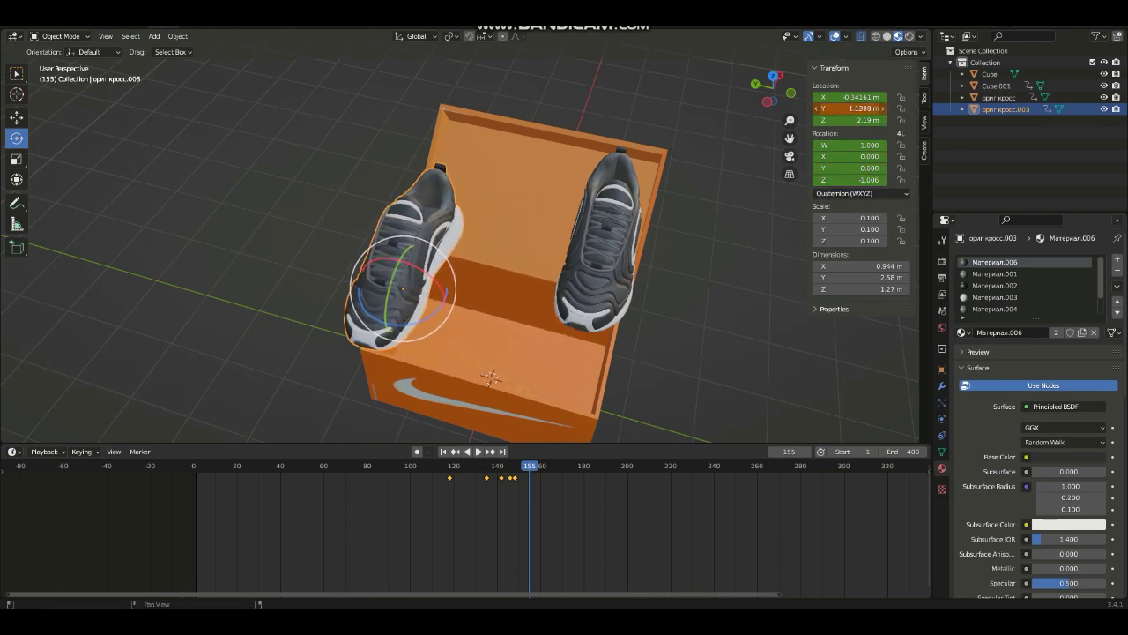
left_click_drag(767, 103, 789, 154)
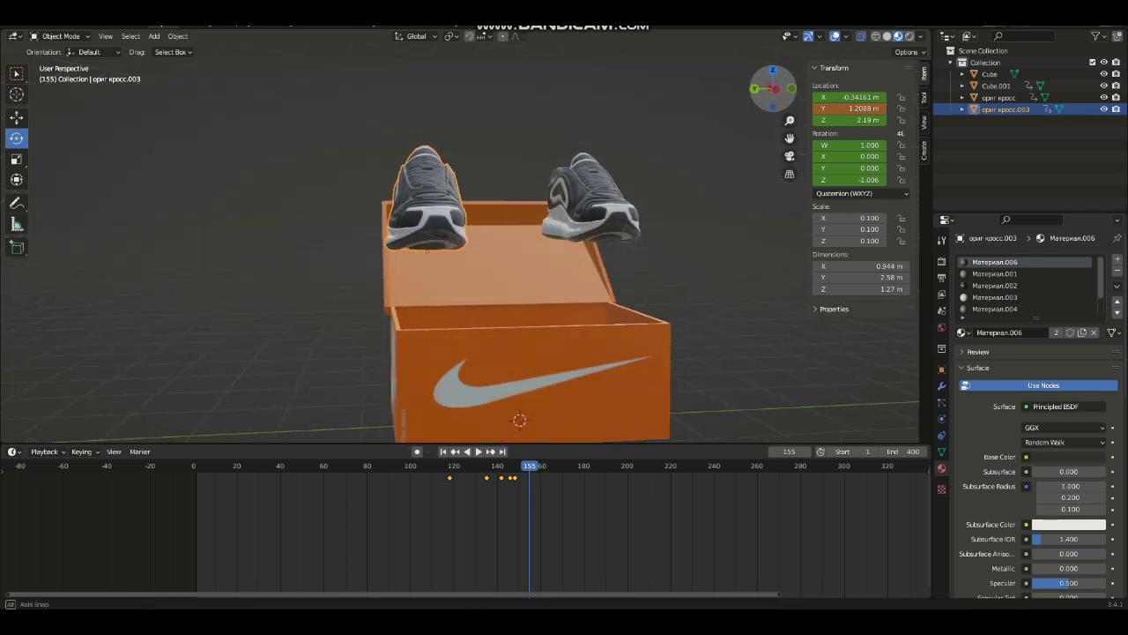
Keyframe the left shoe's location at frame 155 and scrub back to frame 0.
right_click(846, 108)
left_click(837, 97)
left_click_drag(531, 464, 413, 464)
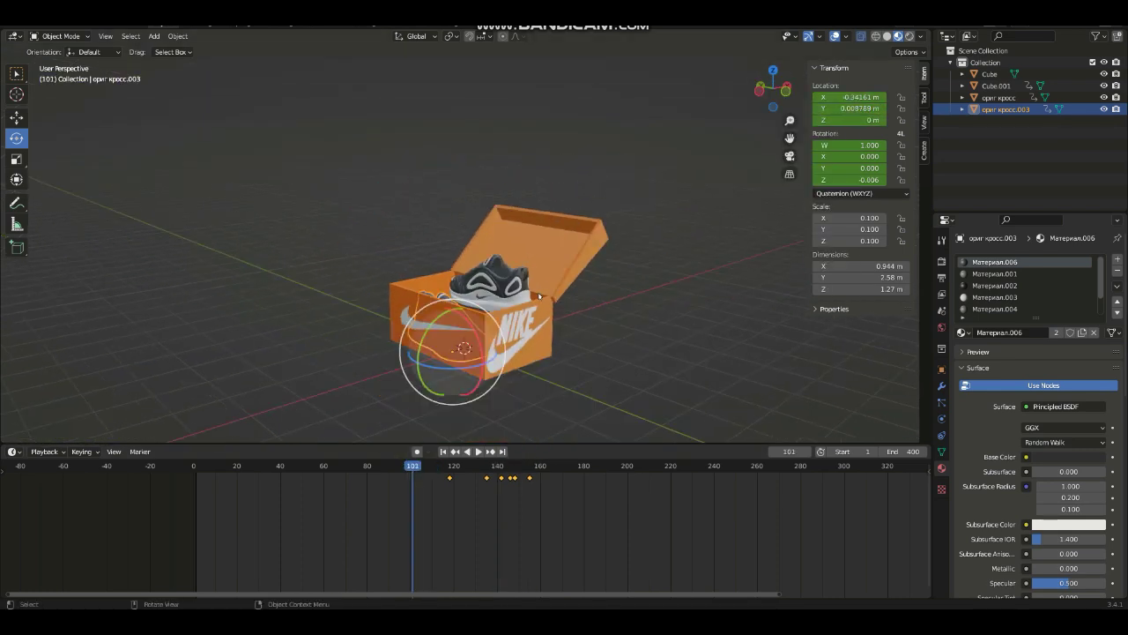
left_click_drag(773, 88, 775, 99)
scroll(496, 227, "up", 3)
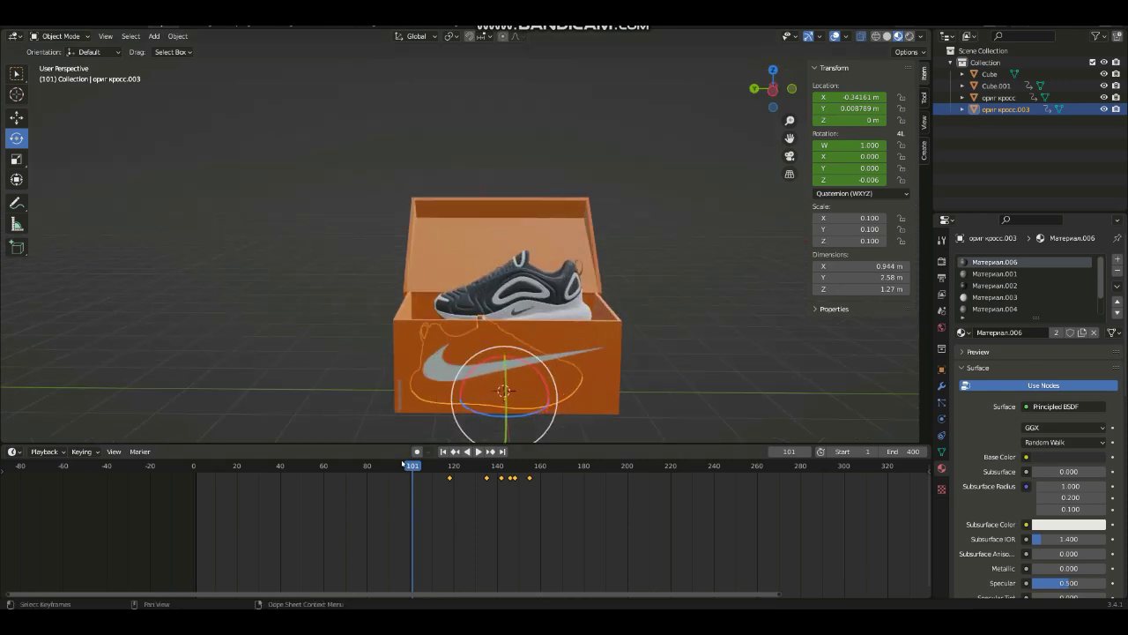
left_click_drag(403, 465, 194, 465)
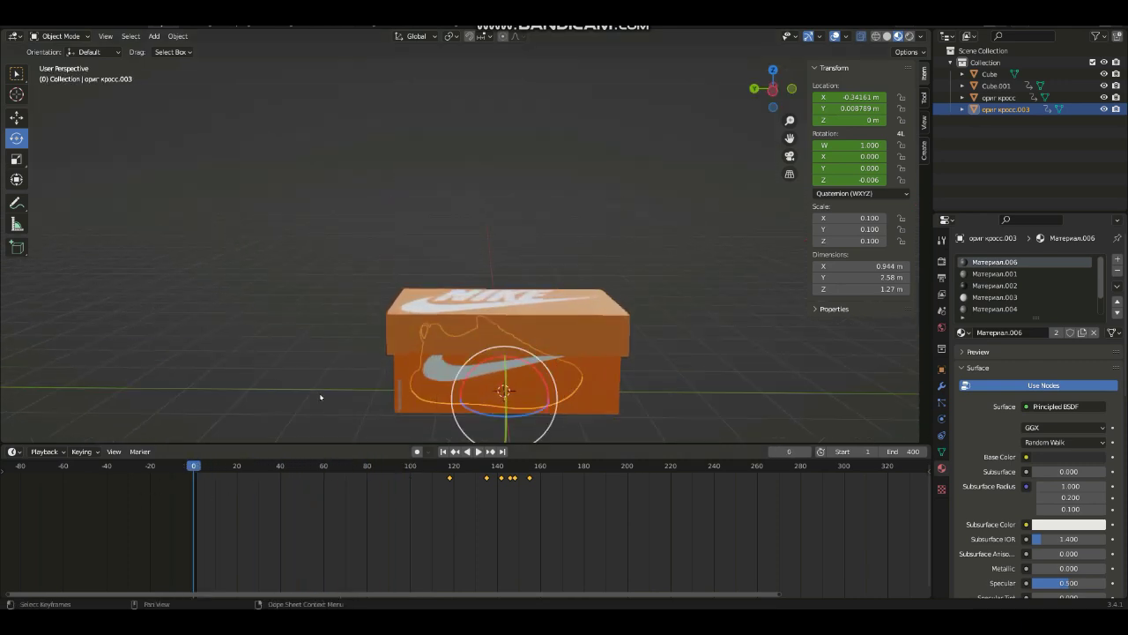
Play the animation from the start to frame 160, watching the shoe rise from the box.
key("space")
scroll(494, 283, "down", 3)
left_click_drag(773, 88, 591, 220)
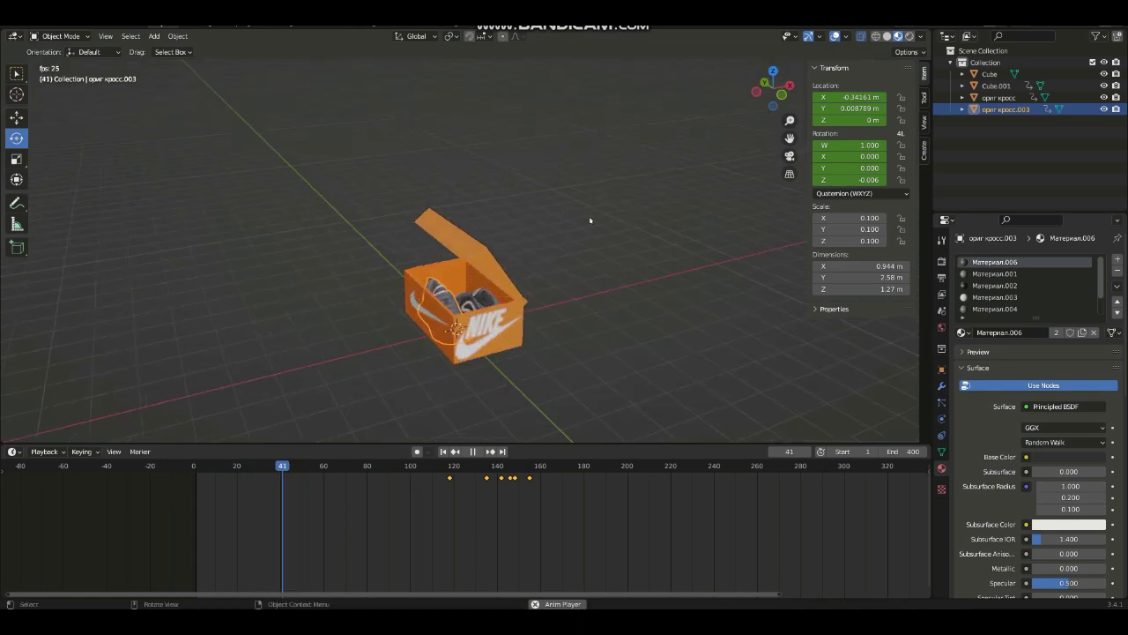
scroll(590, 220, "up", 2)
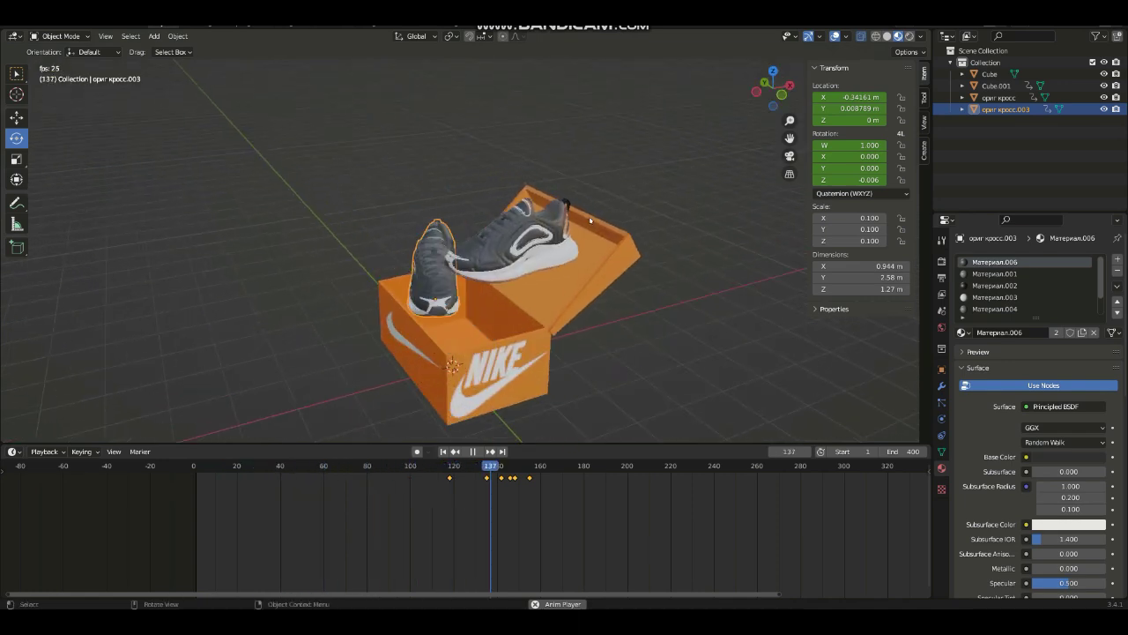
key("space")
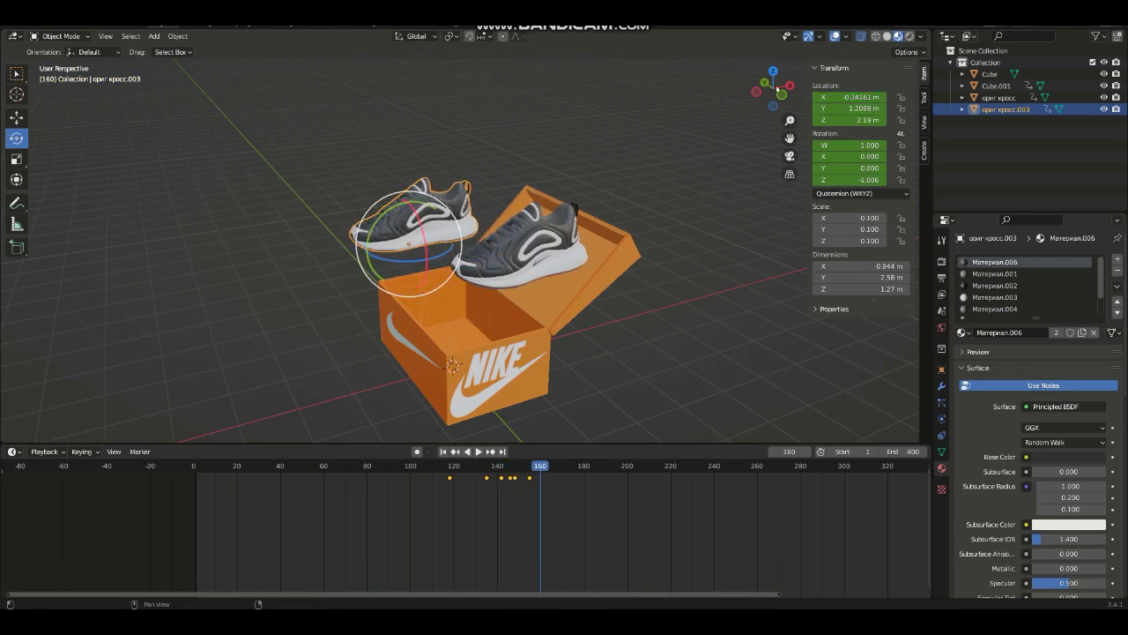
left_click_drag(771, 88, 741, 124)
Deselect everything, select the right sneaker, and scrub to check its motion.
key("alt+a")
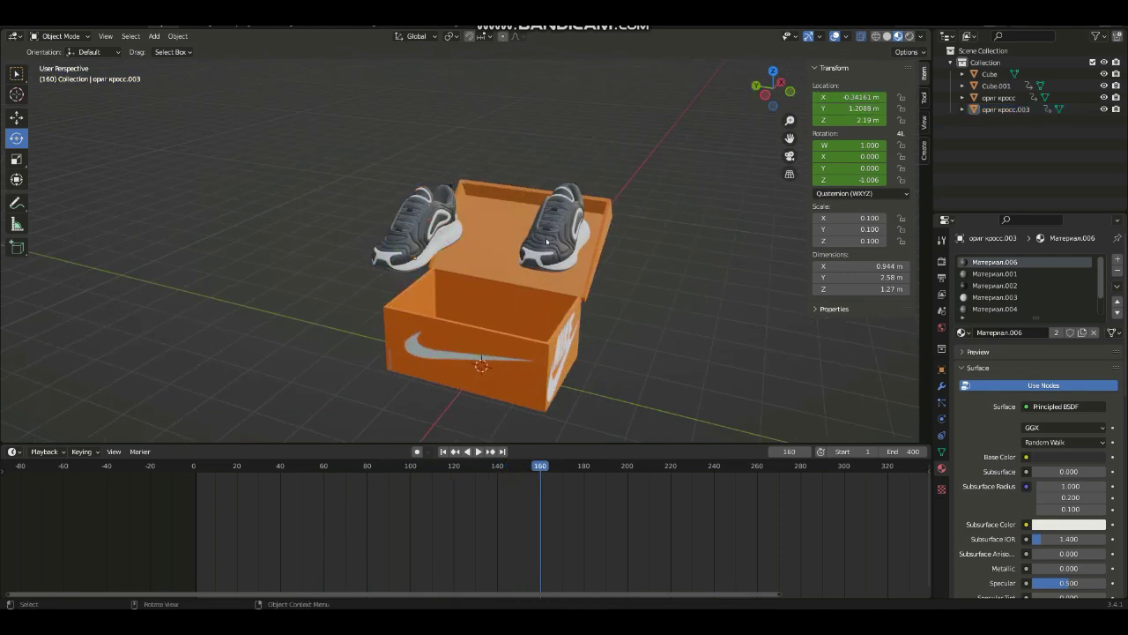
left_click(547, 240)
left_click_drag(533, 468, 489, 521)
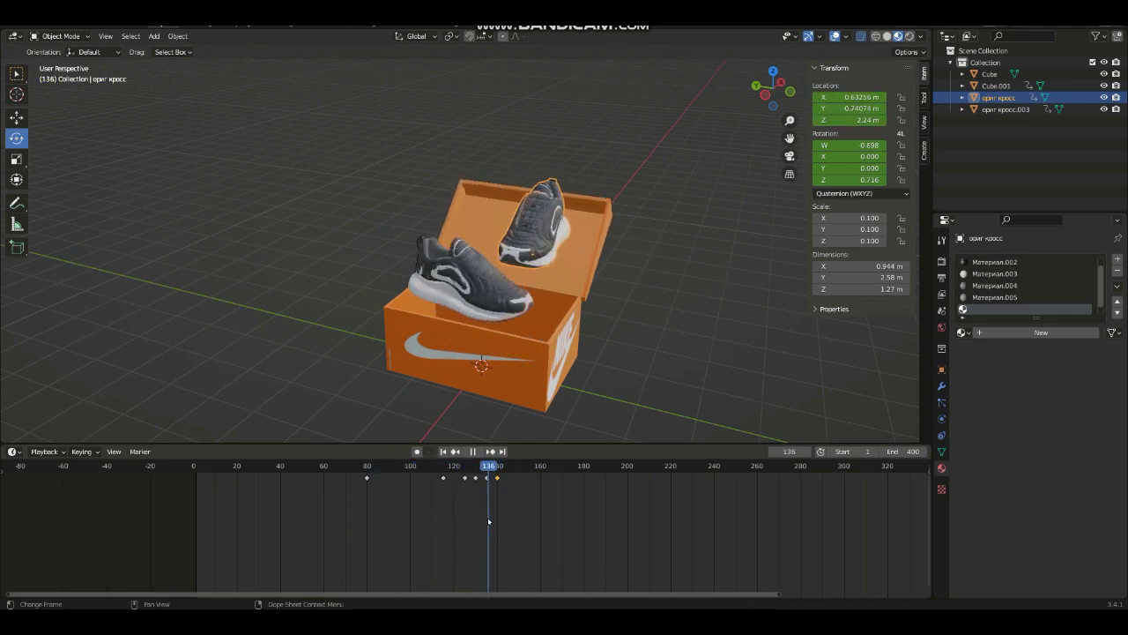
Select the left sneaker and drag its later keyframes rightward, spreading them to about frame 190.
left_click_drag(491, 521, 503, 524)
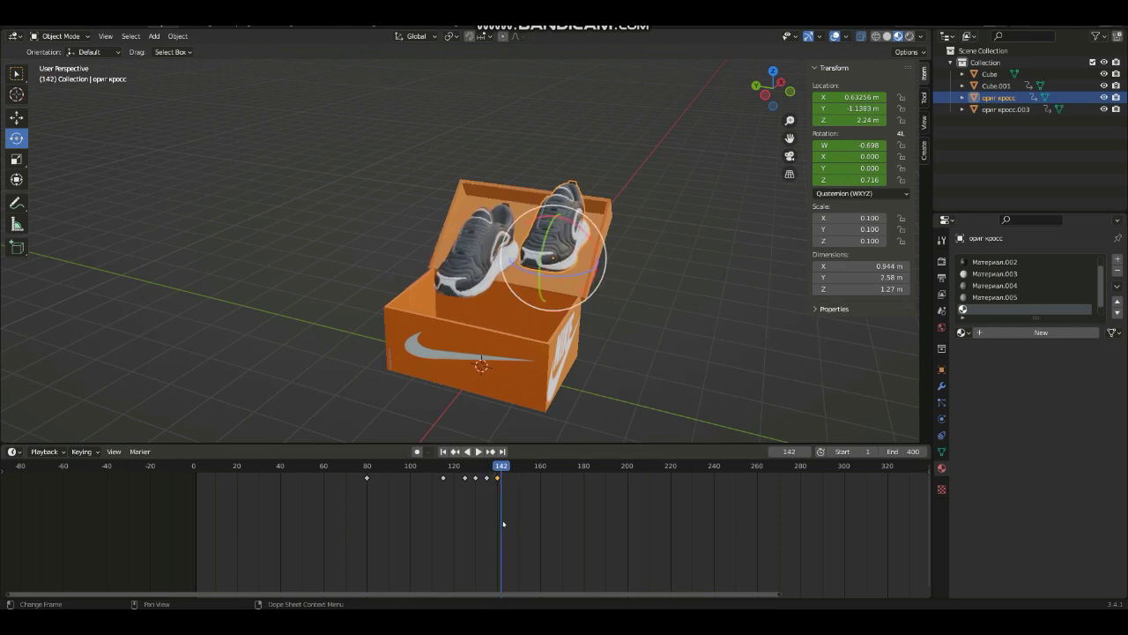
left_click(464, 266)
left_click_drag(502, 466, 487, 467)
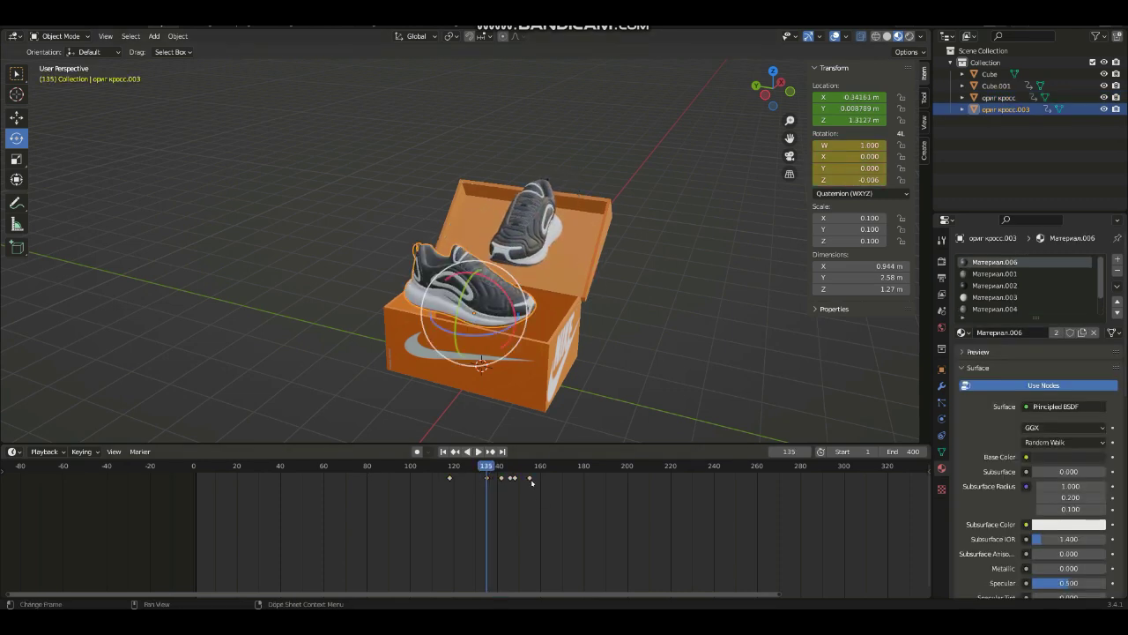
key("g")
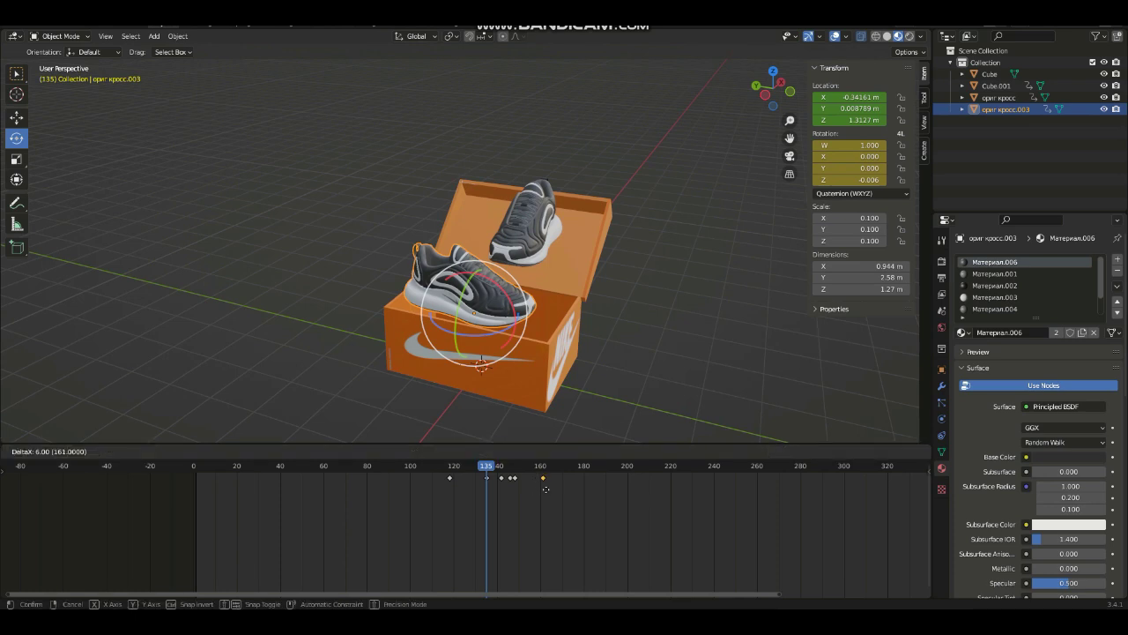
left_click(566, 506)
mouse_move(518, 478)
left_mouse_down()
mouse_move(522, 494)
mouse_move(596, 500)
left_mouse_up()
mouse_move(534, 479)
left_mouse_down()
mouse_move(554, 481)
mouse_move(533, 497)
mouse_move(521, 484)
mouse_move(607, 495)
mouse_move(578, 481)
left_mouse_up()
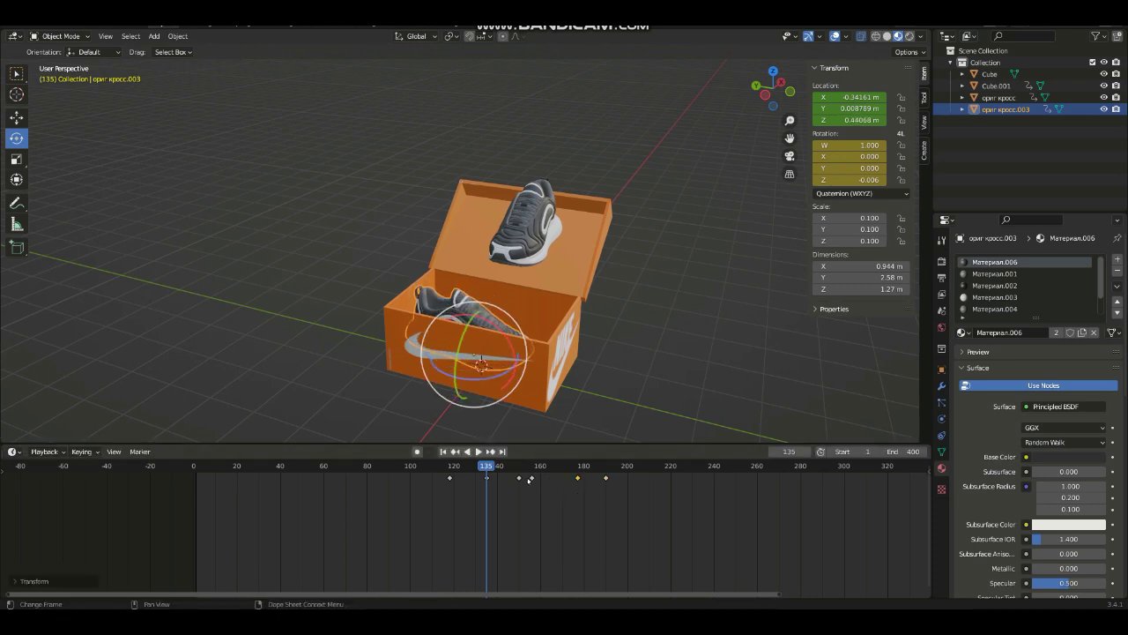
mouse_move(542, 486)
left_mouse_down()
mouse_move(562, 486)
mouse_move(432, 466)
left_mouse_up()
key("space")
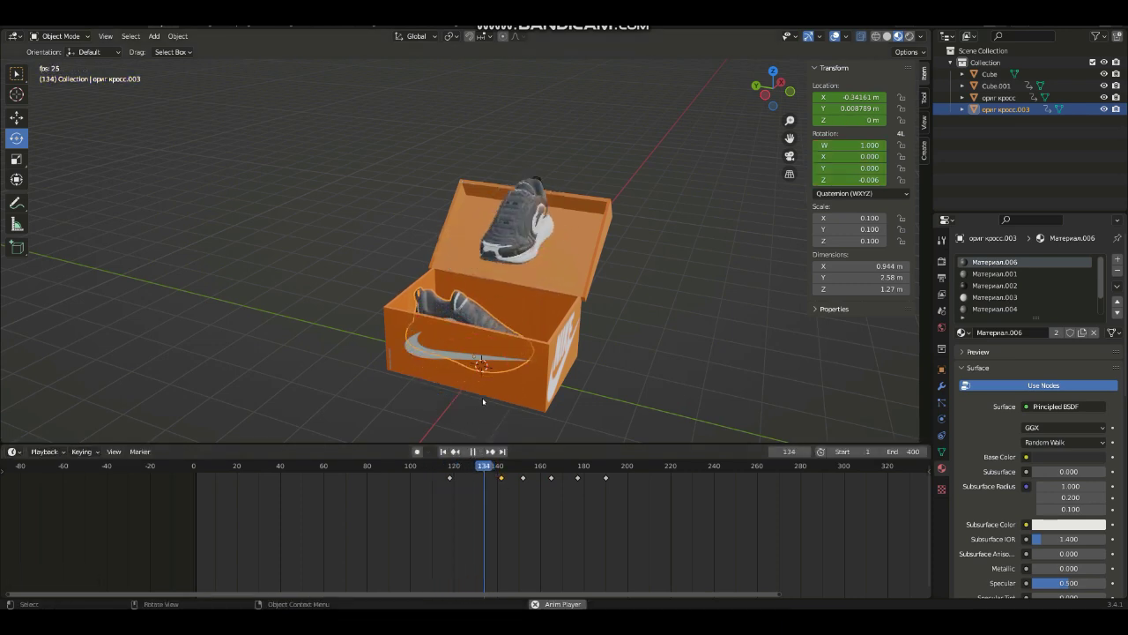
Move a selected keyframe later to about frame 158 and play back the rise.
key("space")
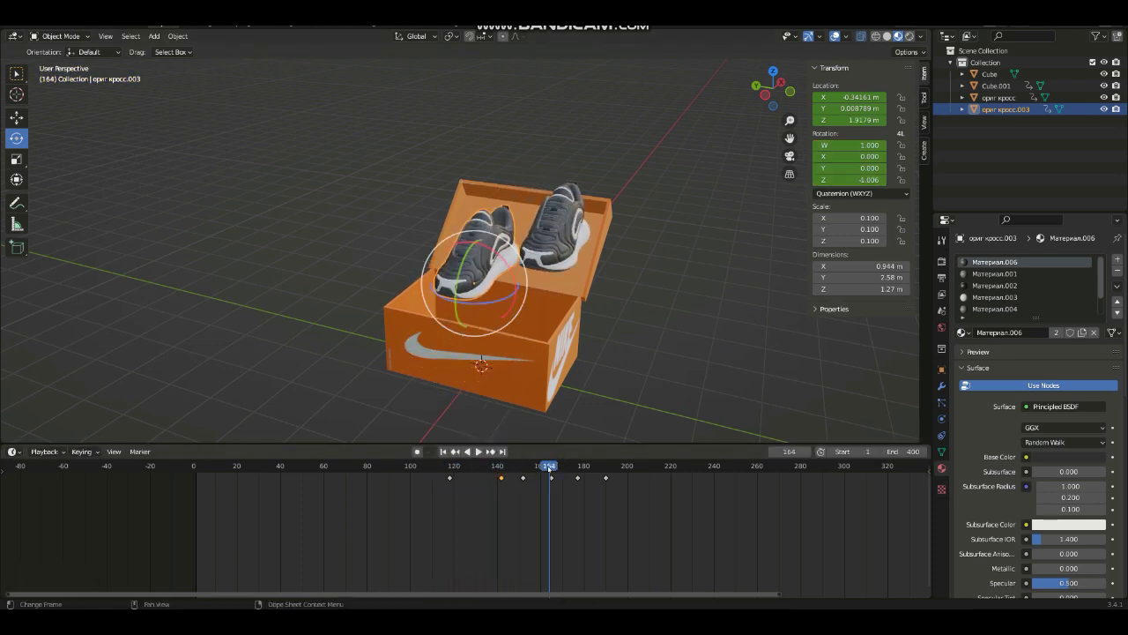
left_click_drag(550, 468, 482, 466)
key("space")
key("space")
left_click(505, 489)
key("g")
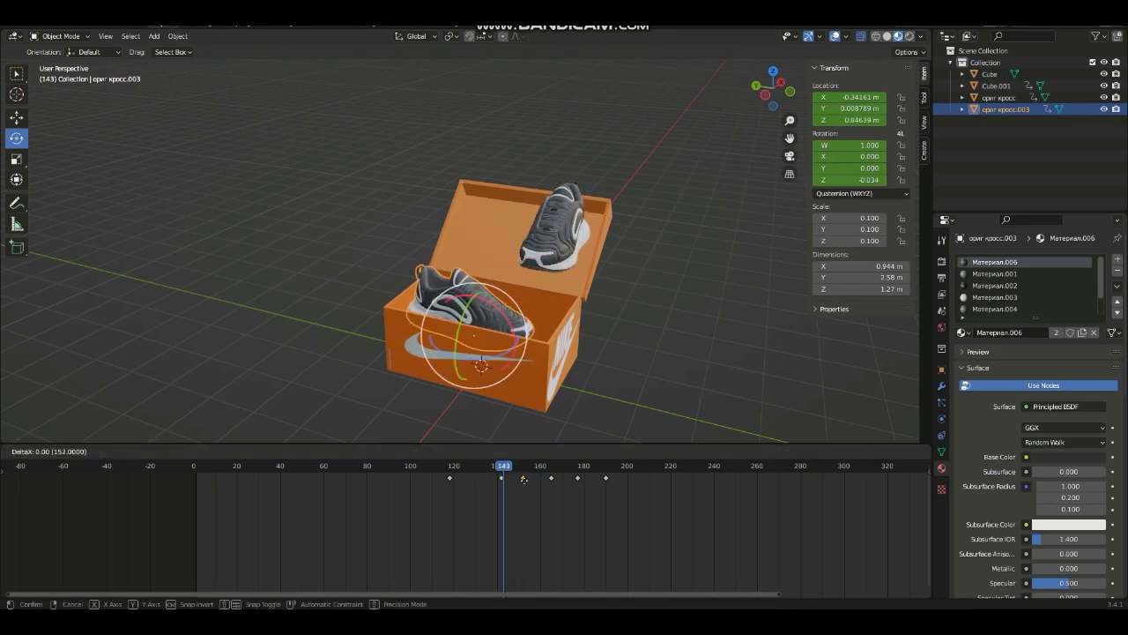
left_click(534, 484)
key("space")
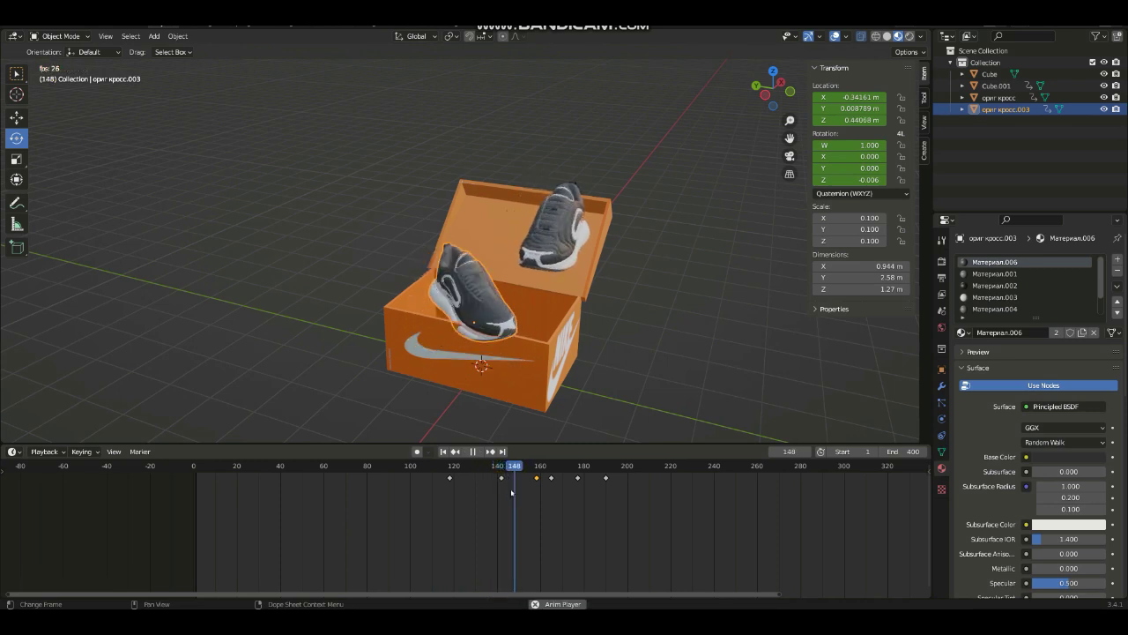
key("space")
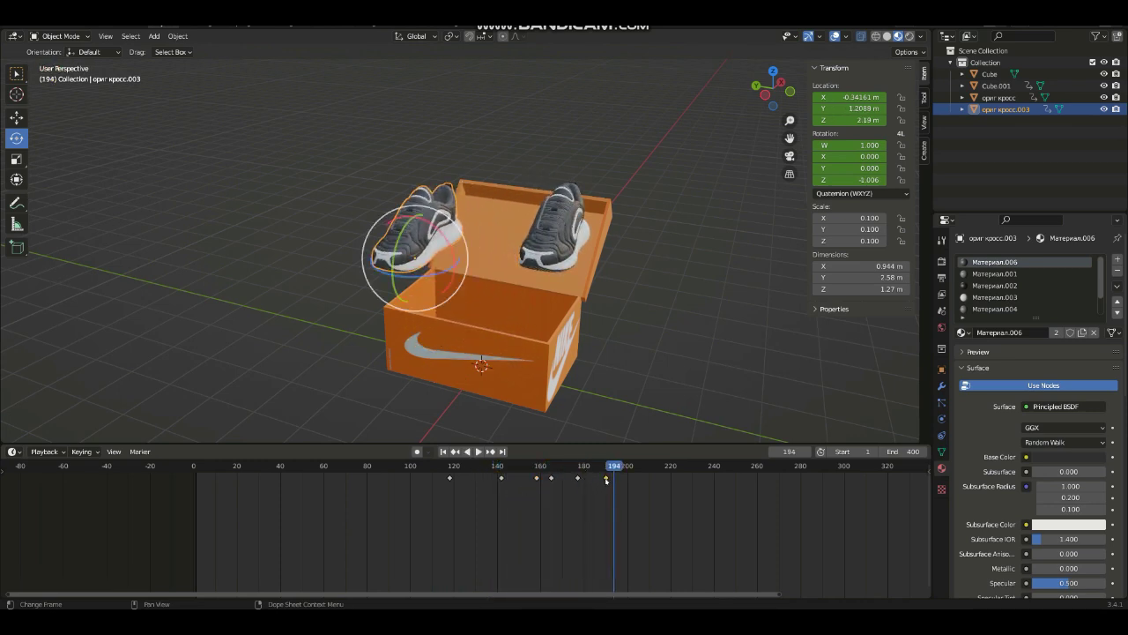
Push the keys near frames 150 and 175 later and review the playback.
key("g")
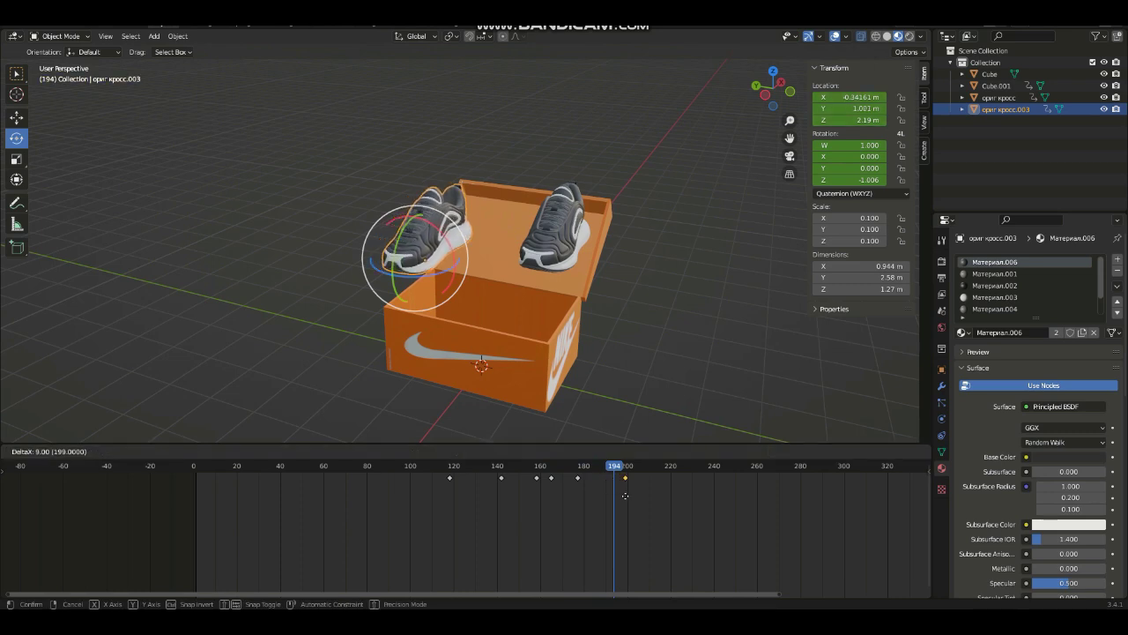
left_click(625, 495)
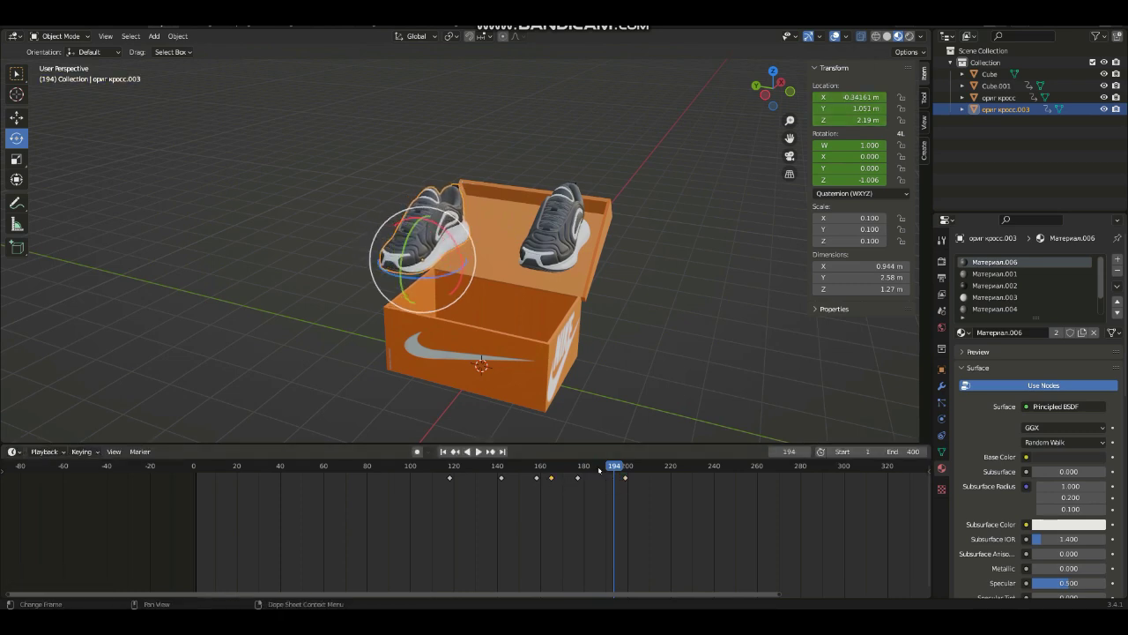
mouse_move(578, 478)
left_mouse_down()
mouse_move(596, 474)
mouse_move(487, 476)
left_mouse_up()
key("space")
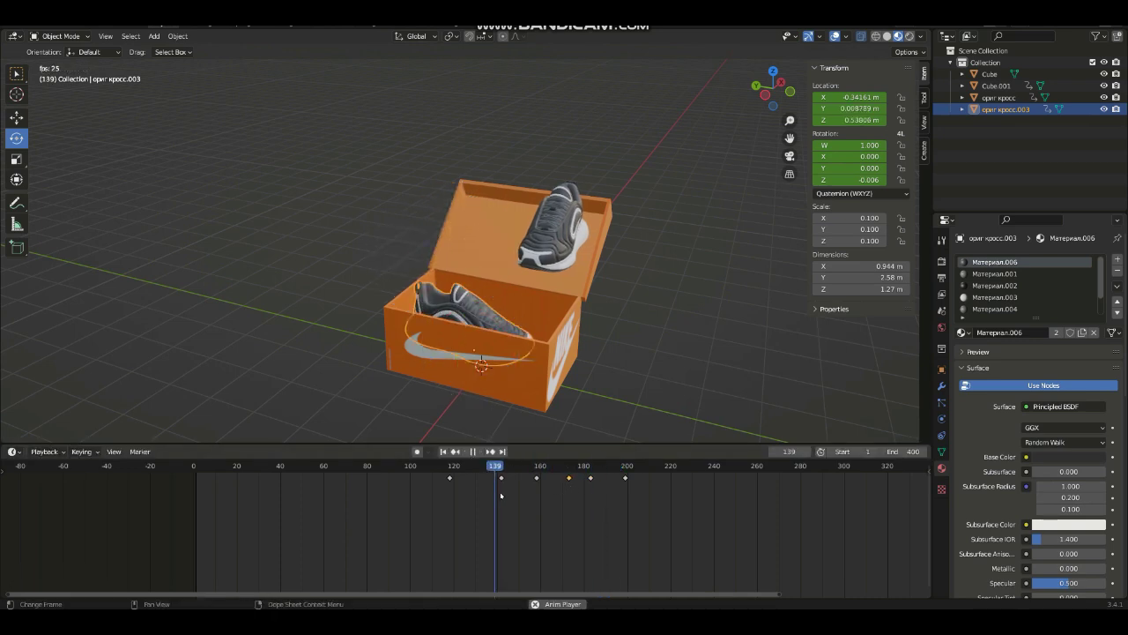
key("space")
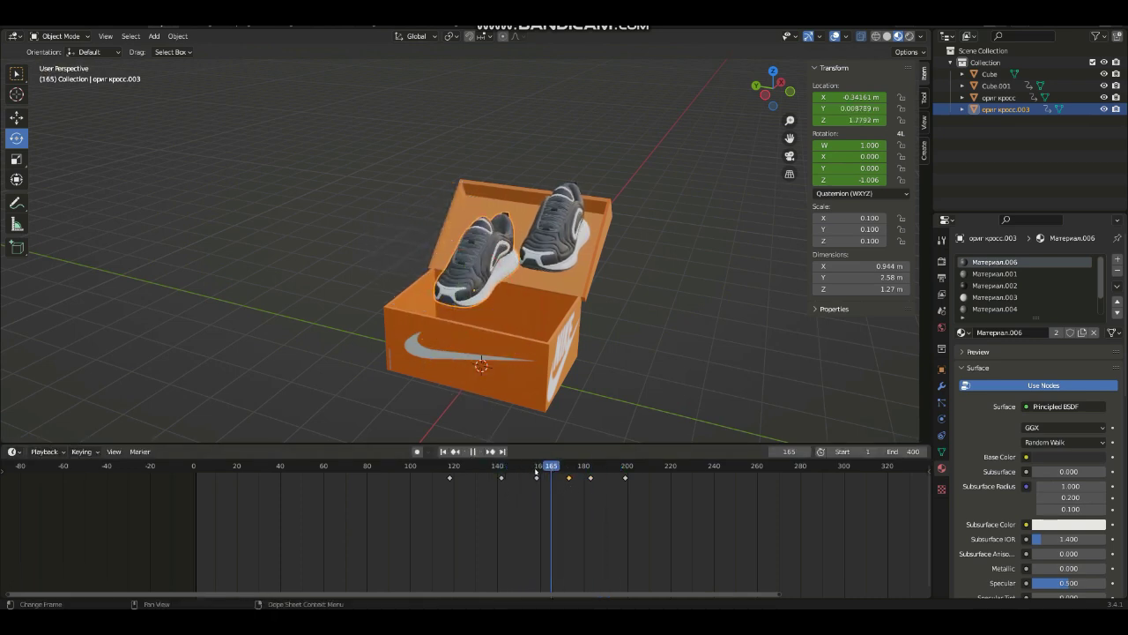
left_click_drag(535, 471, 469, 471)
key("space")
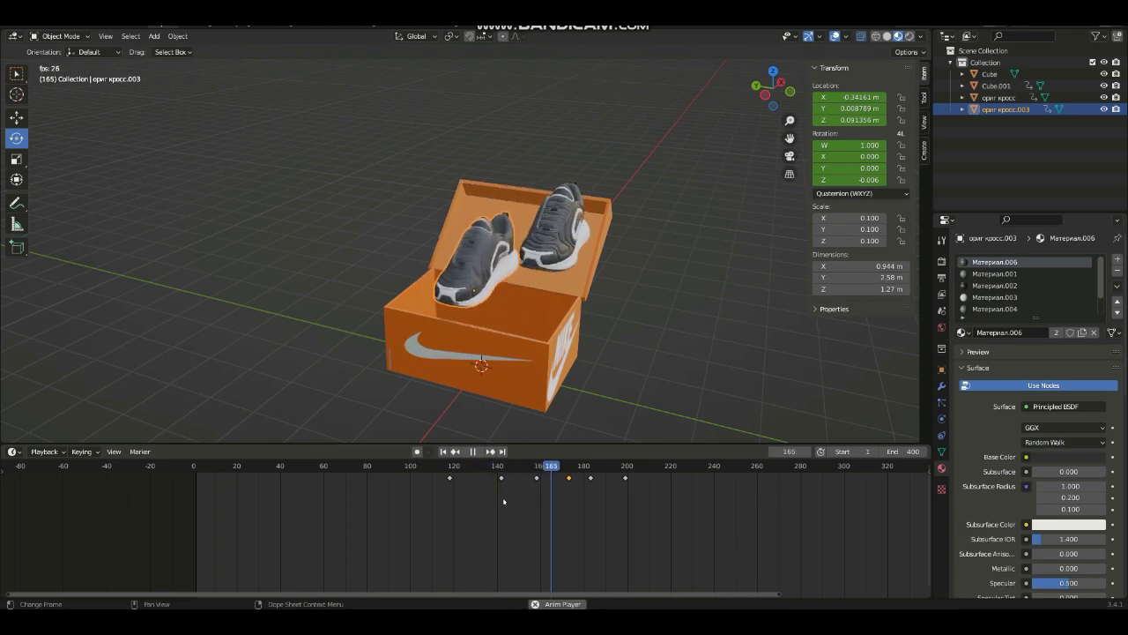
key("space")
Shift the frame-159 key to 164 and the frame-146 key to 151, then replay.
scroll(522, 213, "up", 5)
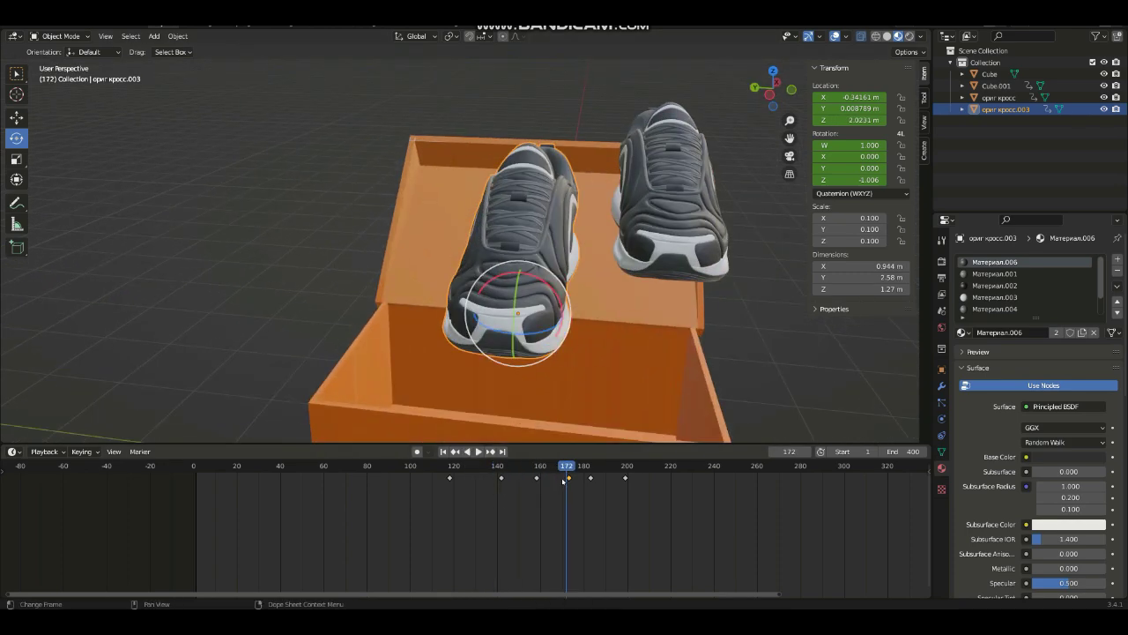
mouse_move(556, 471)
left_mouse_down()
mouse_move(473, 494)
mouse_move(512, 506)
left_mouse_up()
scroll(486, 364, "down", 4)
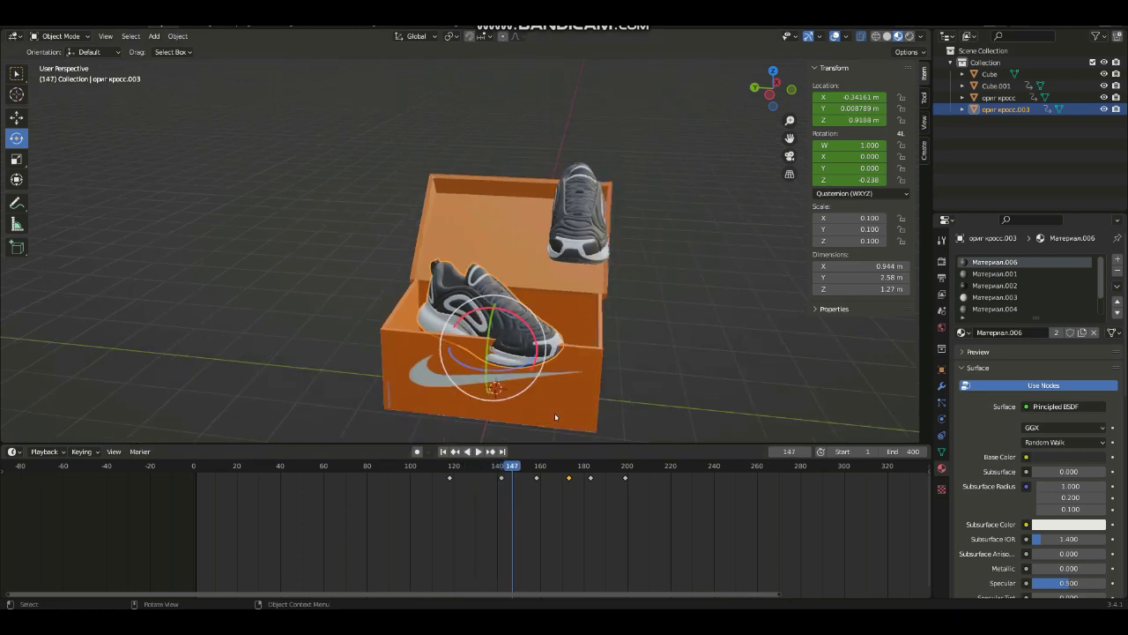
scroll(494, 370, "up", 2)
mouse_move(789, 137)
left_mouse_down()
mouse_move(507, 476)
mouse_move(516, 468)
left_mouse_up()
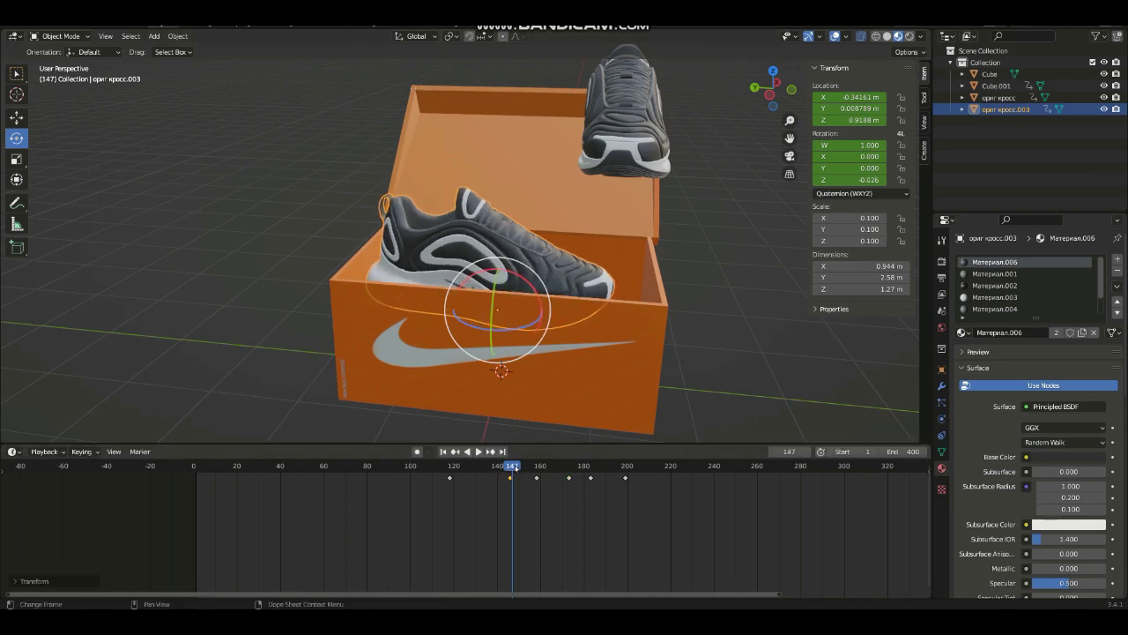
key("space")
key("space")
mouse_move(537, 478)
left_mouse_down()
mouse_move(549, 478)
mouse_move(524, 482)
left_mouse_up()
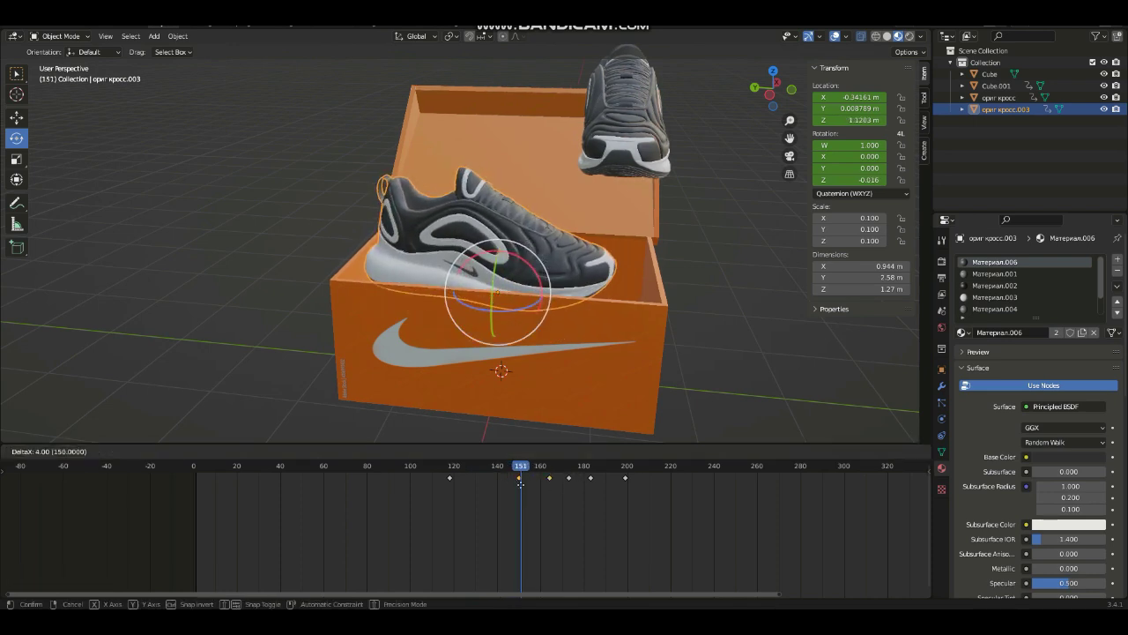
key("space")
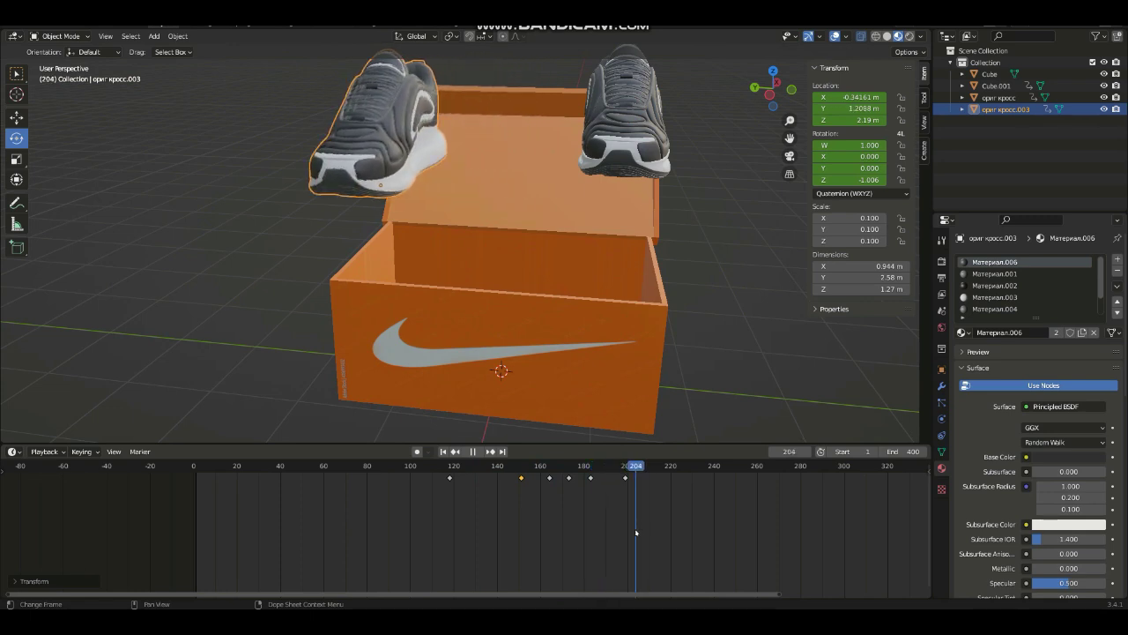
Orbit around the box and replay the sneaker rise, stopping near frame 174.
left_click_drag(613, 530, 429, 530)
middle_click_drag(543, 396, 636, 272)
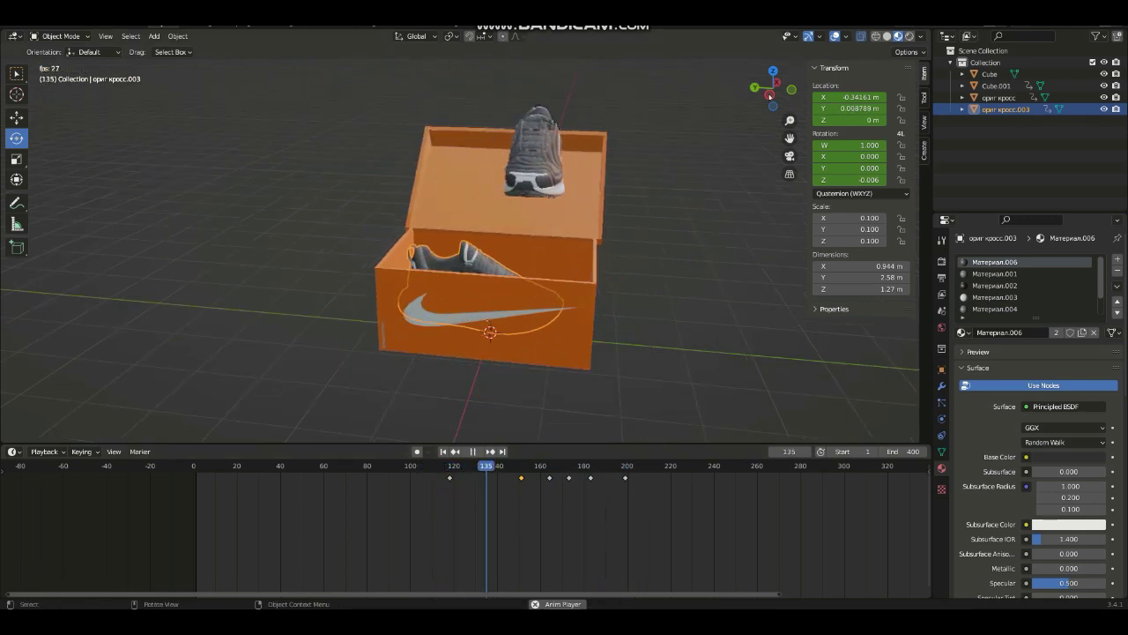
left_click_drag(772, 88, 749, 123)
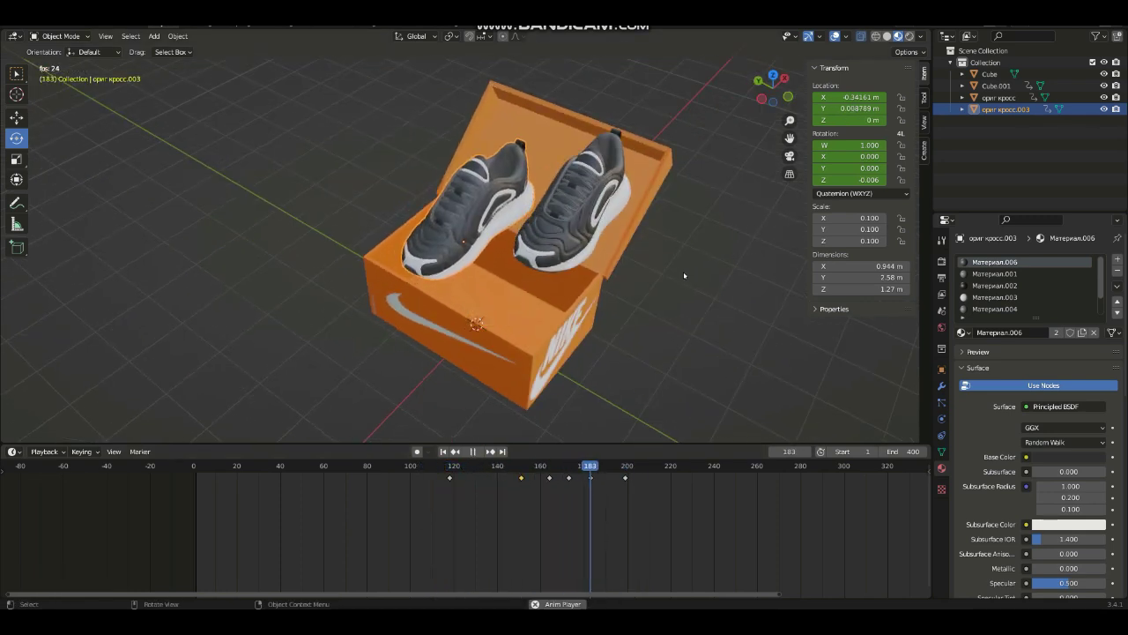
key("space")
left_click_drag(599, 466, 569, 465)
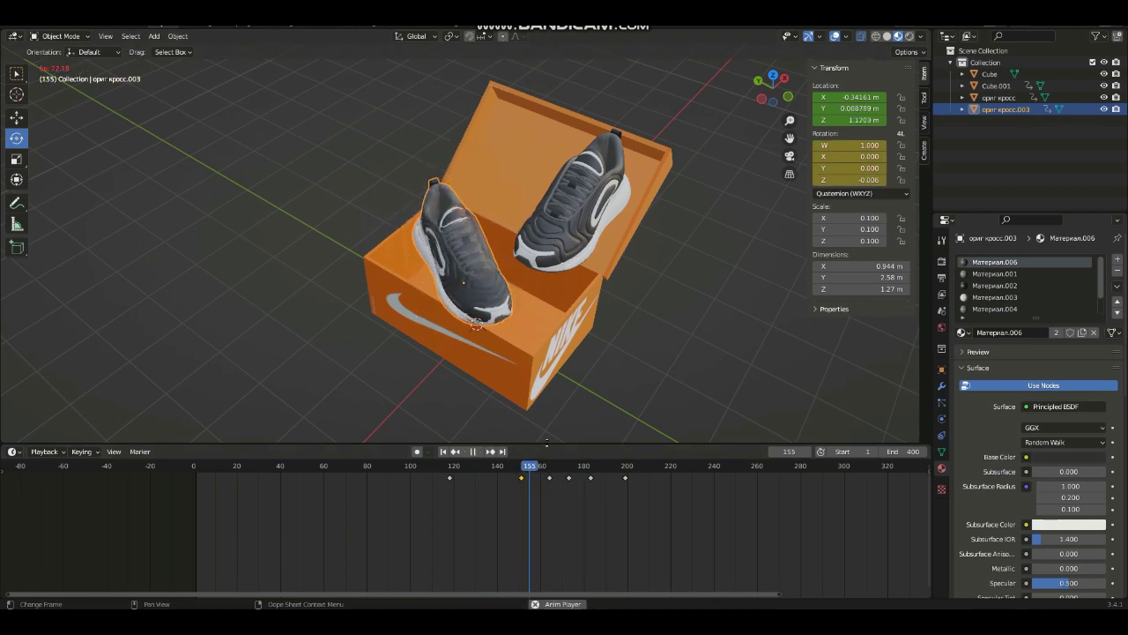
left_click(468, 466)
key("space")
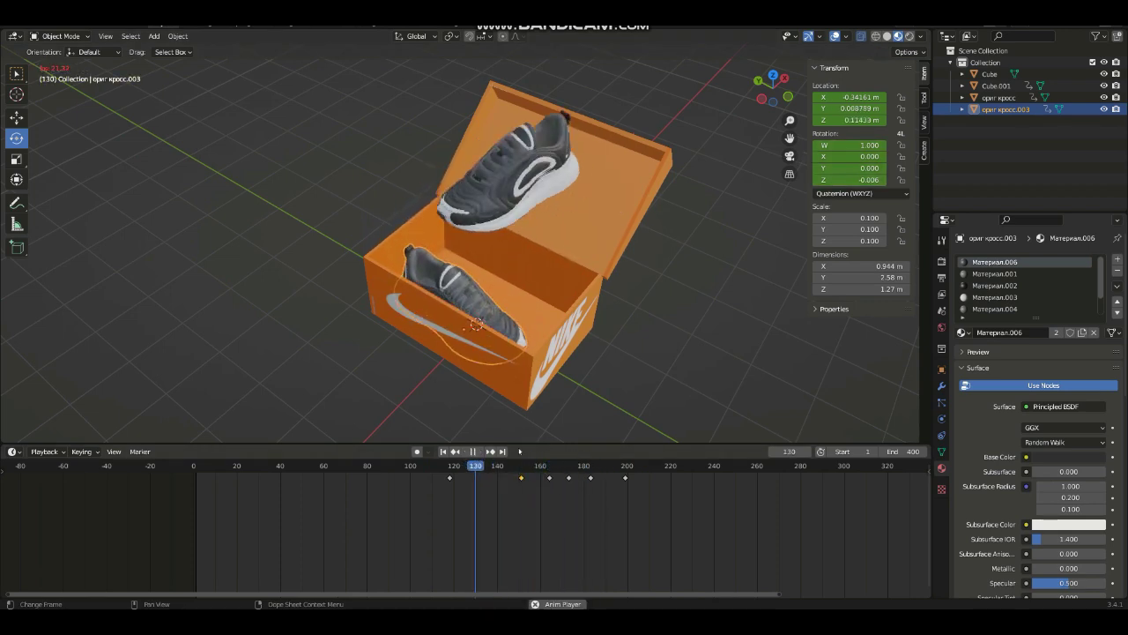
key("space")
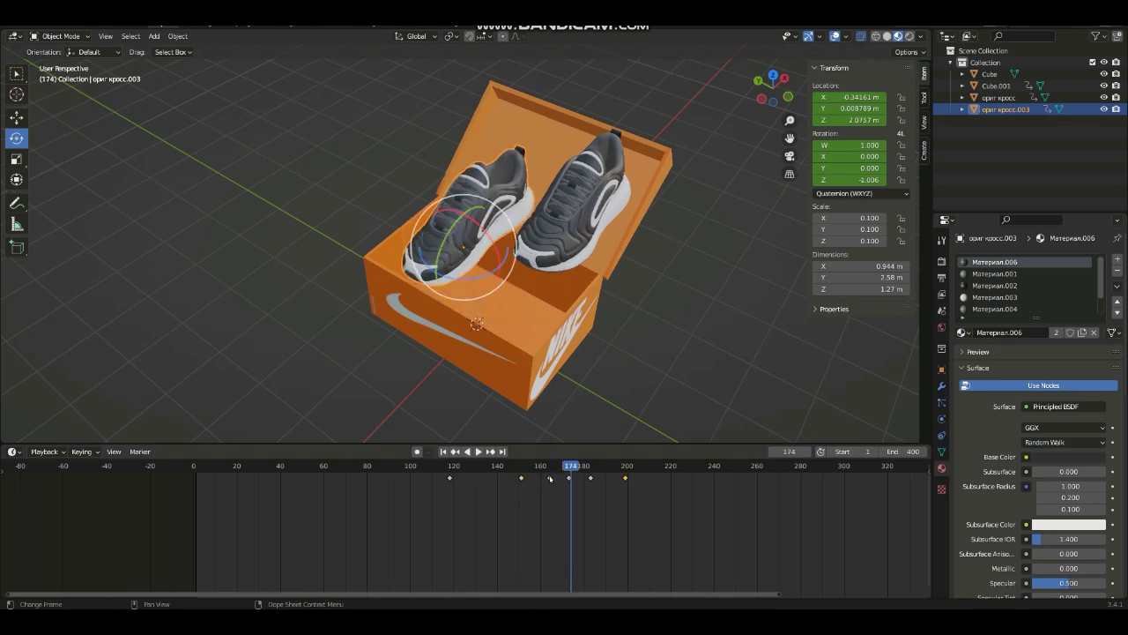
Nudge the sneaker keyframe near frame 164 a few frames later and replay to check.
left_click_drag(550, 478, 565, 477)
key("space")
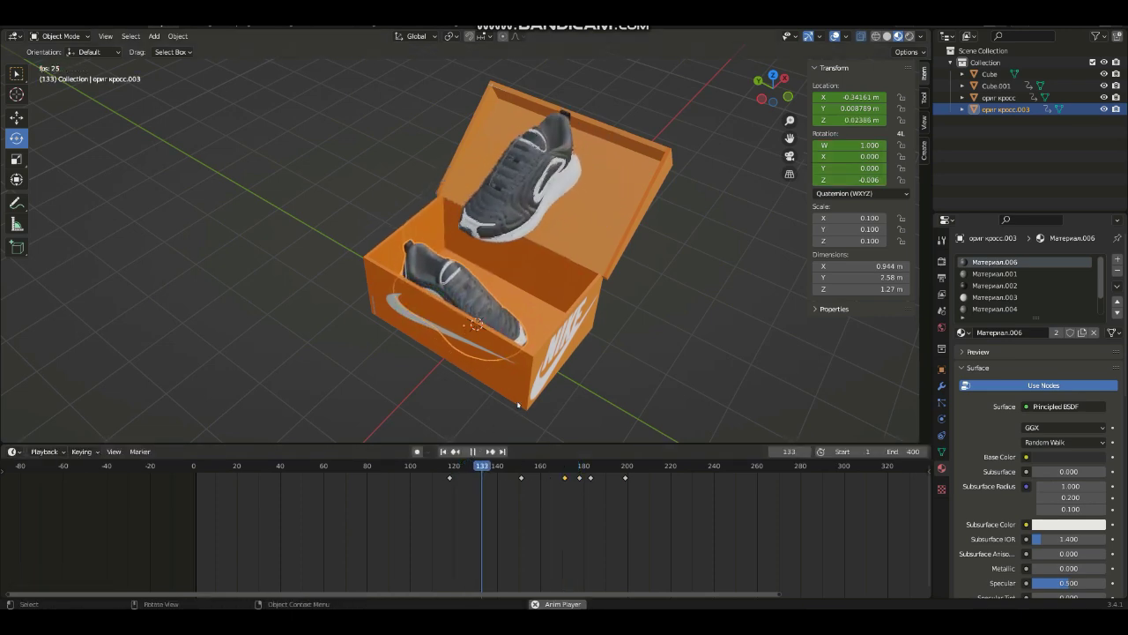
key("space")
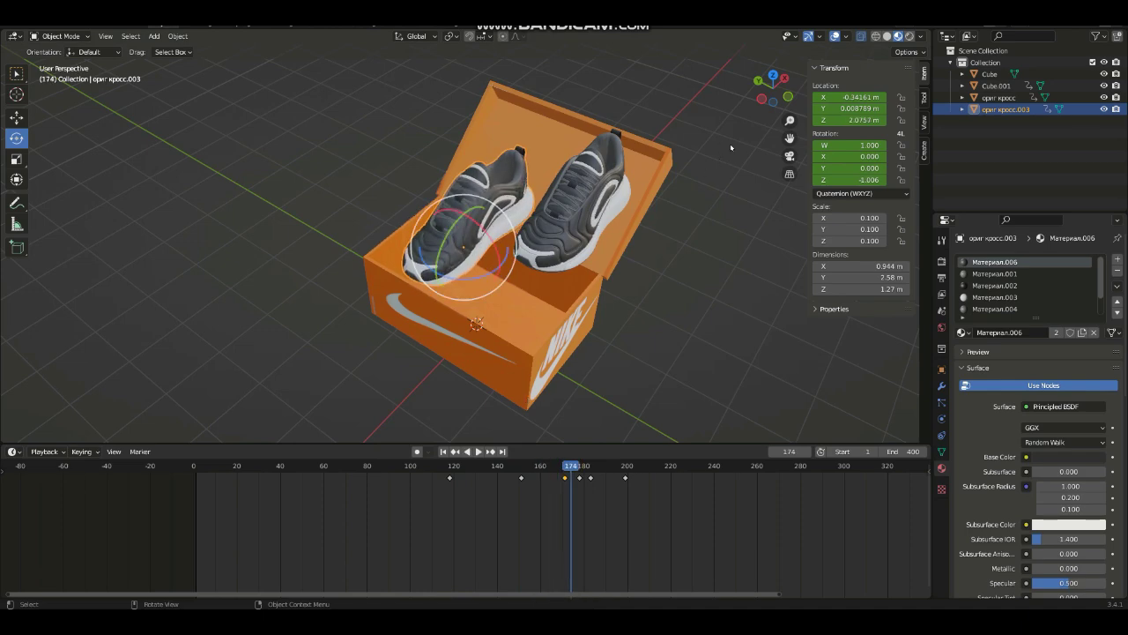
left_click_drag(760, 88, 670, 238)
key("space")
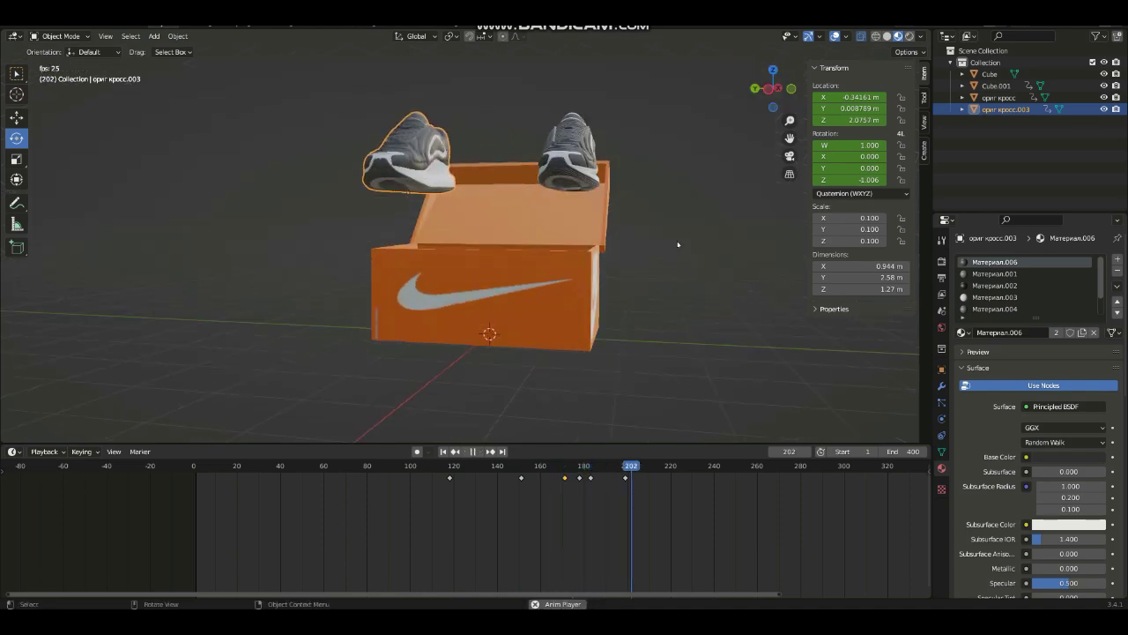
key("space")
Replay from a higher angle, then rest at frame 200 in a top-down view.
left_click_drag(776, 88, 557, 332)
key("space")
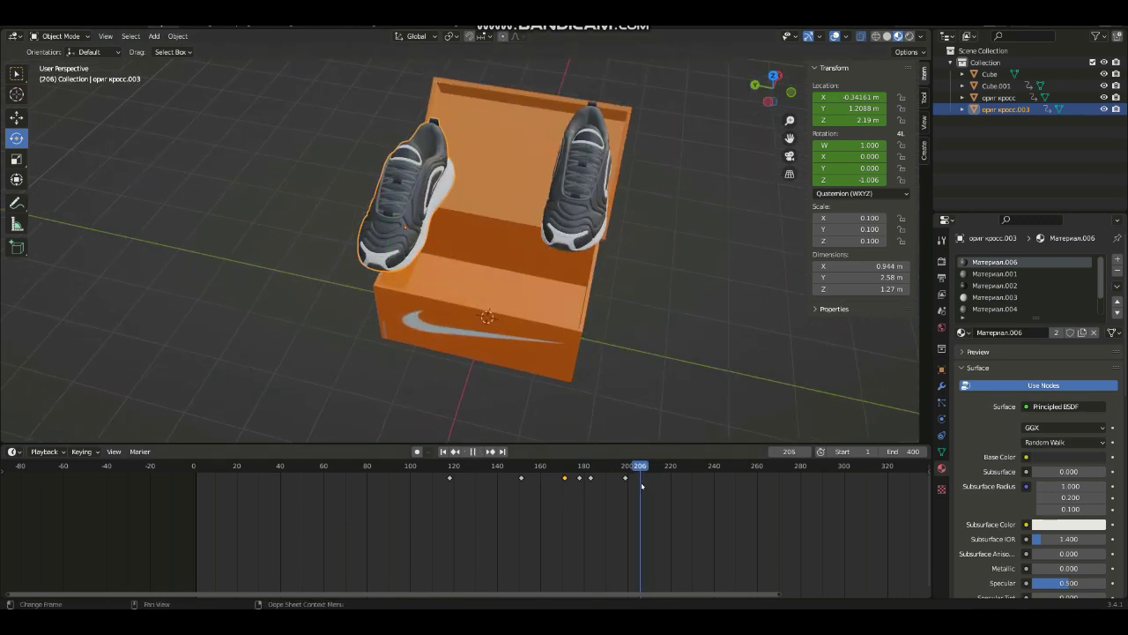
key("space")
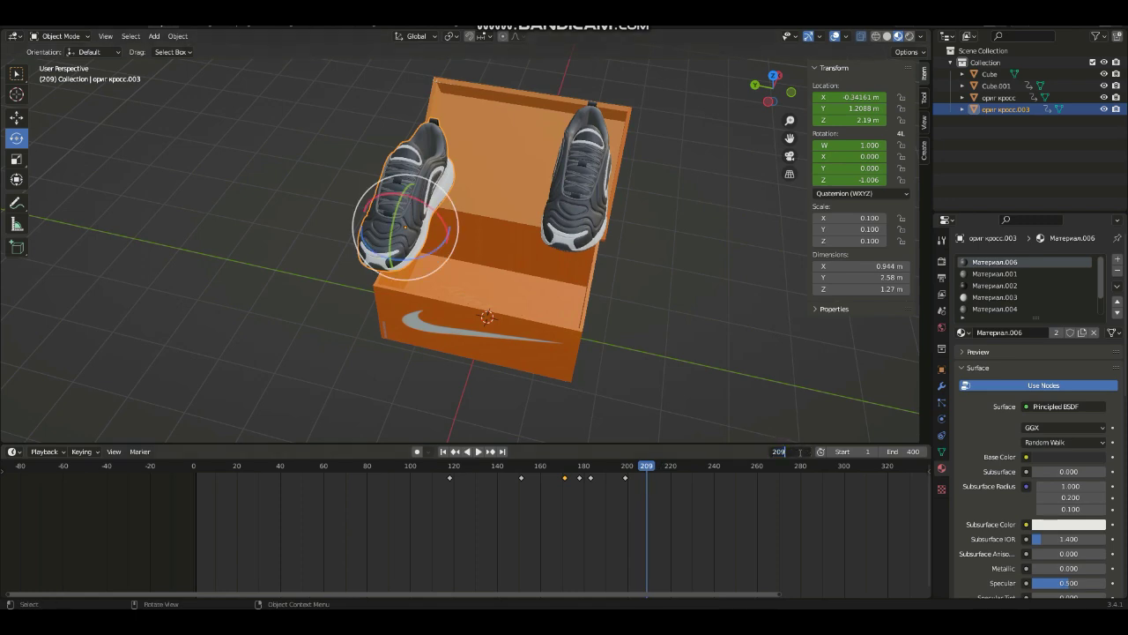
type("200")
key("Return")
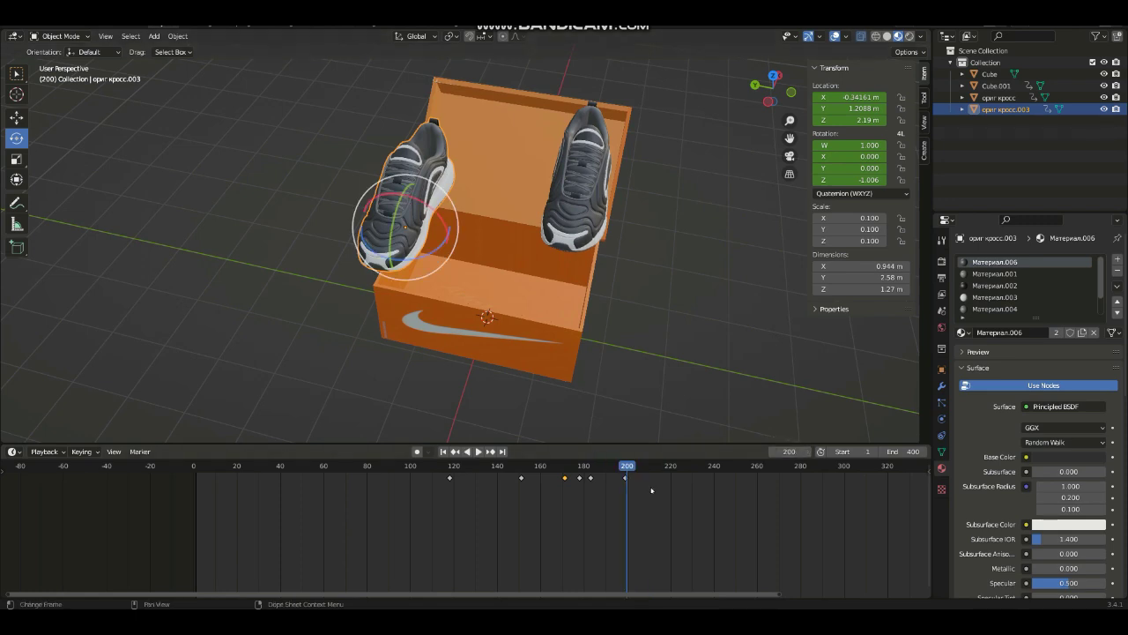
left_click(775, 76)
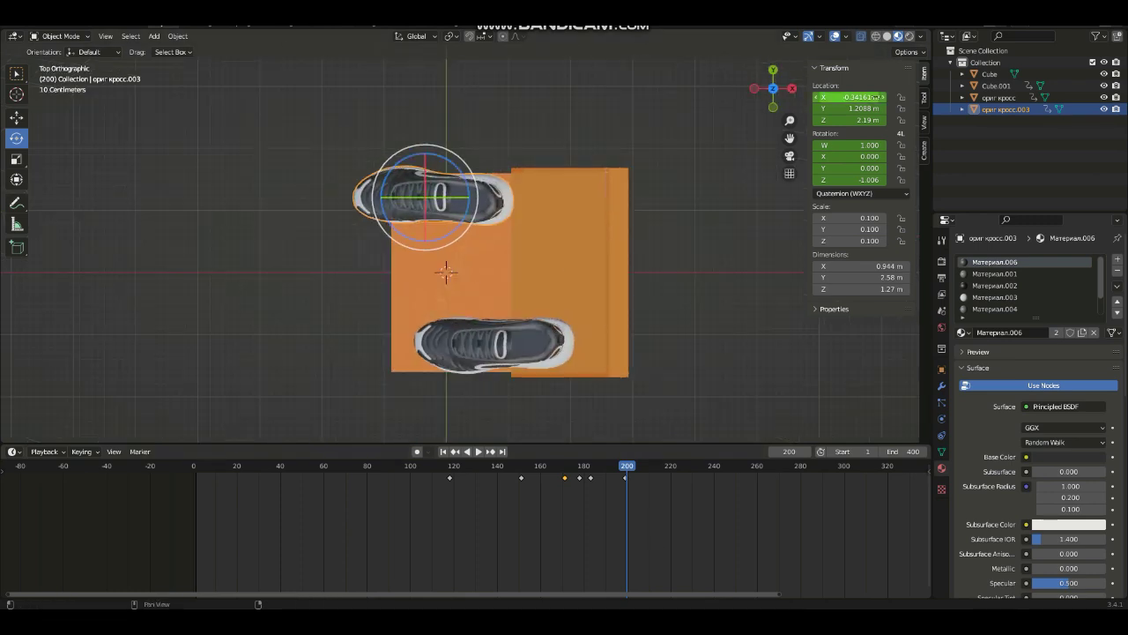
Key the top shoe at frame 200, then move it to Y 0.47 m and key it at frame 210.
key("i")
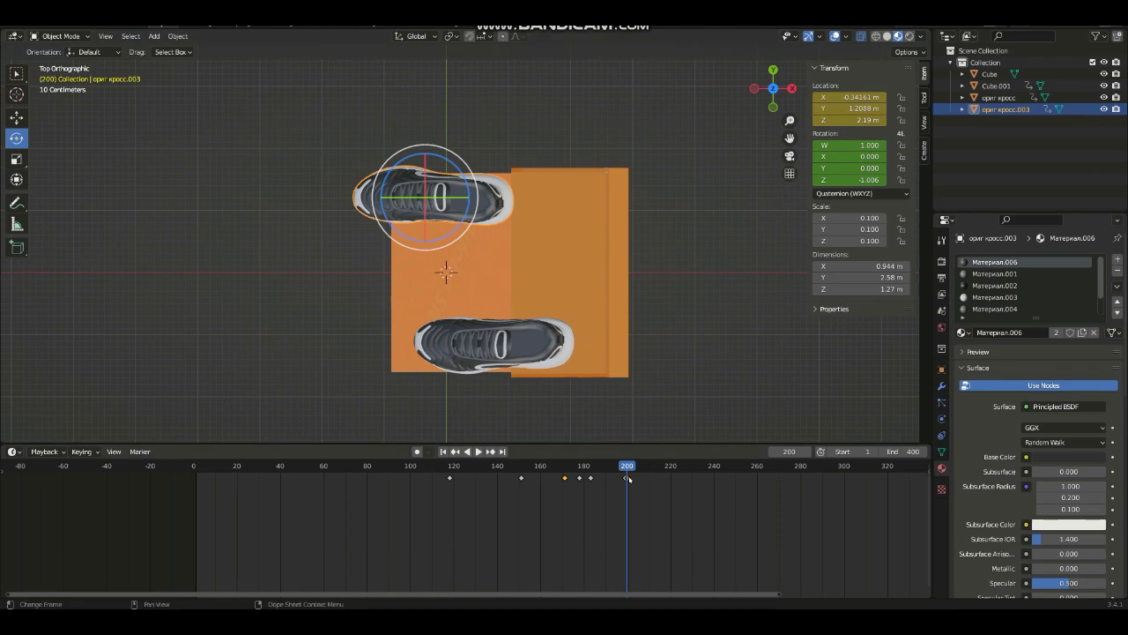
left_click_drag(631, 468, 643, 473)
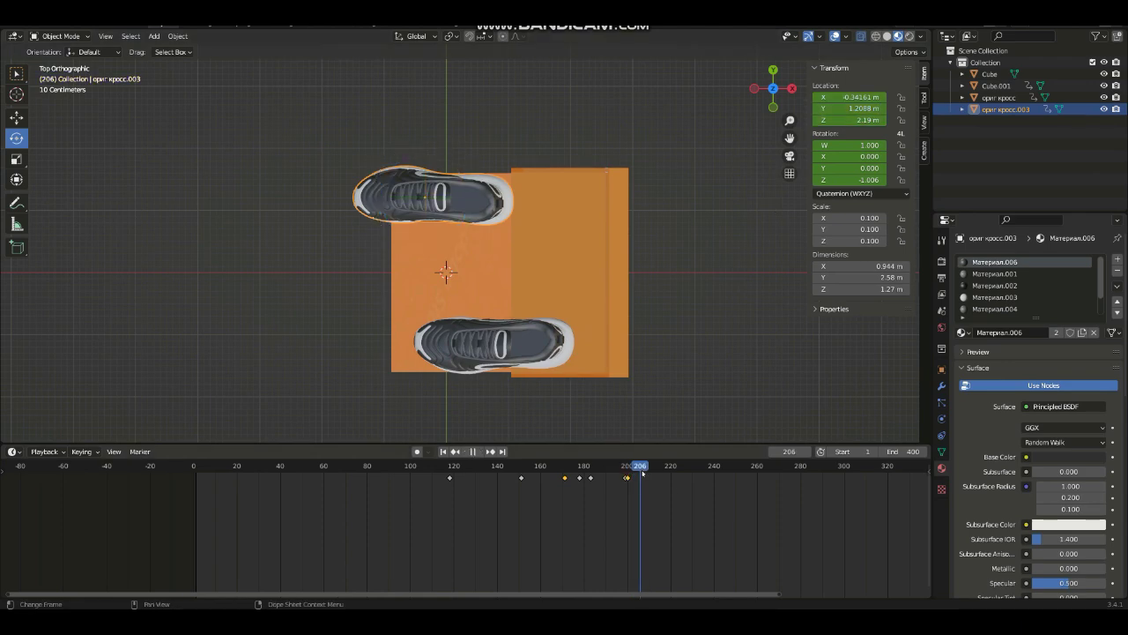
left_click_drag(652, 487, 649, 488)
key("g")
key("y")
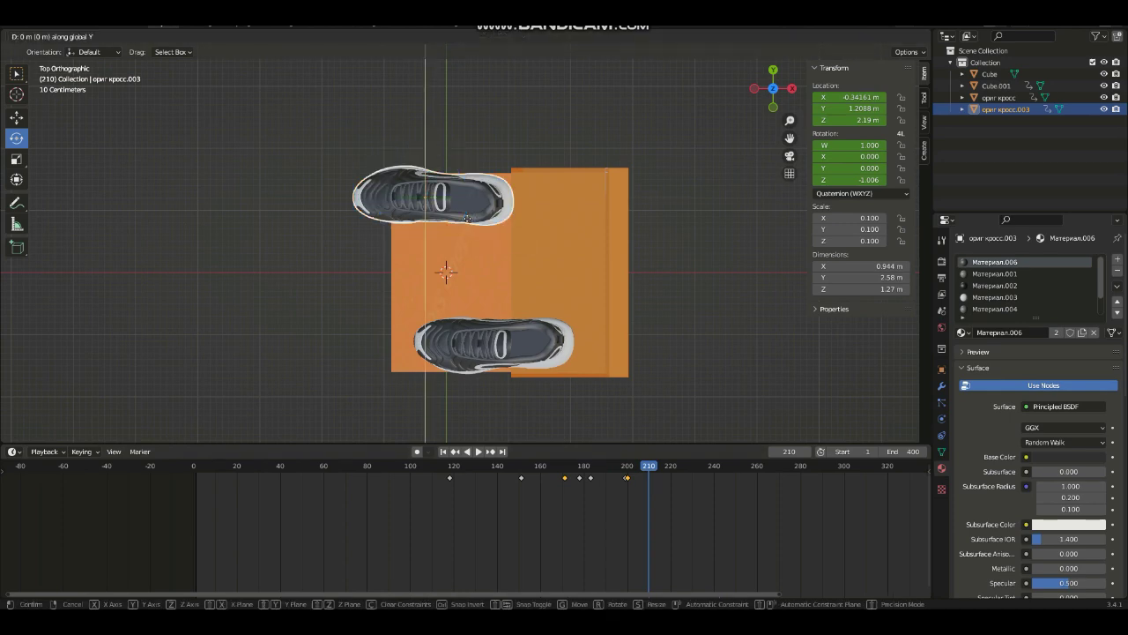
left_click(468, 281)
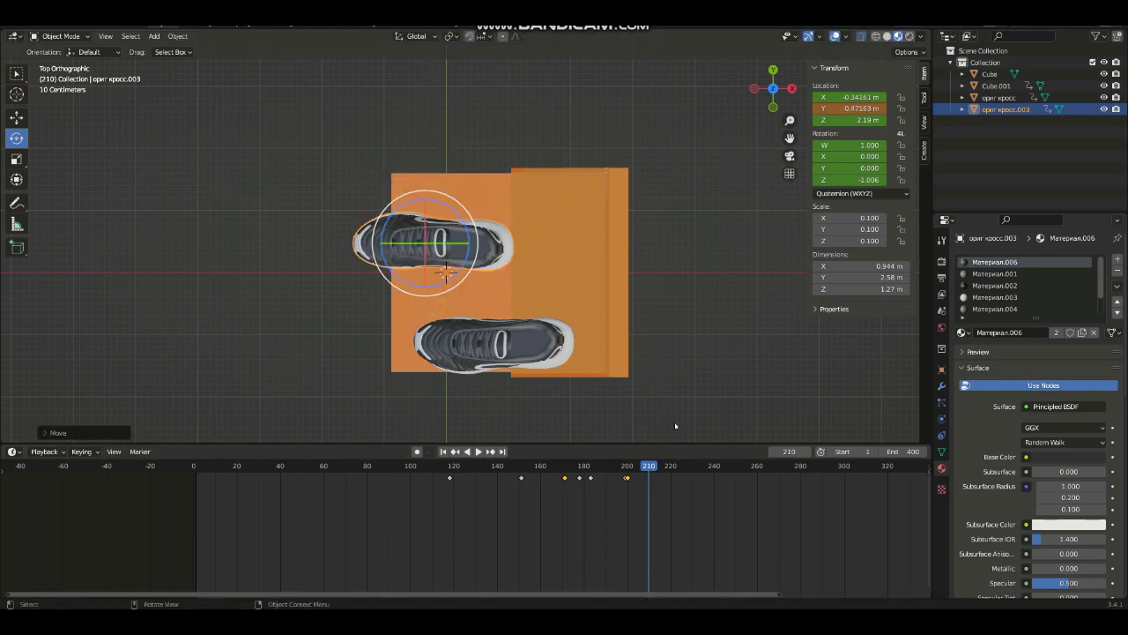
right_click(835, 114)
left_click(776, 112)
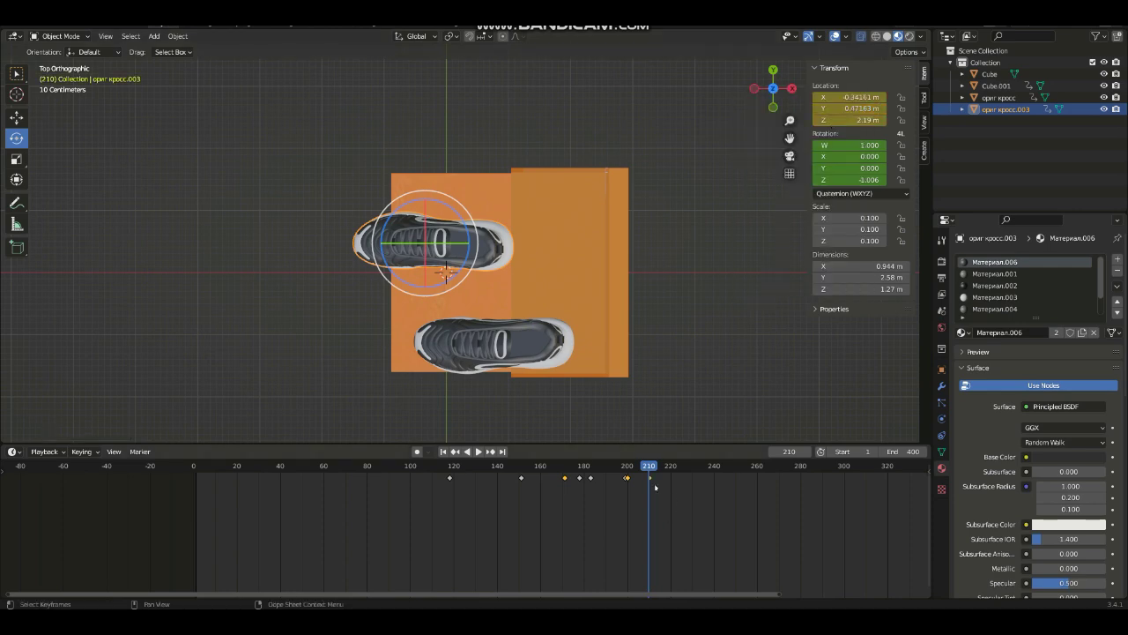
left_click_drag(652, 471, 630, 484)
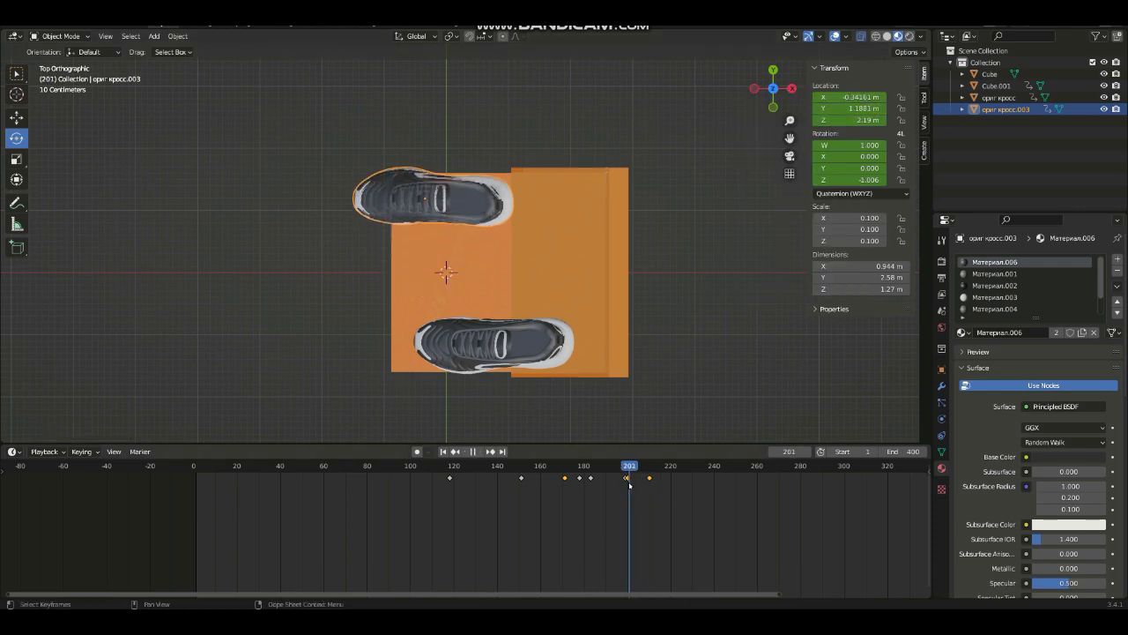
key("space")
Key the bottom shoe's location at frames 200 and 210, then slide it further left on X.
left_click(537, 342)
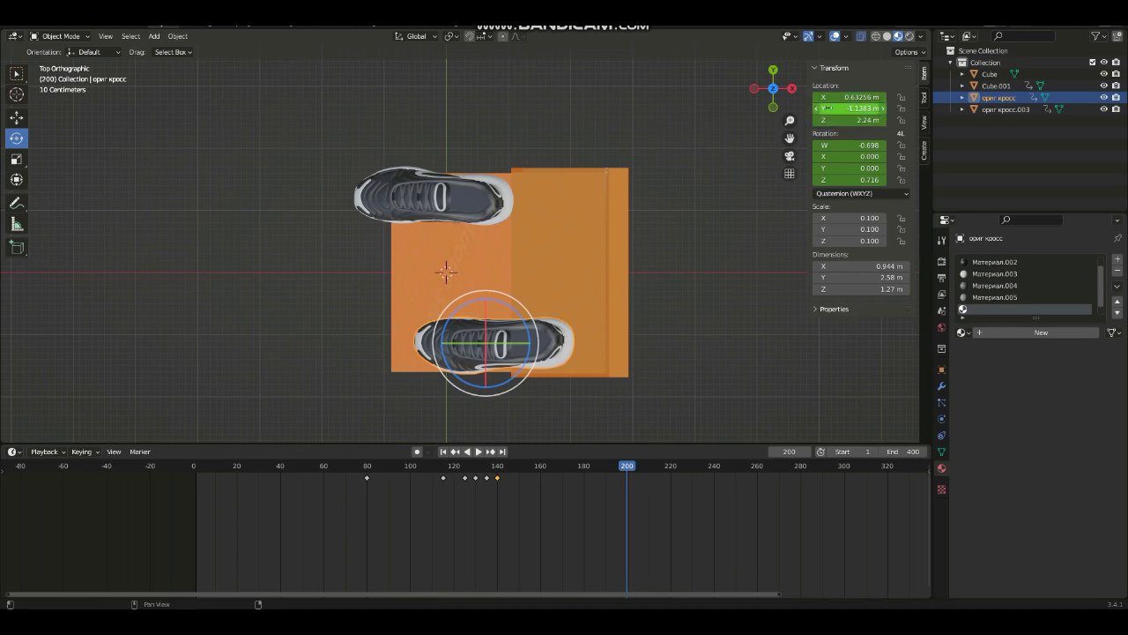
right_click(831, 99)
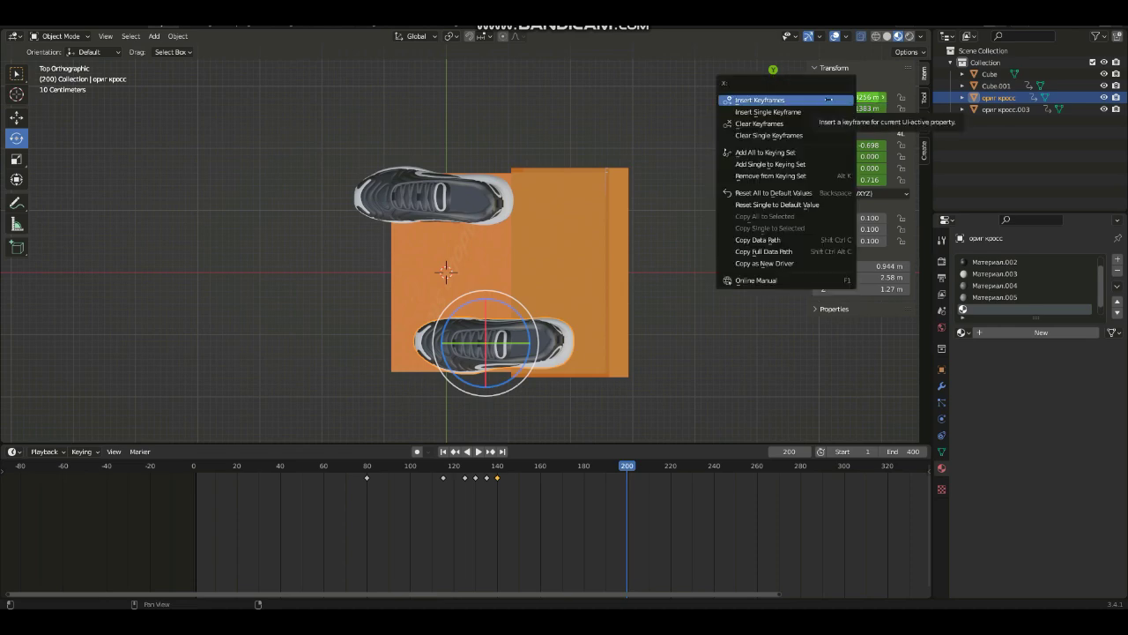
left_click(828, 99)
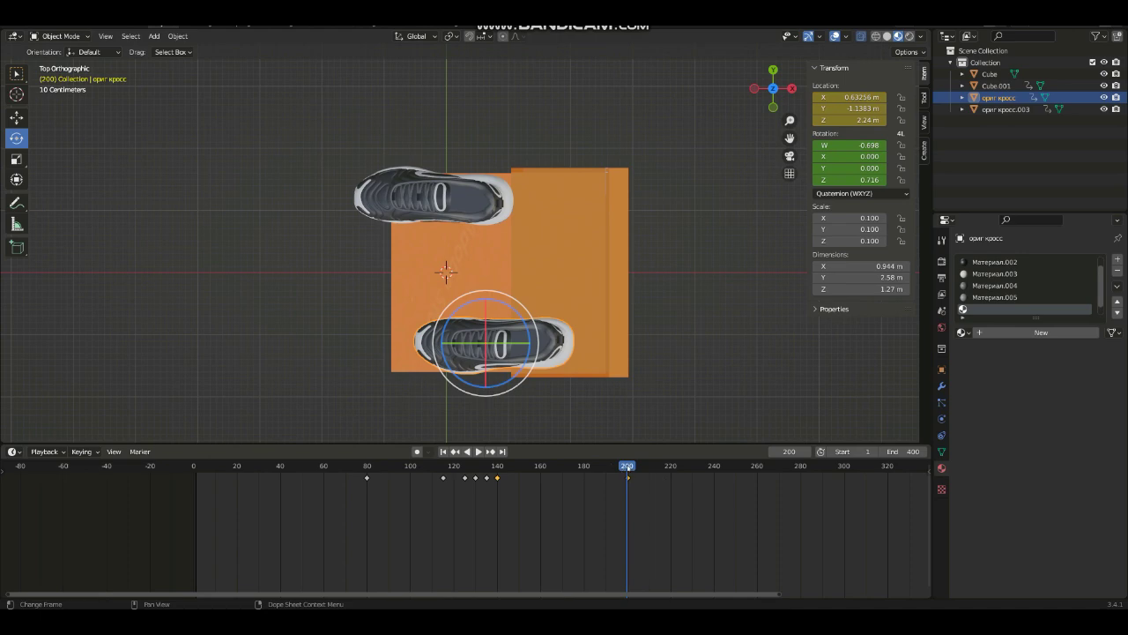
key("space")
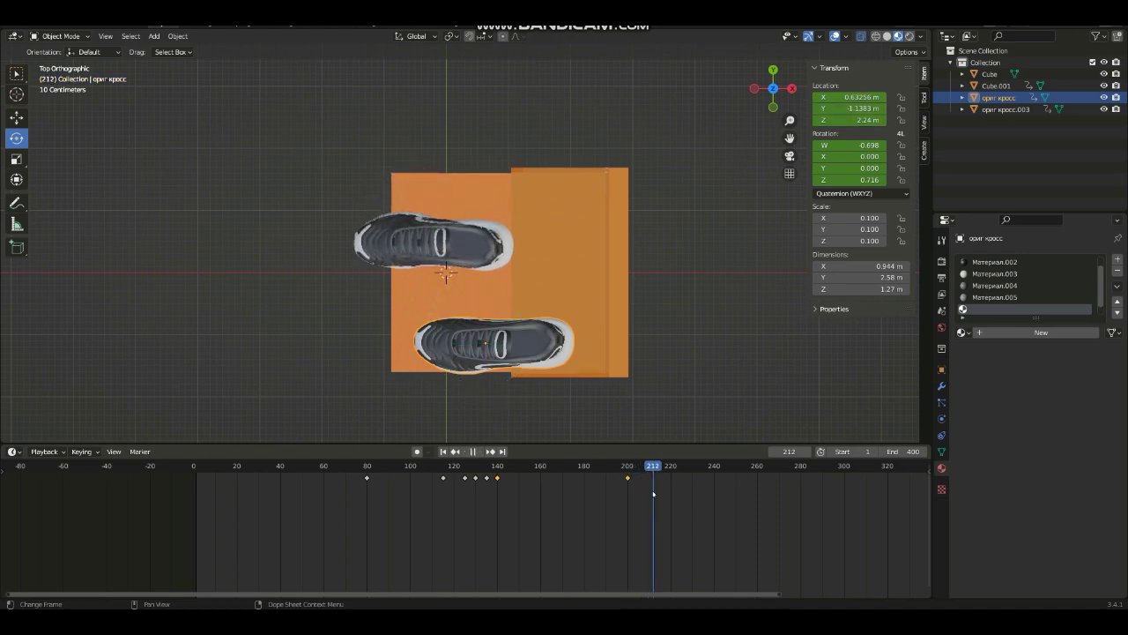
key("space")
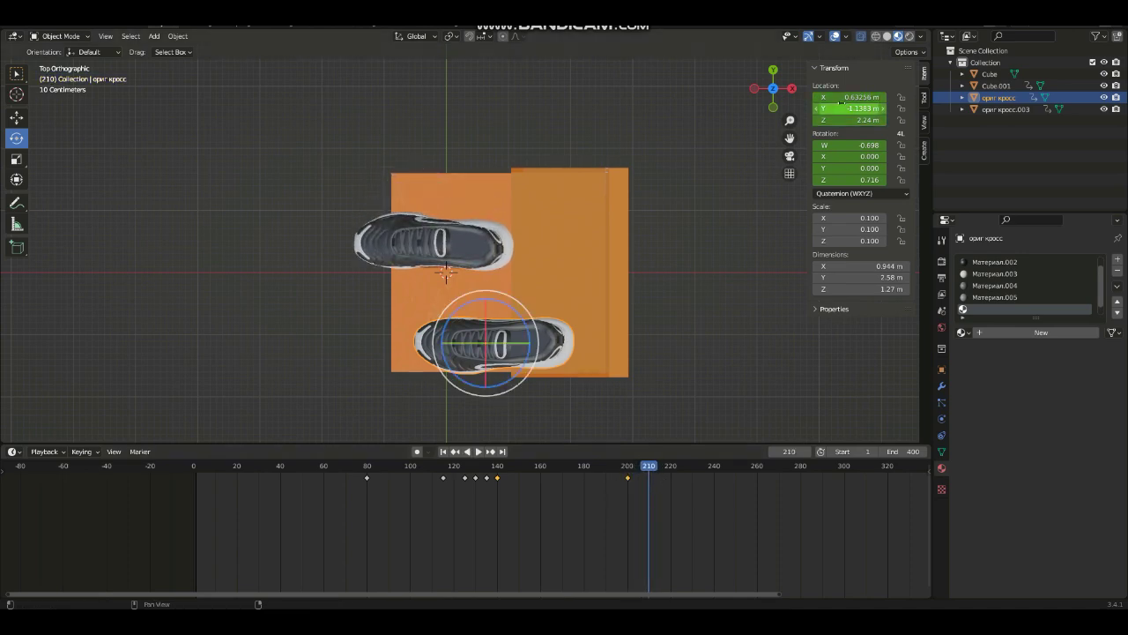
right_click(837, 97)
left_click(833, 98)
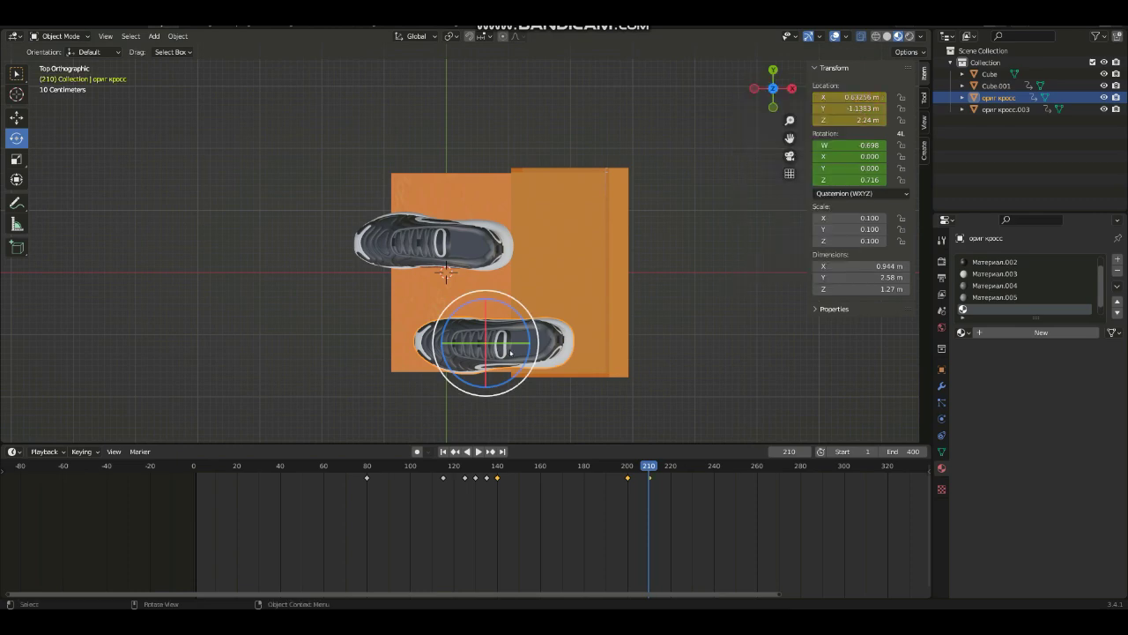
key("g")
key("x")
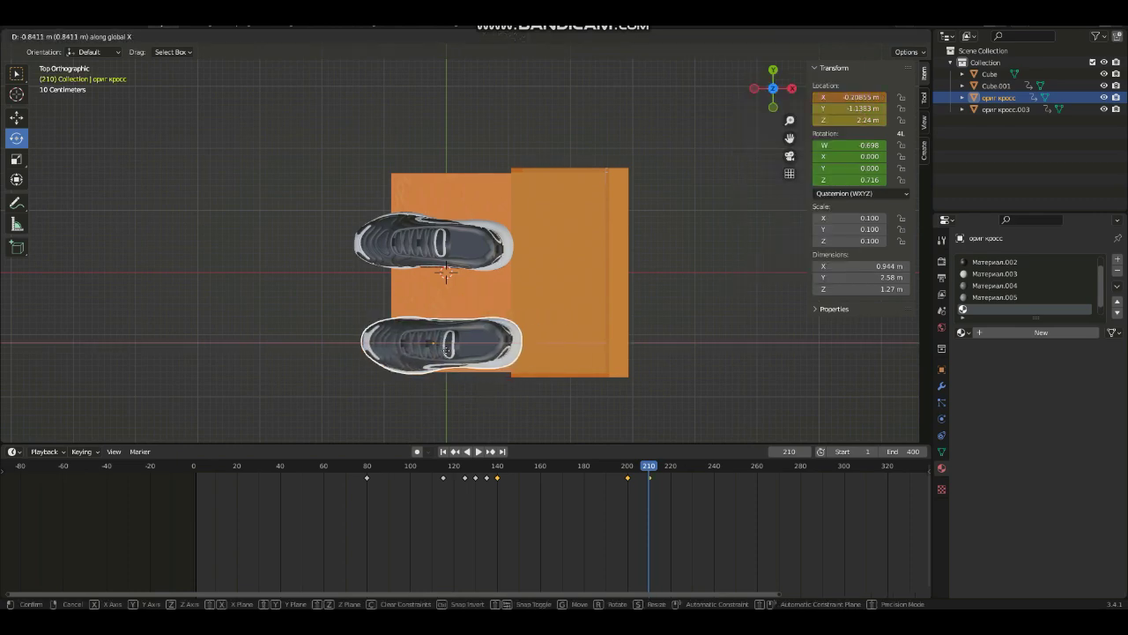
left_click(441, 349)
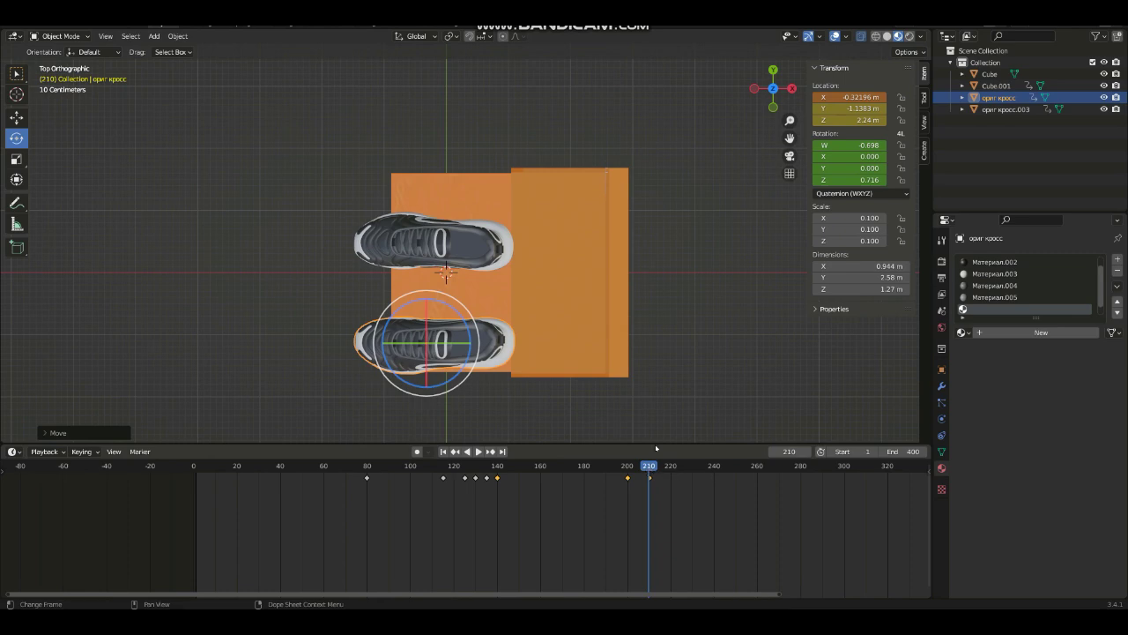
Preview the slide and undo the lower sneaker's extra leftward move at frame 210.
key("space")
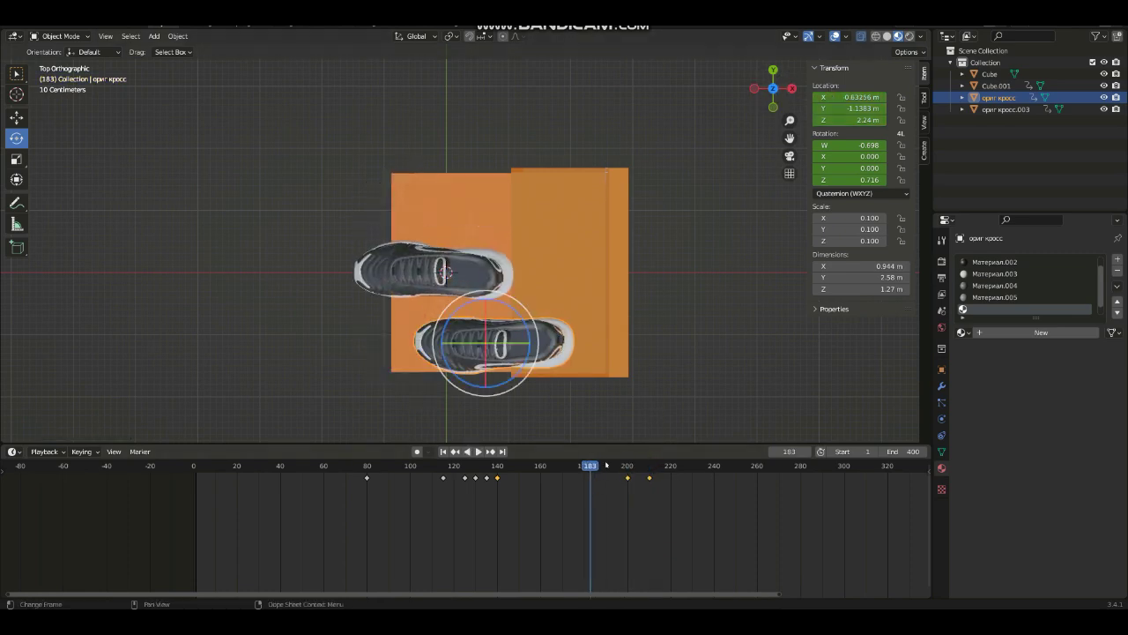
key("space")
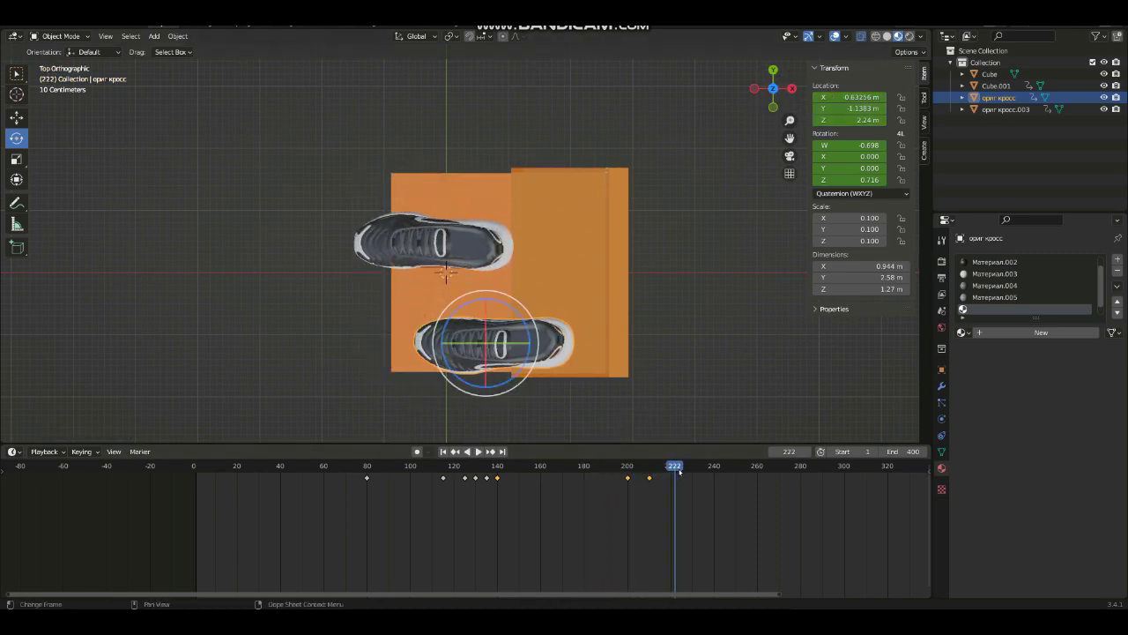
left_click_drag(677, 467, 650, 465)
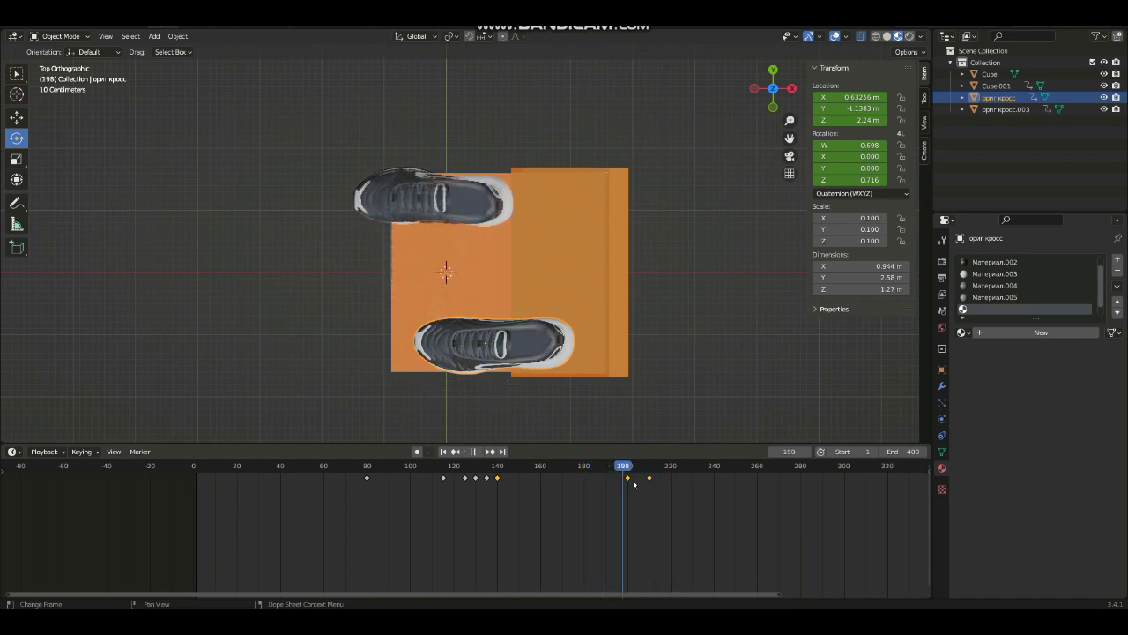
key("Left")
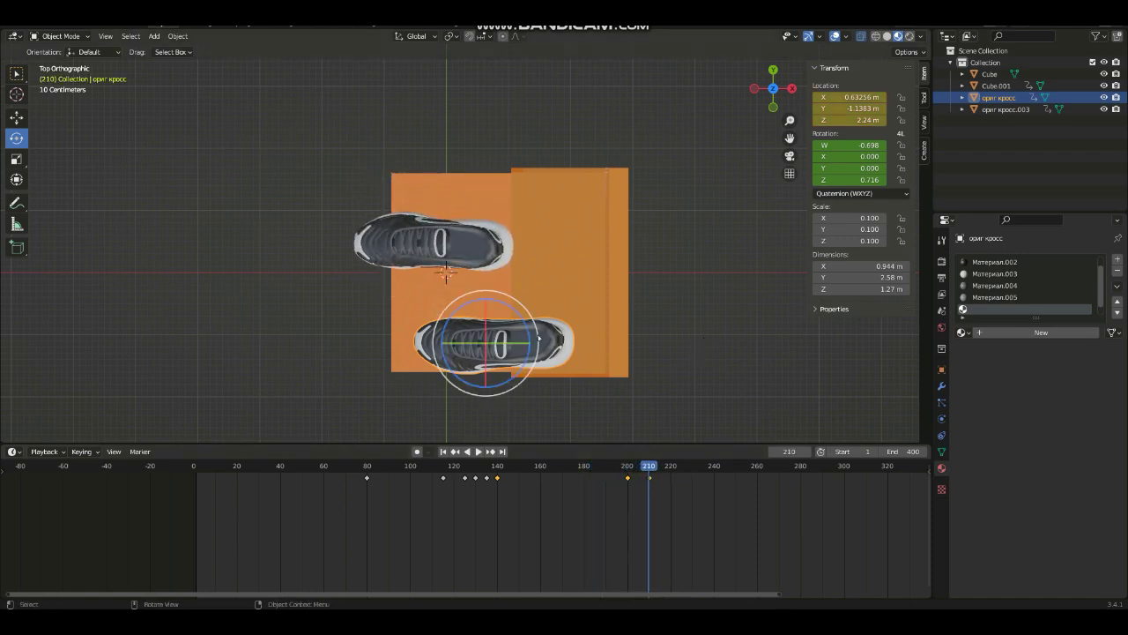
key("ctrl+z")
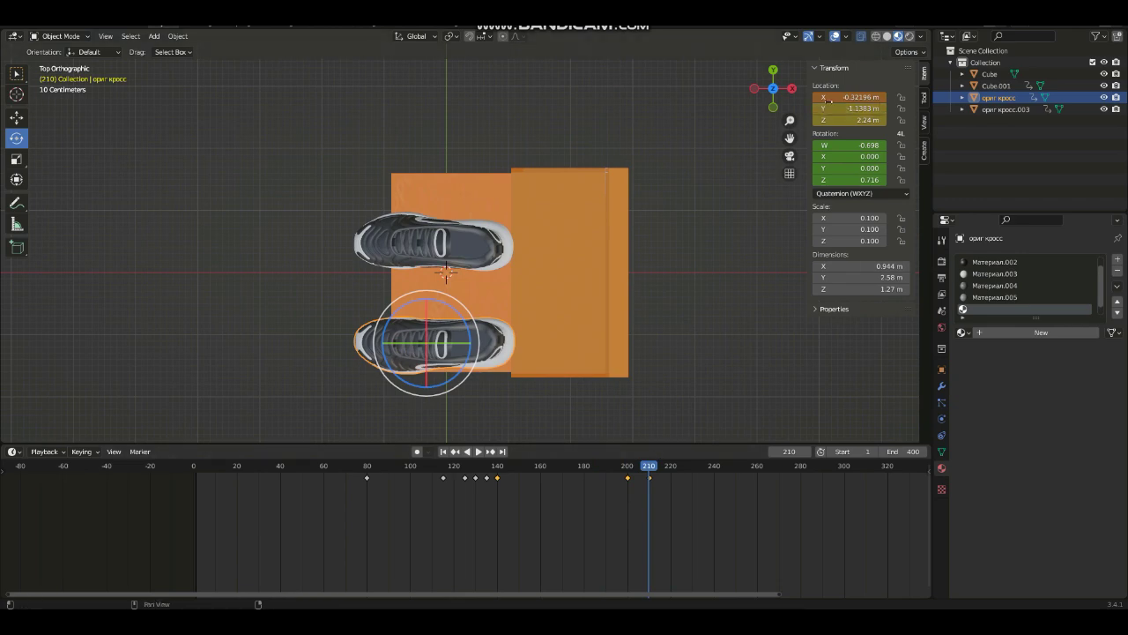
Move the lower sneaker's keyframe from 210 to 220 and preview the longer slide.
key("ctrl+shift+space")
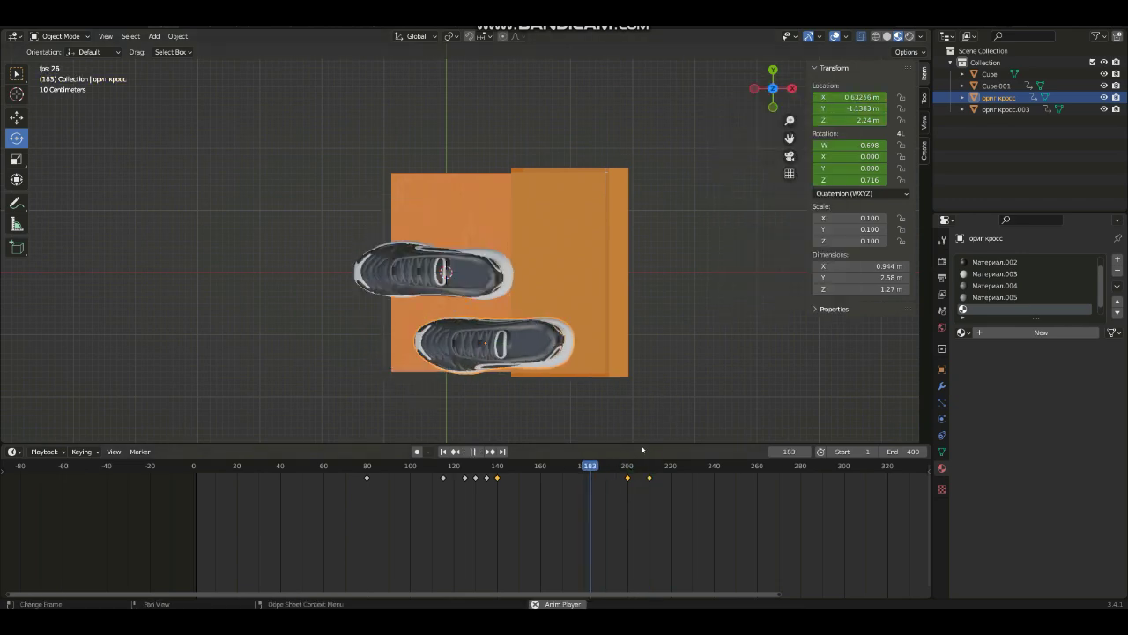
key("space")
mouse_move(665, 467)
left_mouse_down()
mouse_move(567, 467)
mouse_move(617, 468)
mouse_move(657, 491)
left_mouse_up()
left_click(671, 500)
key("space")
left_click_drag(645, 482, 628, 482)
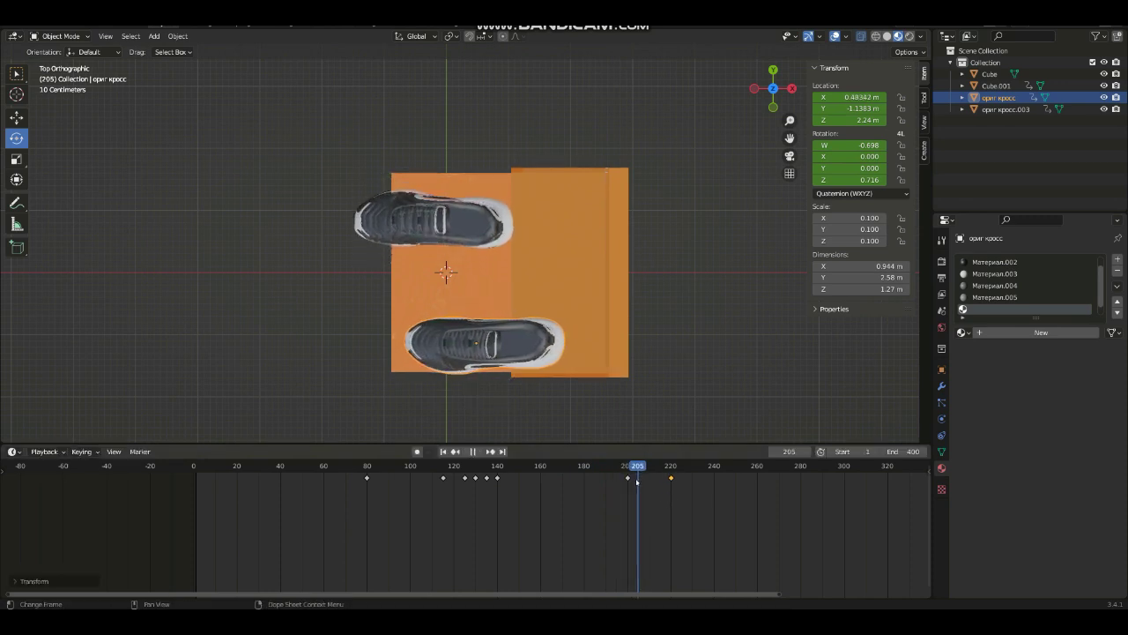
key("space")
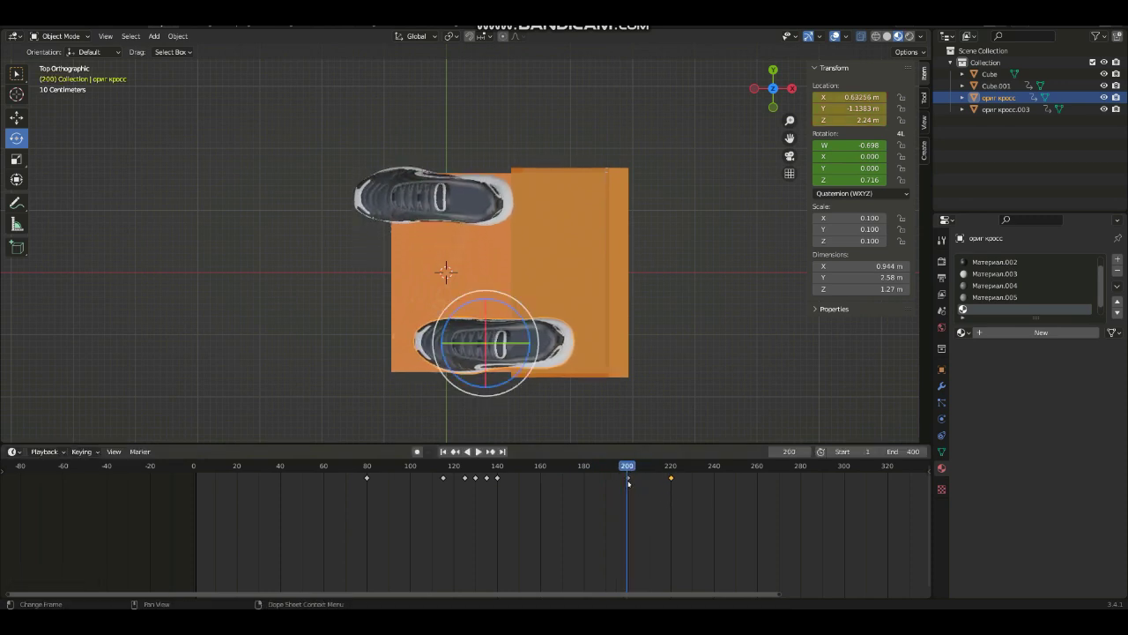
Replay the animation and stop at frame 215.
right_click(823, 107)
left_click(750, 144)
right_click(820, 109)
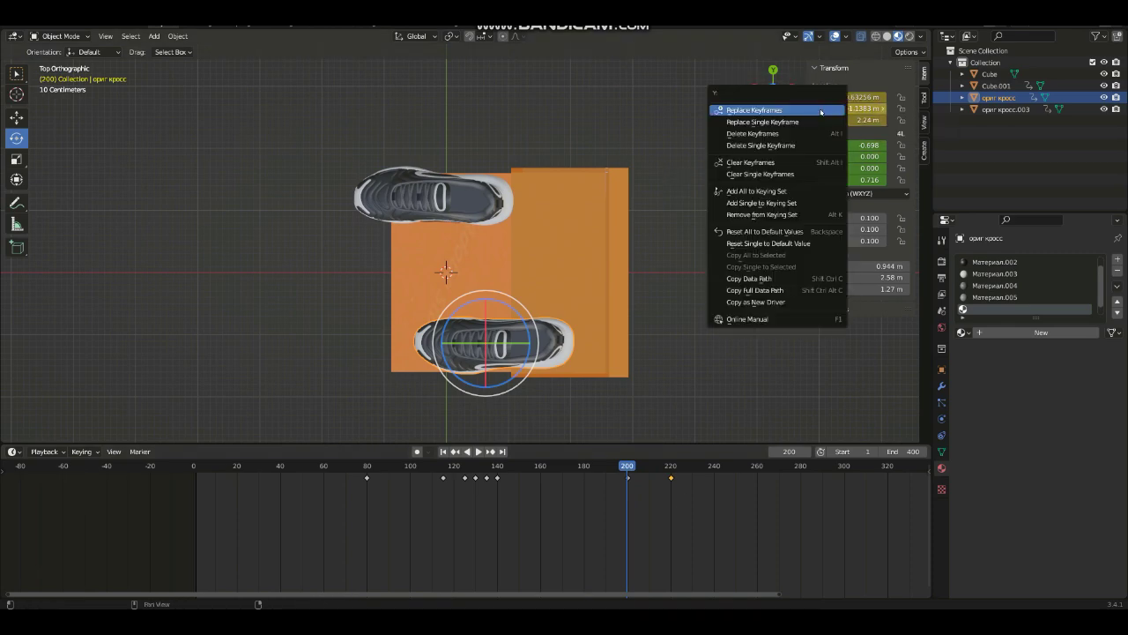
key("space")
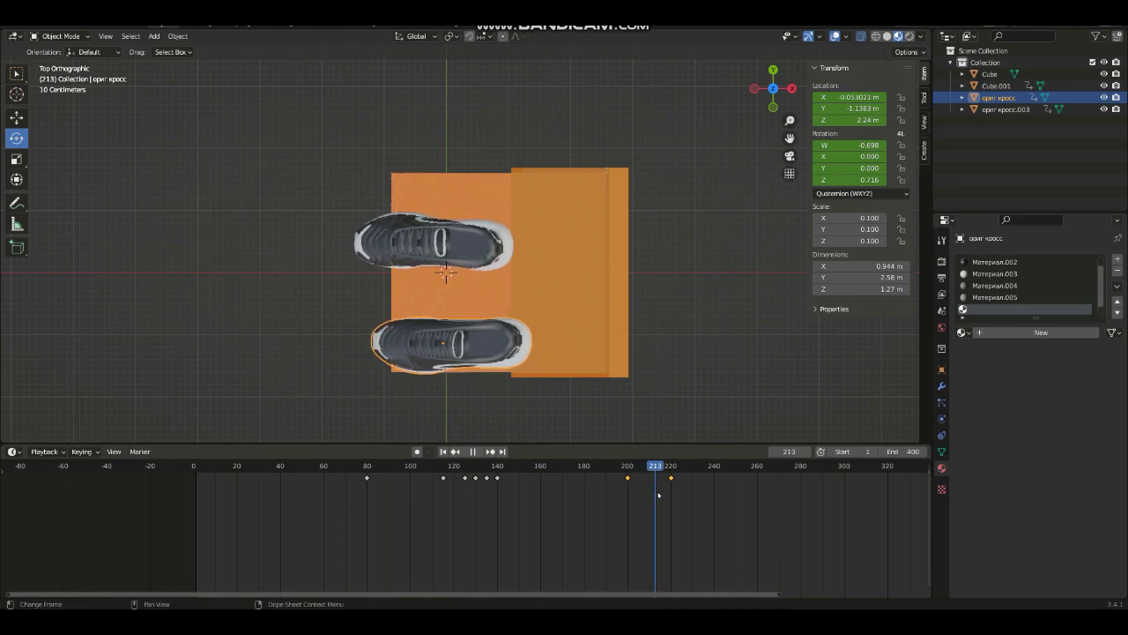
left_click_drag(664, 499, 658, 500)
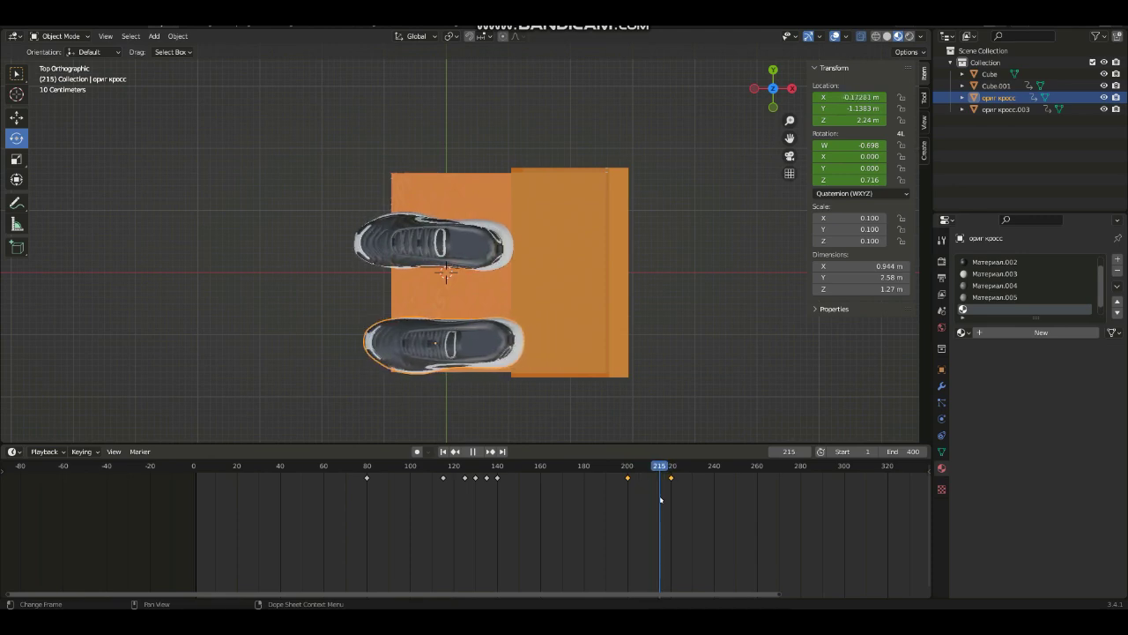
key("space")
Move the lower sneaker along Y and key its location at frame 215.
key("g")
key("y")
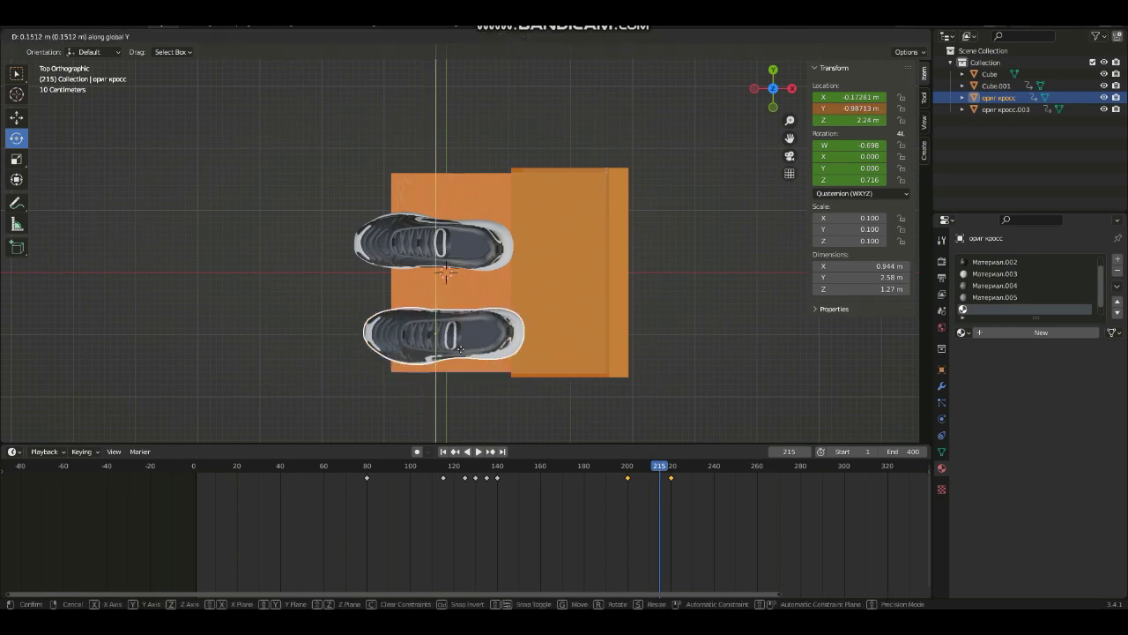
left_click(461, 321)
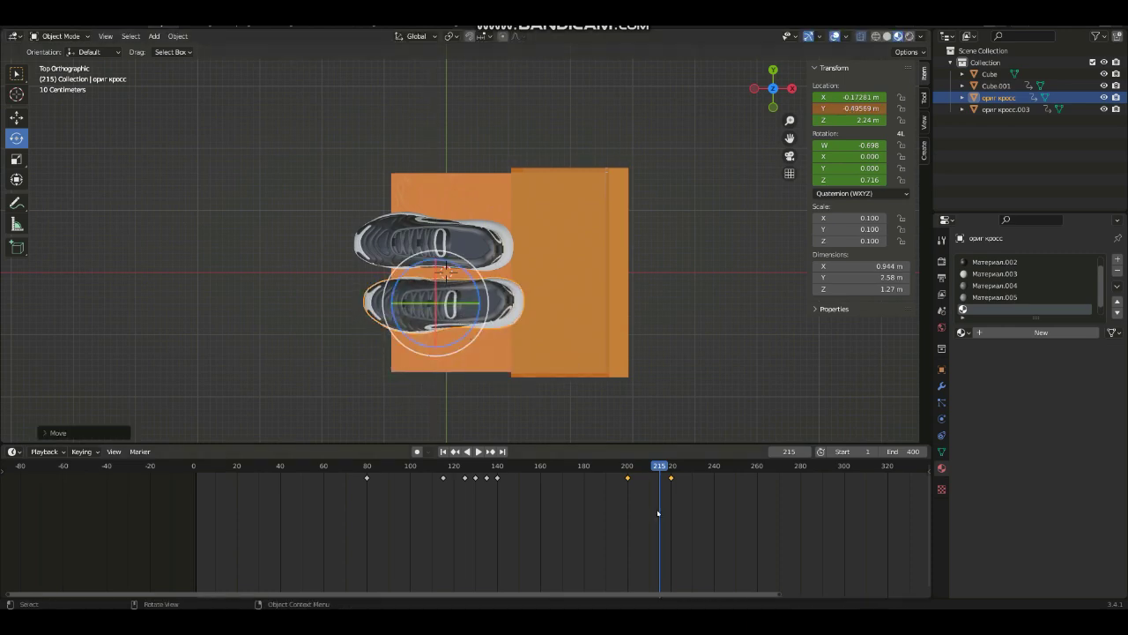
right_click(826, 114)
left_click(826, 109)
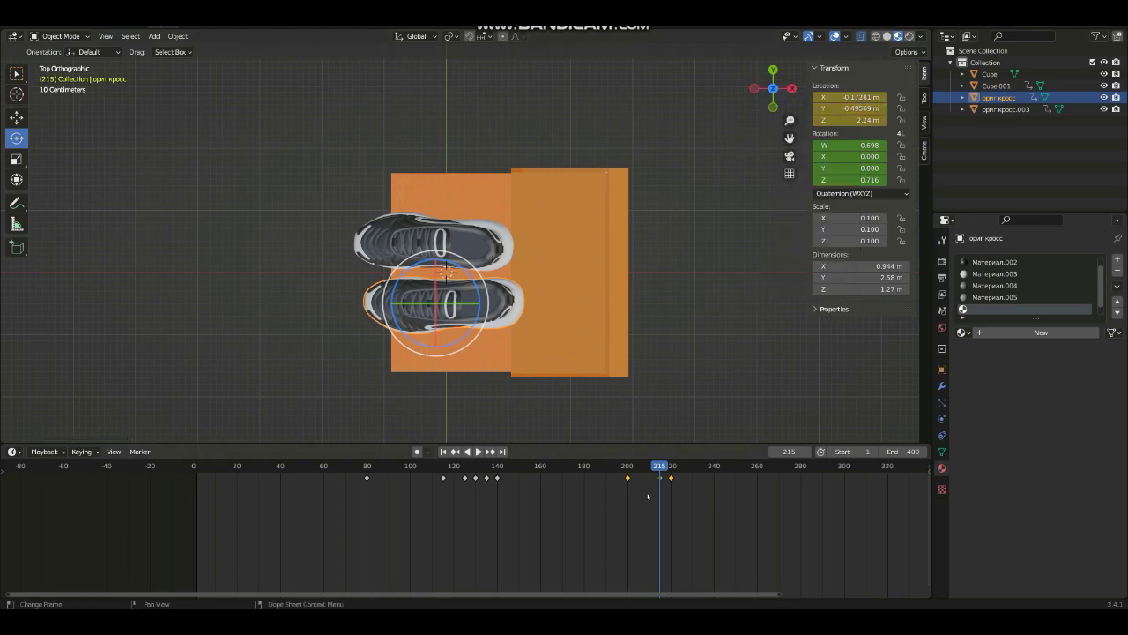
key("space")
left_click_drag(673, 466, 631, 465)
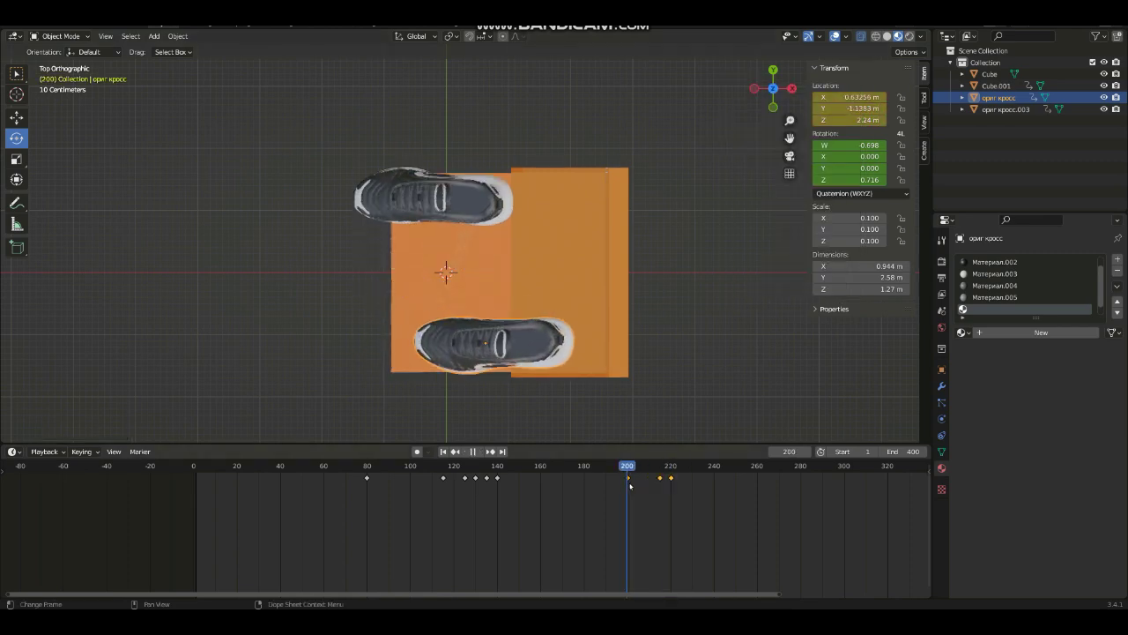
left_click(659, 466)
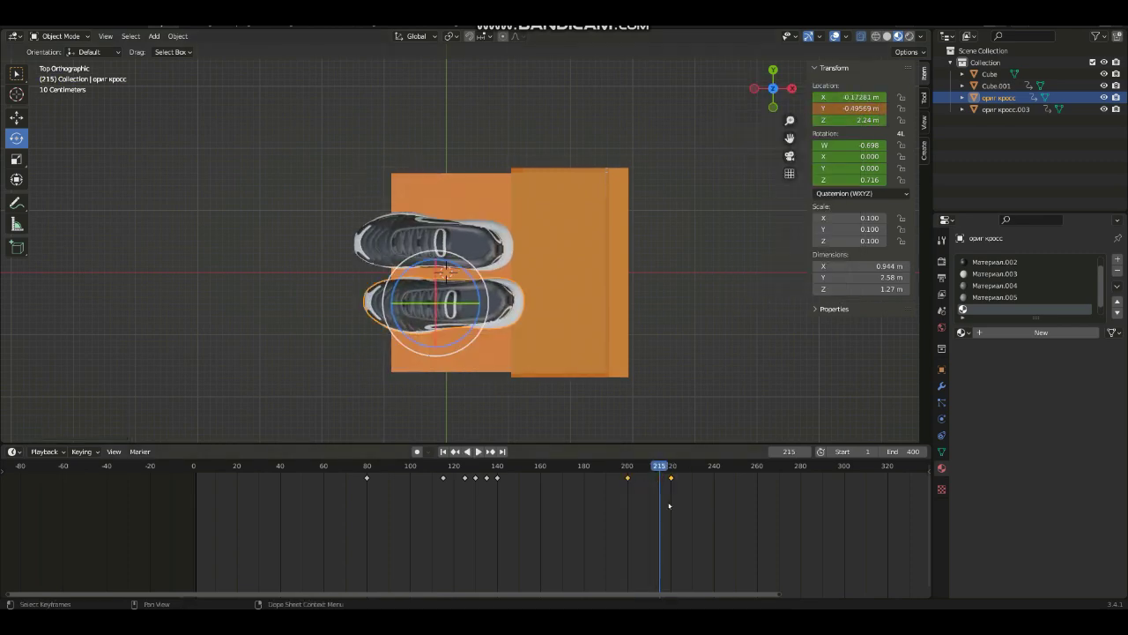
Key the lower sneaker's location at frame 200 and play the slide back.
key("space")
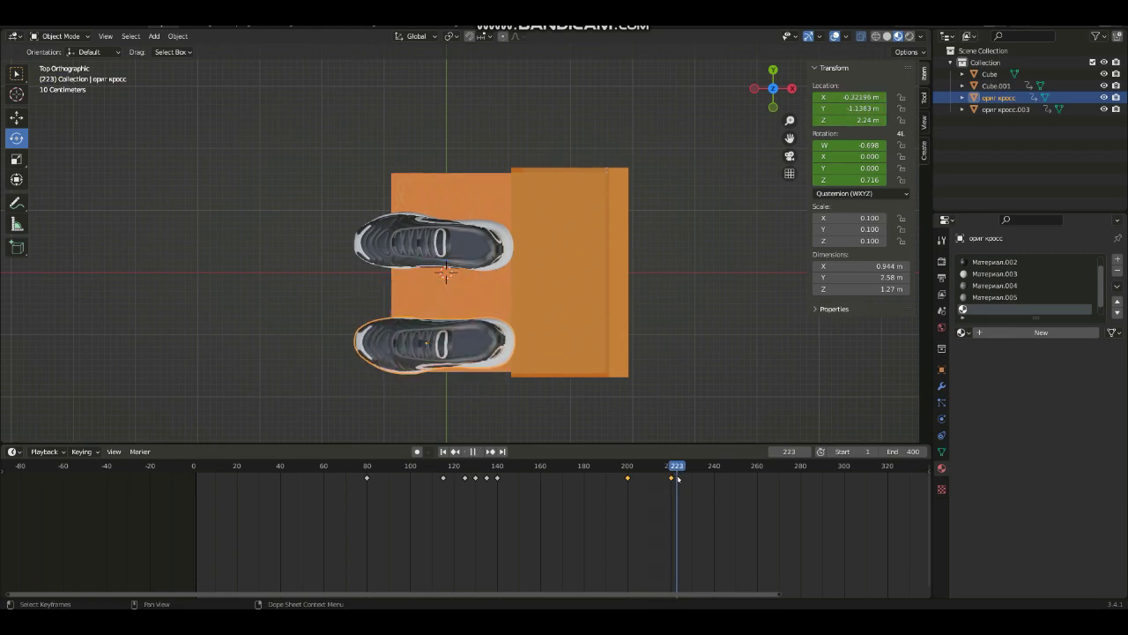
key("space")
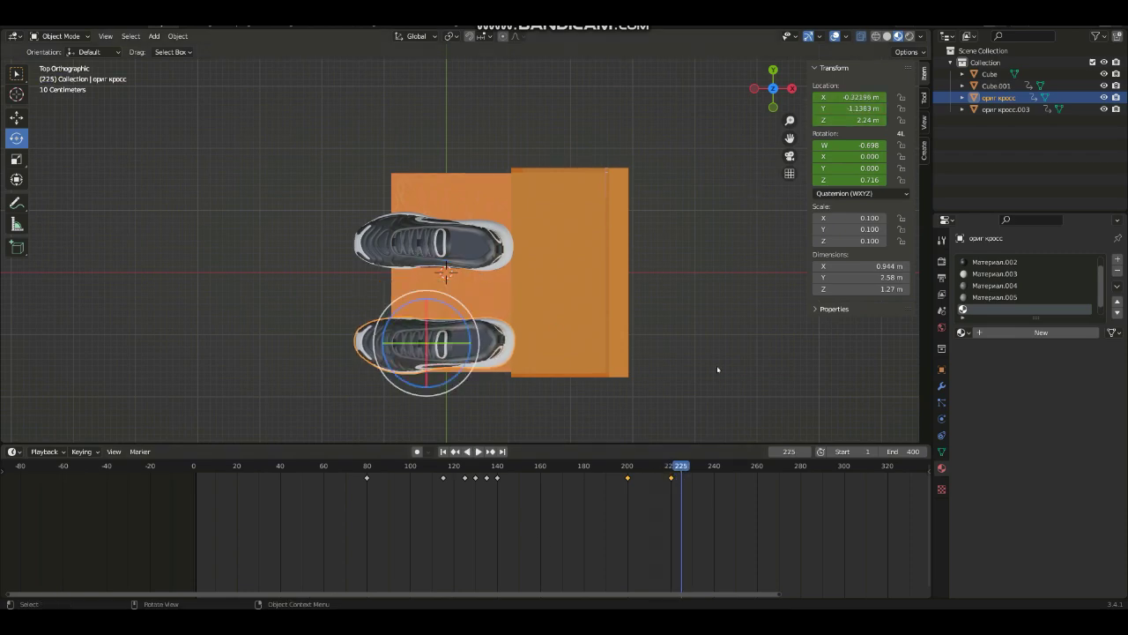
key("space")
left_click(626, 476)
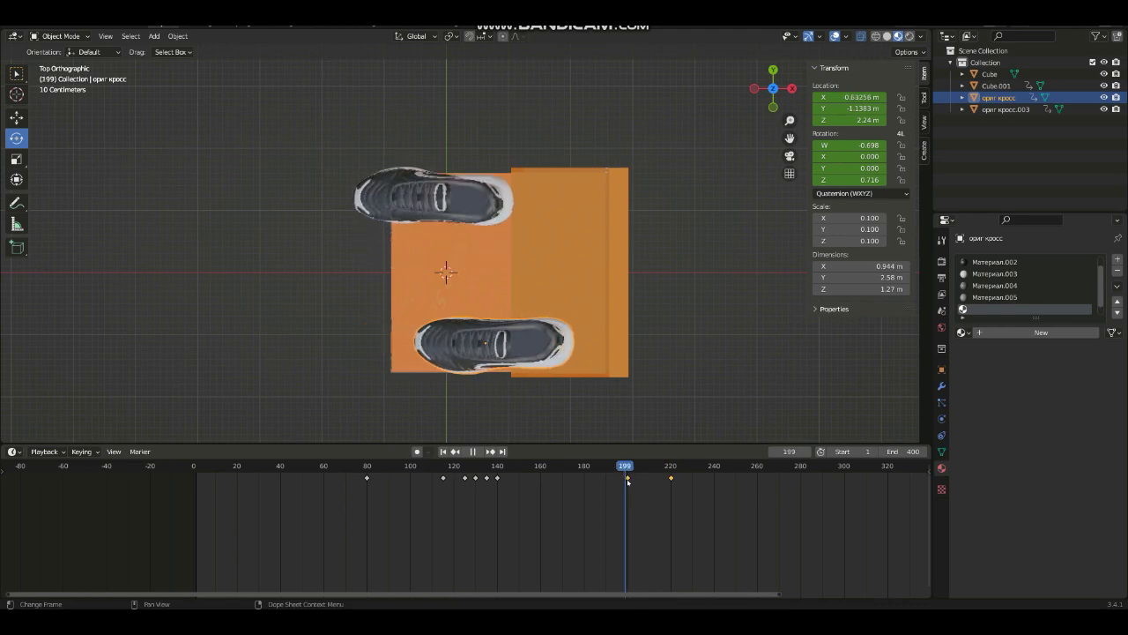
key("space")
right_click(842, 107)
left_click(838, 106)
key("space")
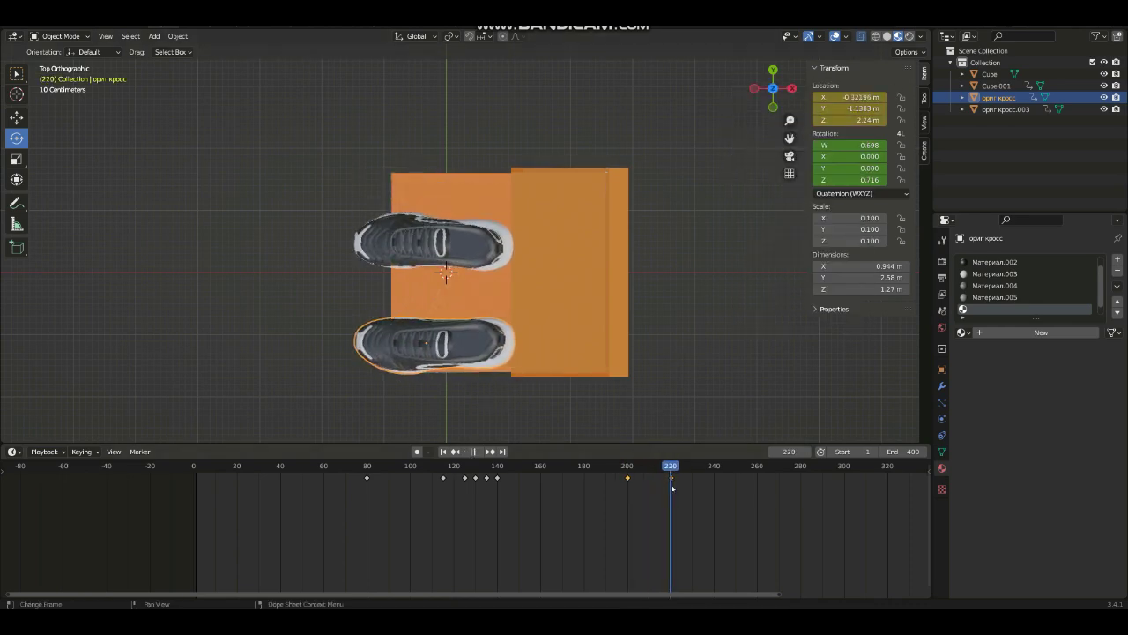
Move the lower sneaker along Y and key its new location at frame 225.
key("space")
key("g")
key("y")
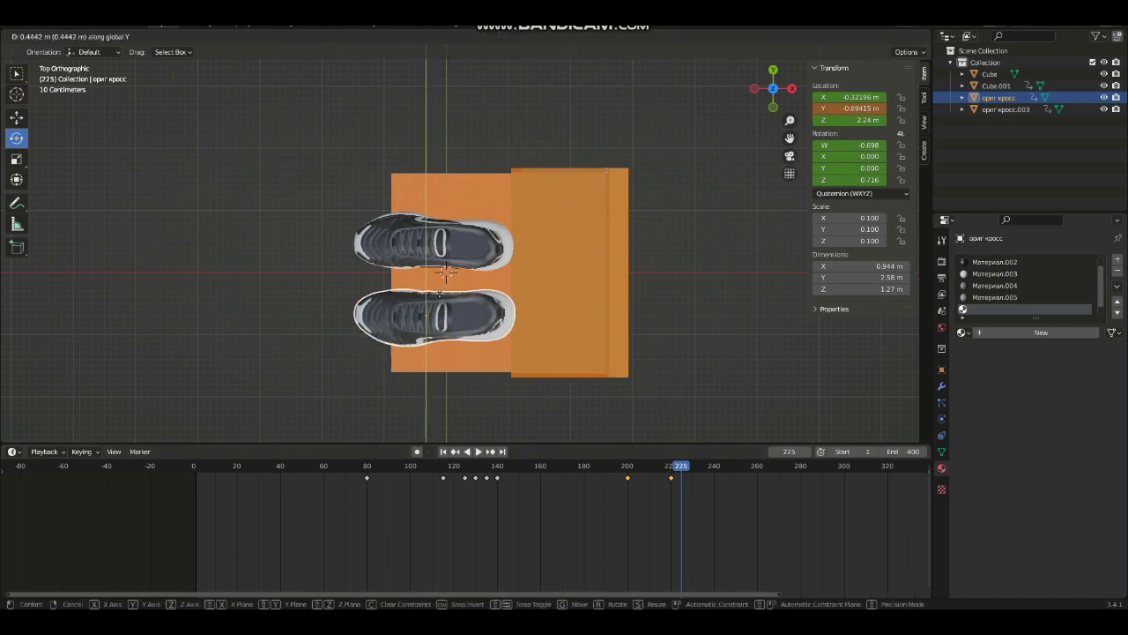
left_click(443, 274)
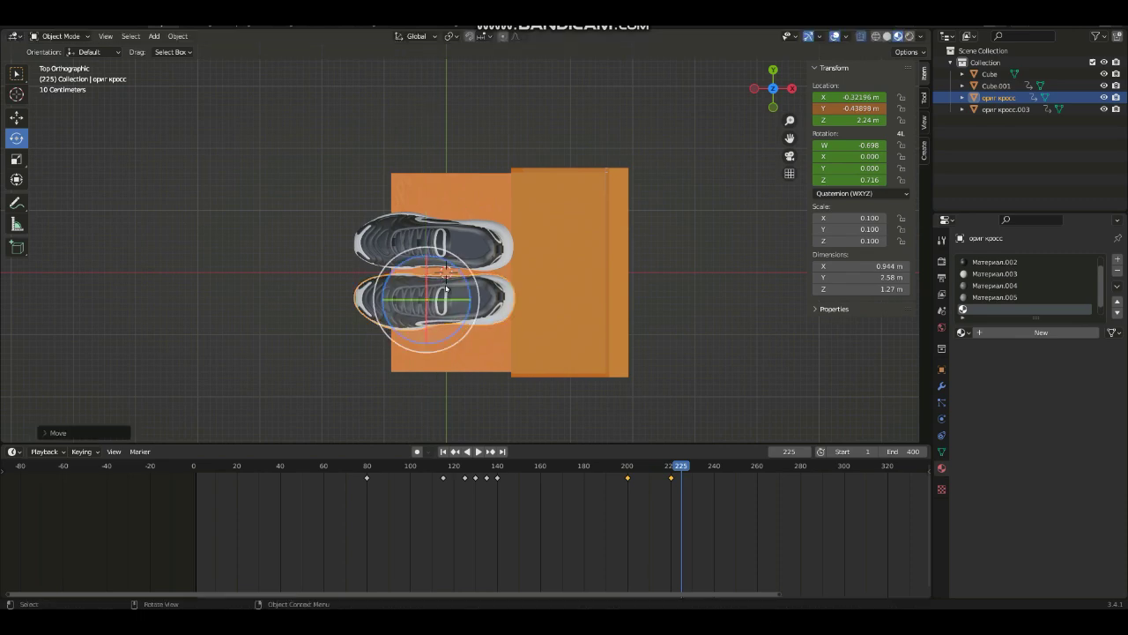
right_click(839, 98)
left_click(837, 104)
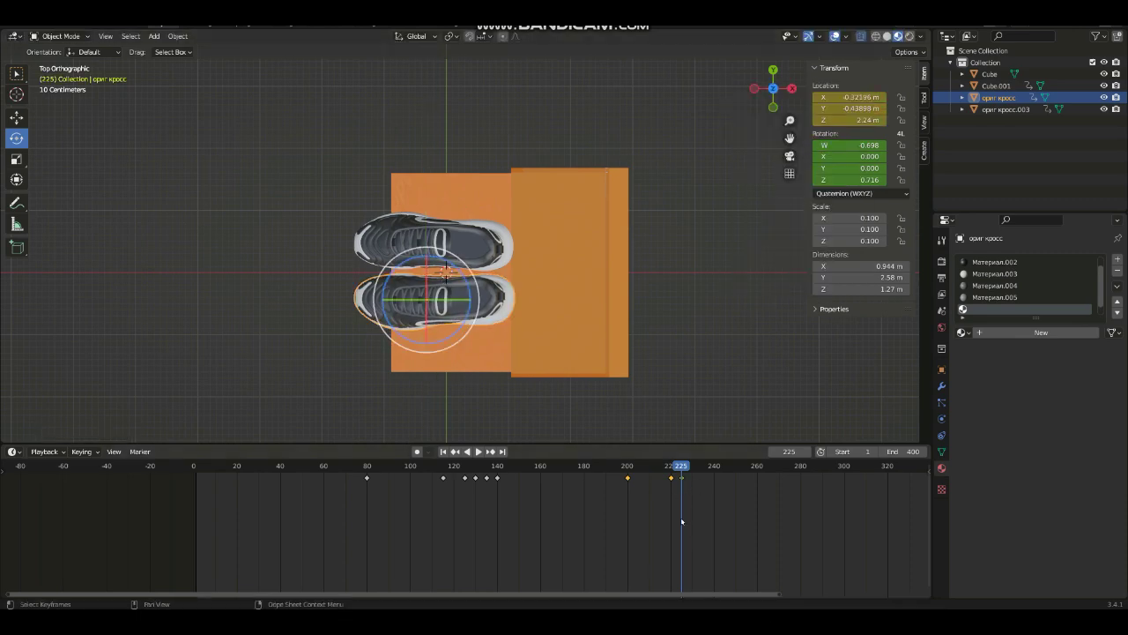
key("space")
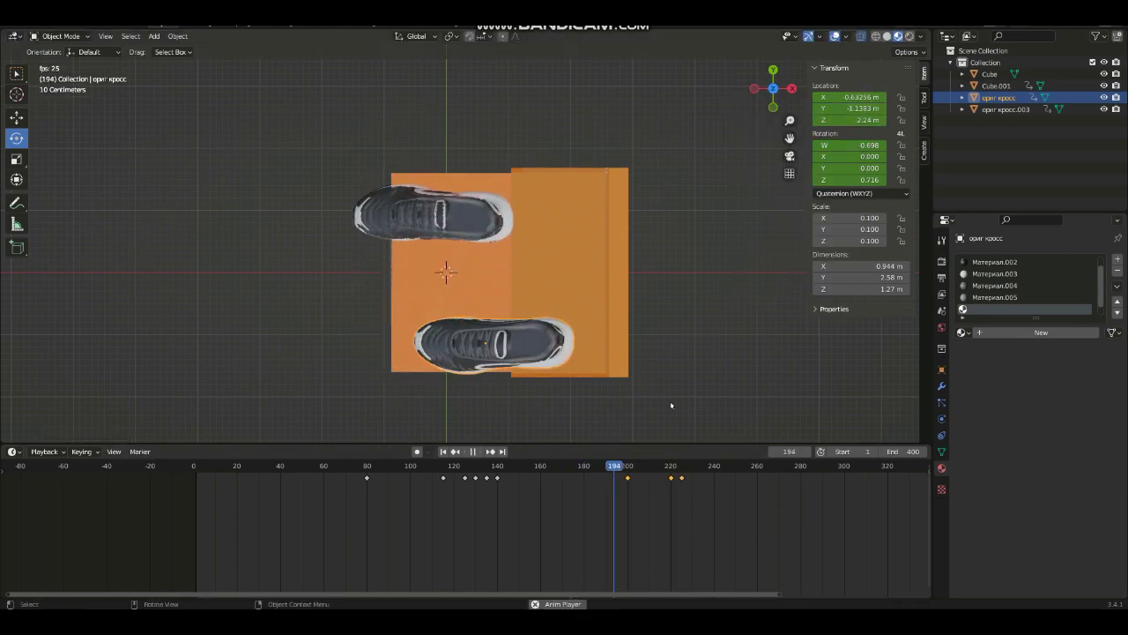
key("space")
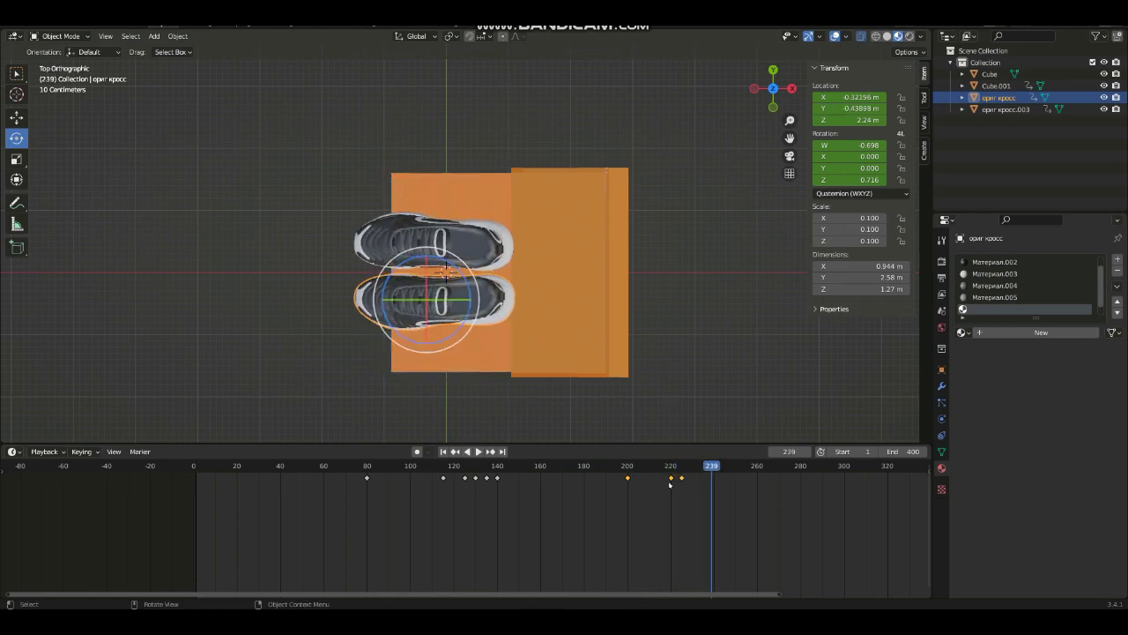
Replay the slide, select the upper sneaker and undo back through the recent edits.
left_click_drag(711, 466, 567, 465)
key("space")
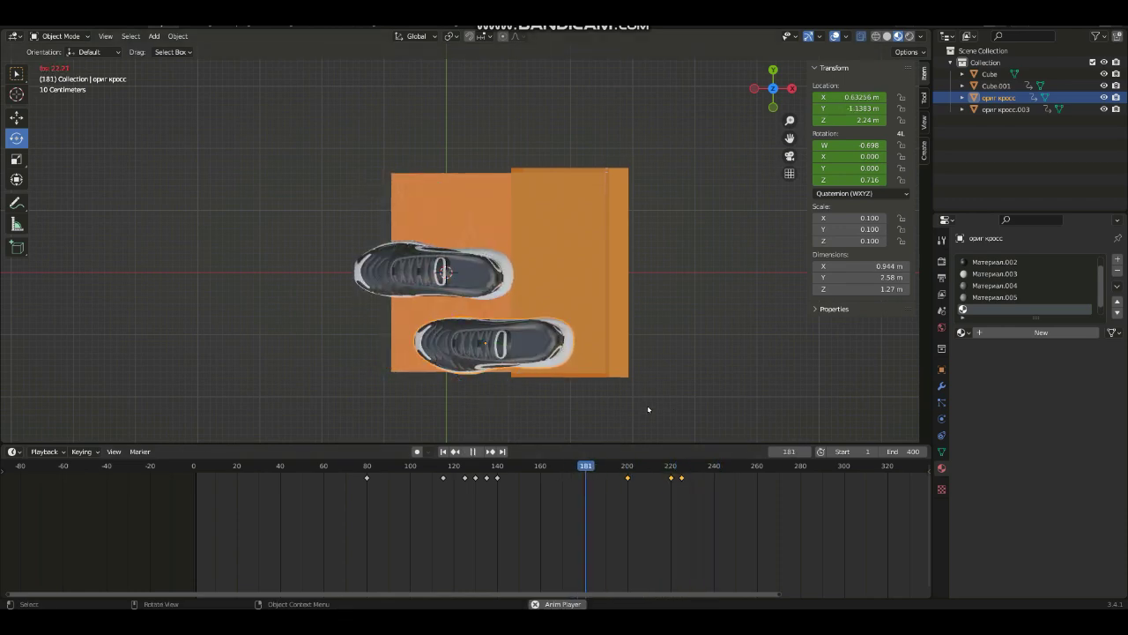
key("space")
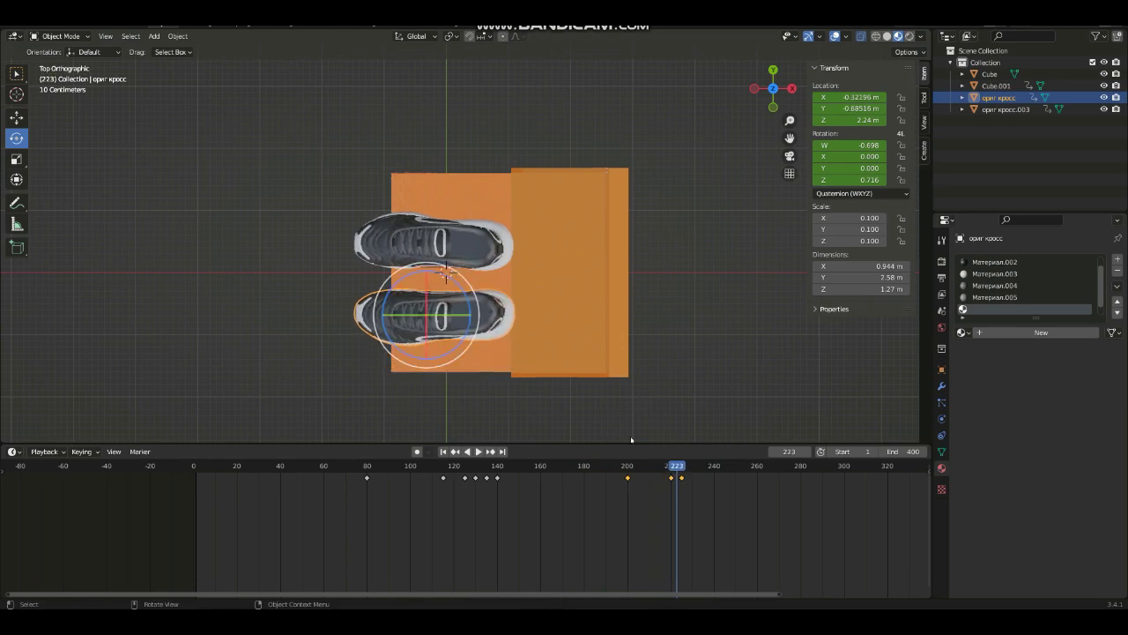
left_click(444, 272)
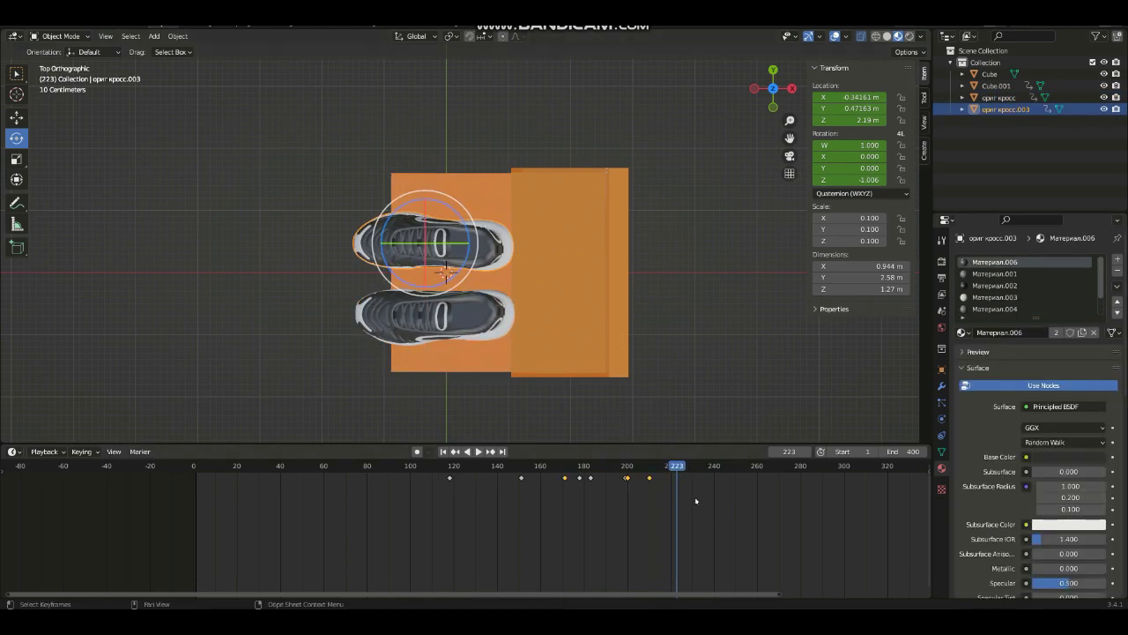
key("ctrl+z")
key("ctrl+z")
key("ctrl+z")
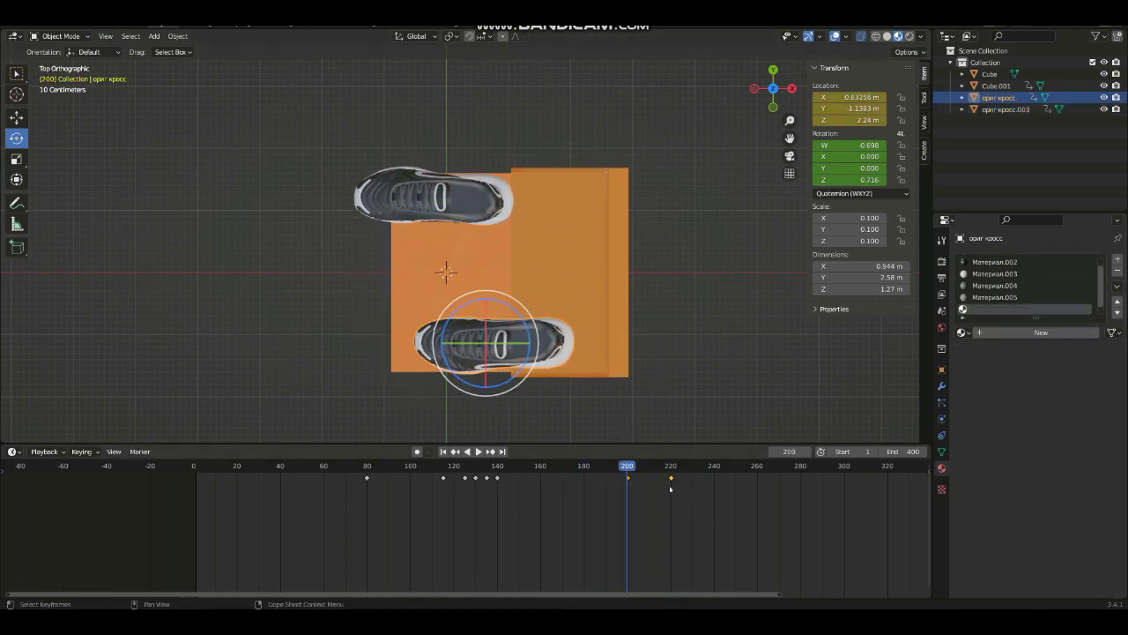
key("ctrl+z")
key("ctrl+shift+z")
key("ctrl+z")
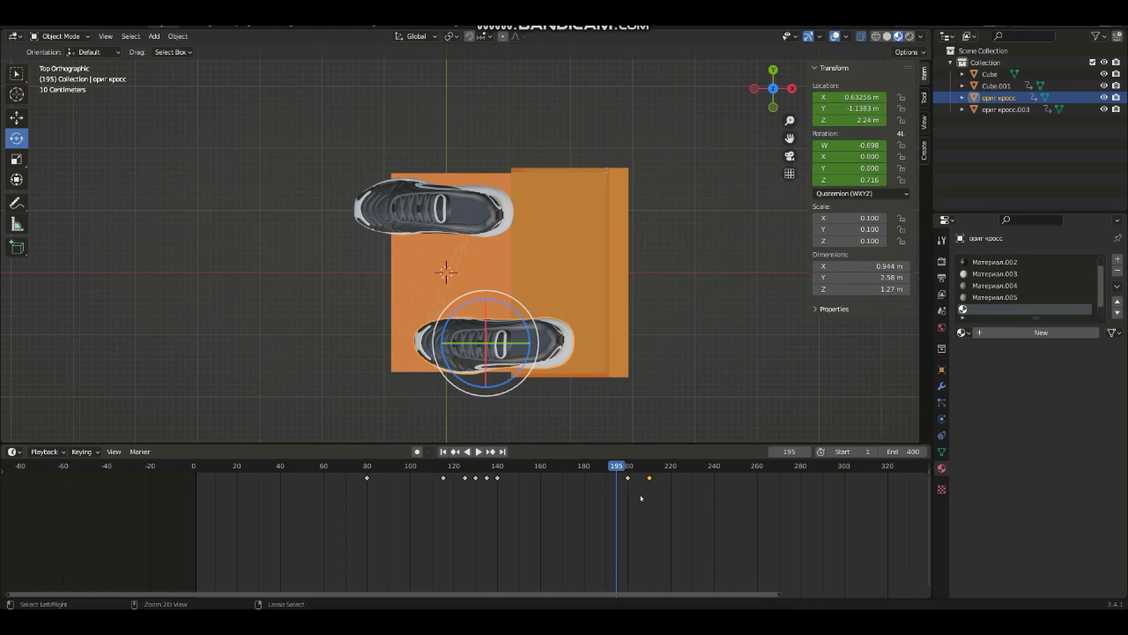
key("ctrl+z")
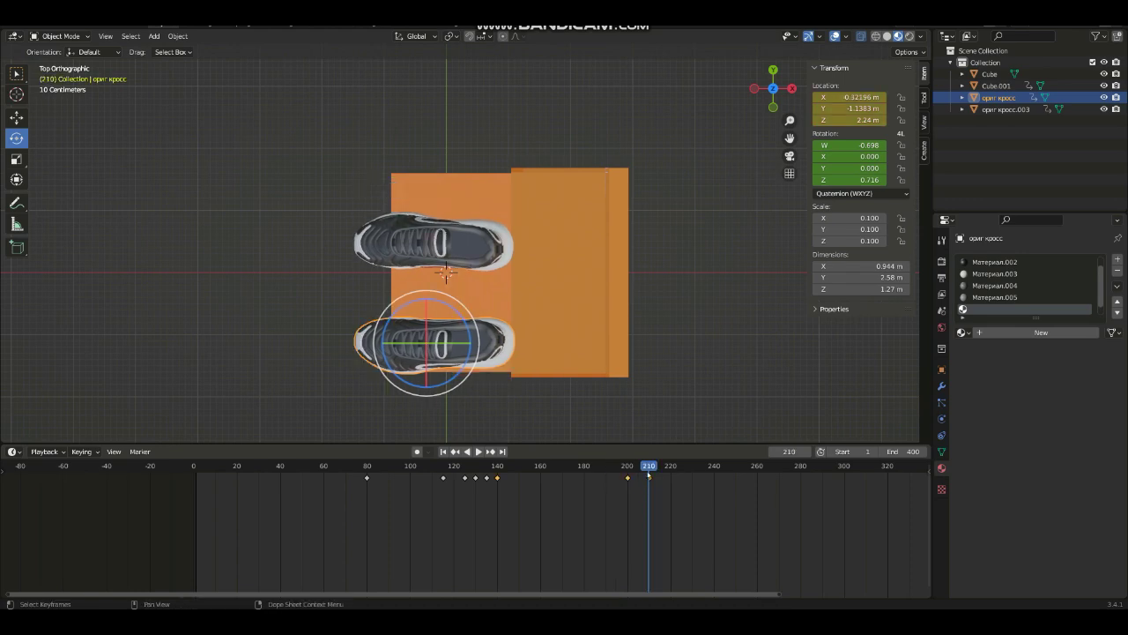
Push the shoe's last keyframe to frame 220 and play to check the timing.
key("ctrl+shift+space")
left_click_drag(559, 494, 629, 518)
left_click_drag(650, 479, 670, 501)
left_click(672, 504)
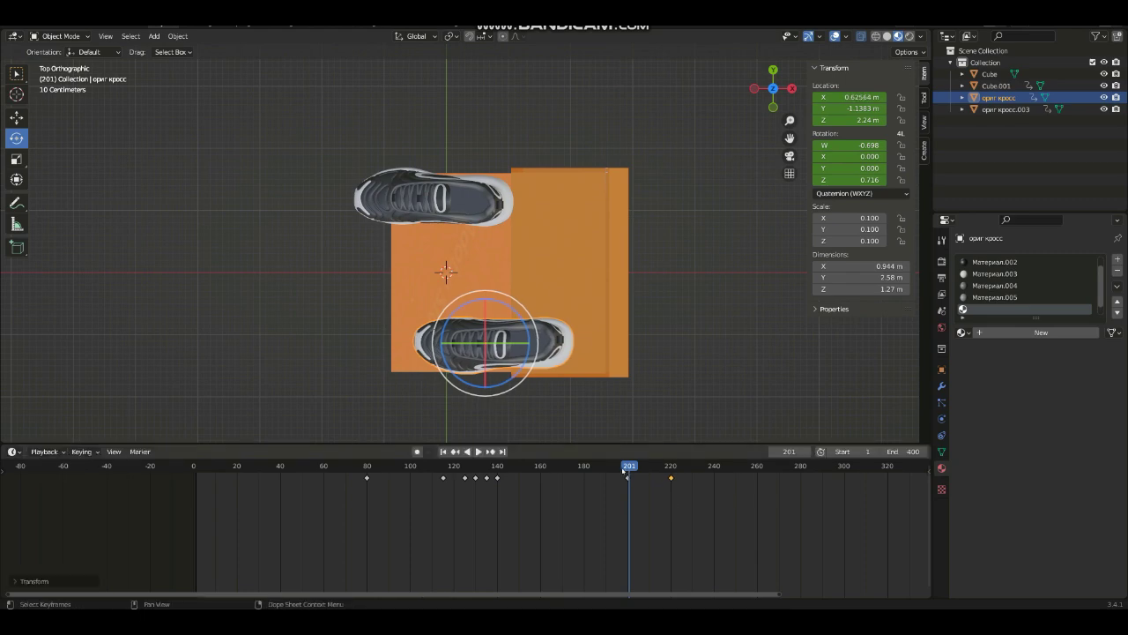
key("space")
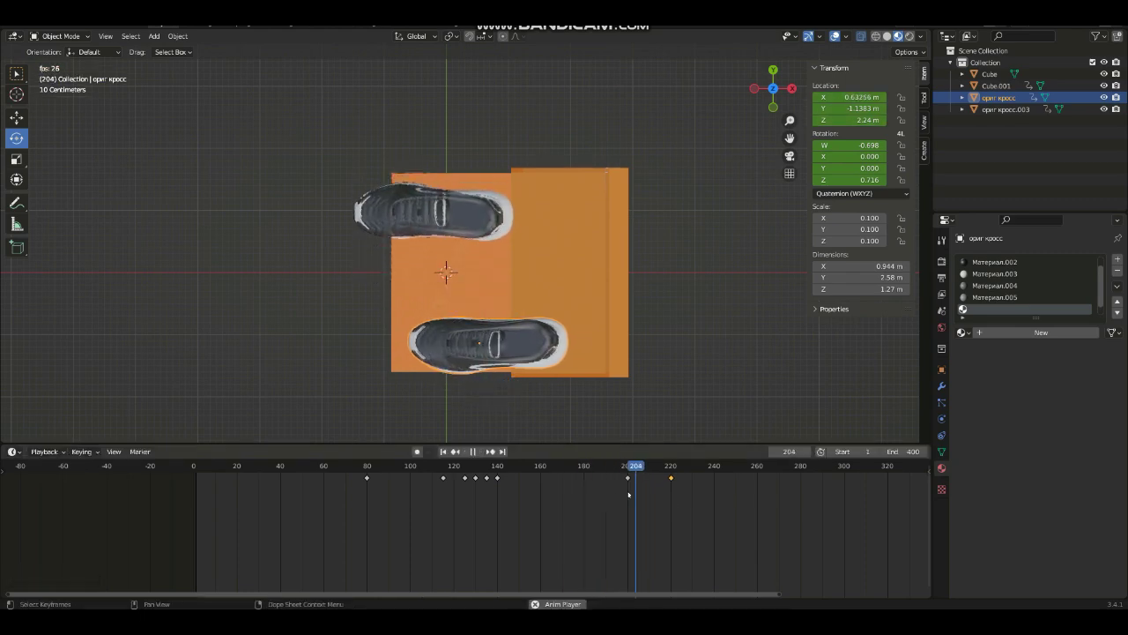
key("space")
Move ориг кросс's last keyframe to frame 240 and preview the new timing.
middle_click_drag(494, 265, 529, 176)
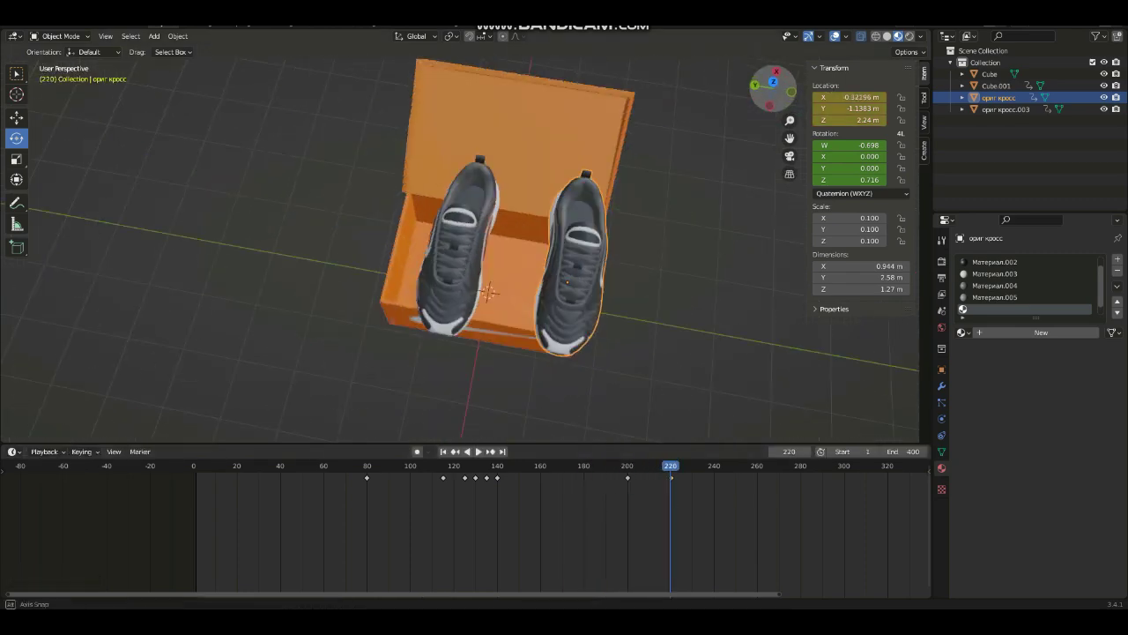
left_click(646, 467)
key("space")
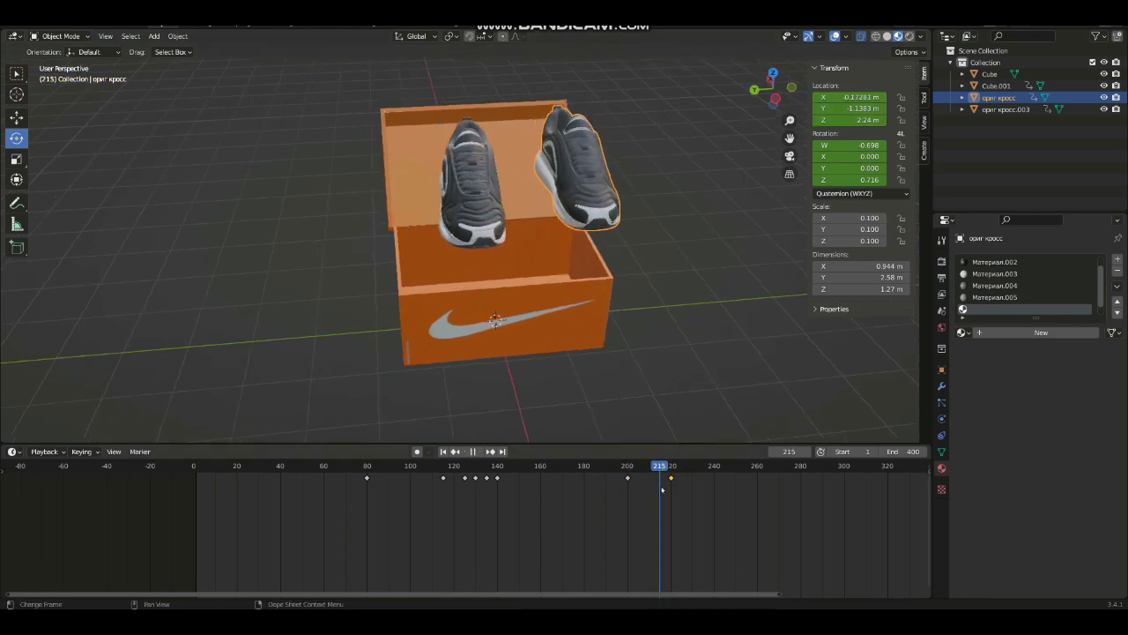
key("Escape")
left_click_drag(671, 480, 714, 504)
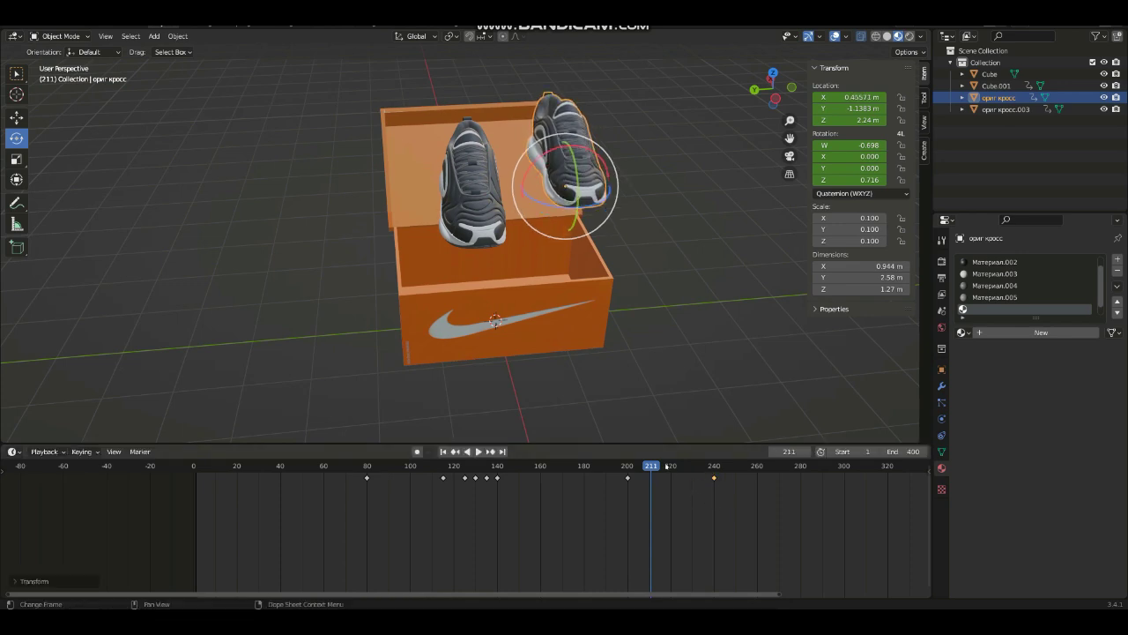
key("space")
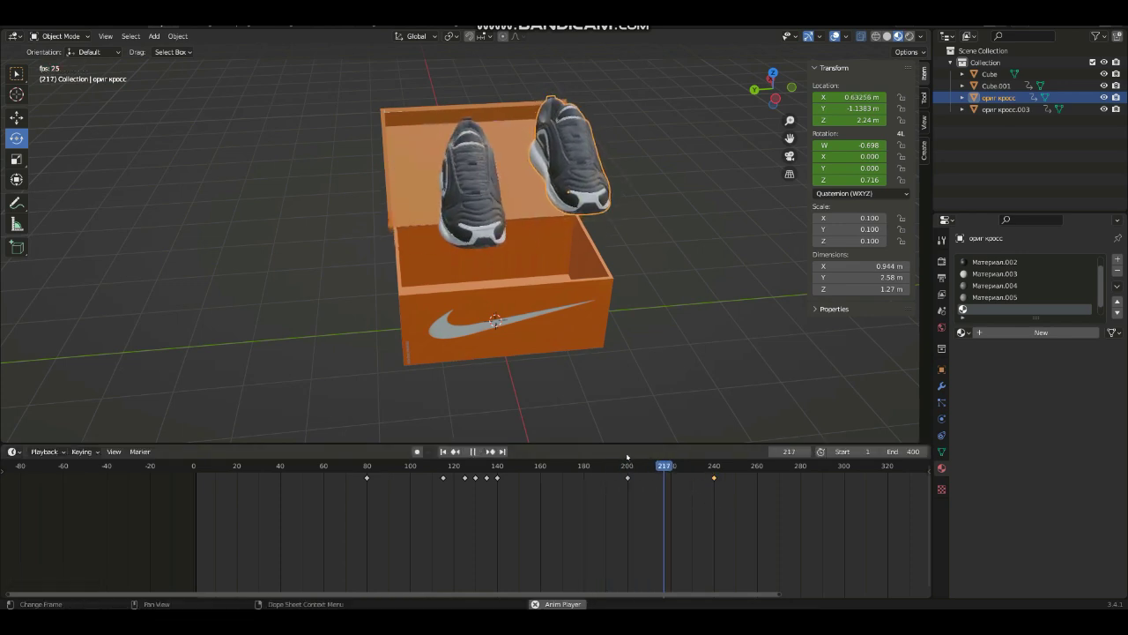
key("space")
left_click(622, 471)
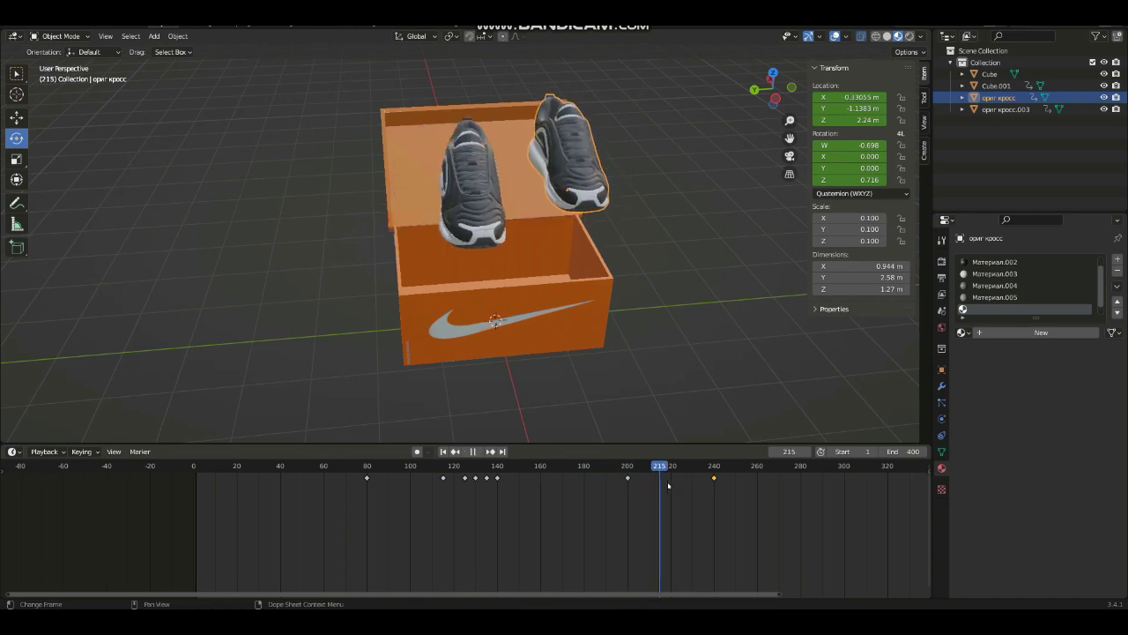
key("Escape")
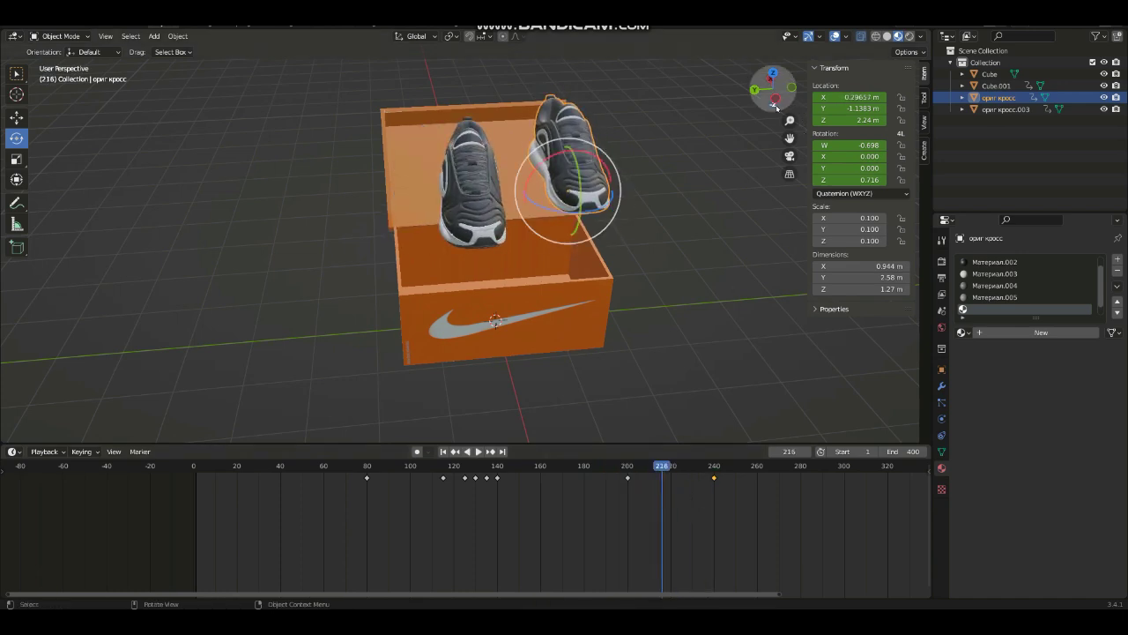
Look down on the box, scrub frames 197–219 and select ориг кросс.003.
middle_click_drag(737, 289, 636, 343)
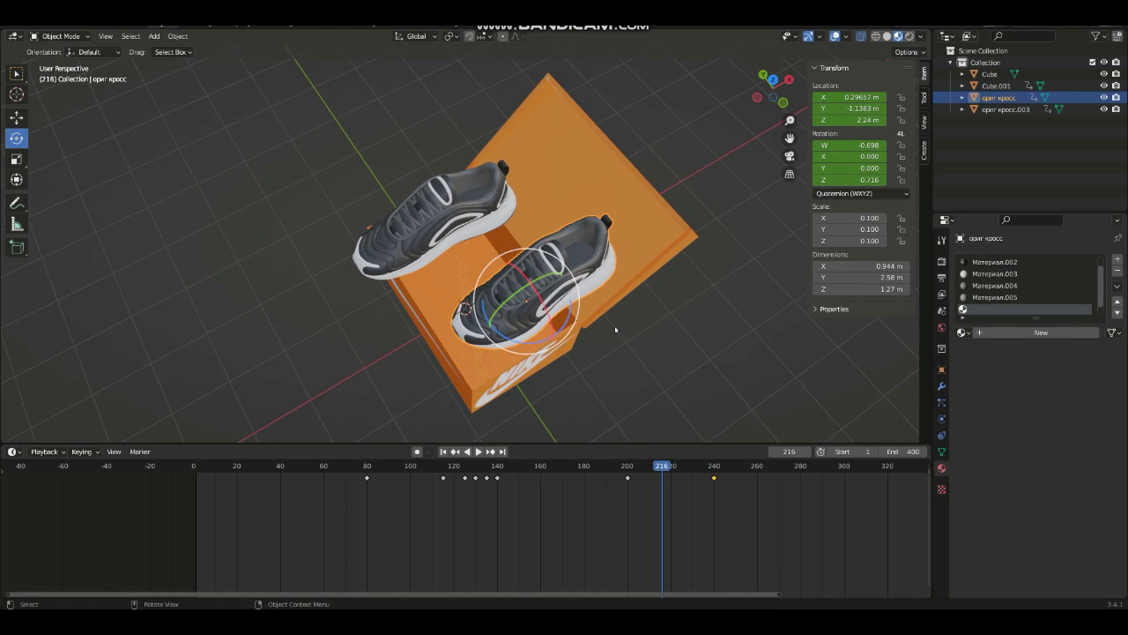
left_click(457, 240)
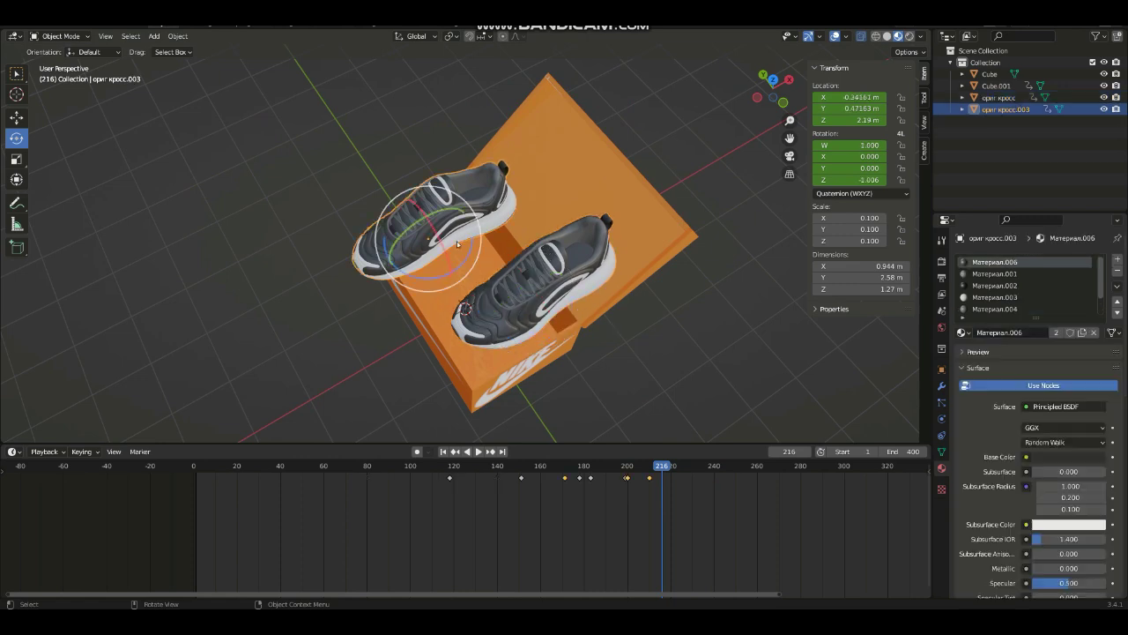
left_click_drag(662, 470, 669, 490)
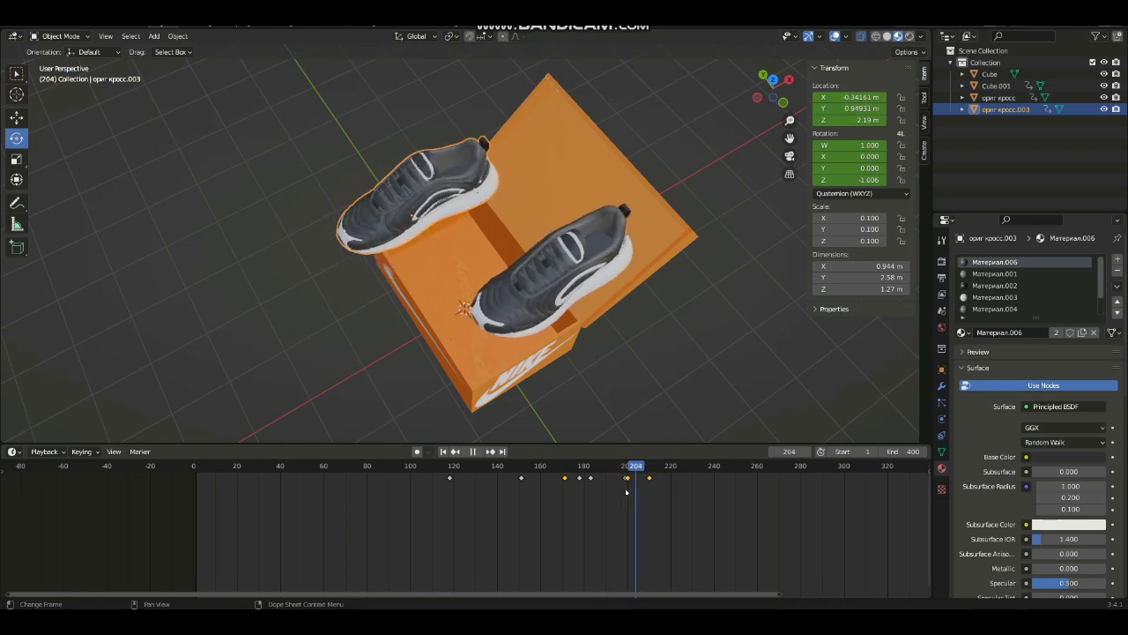
left_click_drag(669, 490, 634, 486)
left_click(559, 288)
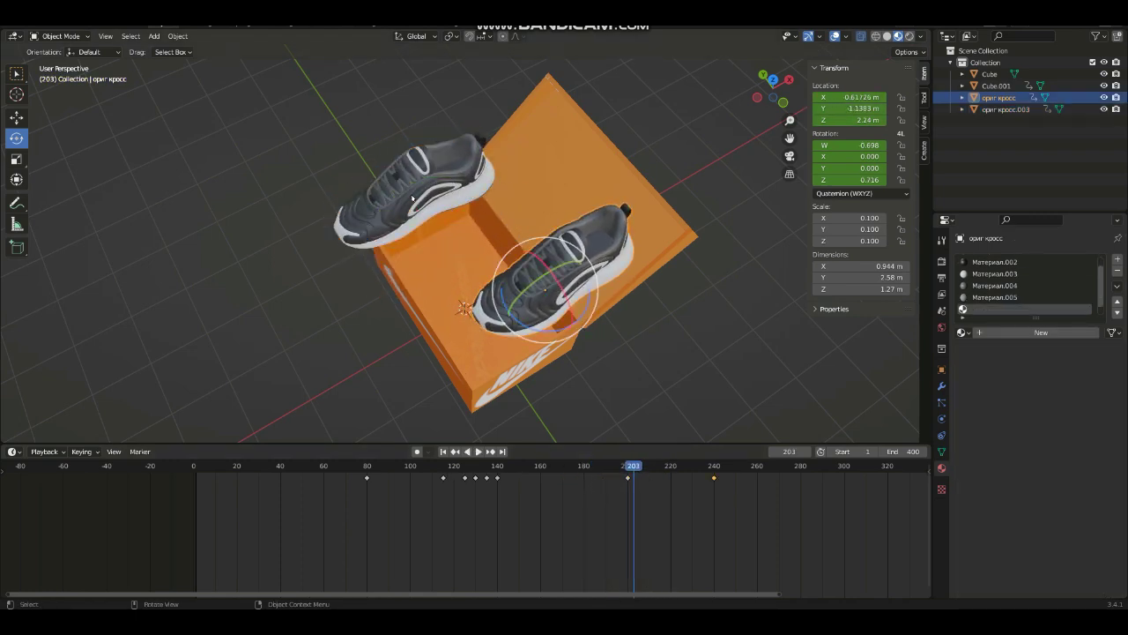
left_click(404, 197)
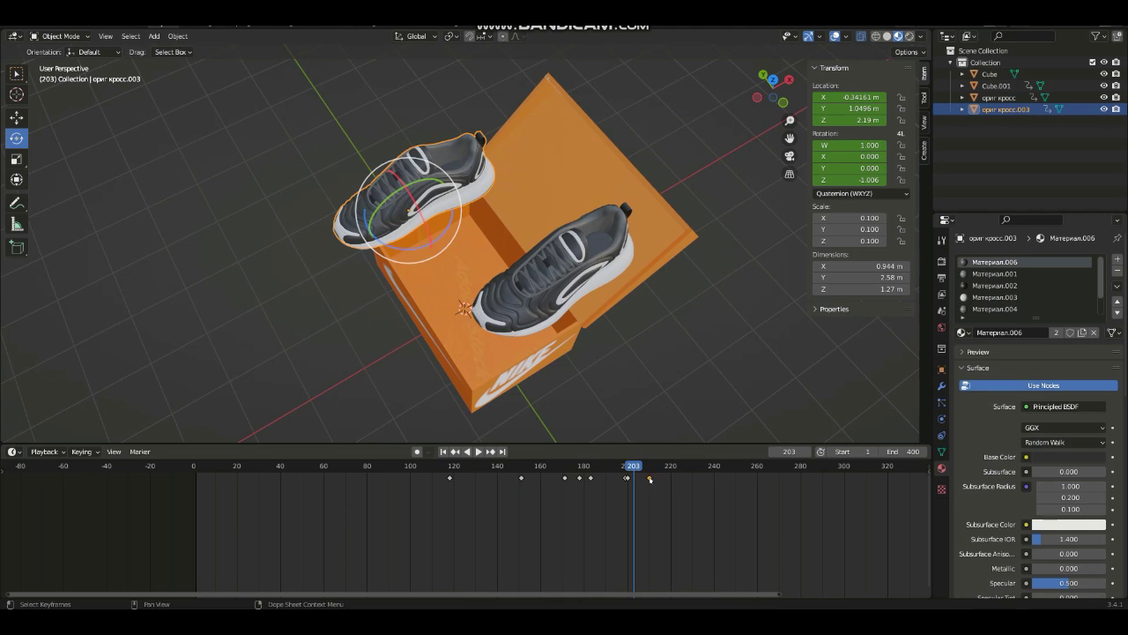
Push ориг кросс.003's last keyframe to about frame 220 and preview the staggered landings.
left_click_drag(651, 483, 675, 510)
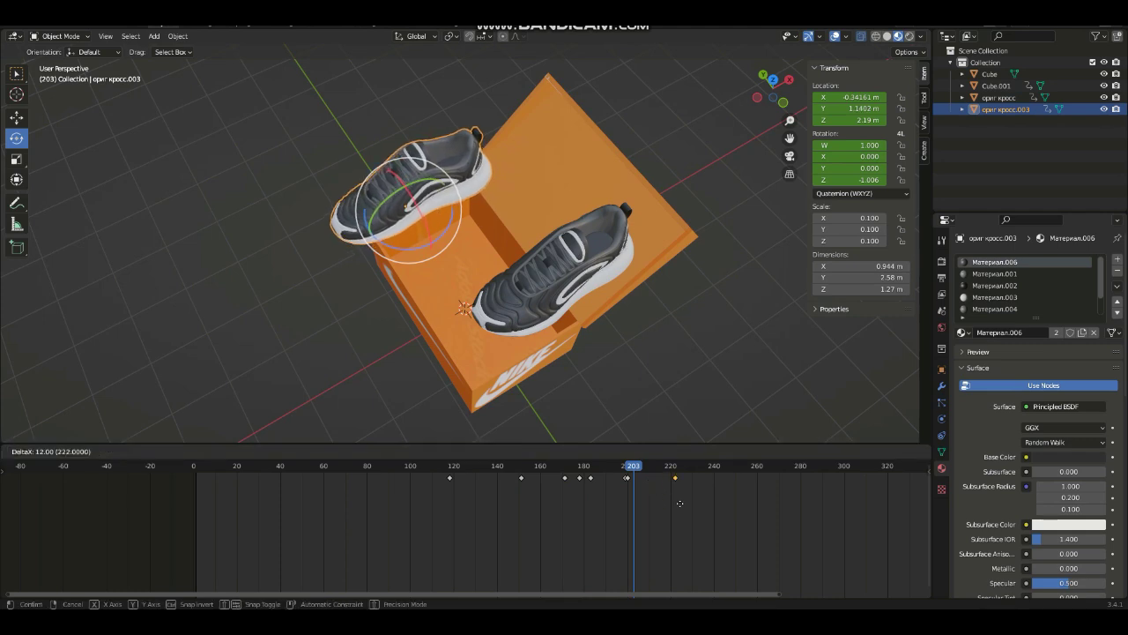
left_click(668, 512)
key("space")
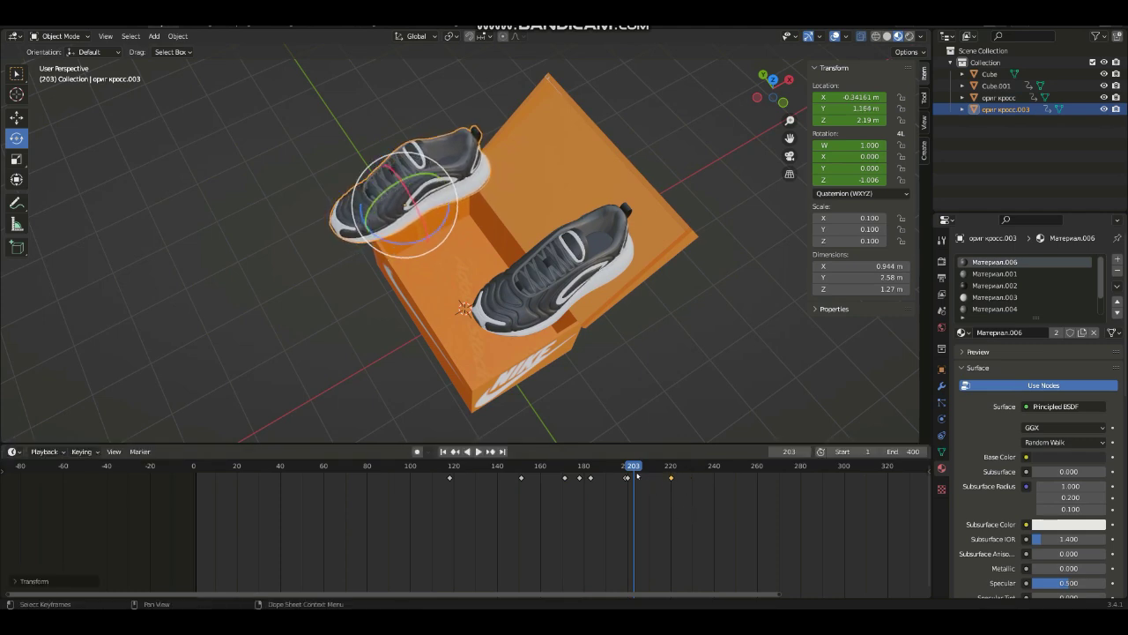
key("space")
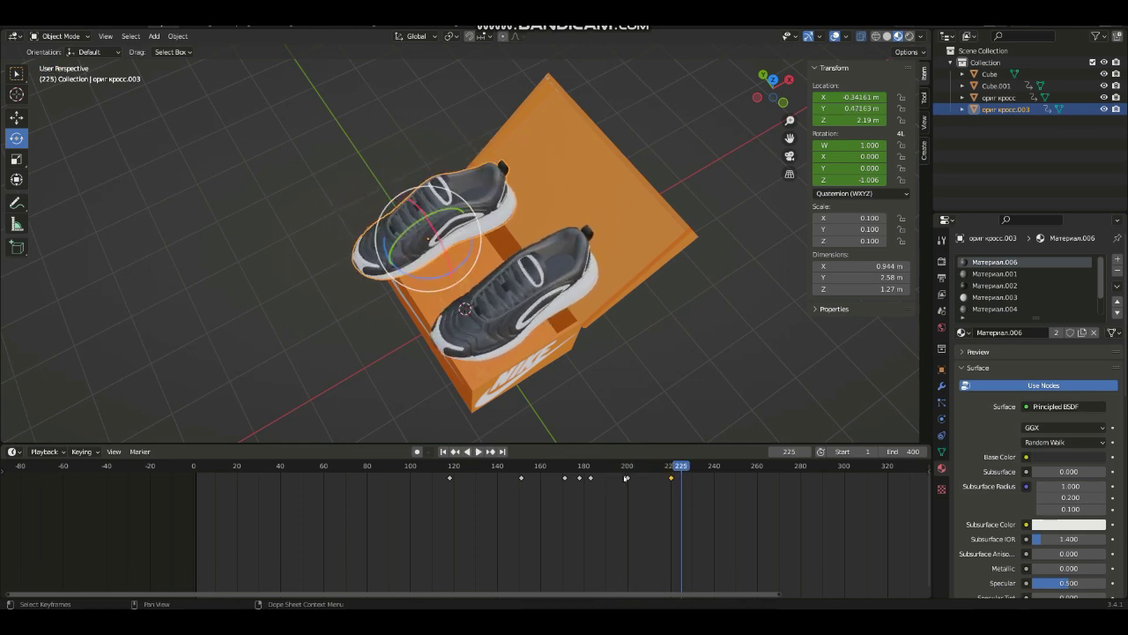
left_click(483, 289)
left_click_drag(769, 88, 741, 141)
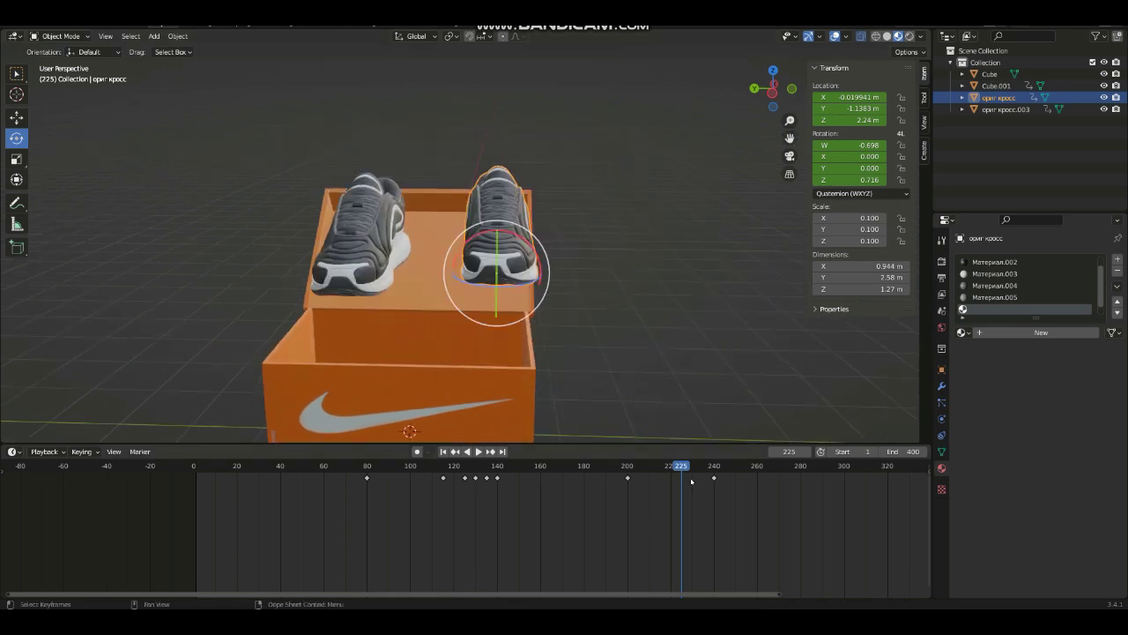
Move ориг кросс's keyframe at 240 back to about frame 220 and replay.
left_click_drag(679, 467, 628, 484)
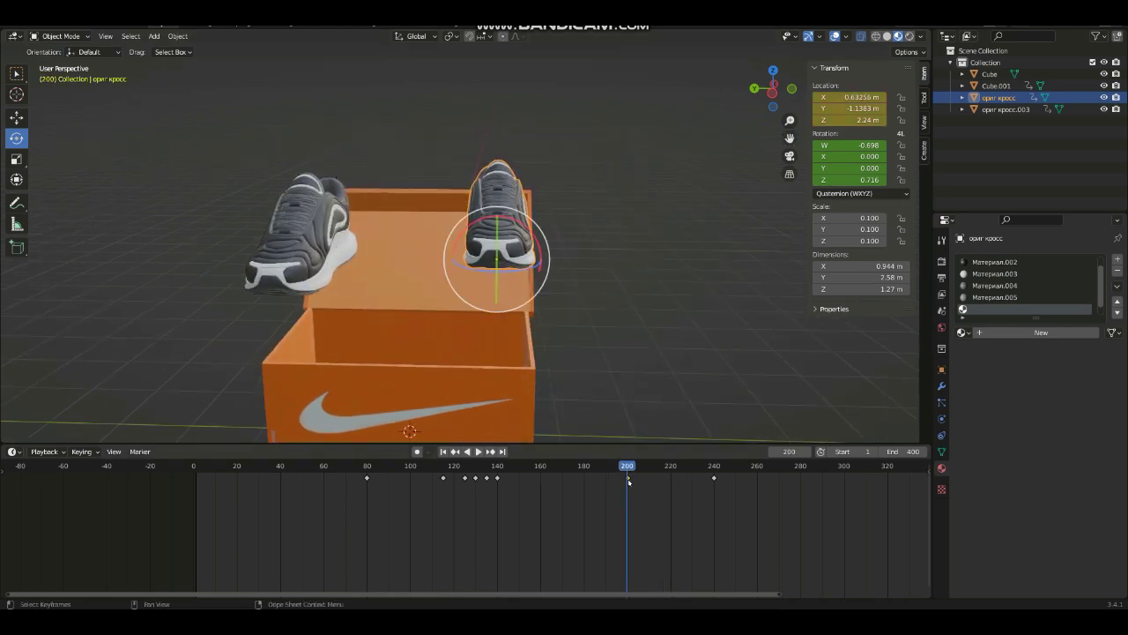
left_click_drag(773, 88, 545, 465)
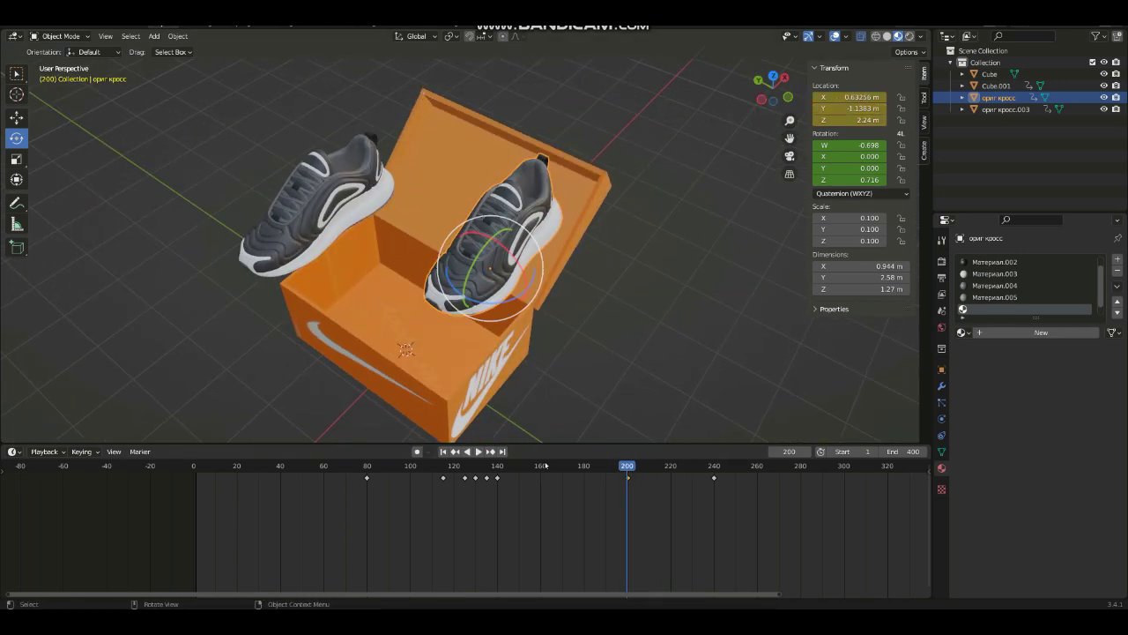
left_click_drag(774, 89, 582, 464)
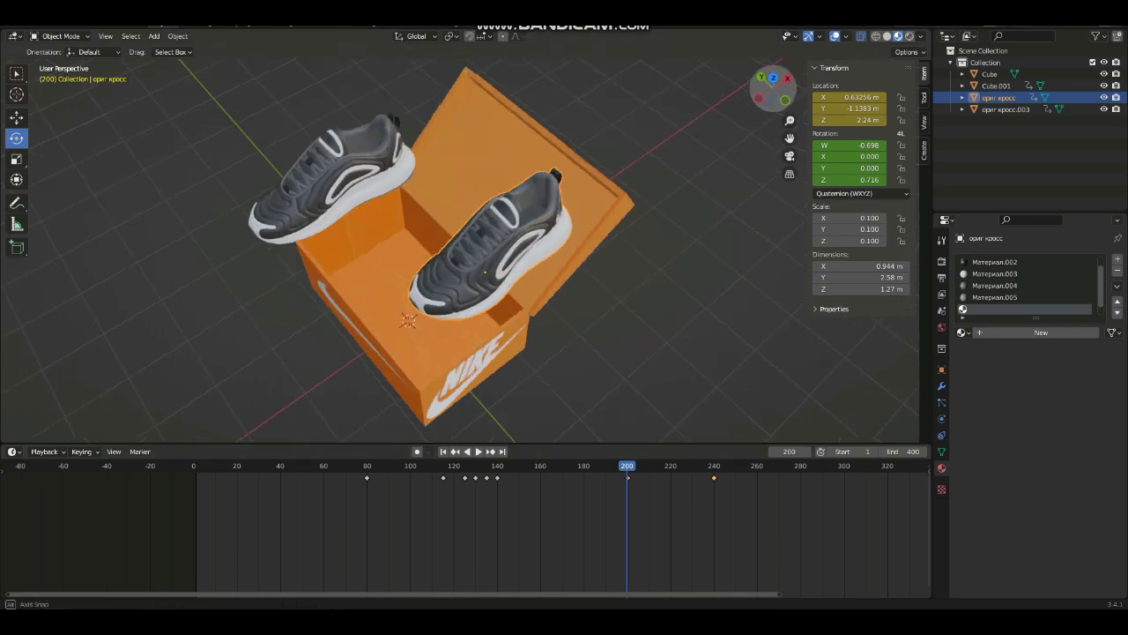
key("g")
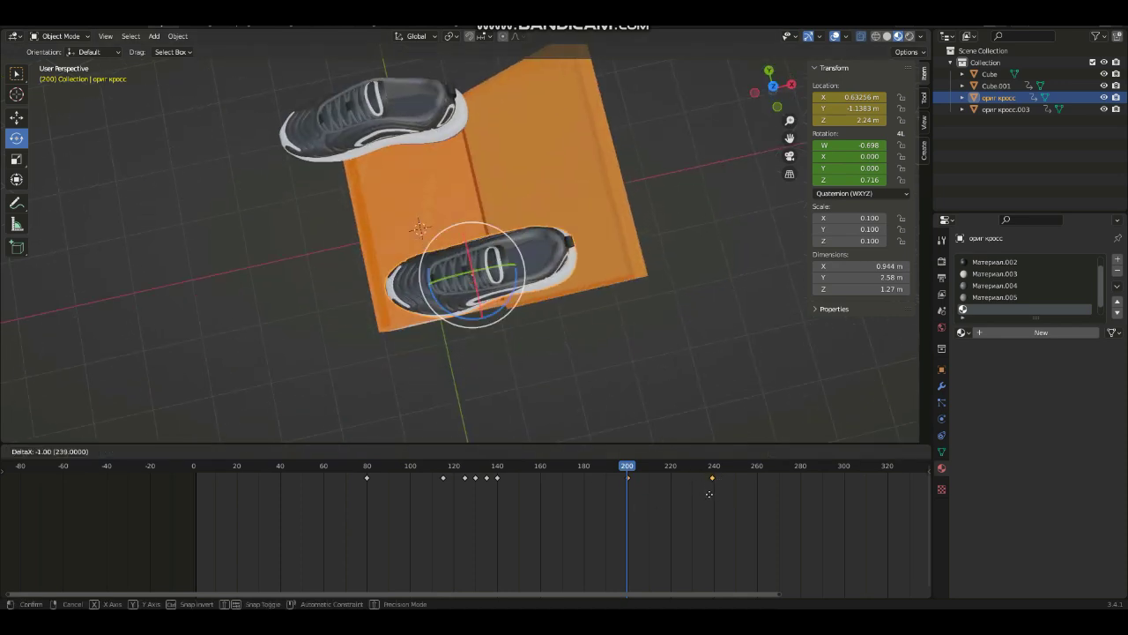
left_click(672, 501)
key("space")
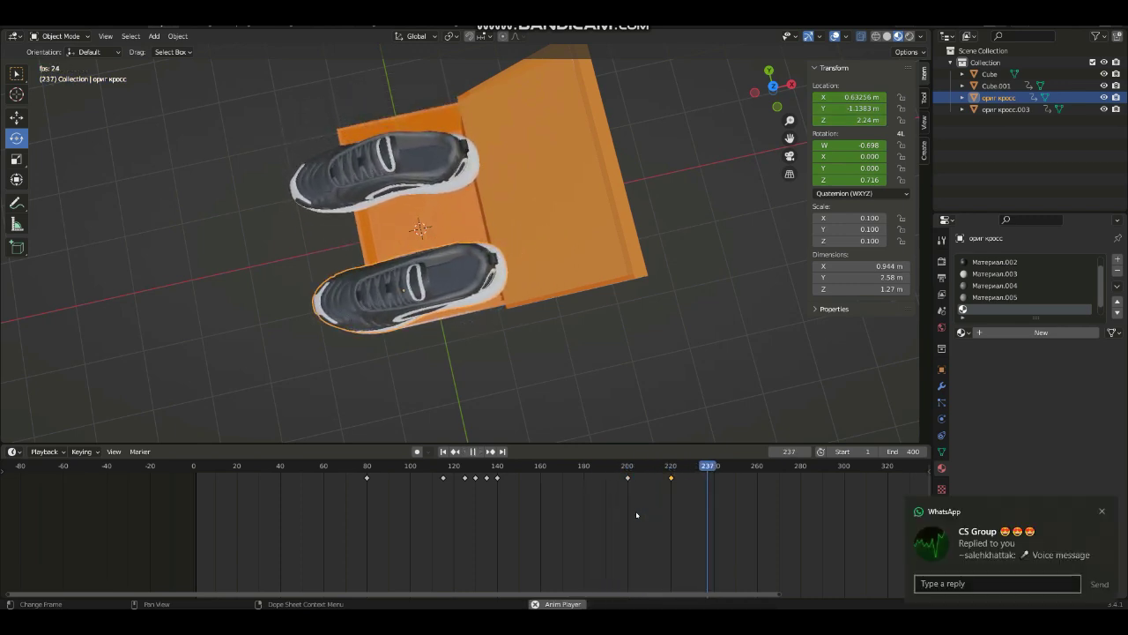
key("space")
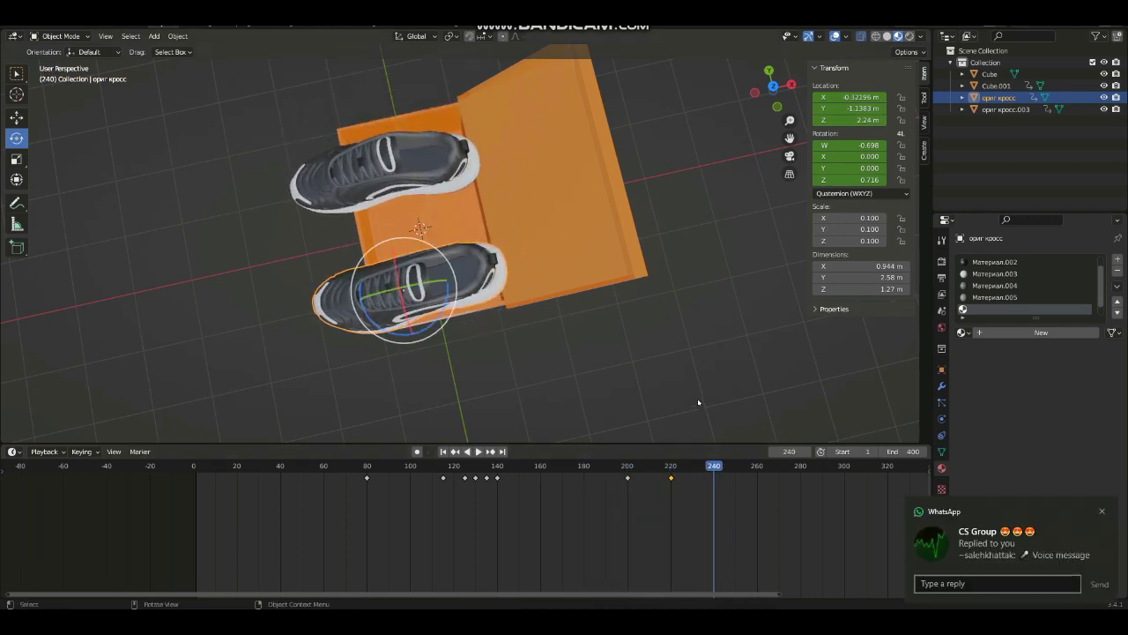
Review playback from side and angled views, then save as untitled.blend.
left_click(755, 92)
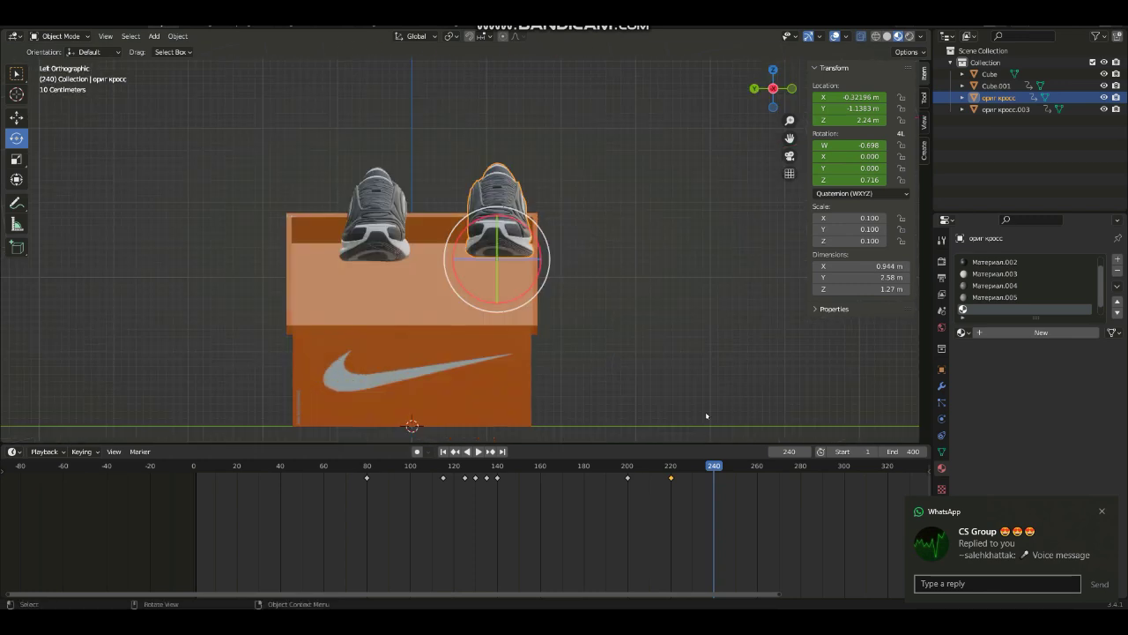
left_click_drag(643, 509, 624, 508)
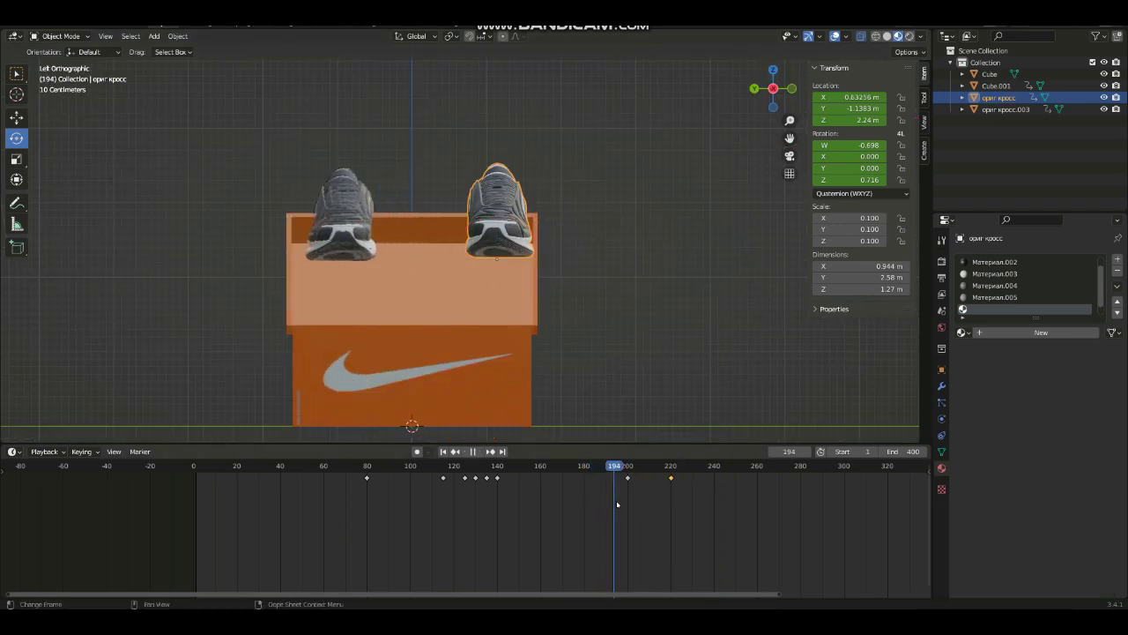
mouse_move(773, 88)
left_mouse_down()
mouse_move(667, 456)
mouse_move(536, 494)
left_mouse_up()
key("space")
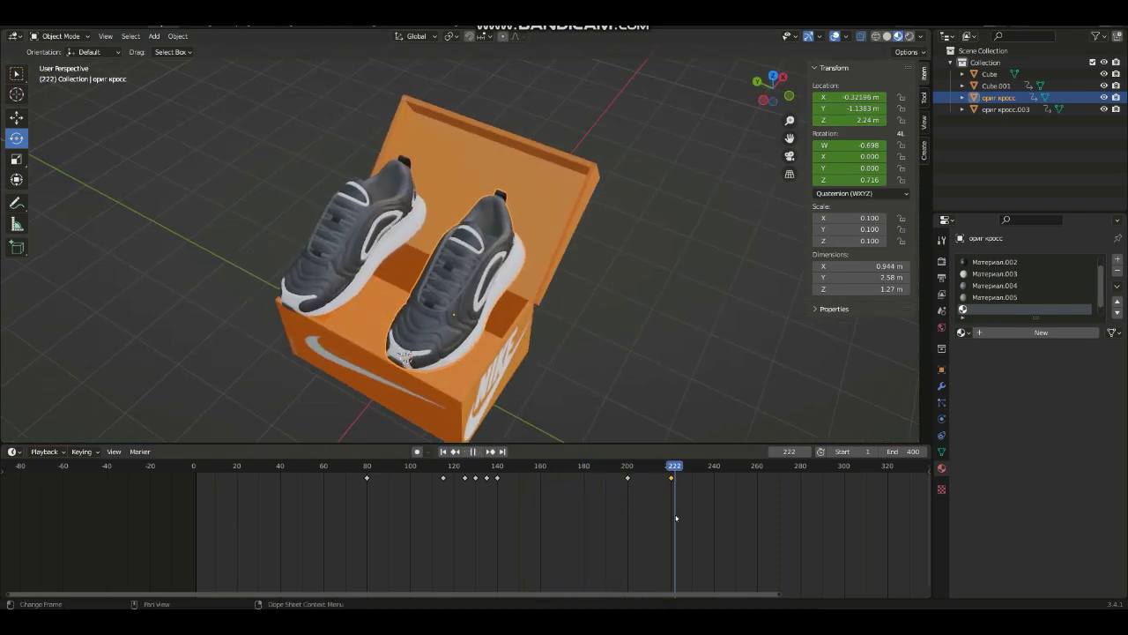
key("space")
mouse_move(667, 285)
middle_mouse_down()
mouse_move(564, 221)
mouse_move(626, 190)
middle_mouse_up()
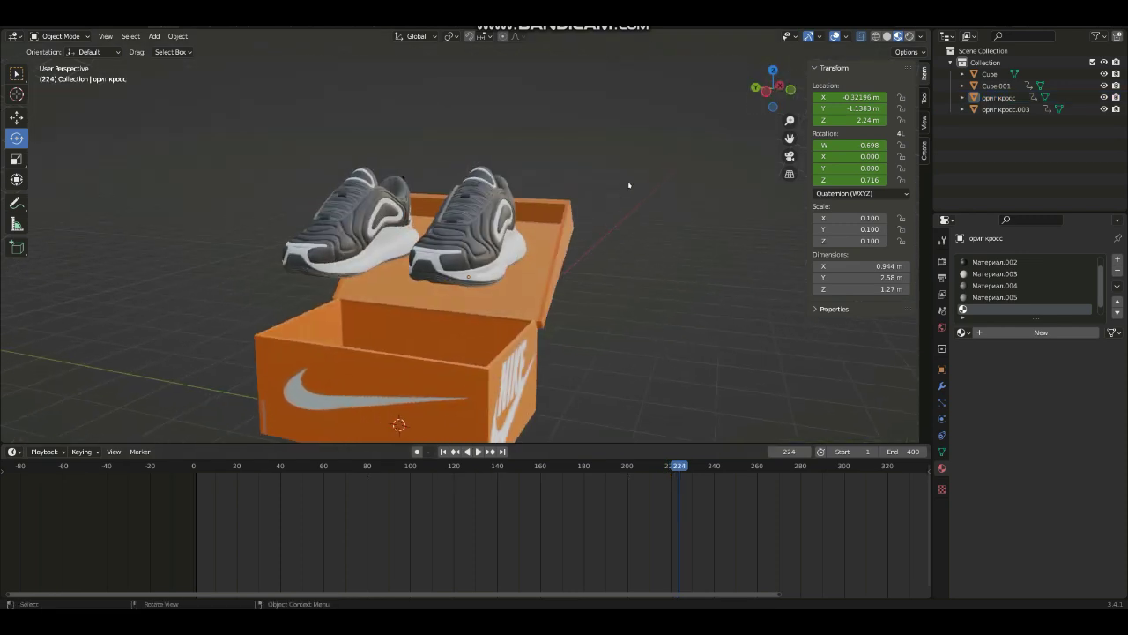
key("ctrl+s")
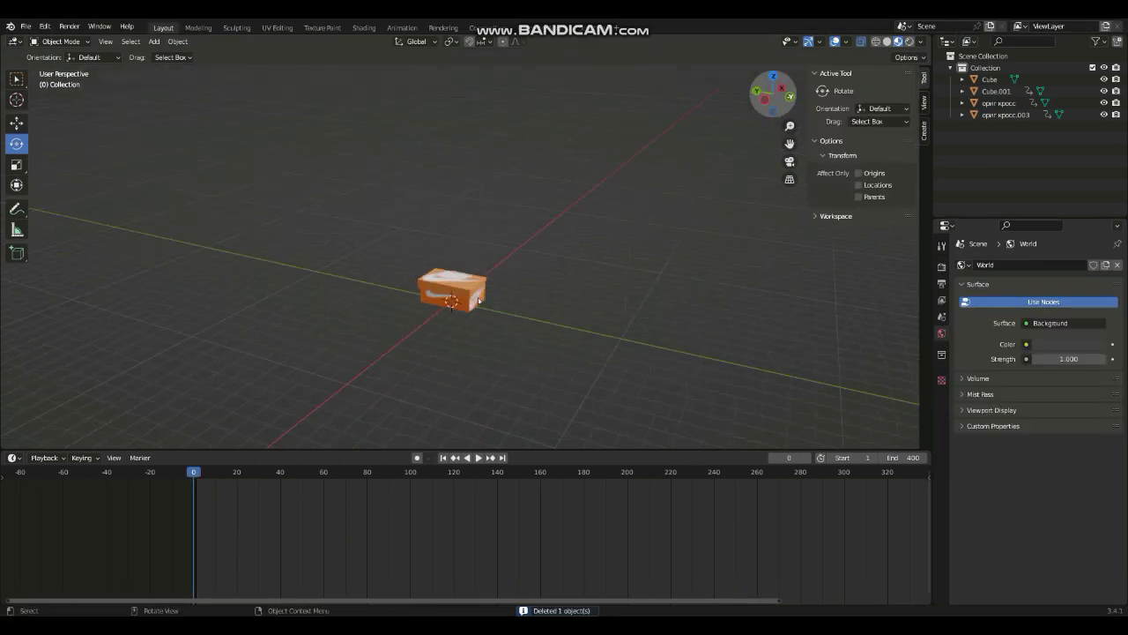
Add a plane mesh for the floor under the shoebox, undoing an accidentally added cube.
scroll(478, 301, "up", 3)
left_click(467, 309)
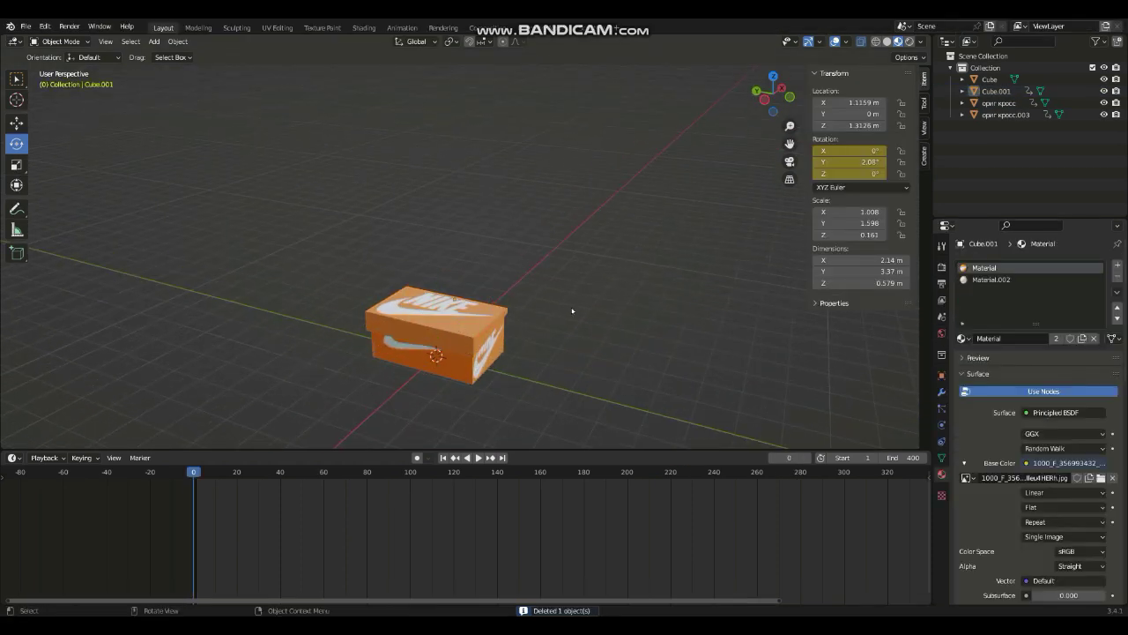
key("shift+a")
left_click(627, 320)
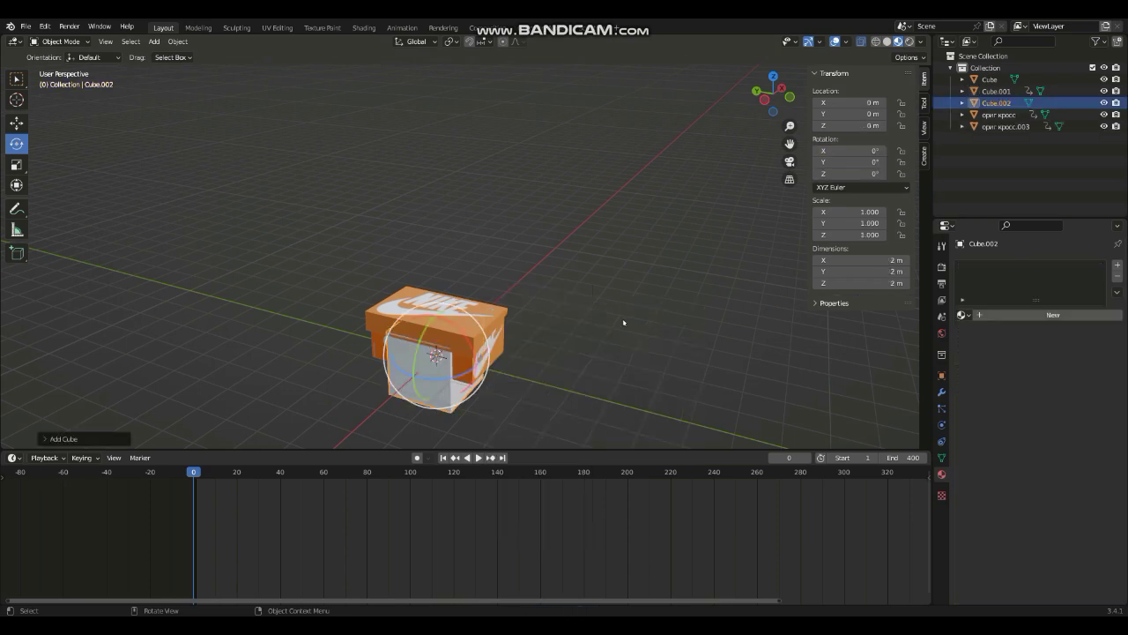
key("ctrl+z")
key("shift+a")
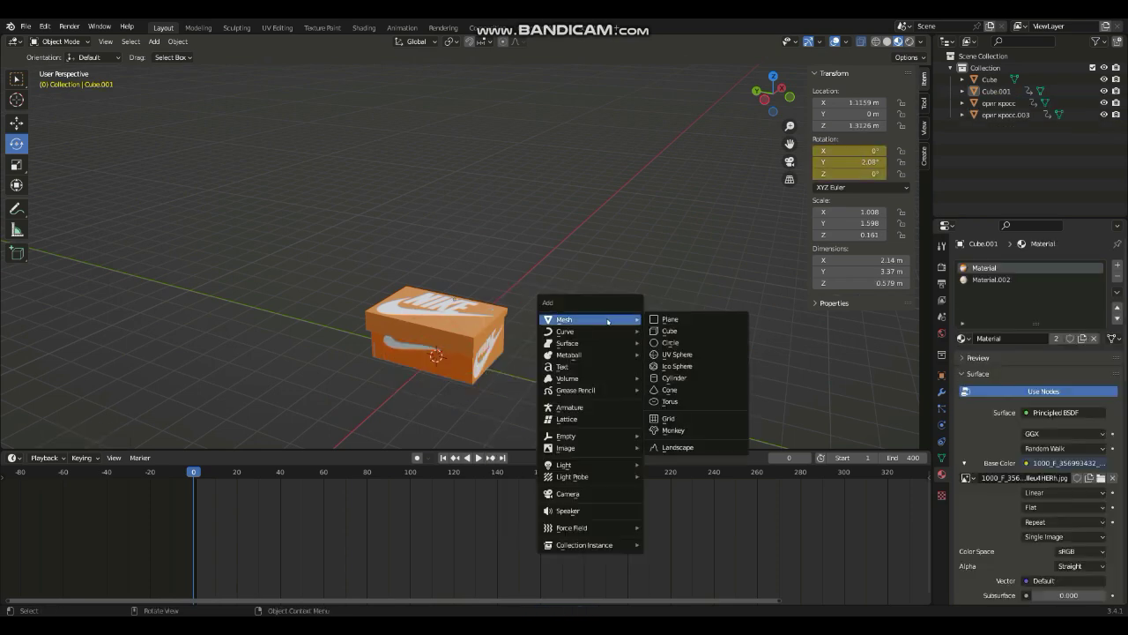
left_click(670, 319)
Scale the plane up to 9.534 (19.1 m across) and give it new Material.004.
key("s")
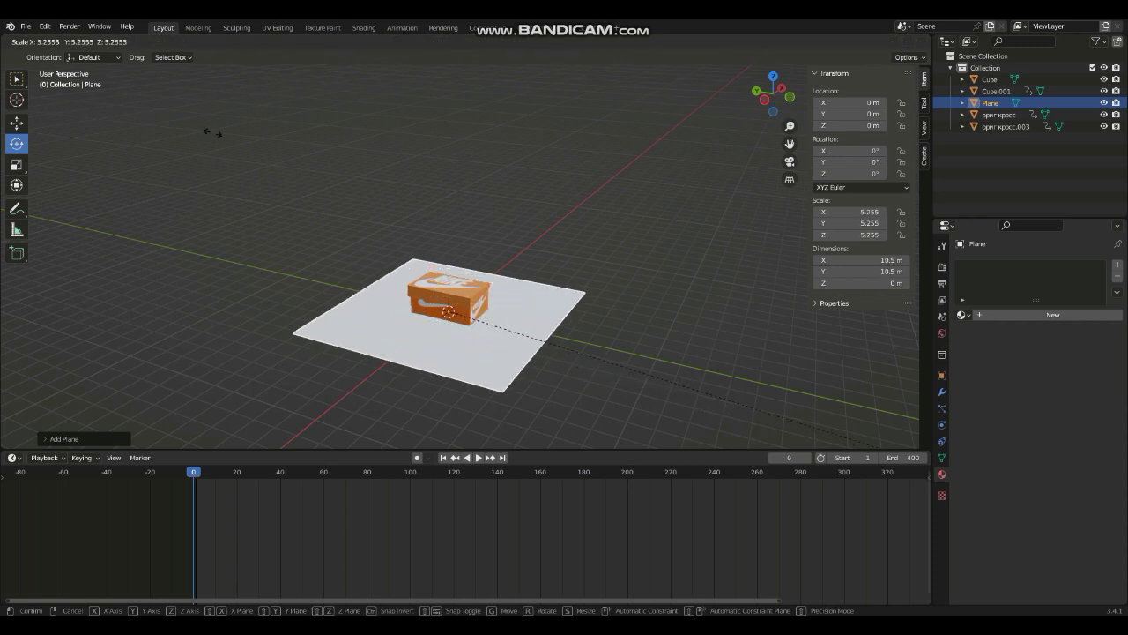
left_click(548, 141)
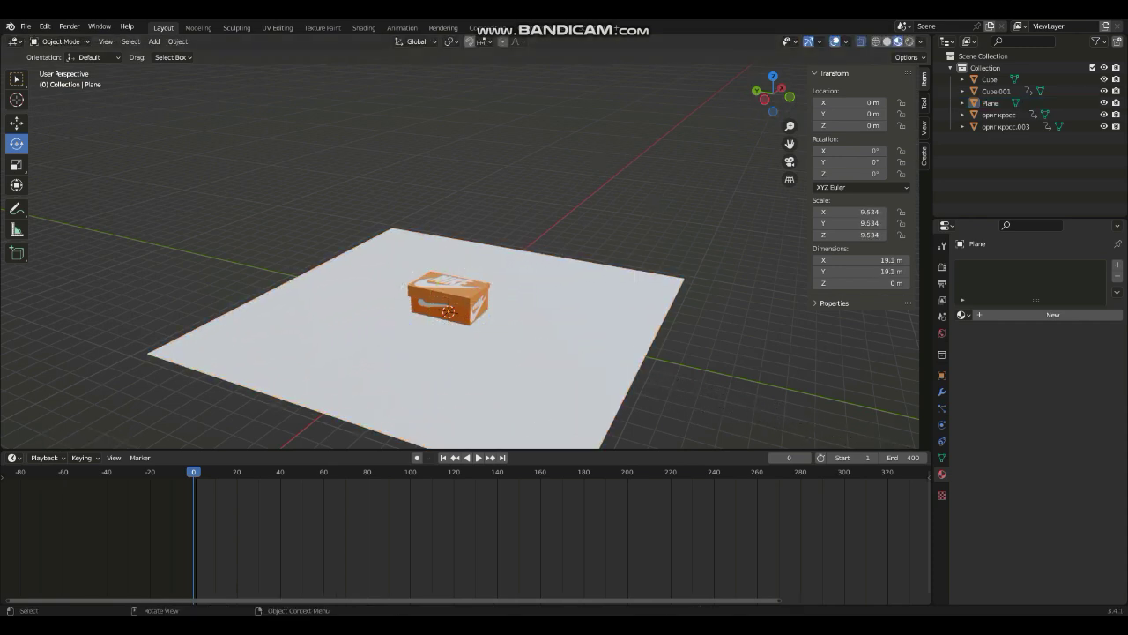
left_click(603, 305)
left_click(1052, 314)
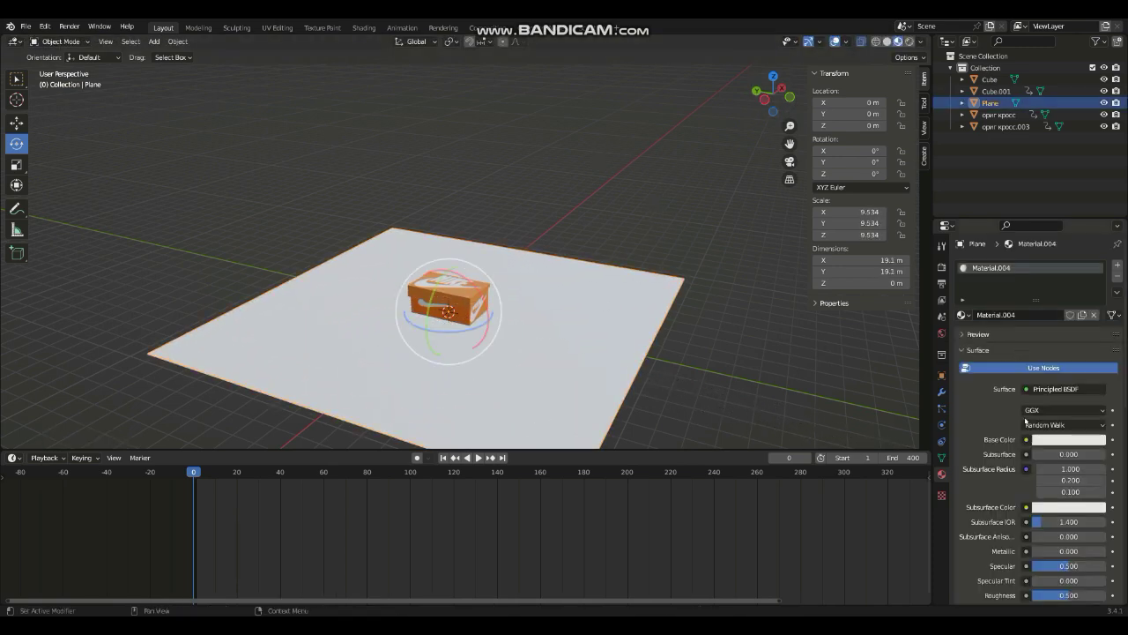
Drive Material.004's base colour with an Image Texture of Downloads/pexels-eva-bronzini-7640905.jpg.
scroll(622, 332, "up", 2)
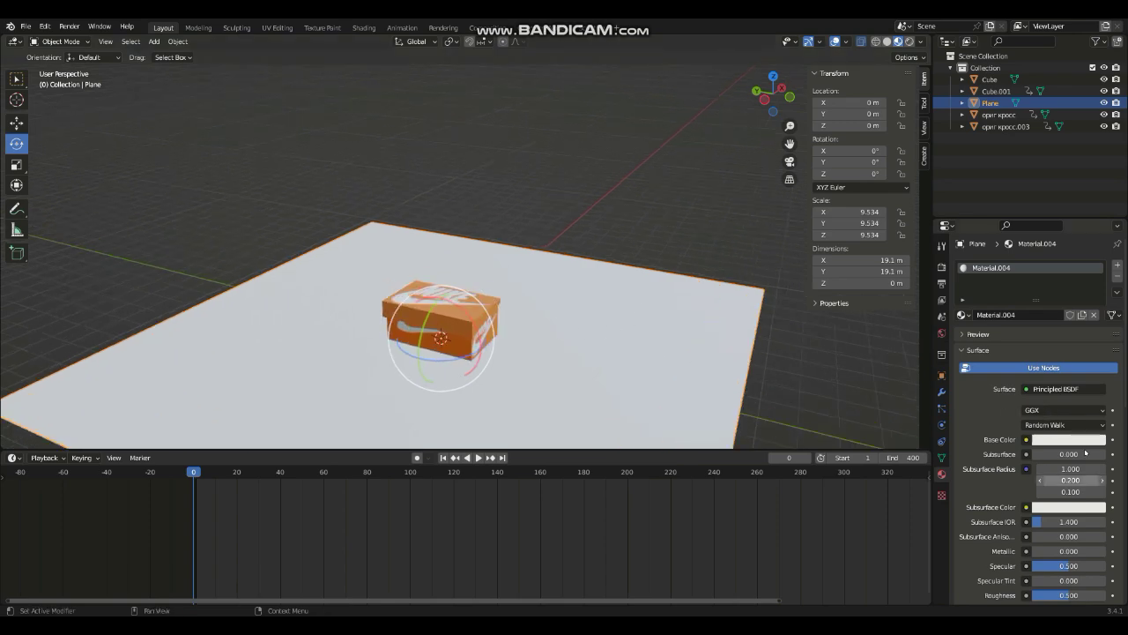
left_click(1027, 439)
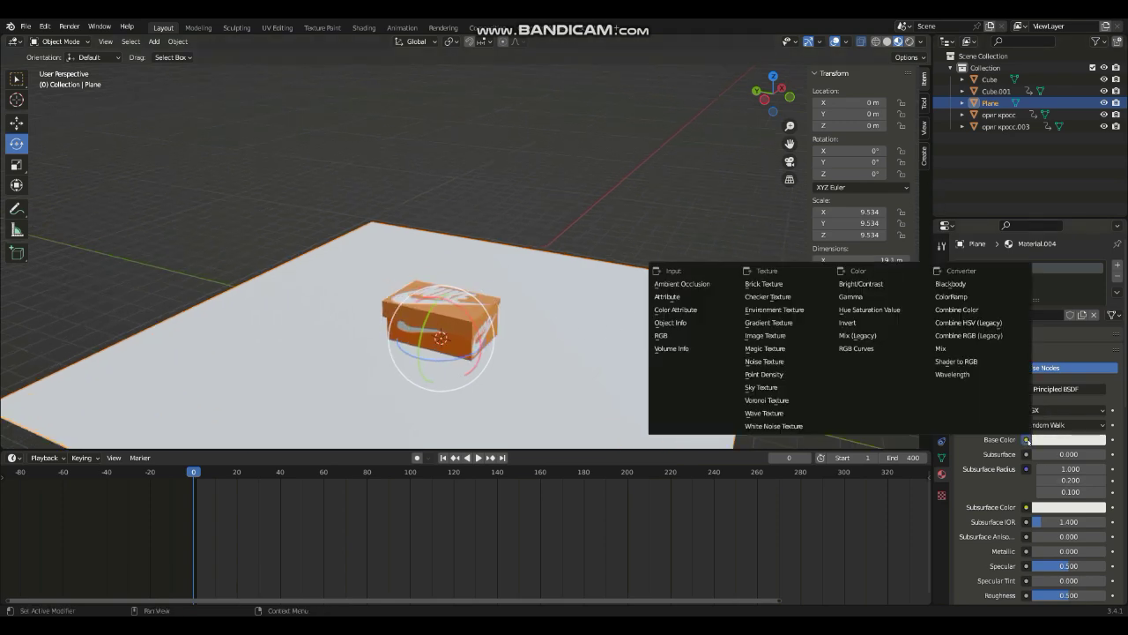
left_click(784, 336)
left_click(1093, 455)
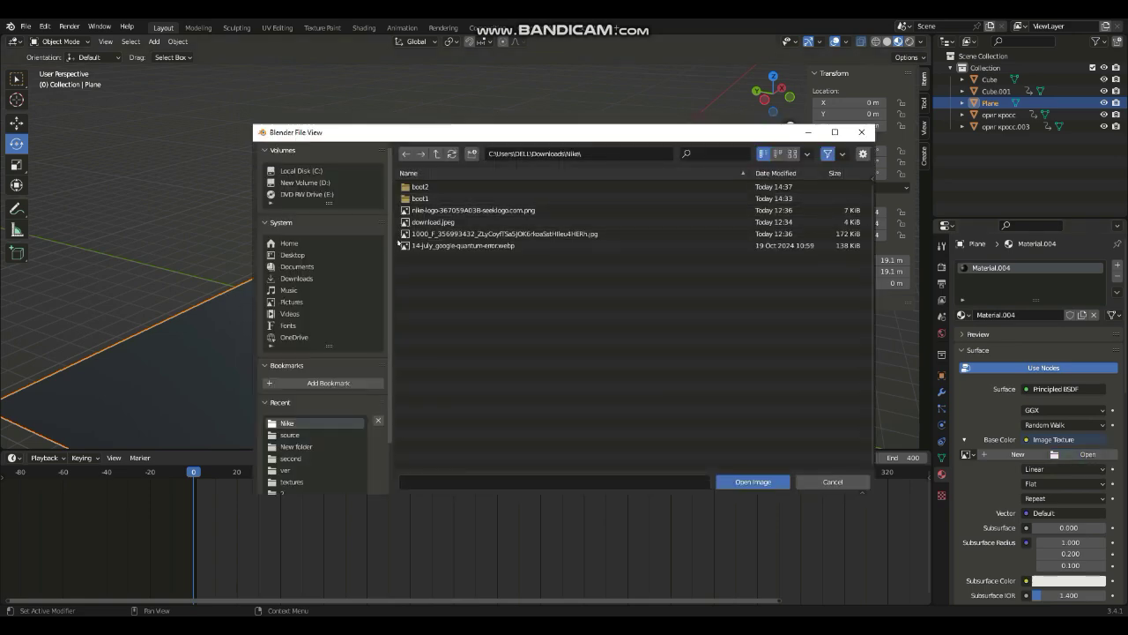
left_click(293, 277)
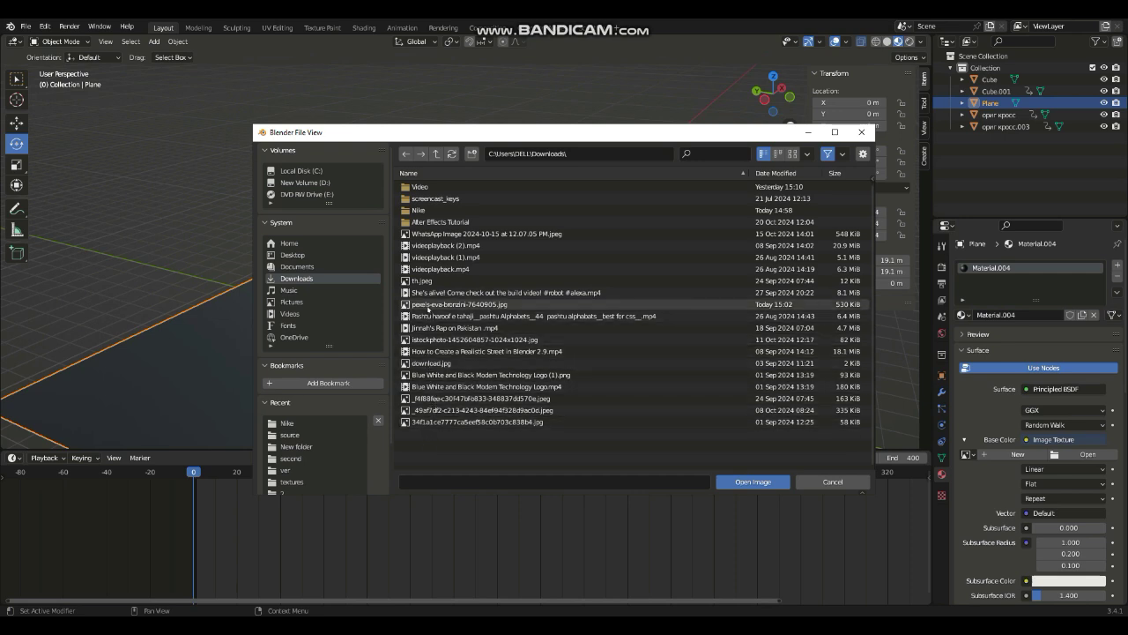
double_click(428, 305)
Switch the floor plane into Edit Mode.
scroll(550, 369, "down", 3)
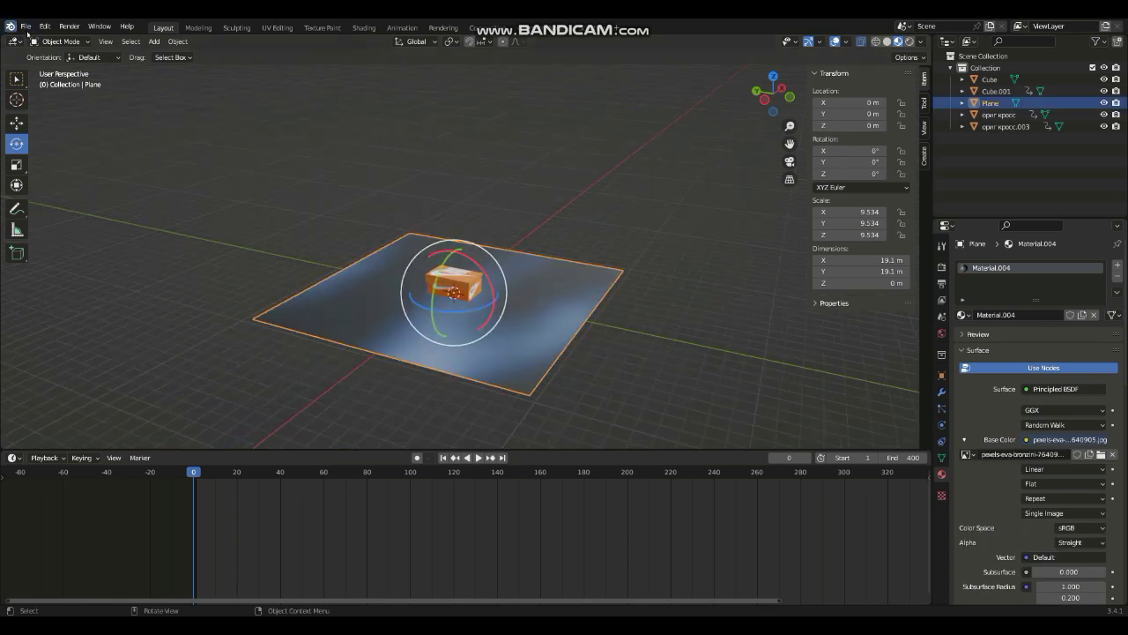
left_click(59, 42)
left_click(53, 67)
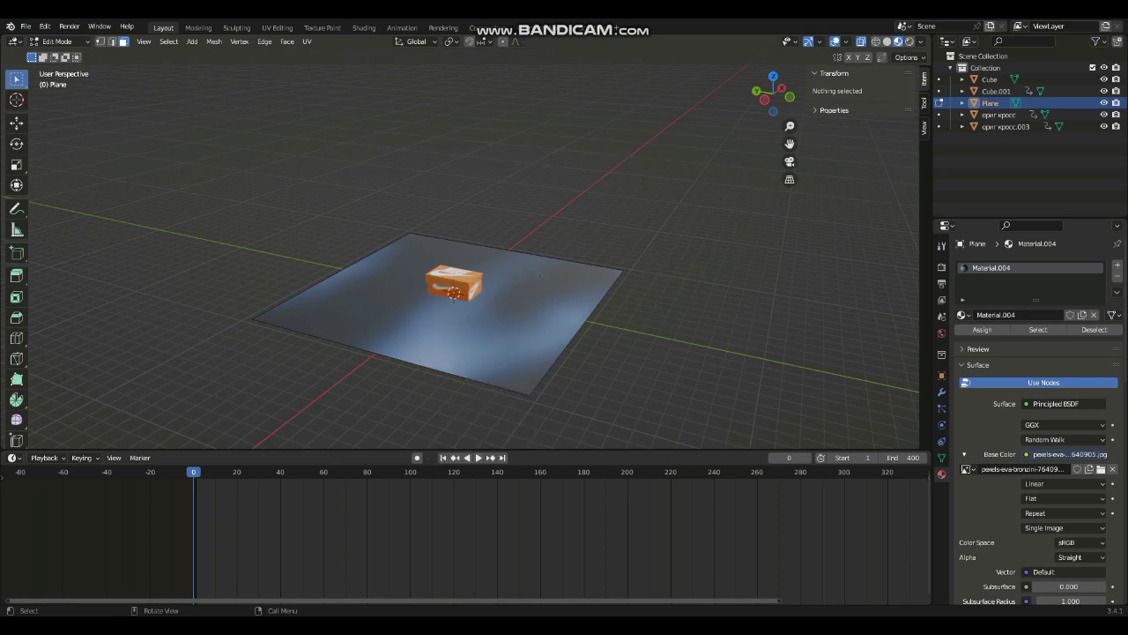
Orbit around the plane and box, then toggle the plane from Object Mode back into Edit Mode.
scroll(563, 359, "up", 3)
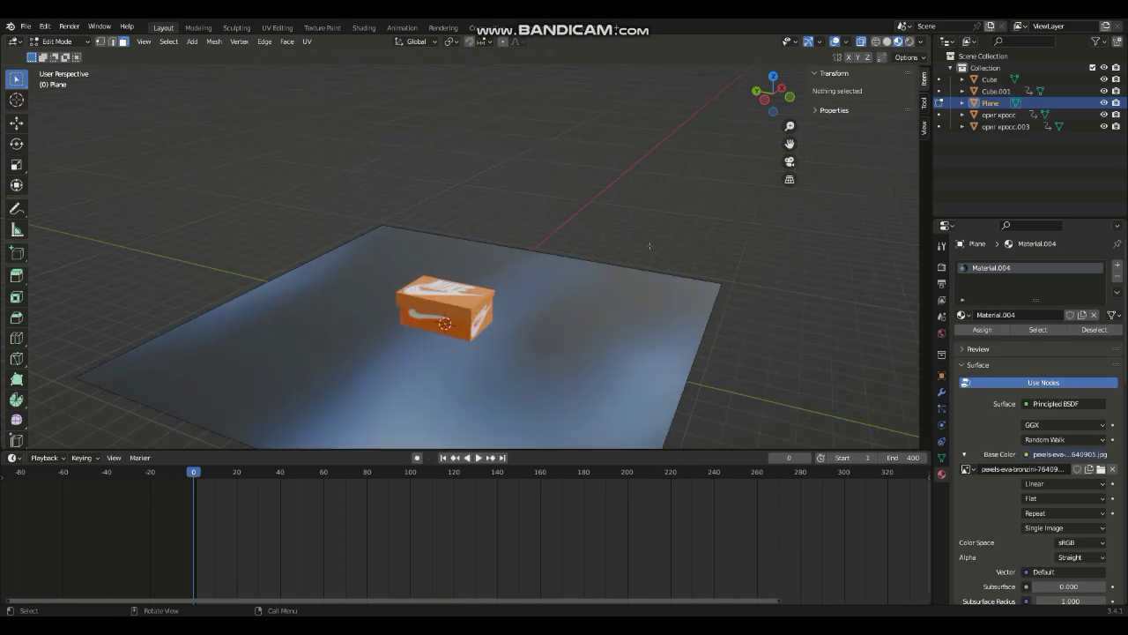
left_click_drag(768, 94, 763, 110)
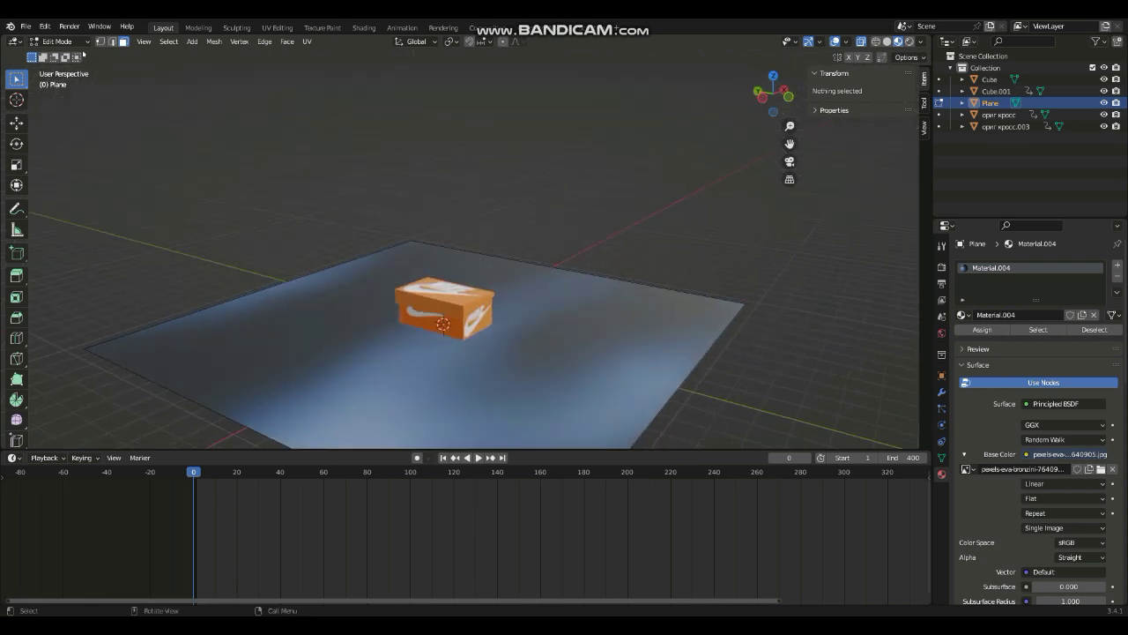
left_click_drag(768, 94, 3, 57)
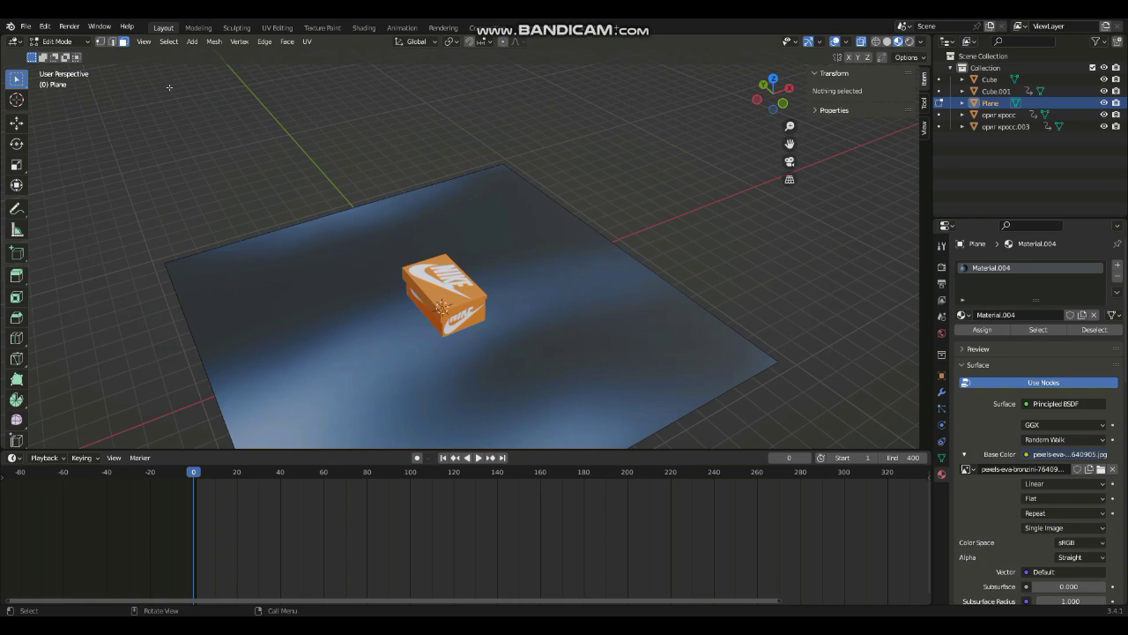
left_click(62, 41)
left_click(60, 52)
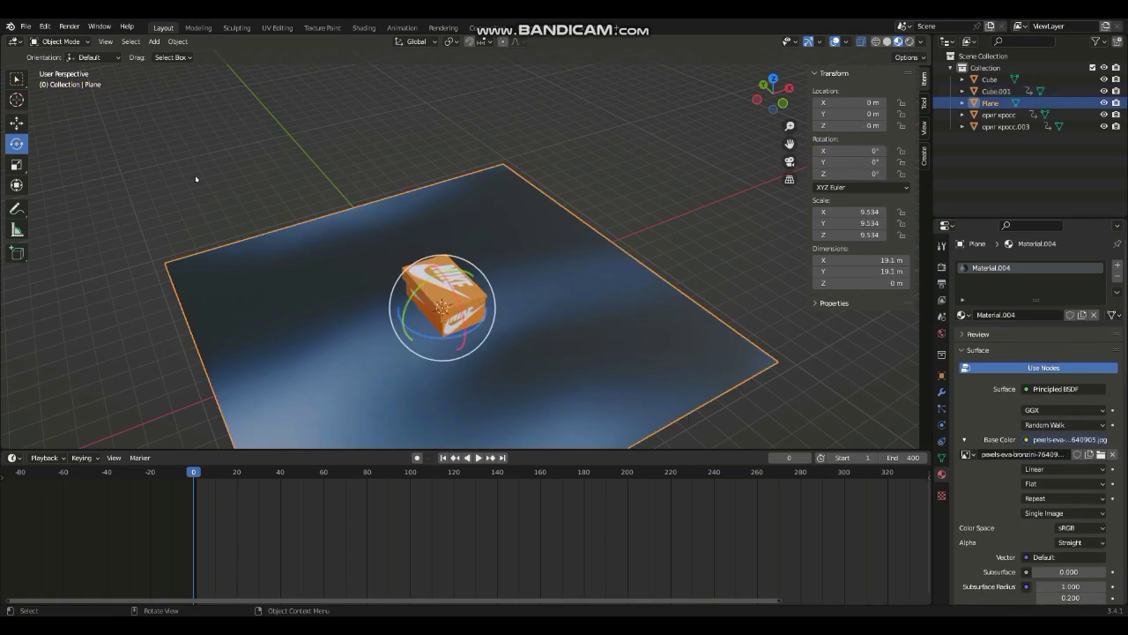
left_click(62, 42)
left_click(61, 42)
left_click(62, 42)
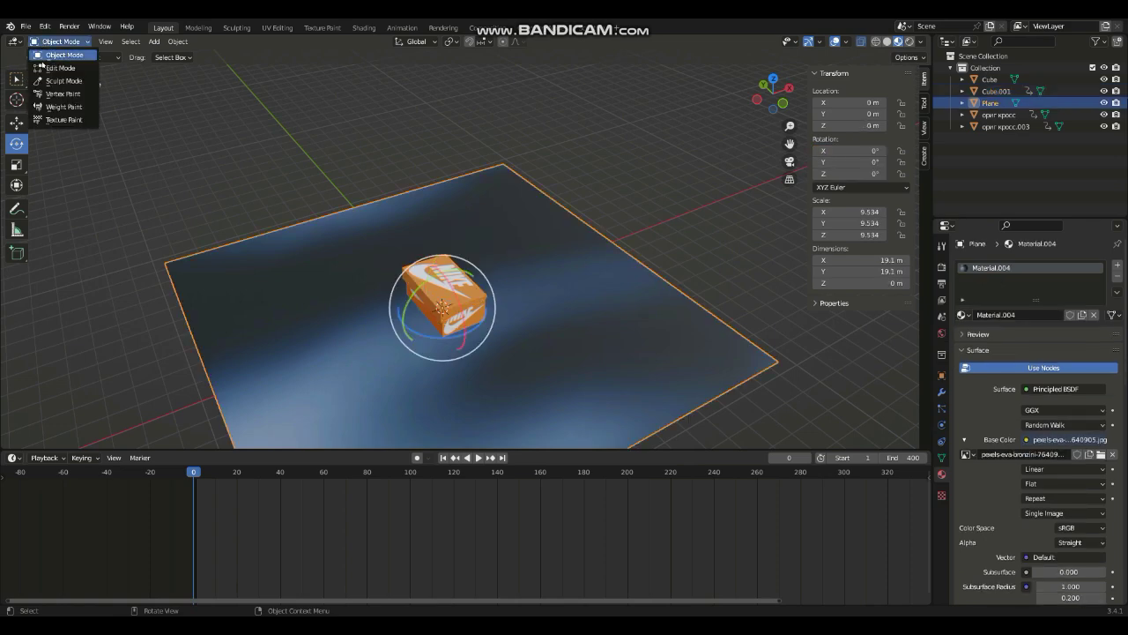
left_click(55, 58)
Return to Object Mode and remove the plane's Material.004 slot, leaving it plain white.
scroll(243, 324, "down", 2)
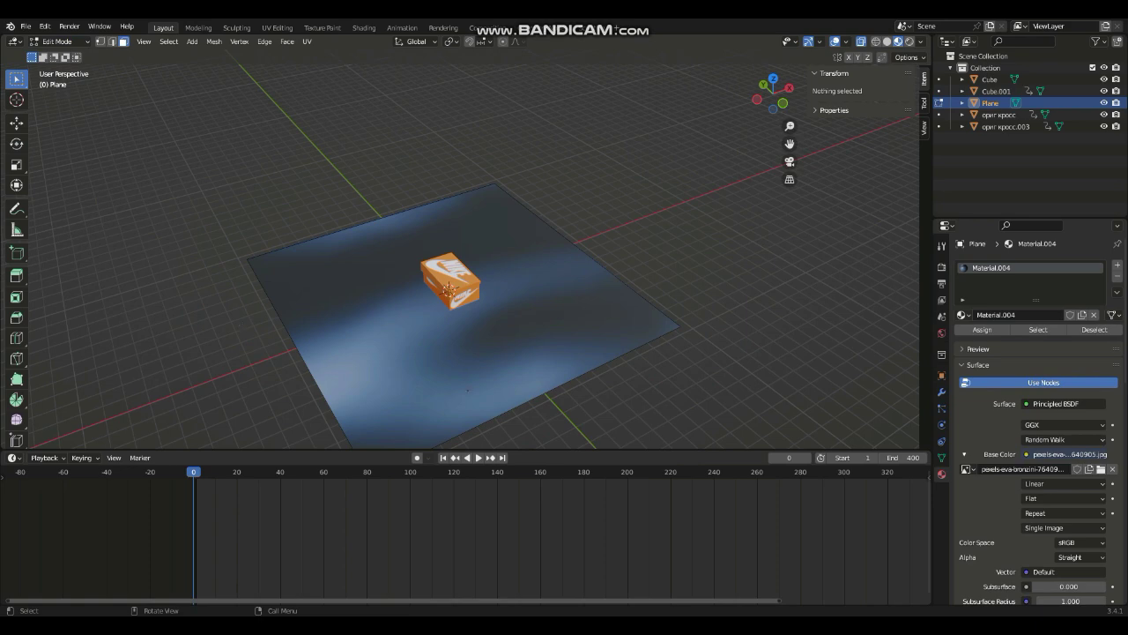
left_click(1116, 276)
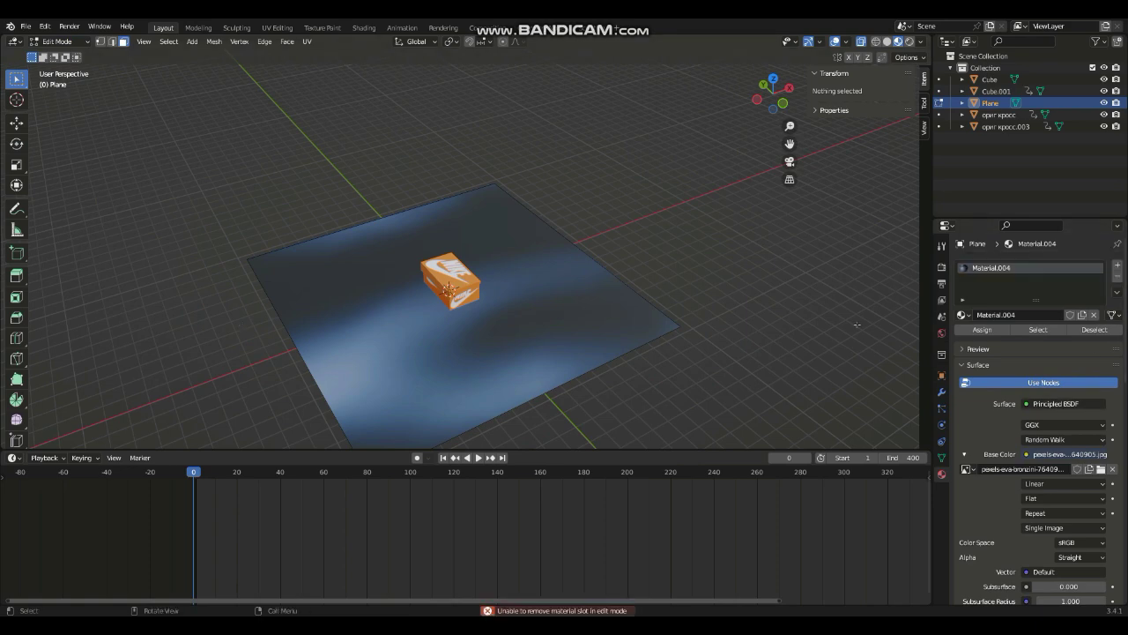
left_click(58, 42)
left_click(54, 51)
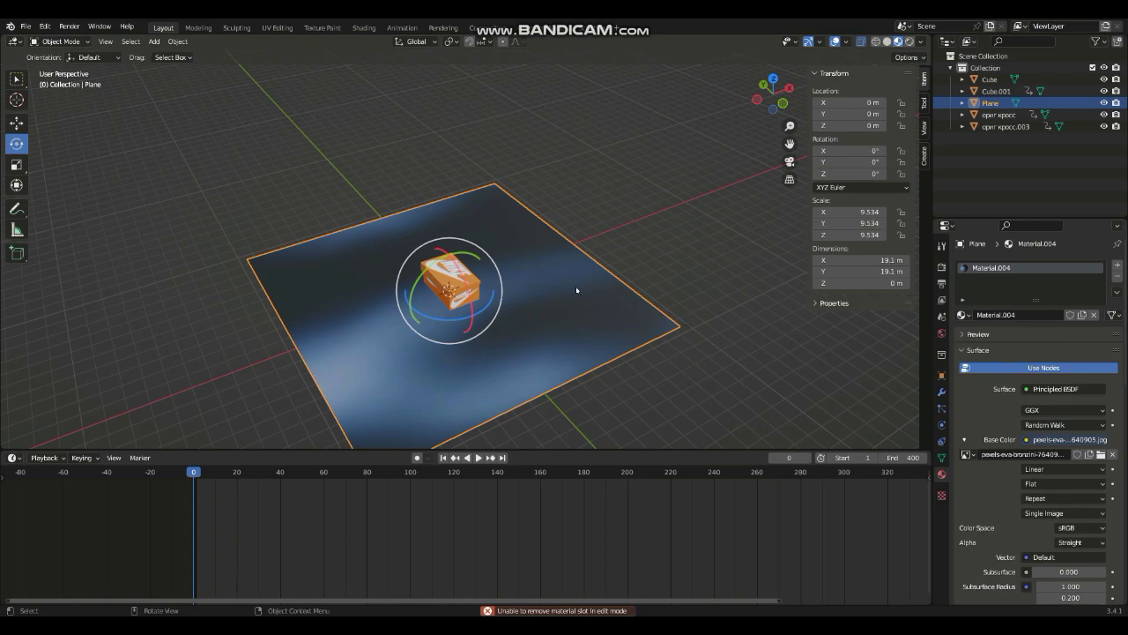
left_click(1117, 276)
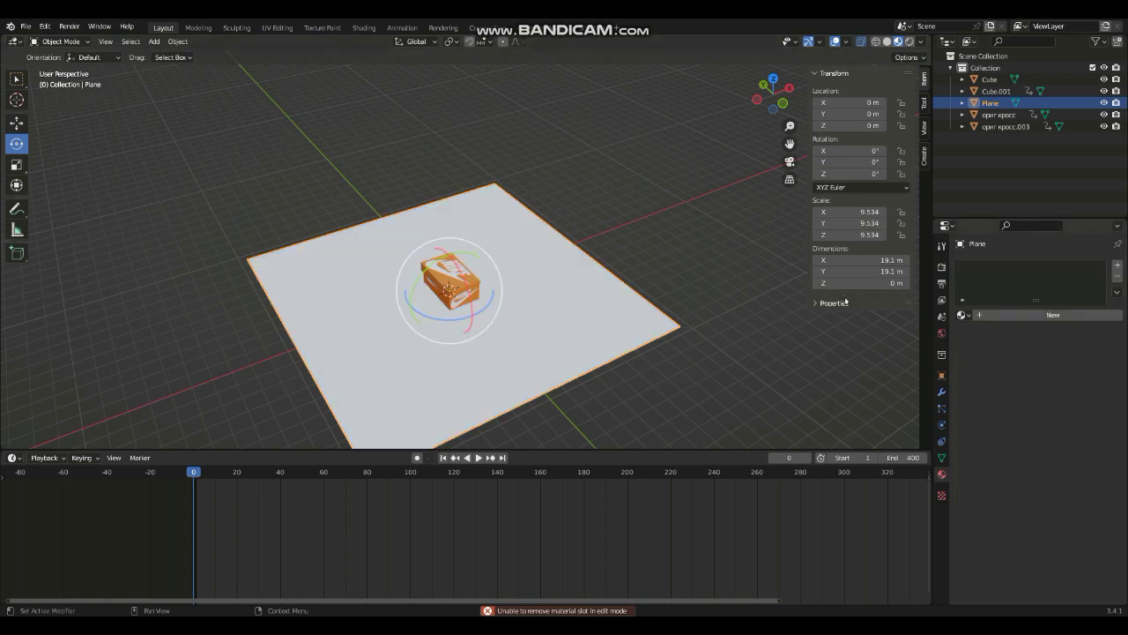
Add a fresh Material.005 to the floor plane, viewing it from a lower angle in Edit Mode.
left_click(1032, 315)
middle_click_drag(547, 277, 582, 291)
left_click(38, 41)
left_click(55, 70)
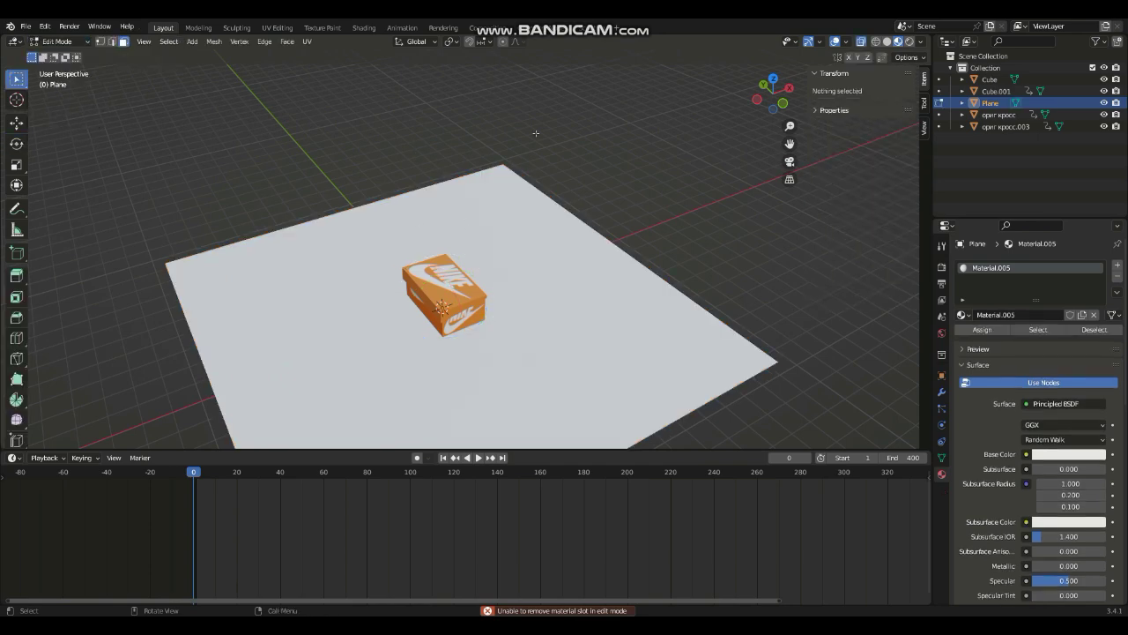
middle_click_drag(536, 133, 657, 362)
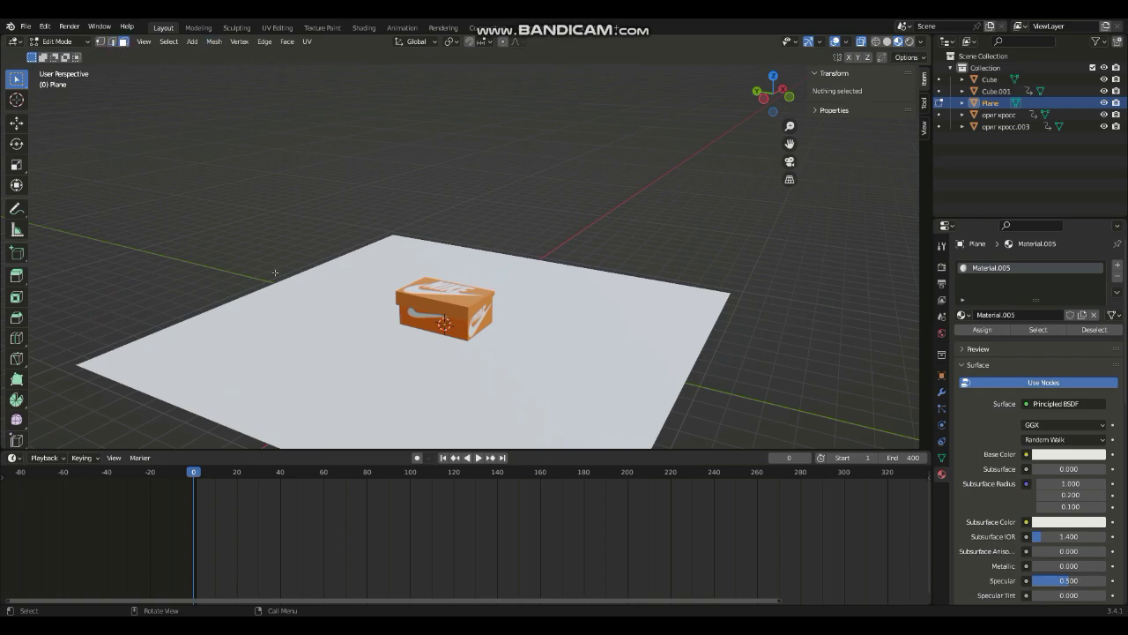
left_click(67, 42)
left_click(64, 51)
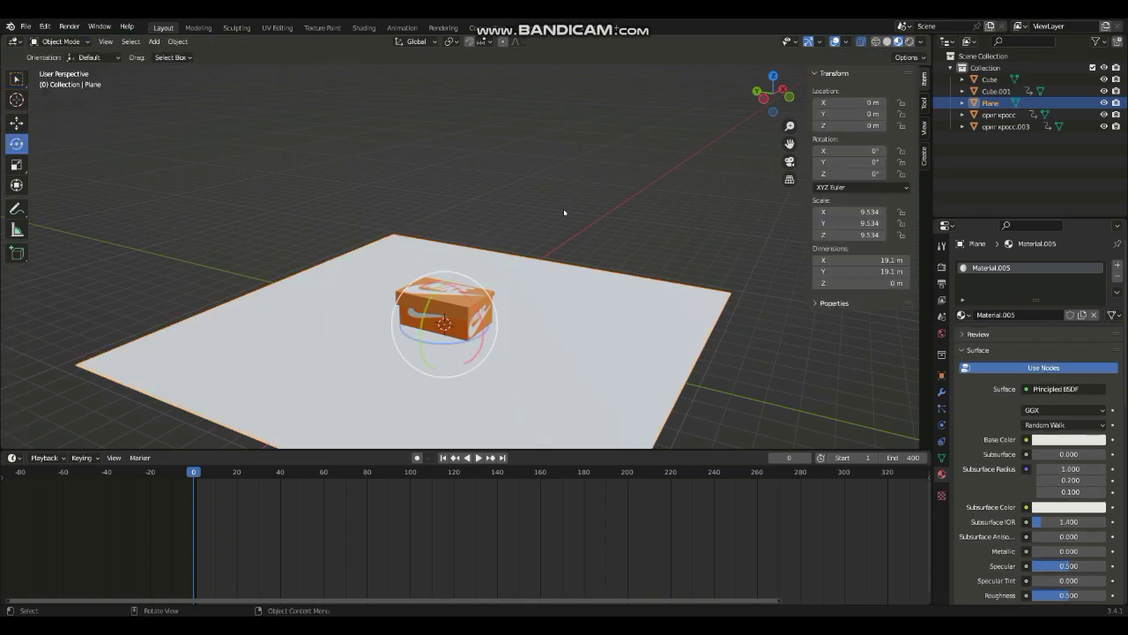
Set Material.005's base colour to an Image Texture and browse to the Downloads folder.
left_click_drag(773, 95, 781, 119)
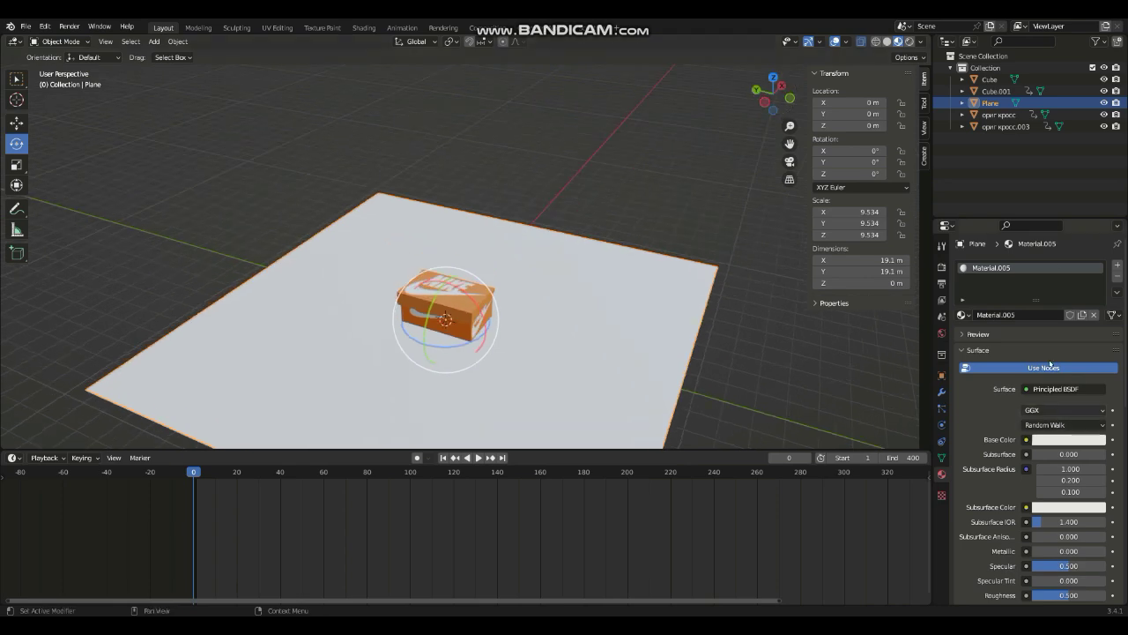
left_click(1027, 439)
left_click(767, 336)
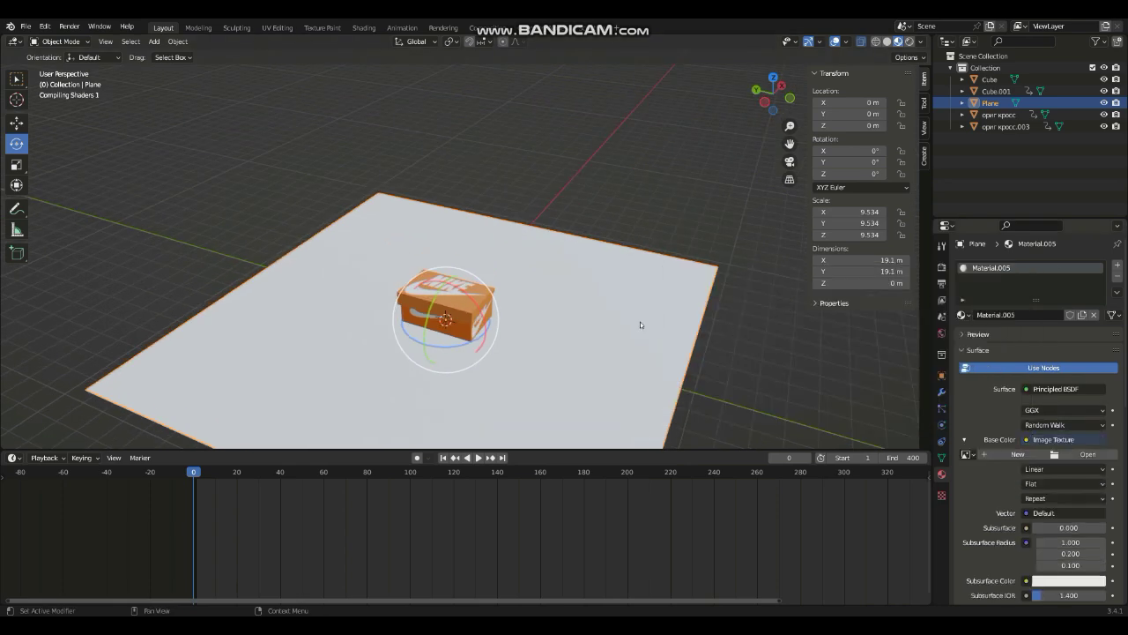
left_click(1084, 454)
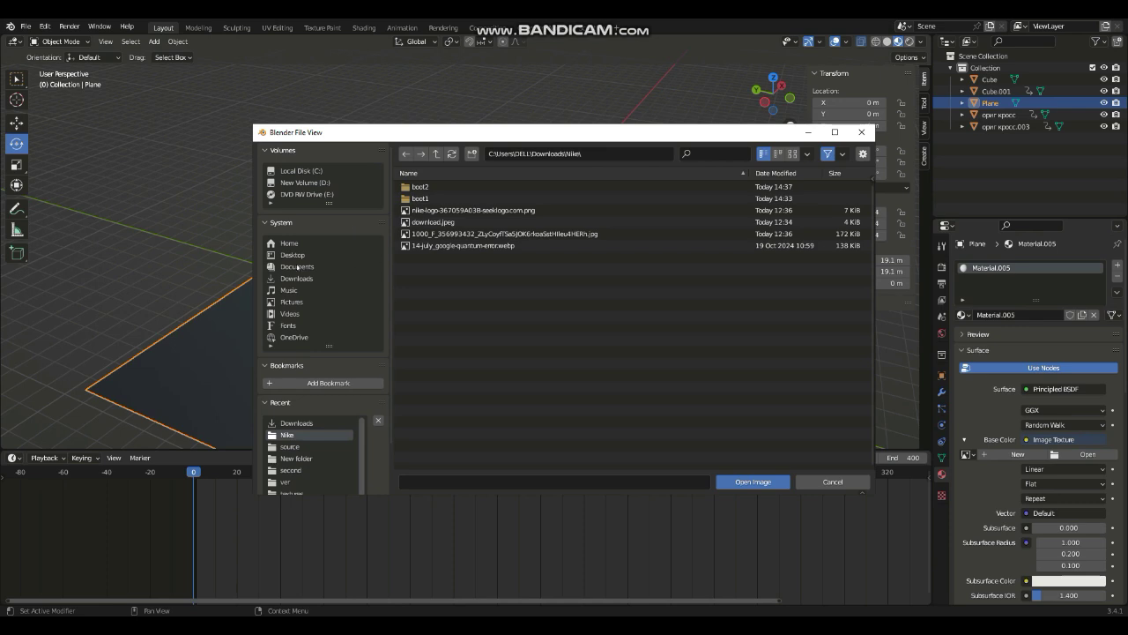
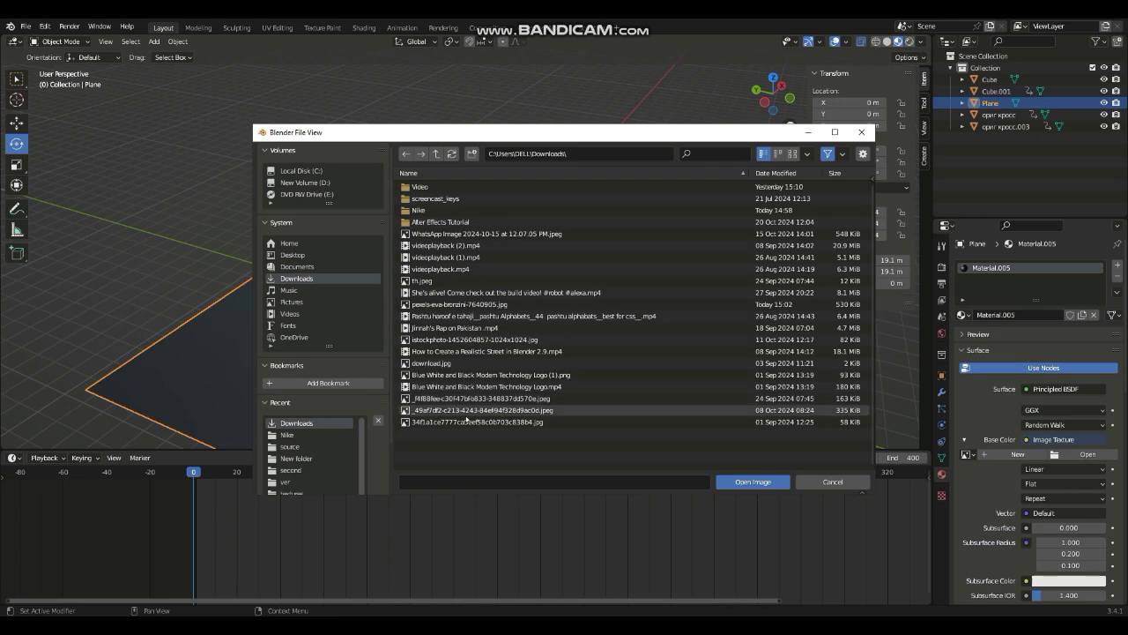
Load the pexels-eva…-7640905.jpg image from Downloads as the floor plane's base colour texture.
double_click(451, 308)
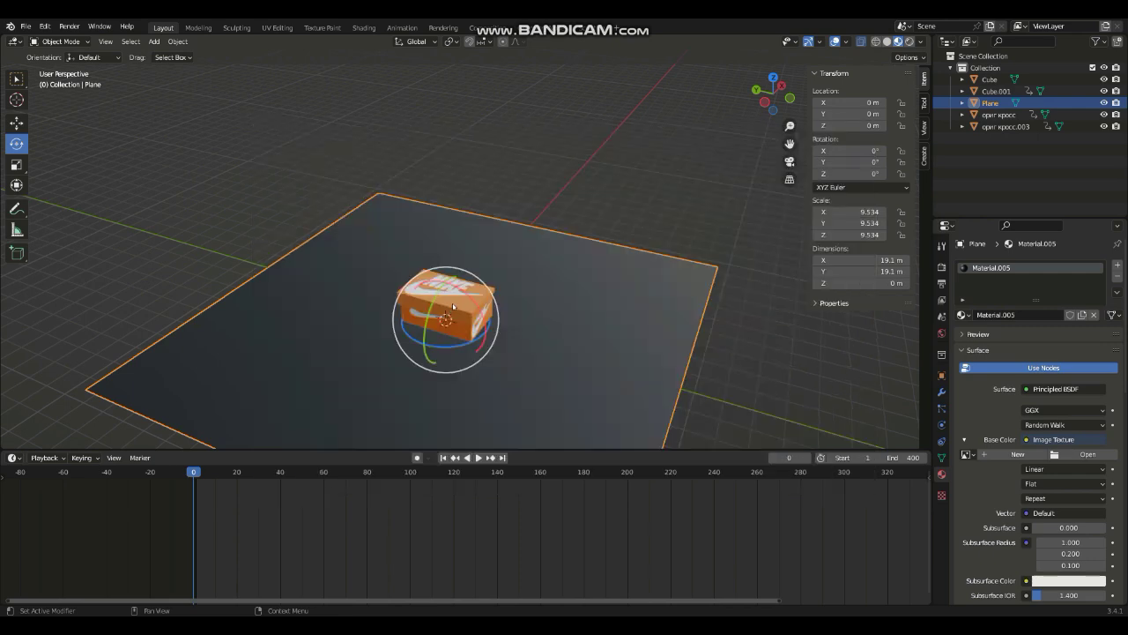
scroll(589, 255, "down", 3)
left_click_drag(773, 91, 763, 105)
scroll(587, 216, "up", 2)
scroll(507, 319, "down", 2)
key("shift+a")
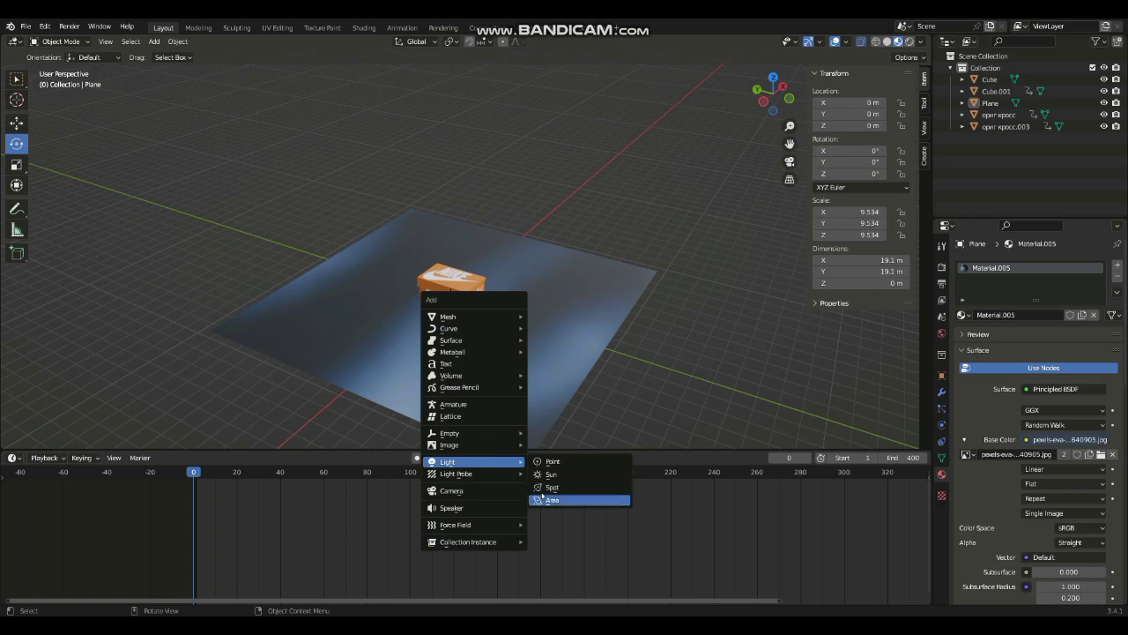
Add a spot light and raise it 15.228 m above the shoebox.
left_click(545, 486)
key("g")
key("z")
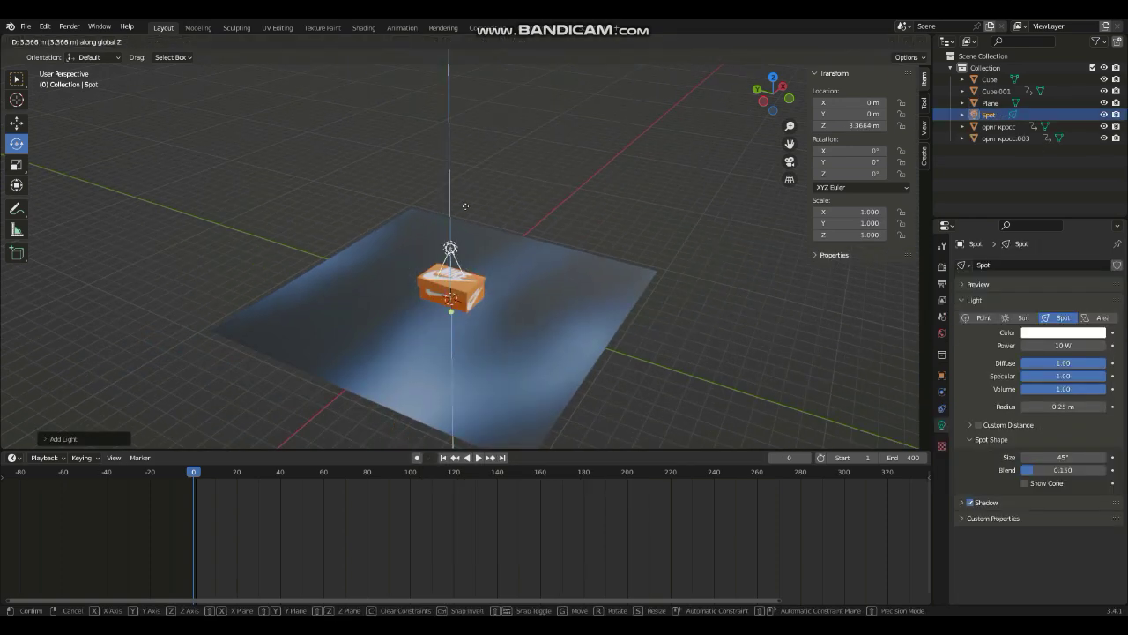
key("Return")
middle_click_drag(599, 202, 584, 219)
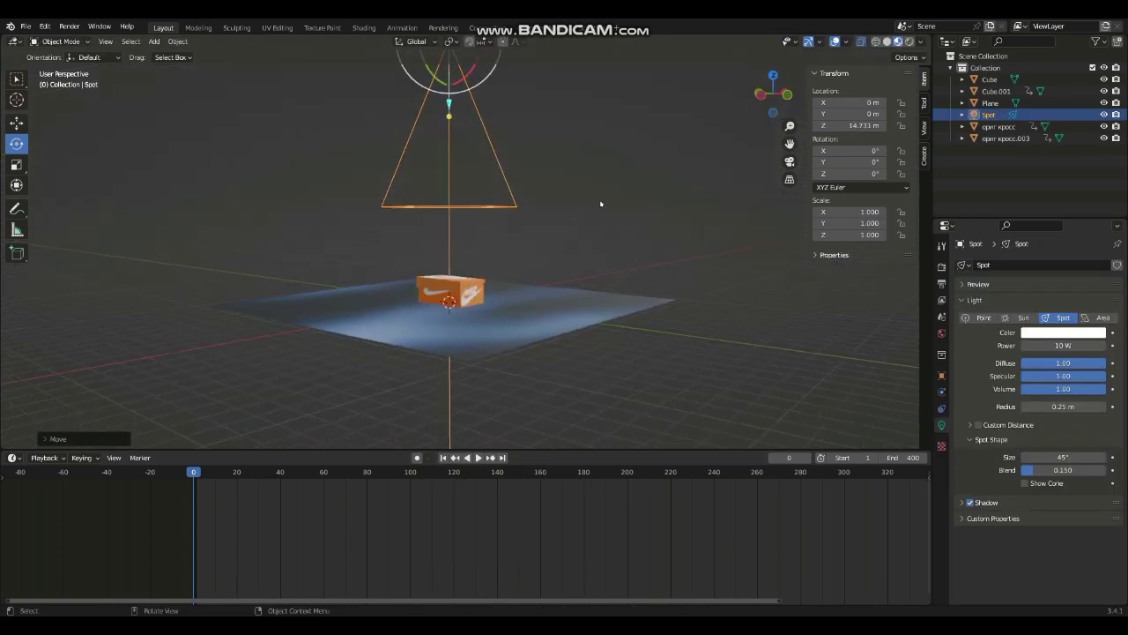
scroll(584, 219, "up", 3)
key("g")
key("z")
left_click(597, 234)
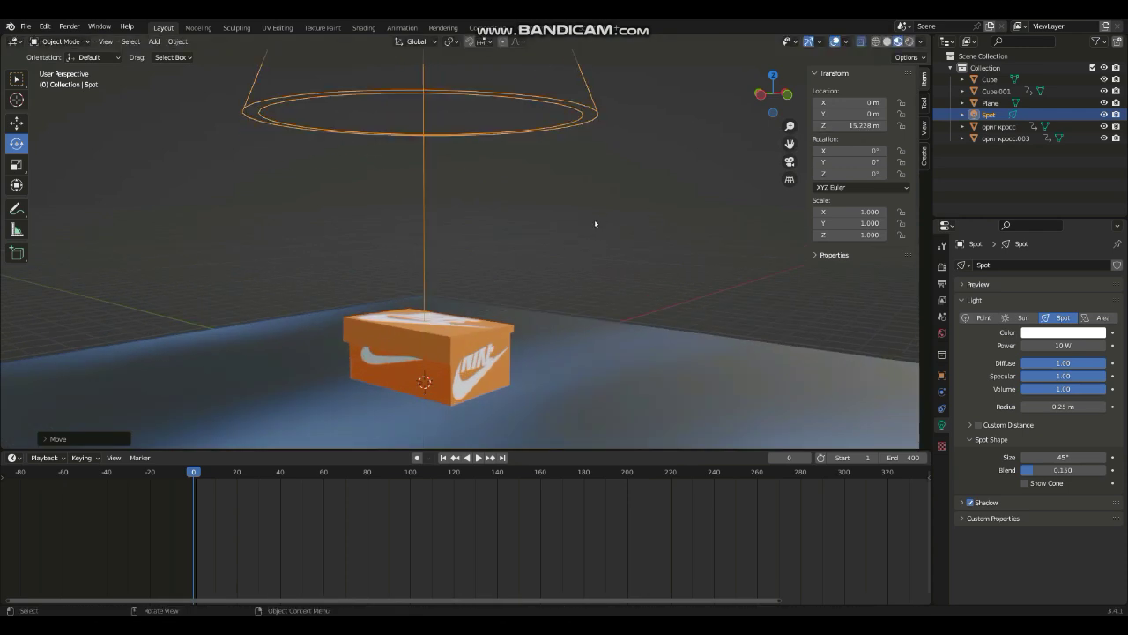
scroll(479, 186, "down", 5)
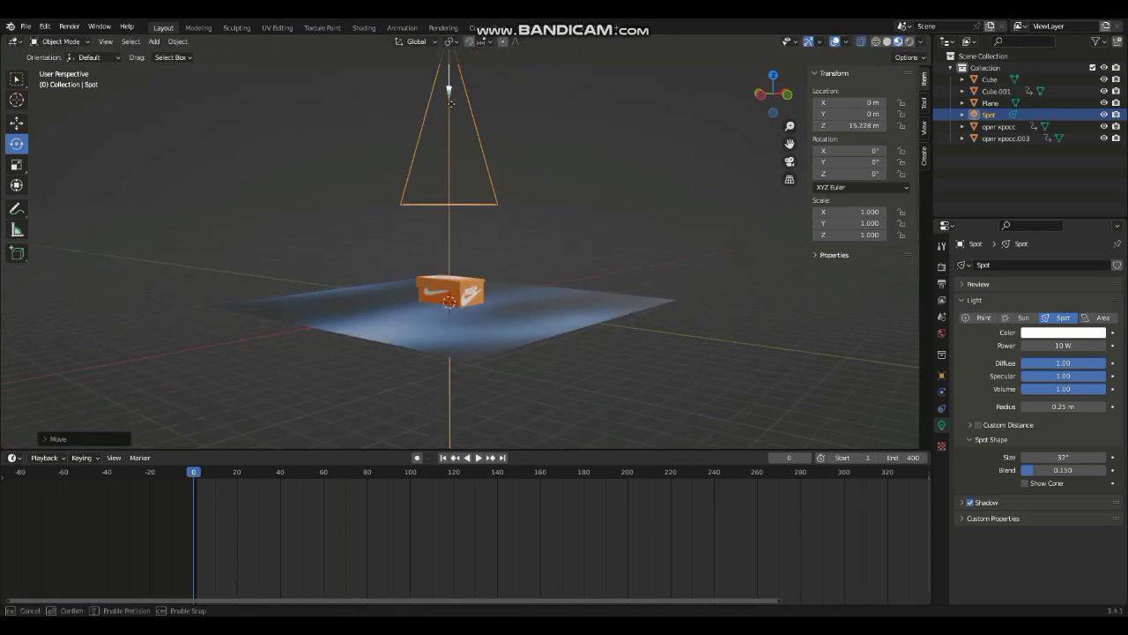
Set the spot cone to 74.8° and power to 200 W, and view in Rendered shading.
left_click_drag(449, 95, 720, 145)
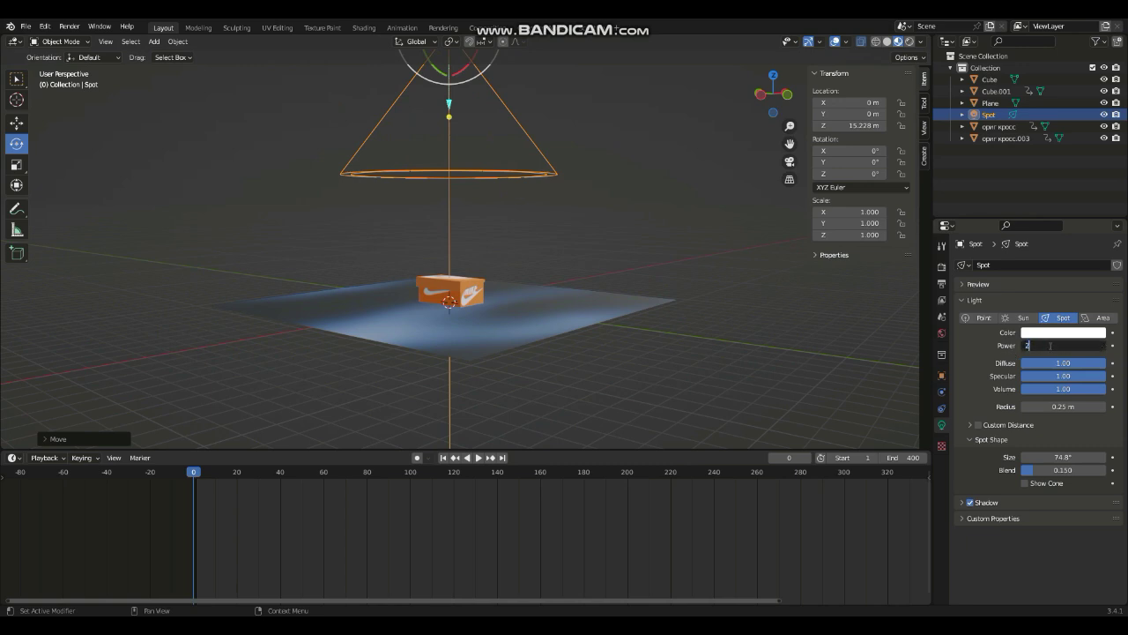
key("Return")
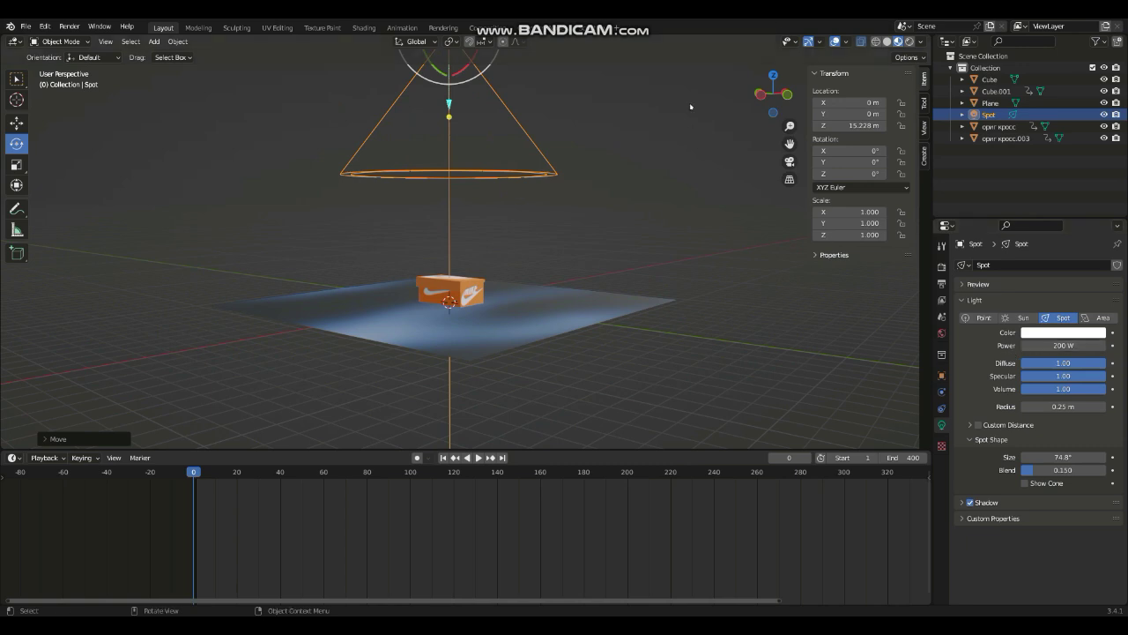
left_click(910, 42)
left_click(677, 165)
scroll(551, 255, "up", 4)
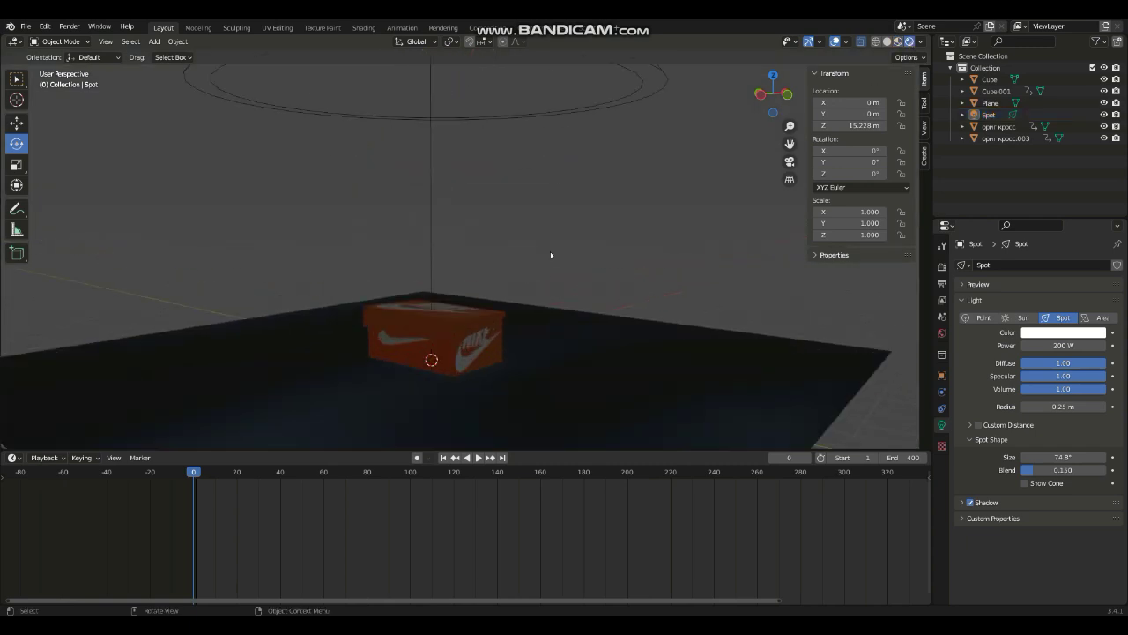
Try spot light power values of 1000 W, 5000 W and 100000 W.
left_click_drag(766, 87, 785, 97)
left_click_drag(1057, 346, 1093, 346)
type("1000")
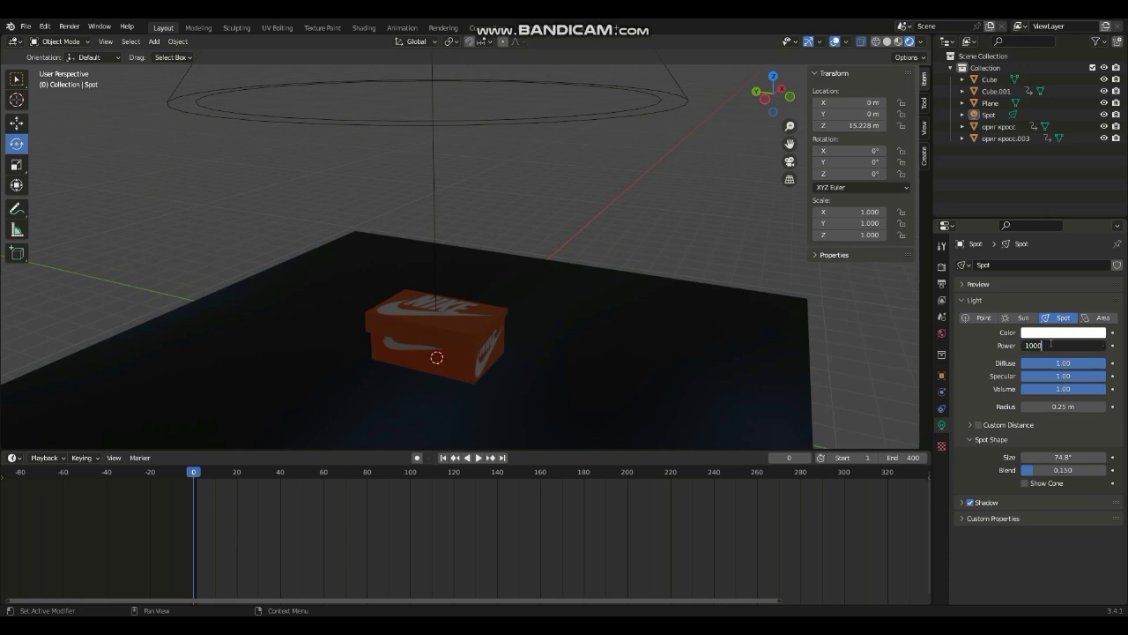
key("Return")
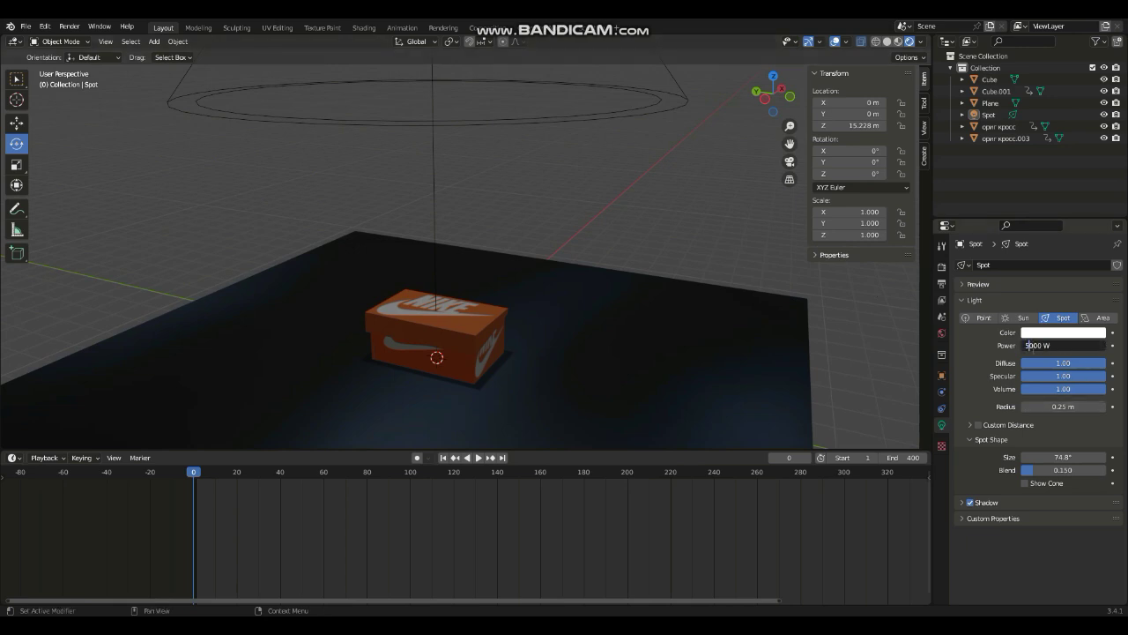
key("Return")
left_click_drag(773, 91, 776, 62)
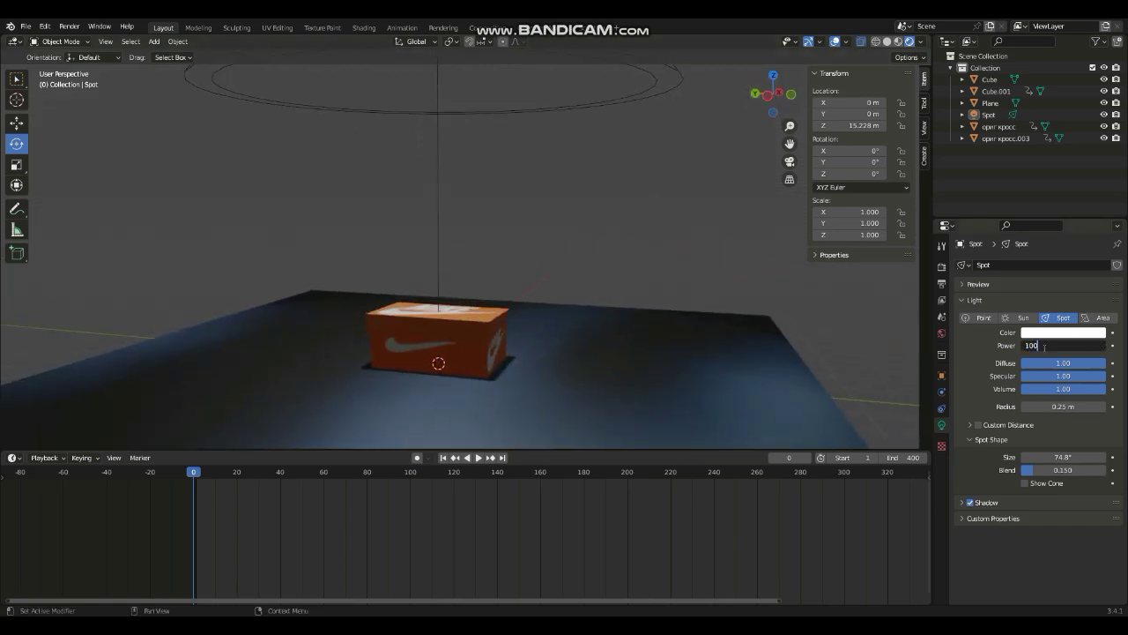
type("000 W")
key("Return")
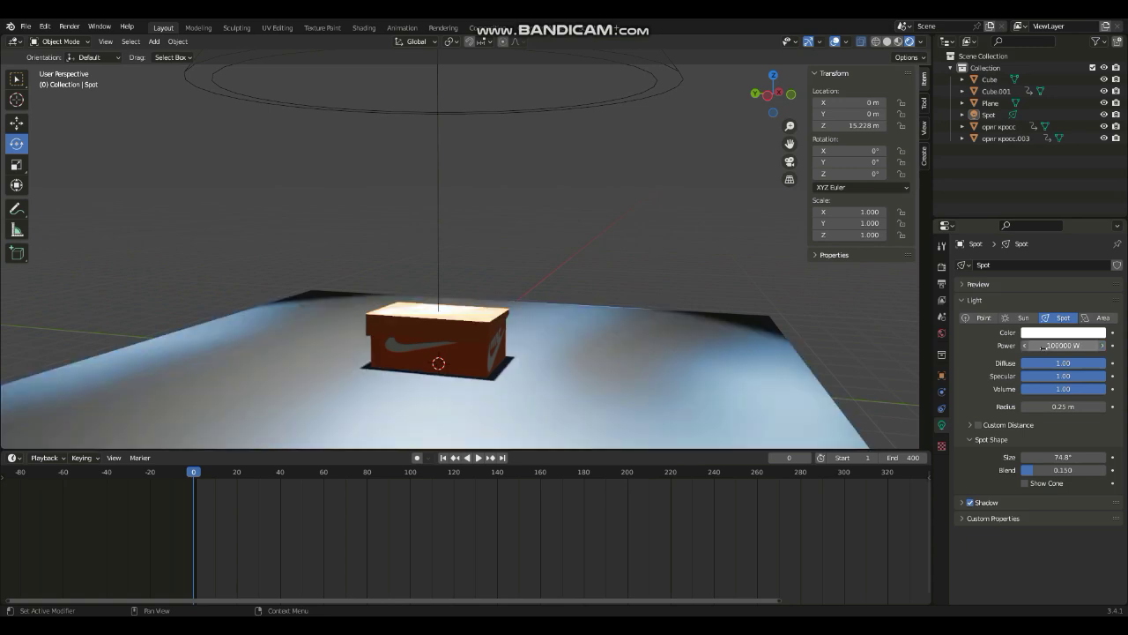
Settle the spot light power at 7000 W and inspect the lit box and floor.
left_click_drag(1064, 345, 1057, 344)
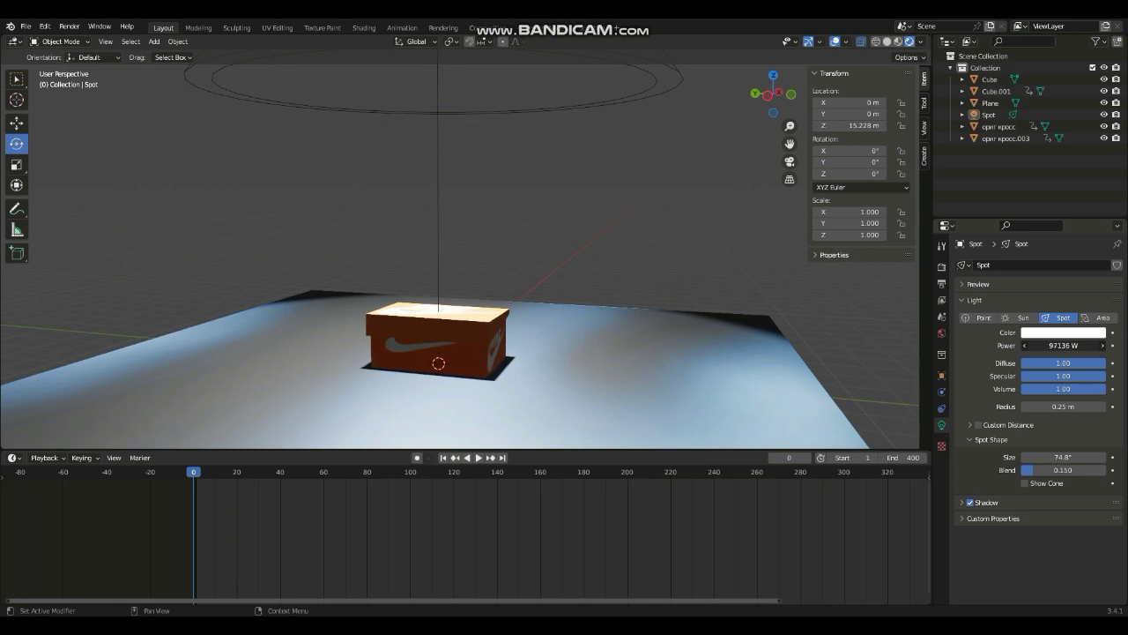
left_click_drag(970, 352, 1023, 339)
type("7000")
key("Return")
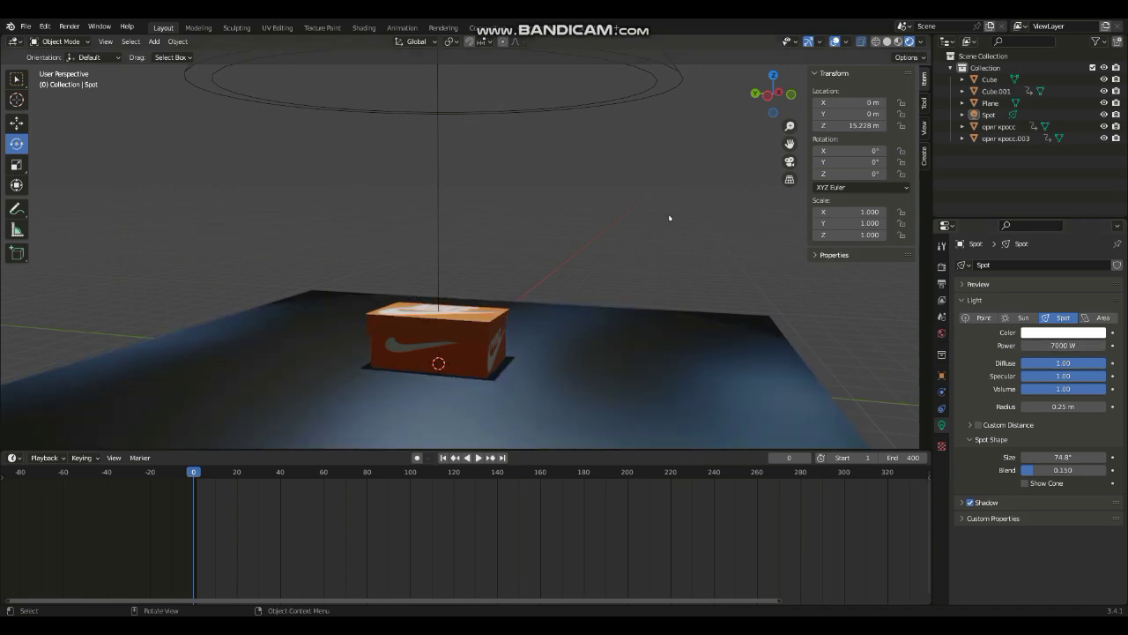
left_click_drag(749, 93, 754, 135)
scroll(754, 135, "up", 3)
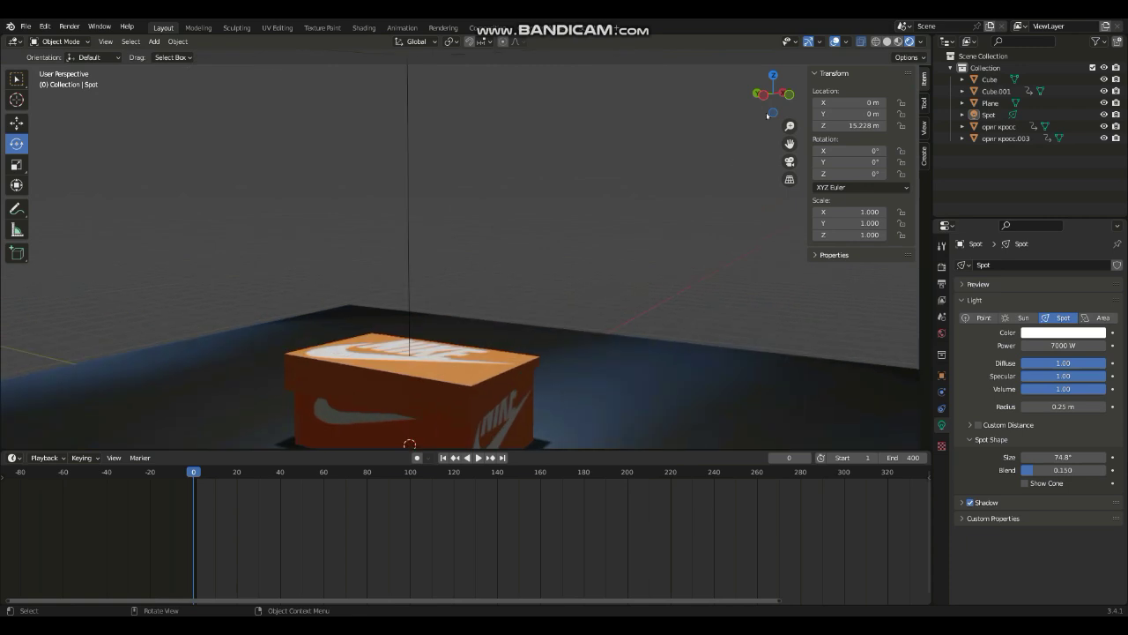
scroll(657, 214, "down", 4)
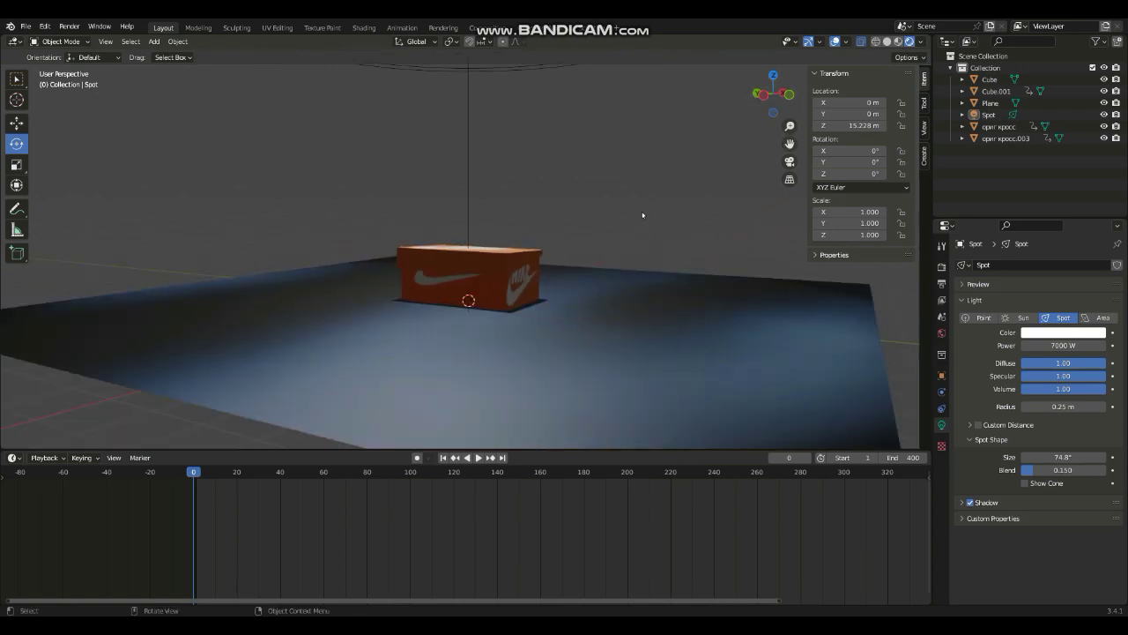
left_click_drag(780, 93, 769, 99)
scroll(601, 238, "down", 3)
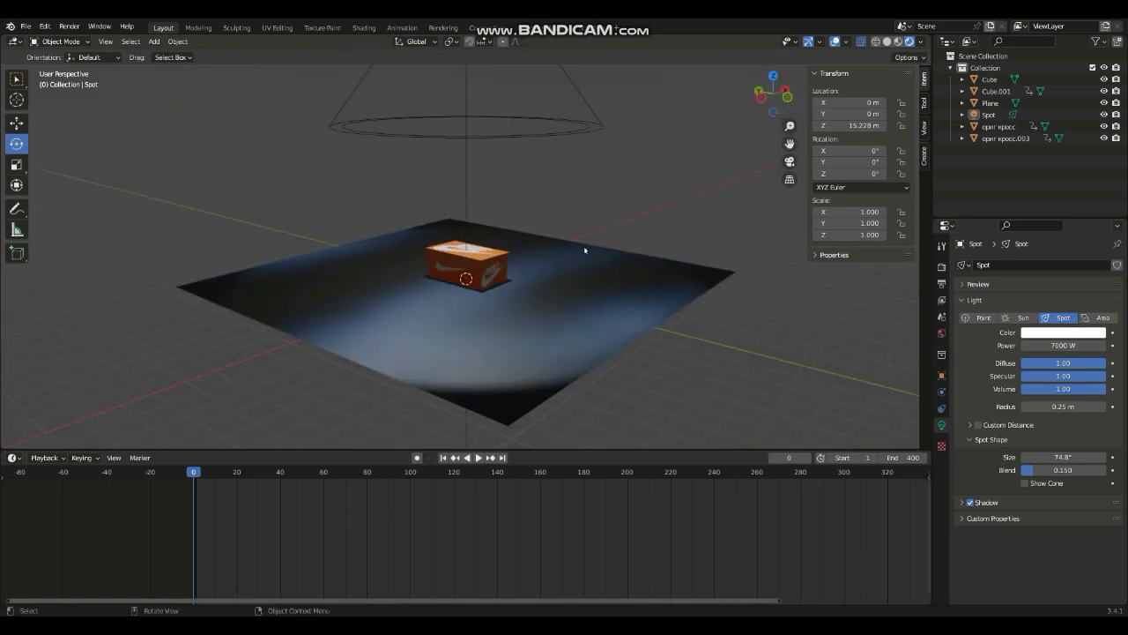
scroll(580, 245, "up", 3)
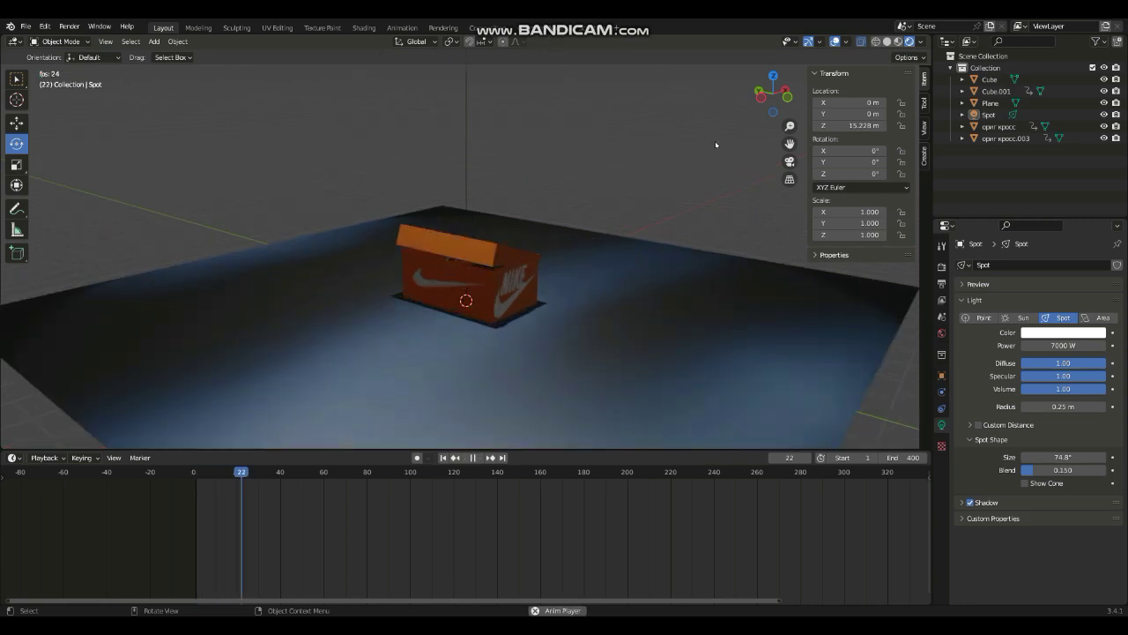
Follow the playing animation as the lid opens and the sneakers lift above the box.
left_click_drag(775, 94, 765, 107)
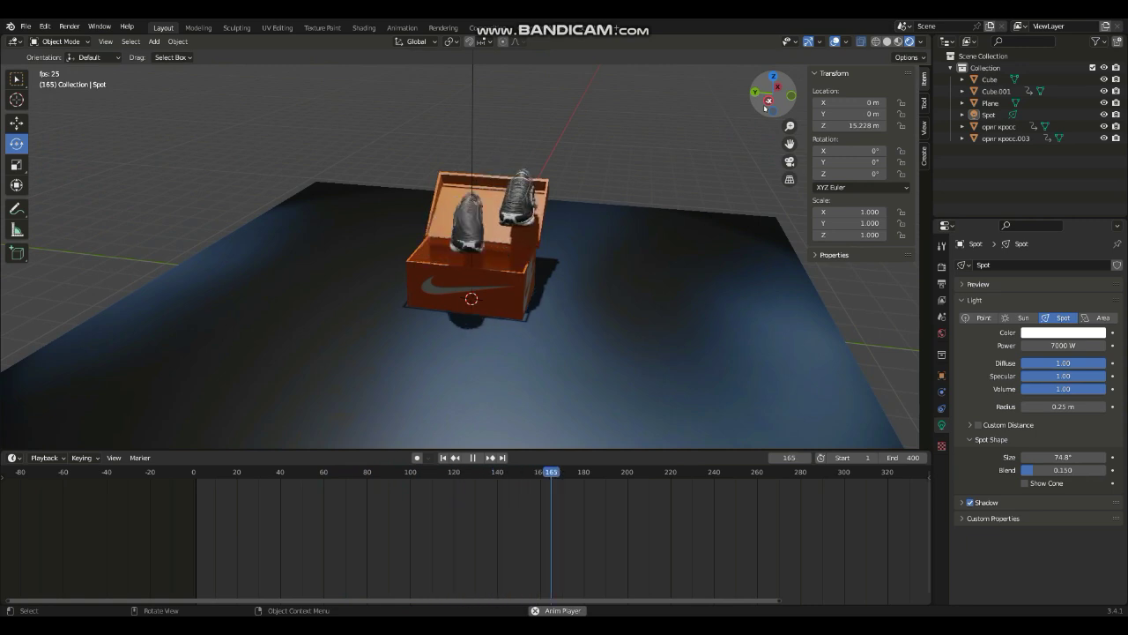
scroll(644, 93, "up", 3)
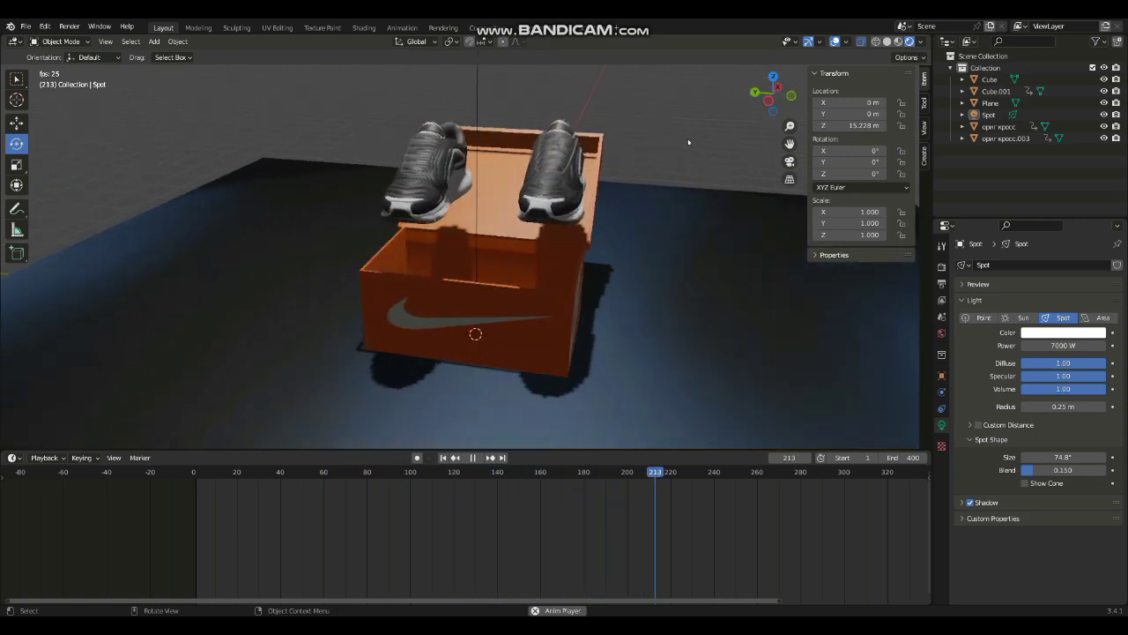
scroll(689, 142, "down", 3)
left_click_drag(774, 92, 744, 98)
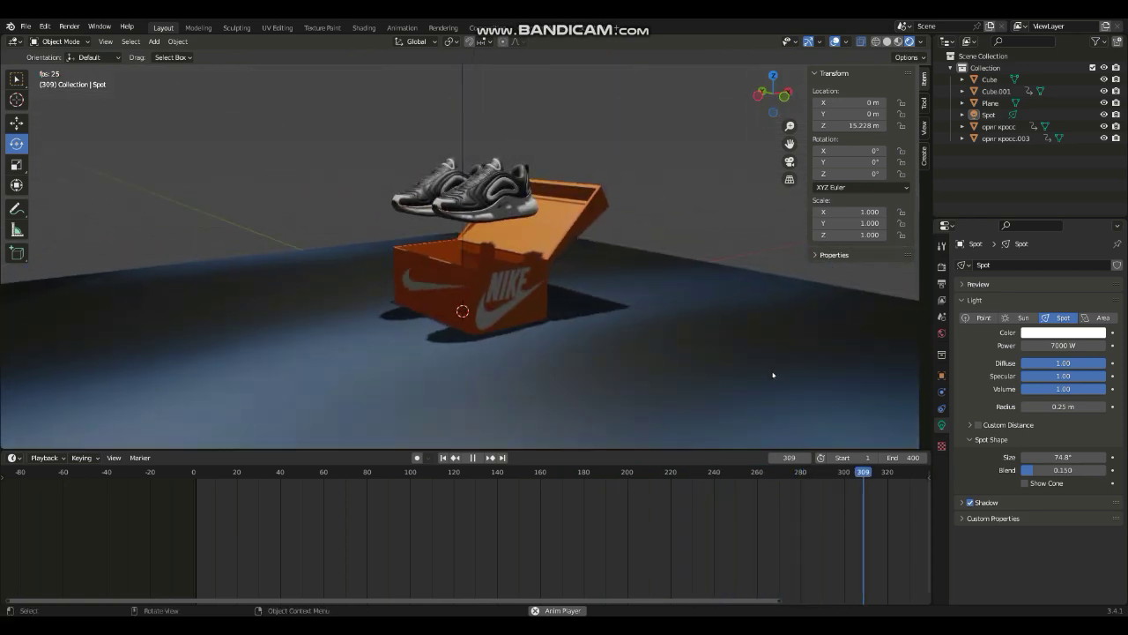
middle_click_drag(462, 264, 463, 353, "shift")
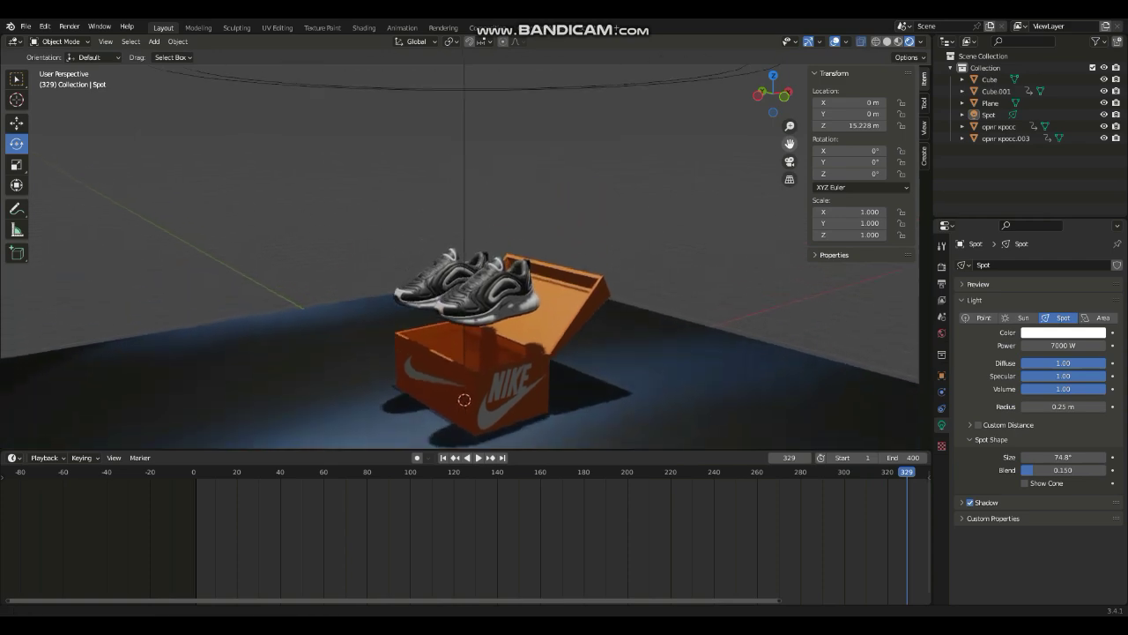
scroll(505, 342, "up", 1)
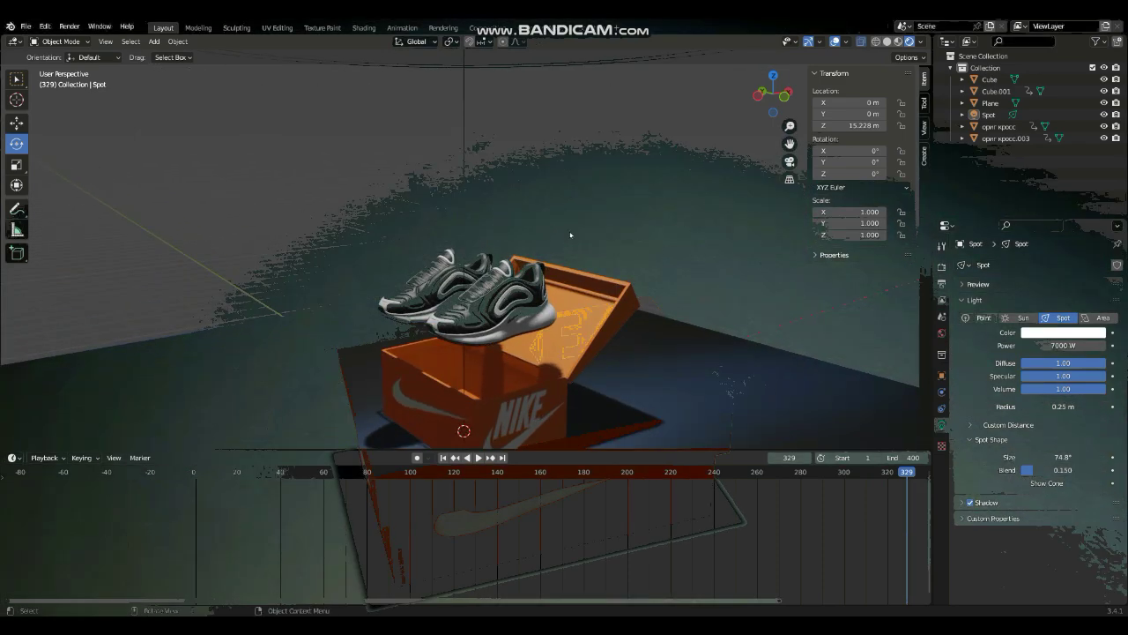